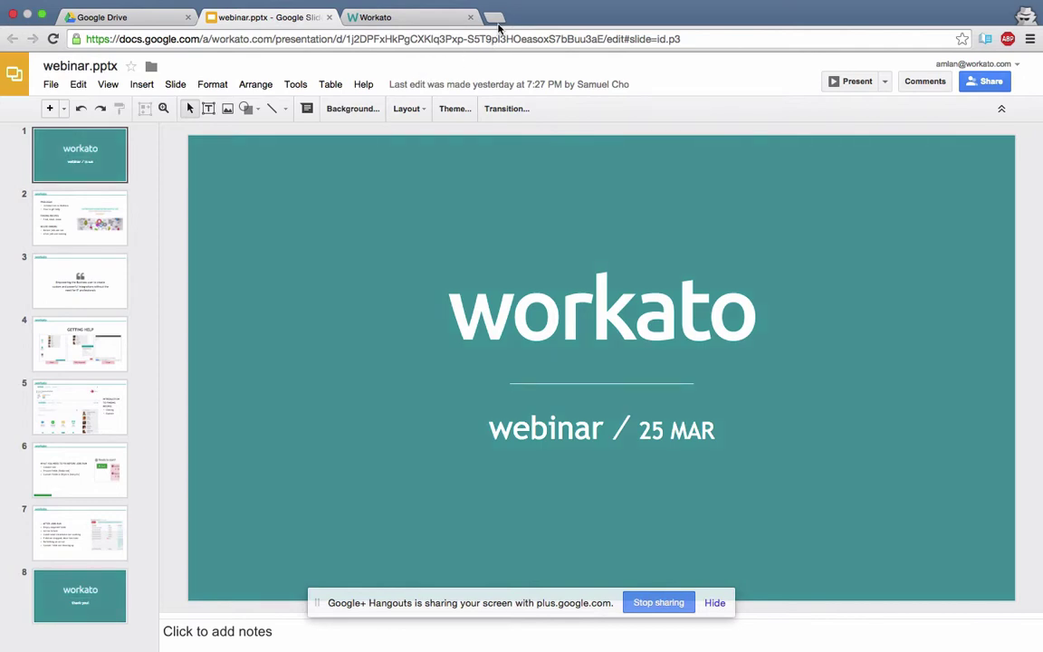
Switch from the webinar title slide to the Workato website tab.
click(442, 16)
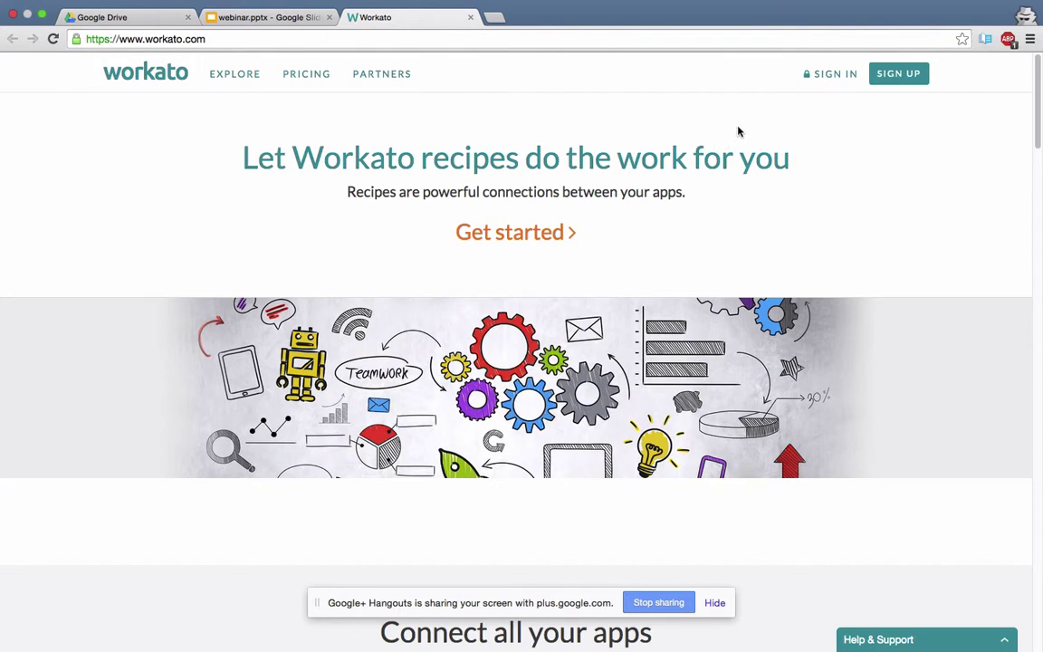
Sign in with the account e-mail and password, re-entering the password after an invalid-password error.
click(824, 76)
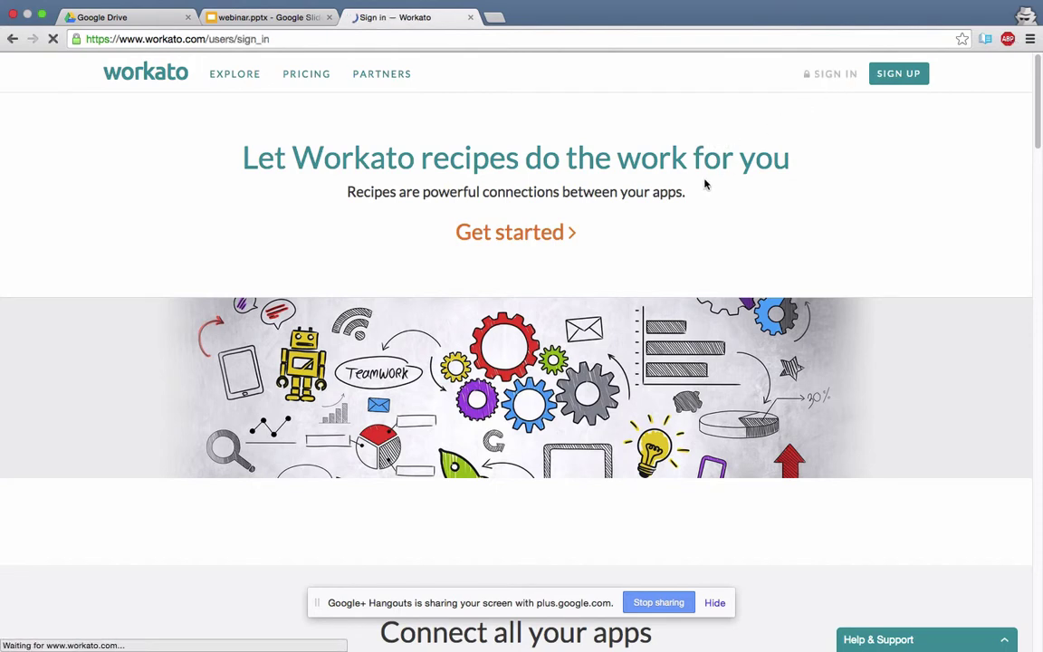
key(Tab)
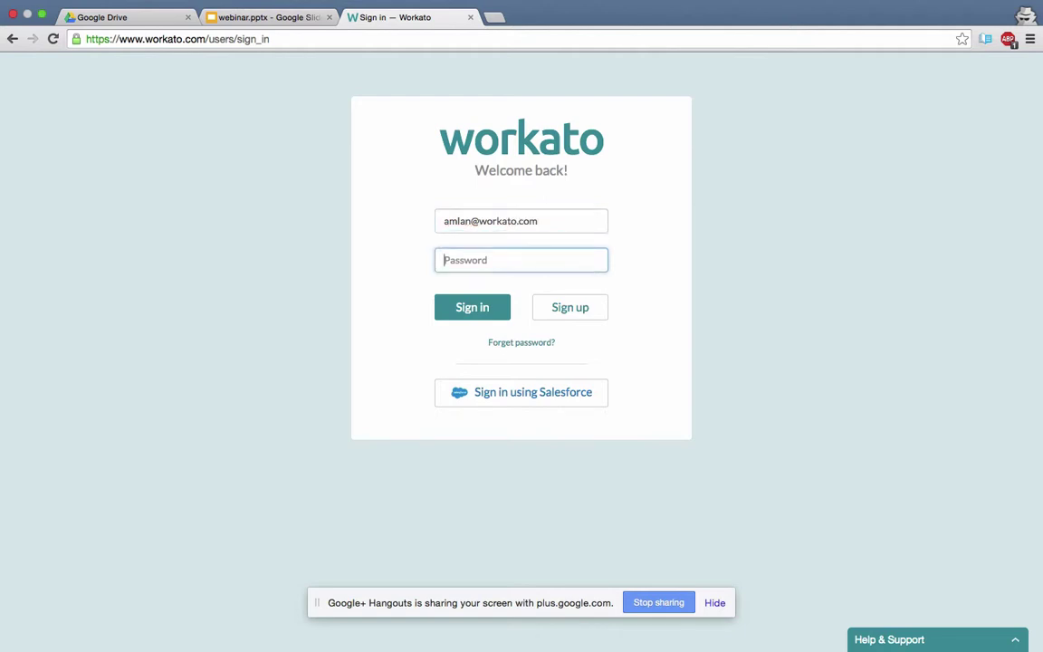
text(*********)
key(Return)
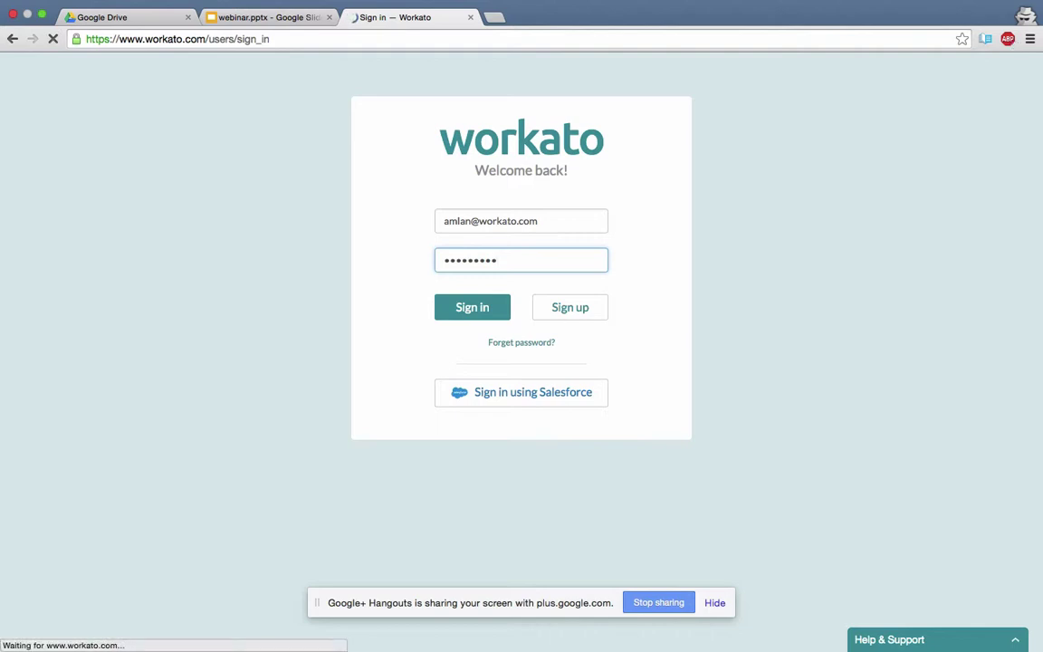
click(540, 318)
text(********)
key(Return)
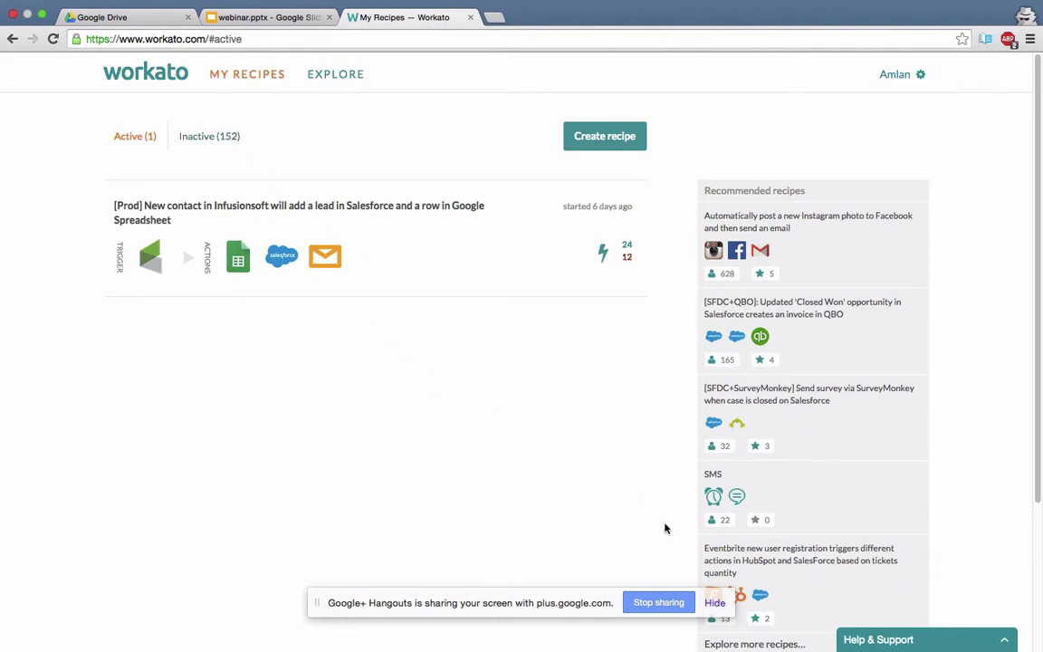
From the Help & Support widget, open the Support & FAQs helpdesk page in a new tab.
click(1003, 640)
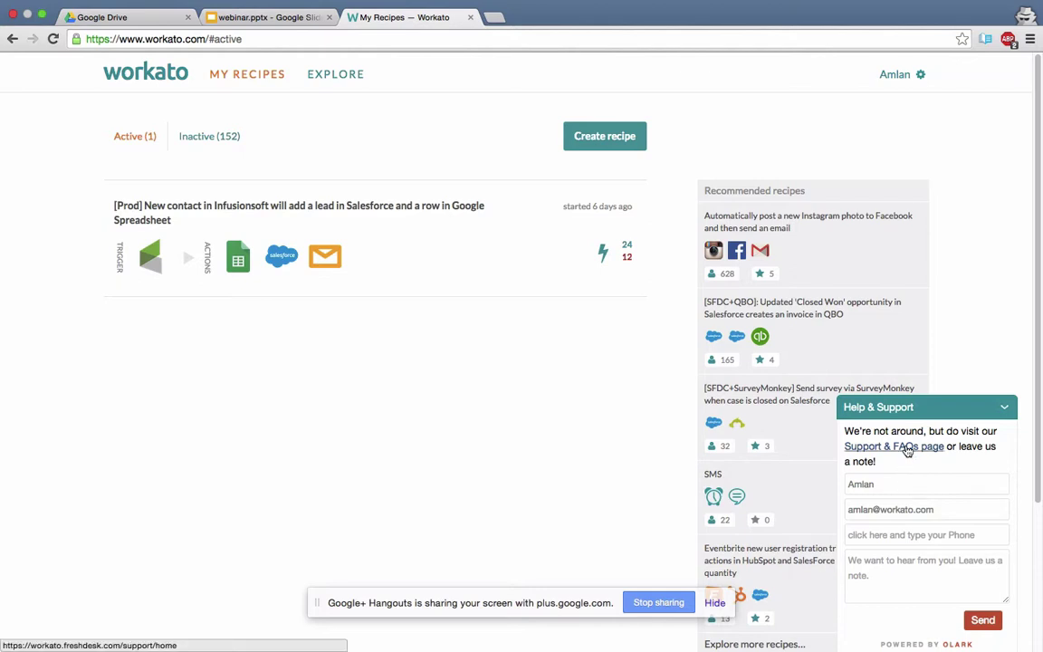
click(906, 450)
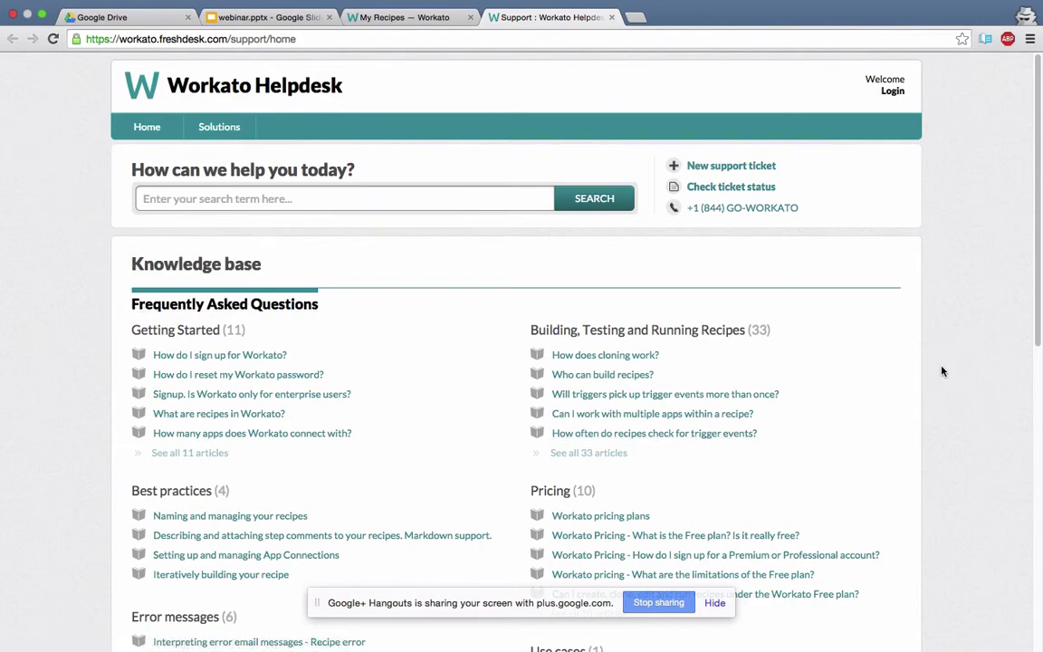
scroll(942, 372, down, 10)
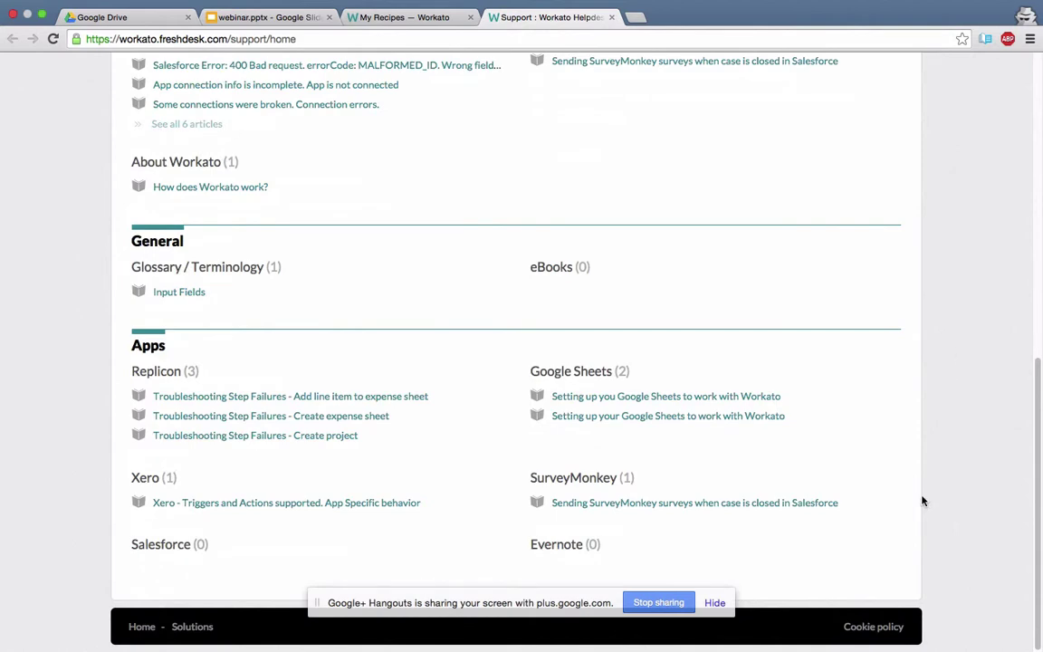
key(Home)
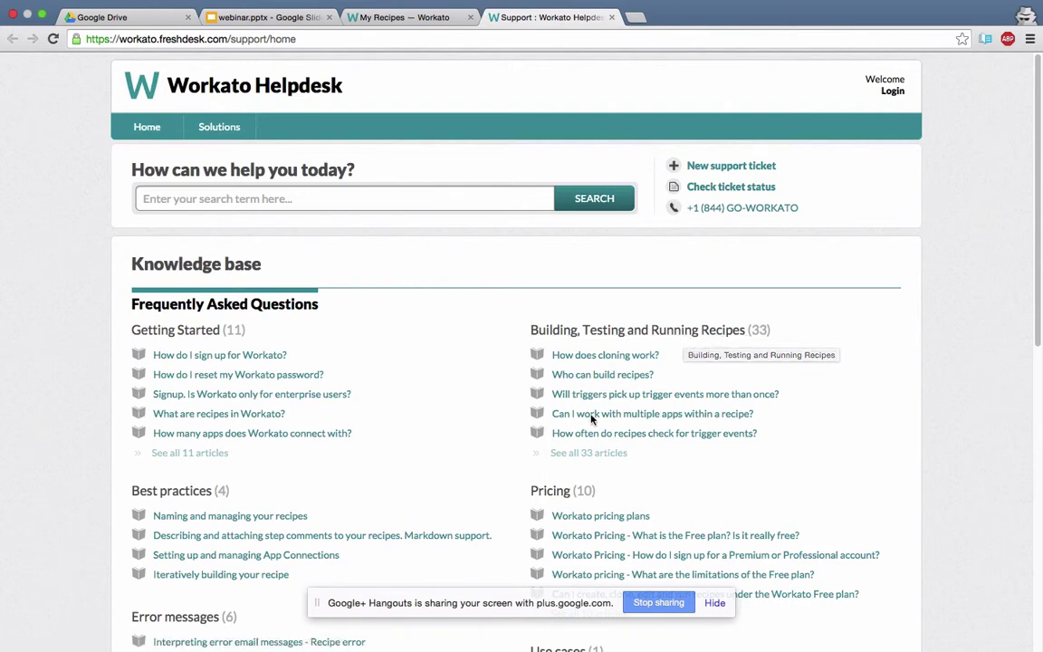
scroll(401, 504, down, 5)
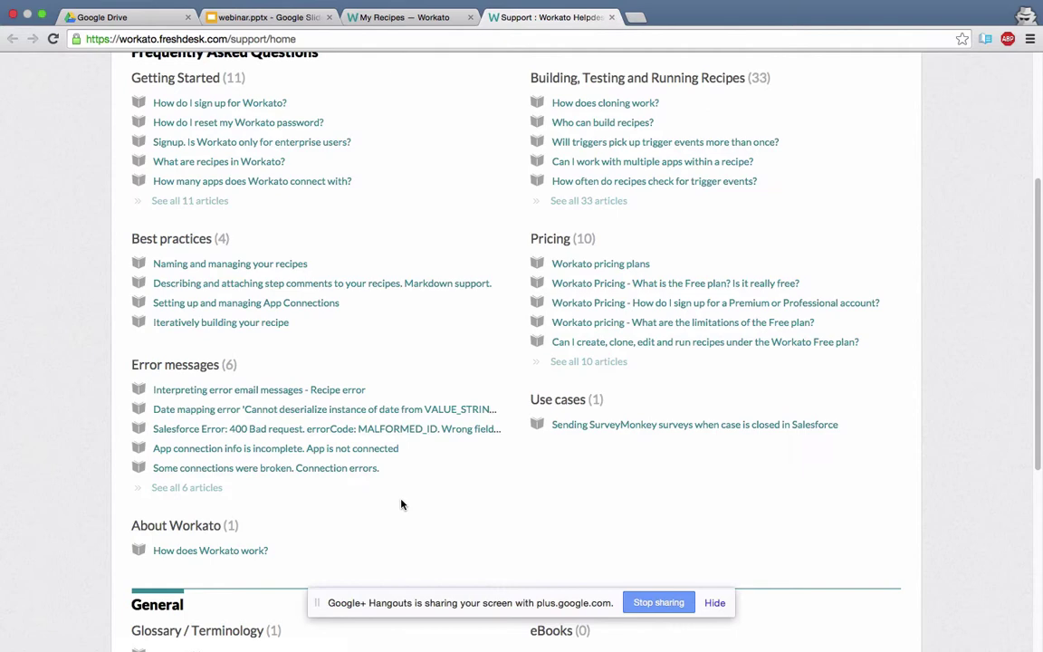
scroll(402, 504, down, 2)
scroll(402, 504, down, 2)
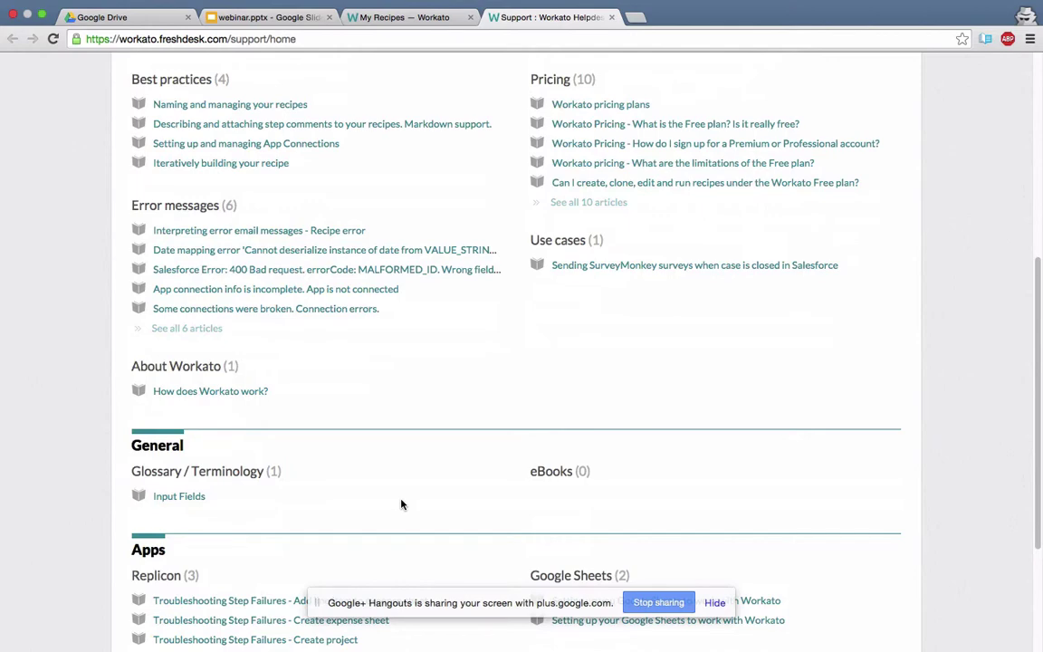
scroll(402, 504, down, 5)
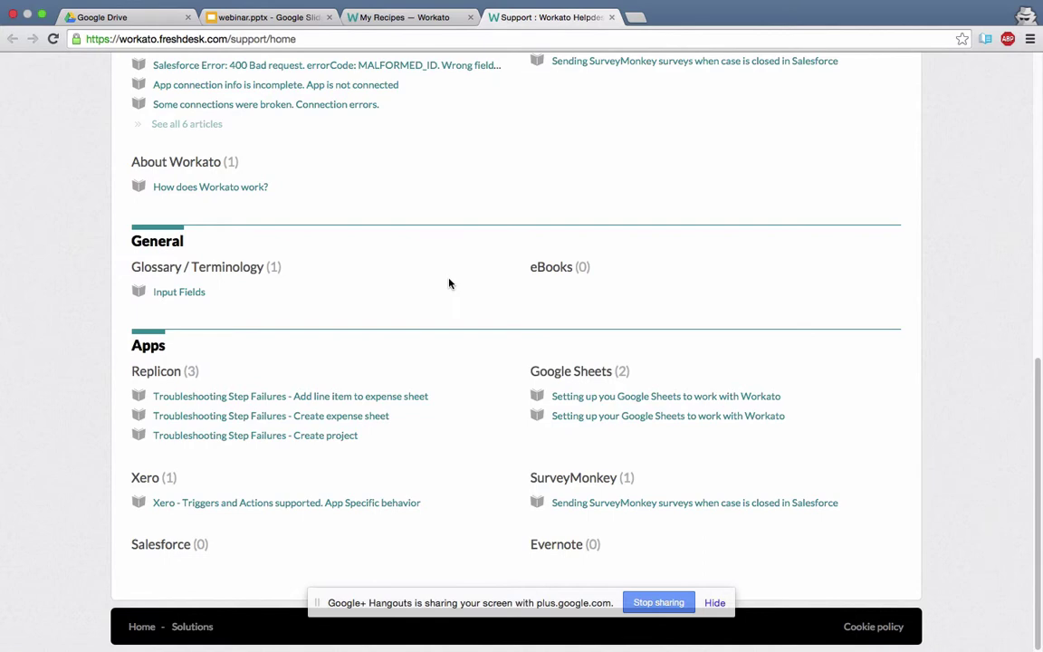
scroll(429, 262, up, 10)
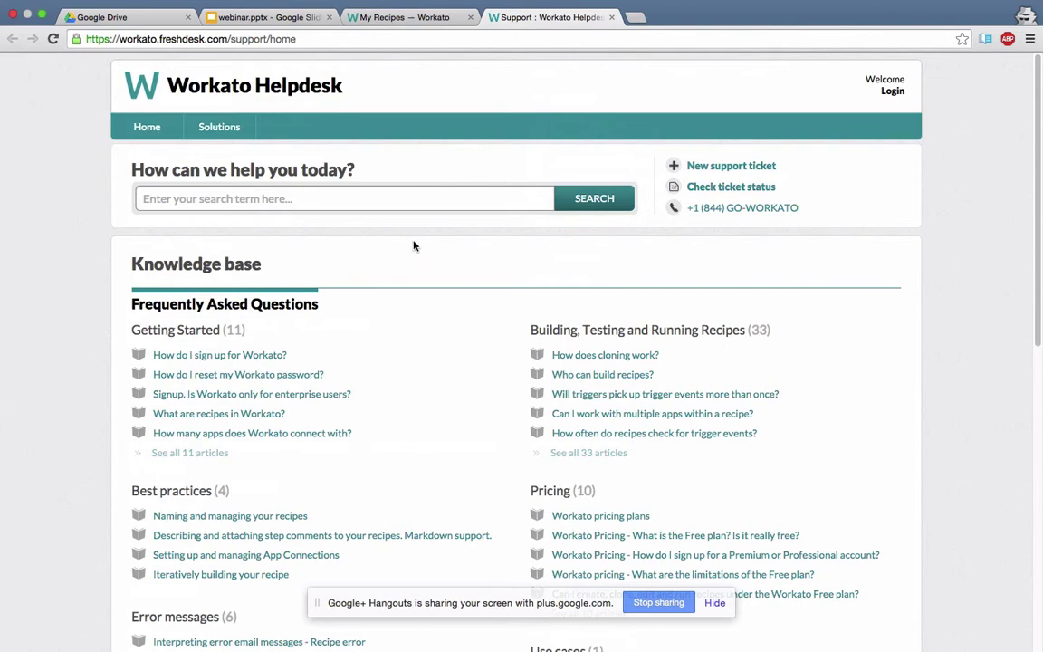
Return to My Recipes, collapse the Help & Support widget, and go to Explore.
click(381, 16)
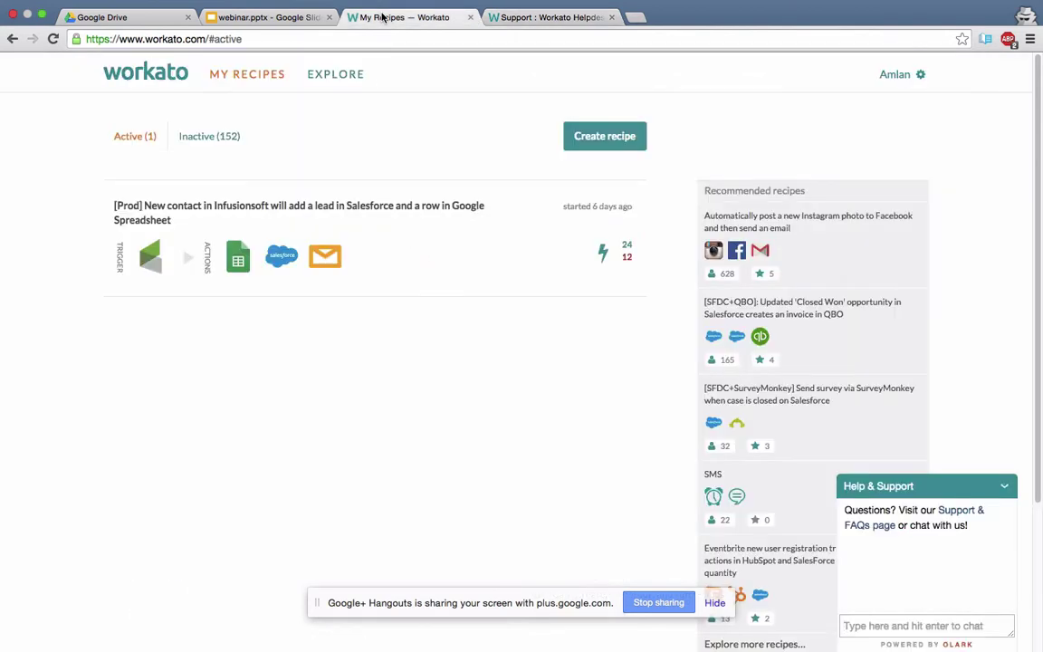
click(1002, 489)
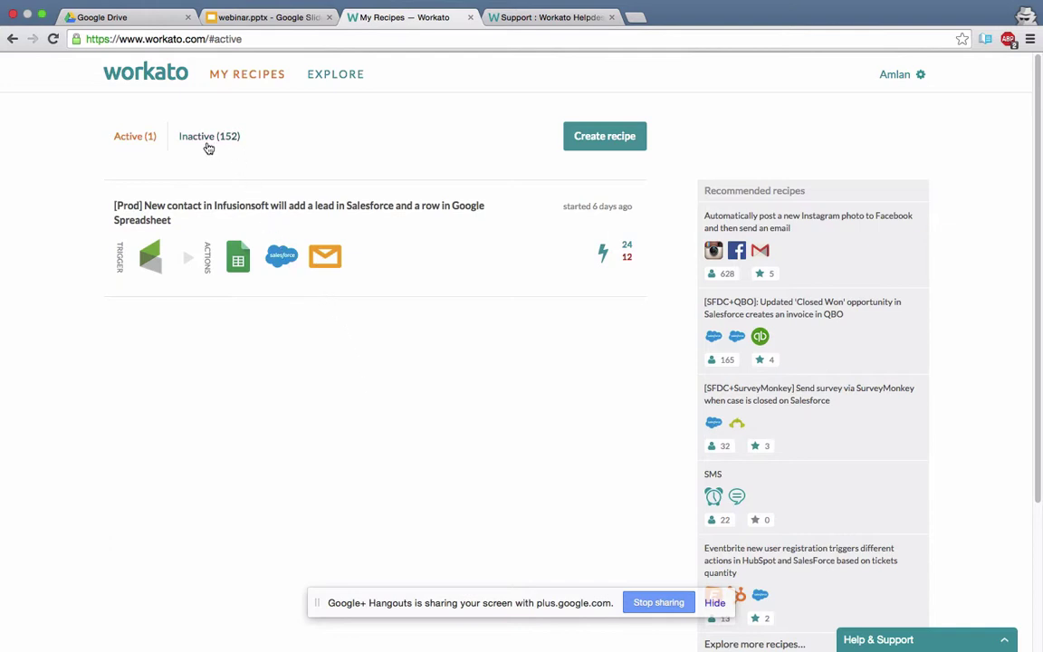
click(342, 77)
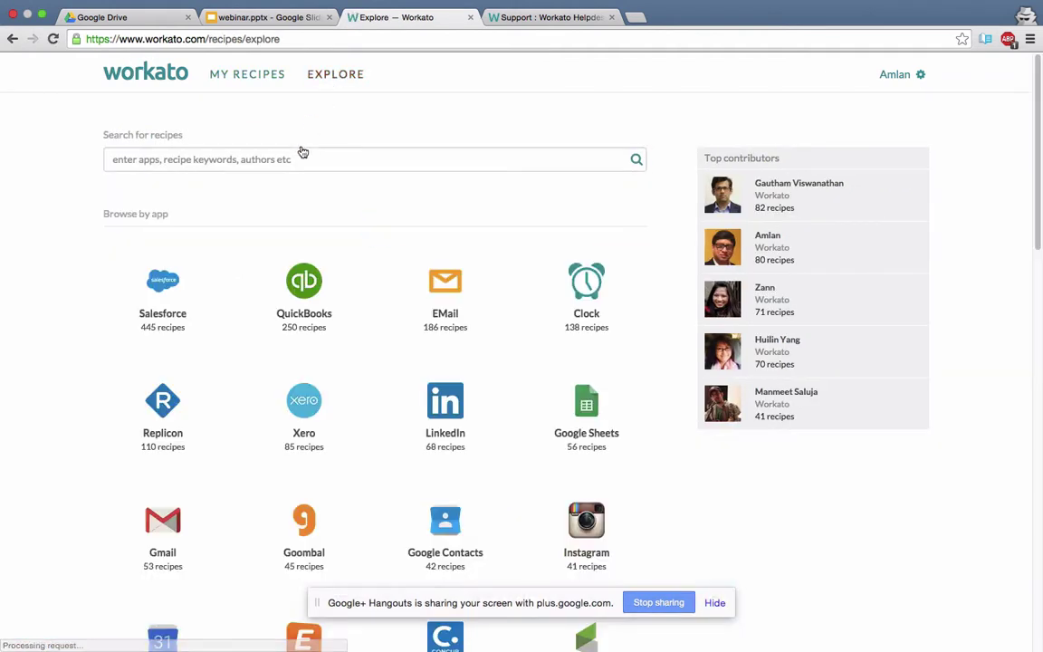
Open the Salesforce integration page and scroll to its recommended Salesforce–QuickBooks recipe cards.
click(161, 285)
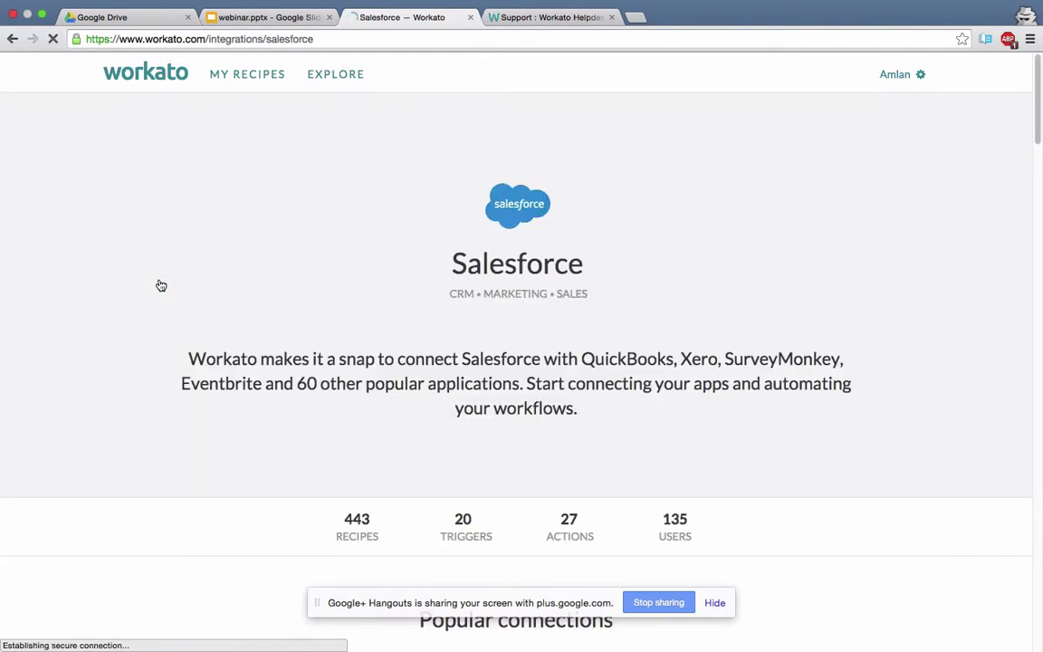
scroll(164, 286, down, 5)
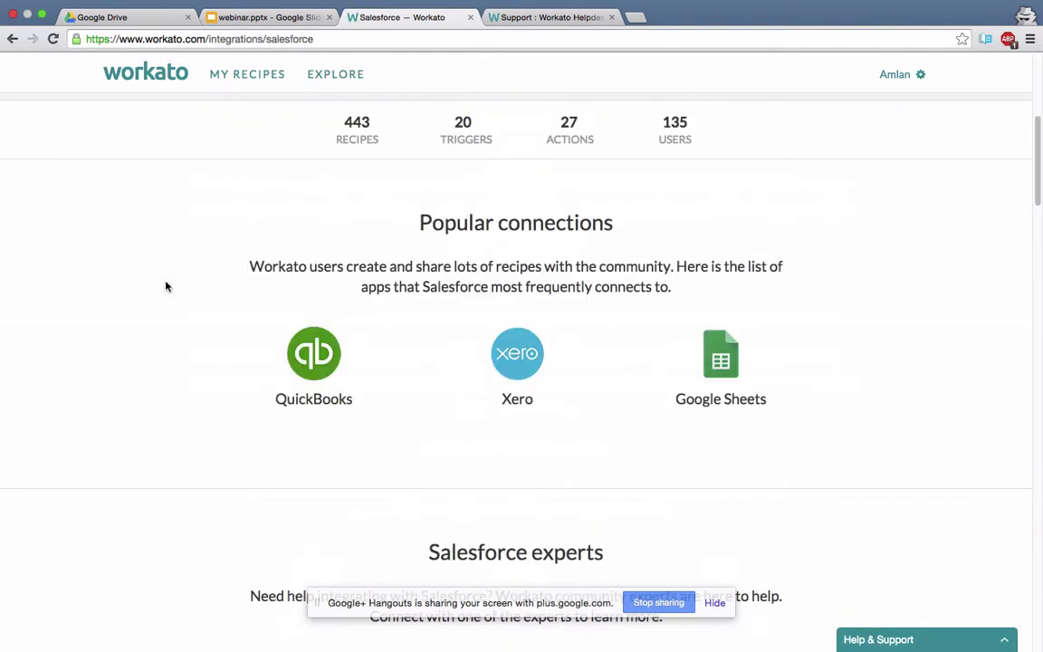
scroll(165, 286, up, 1)
scroll(166, 286, down, 1)
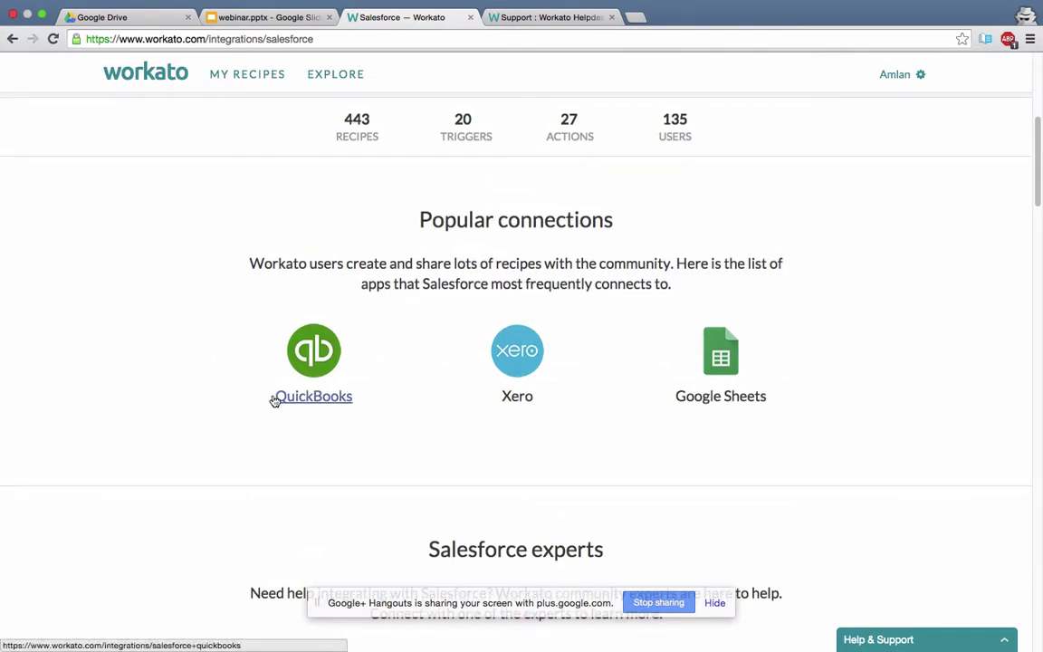
scroll(359, 439, down, 2)
scroll(360, 436, down, 2)
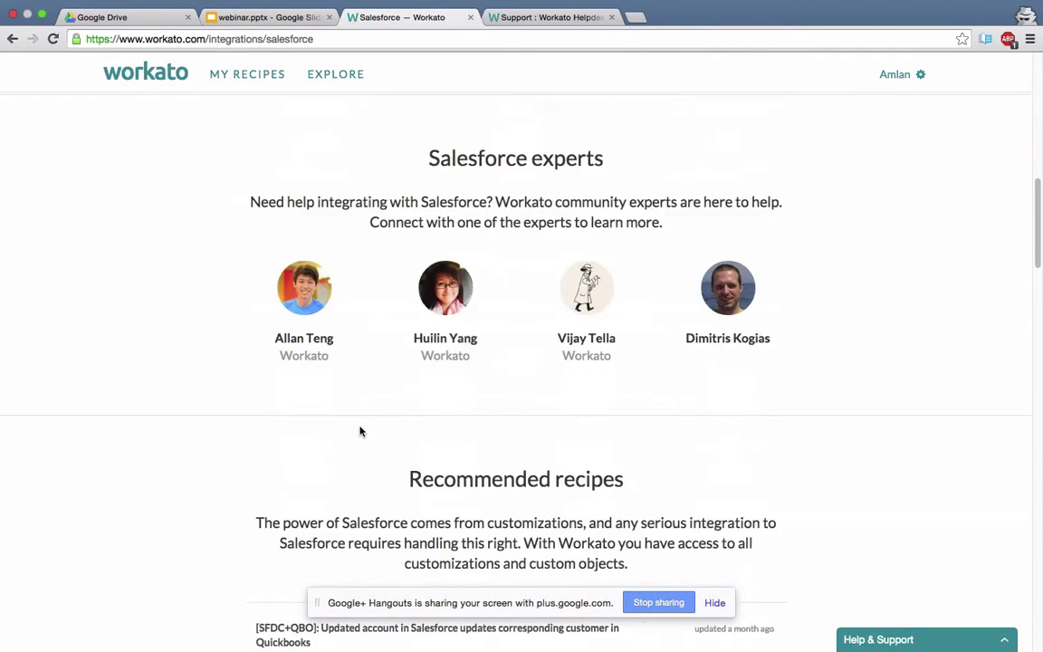
scroll(360, 429, down, 2)
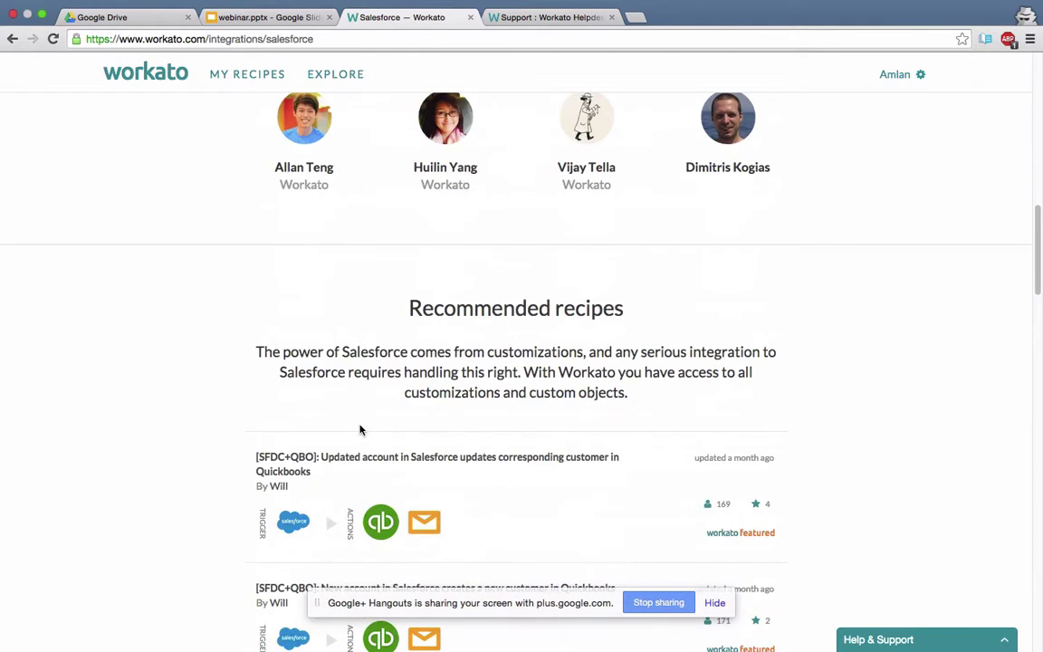
scroll(361, 429, up, 2)
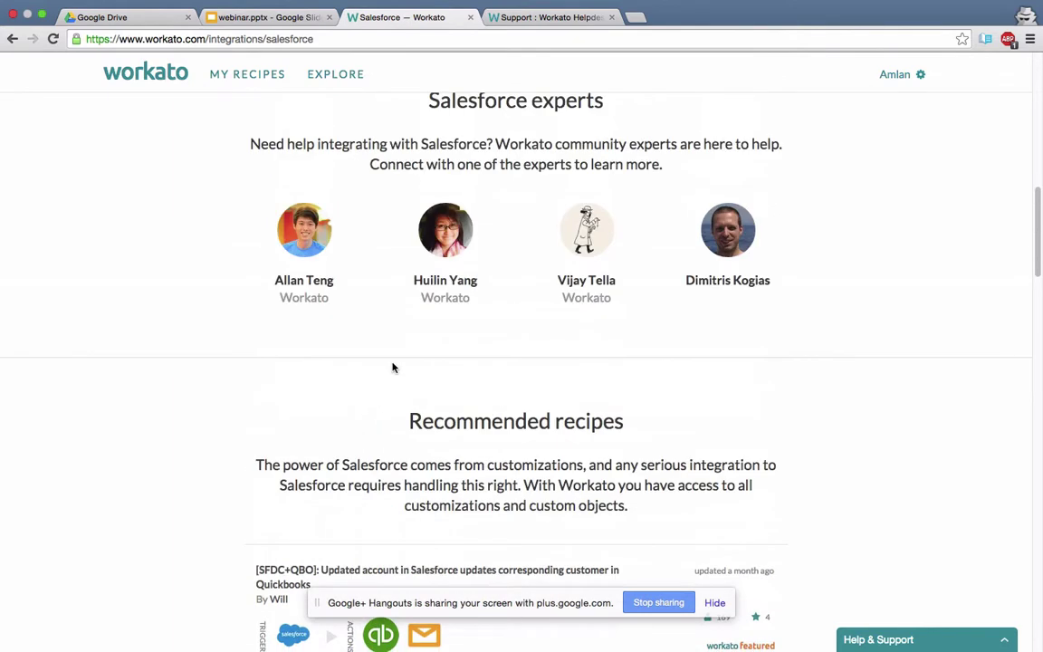
scroll(299, 389, up, 1)
scroll(300, 389, up, 2)
scroll(300, 388, down, 3)
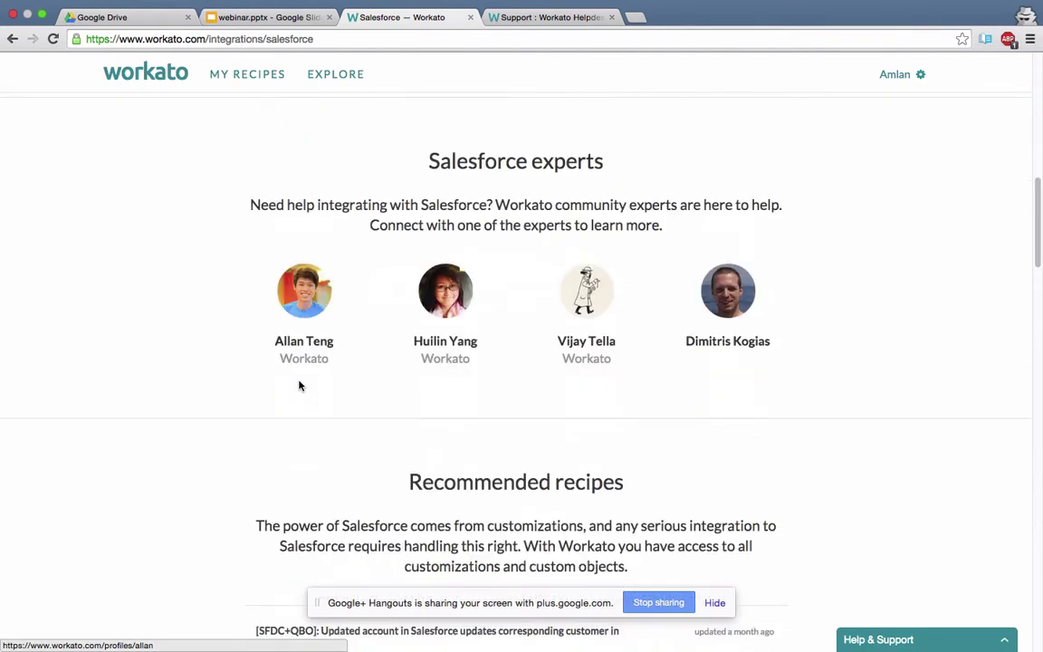
scroll(298, 384, down, 5)
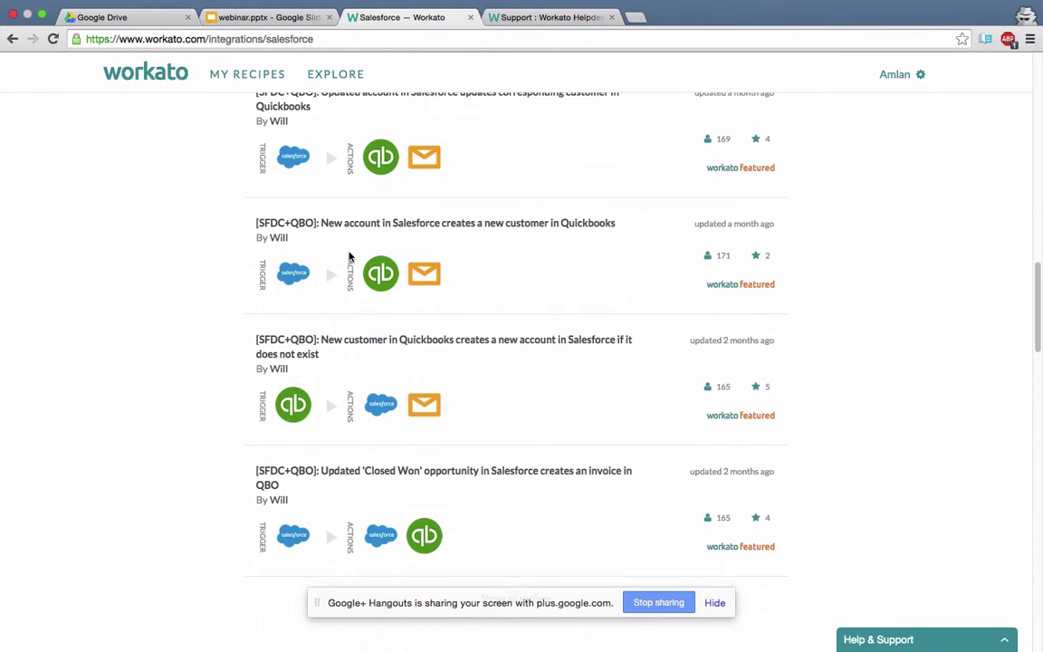
scroll(332, 283, up, 1)
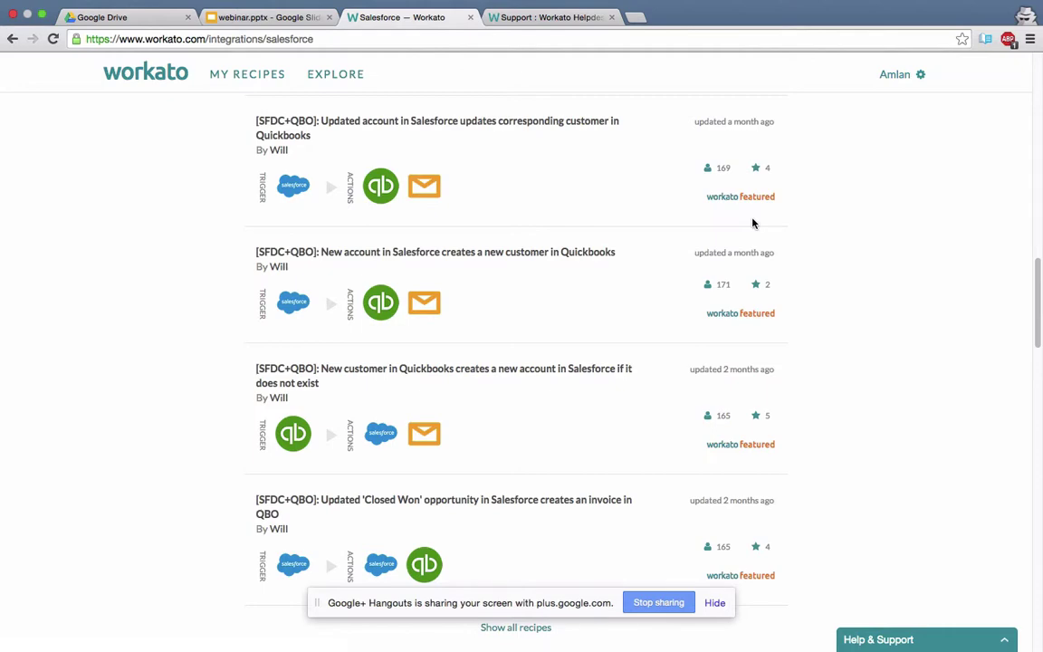
scroll(661, 270, up, 3)
scroll(607, 245, down, 15)
scroll(605, 248, up, 1)
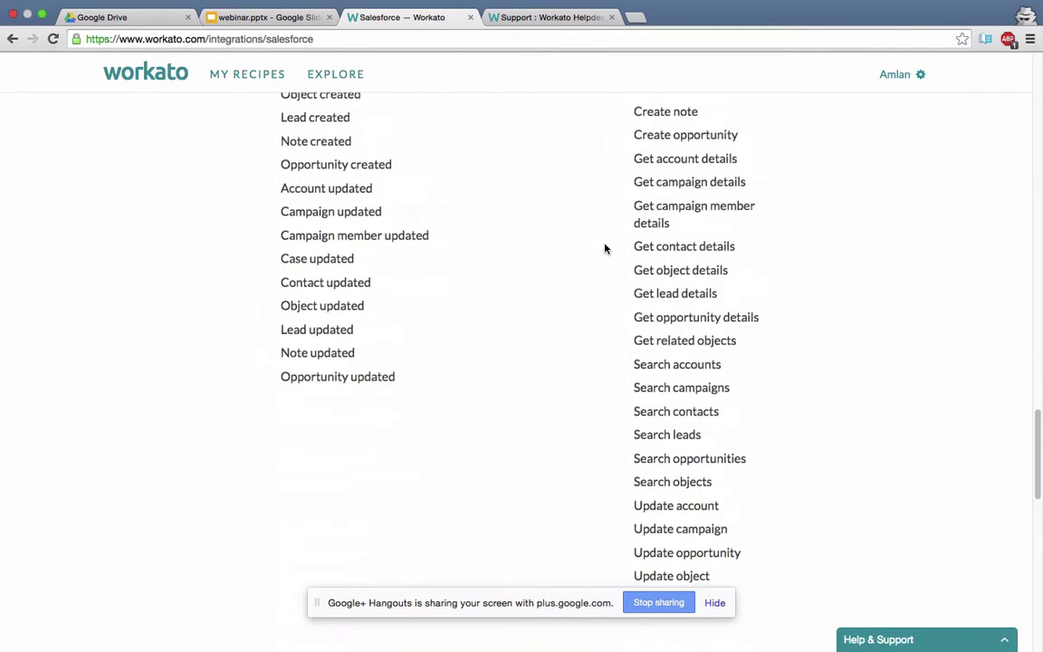
scroll(605, 248, down, 5)
scroll(606, 248, up, 5)
scroll(605, 248, up, 4)
scroll(605, 248, up, 2)
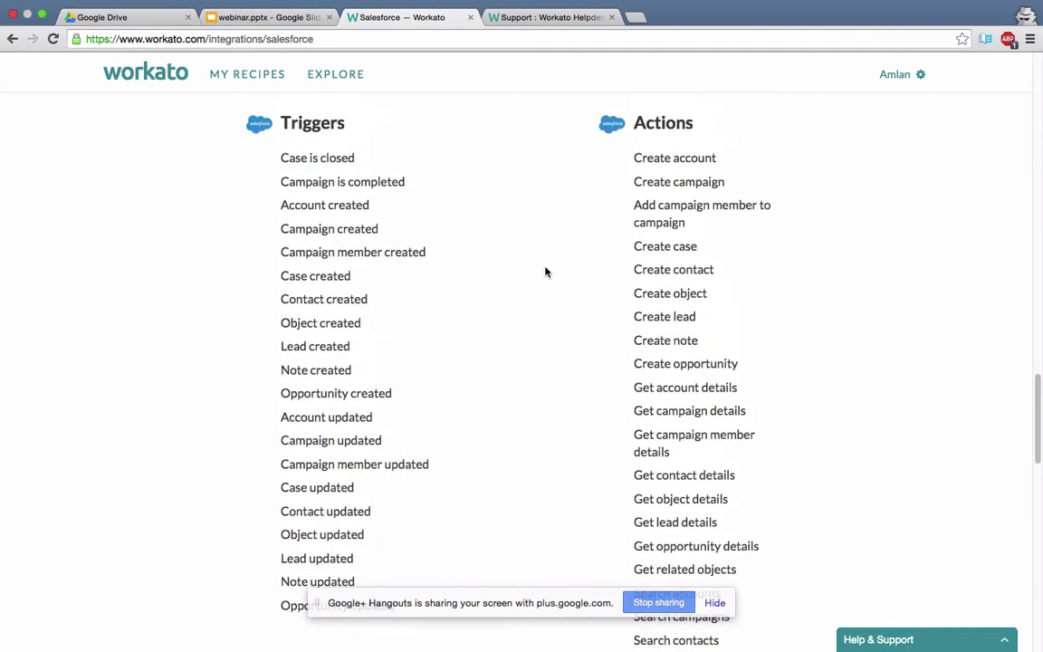
scroll(545, 271, down, 1)
scroll(545, 271, up, 1)
scroll(541, 278, down, 3)
scroll(542, 278, up, 4)
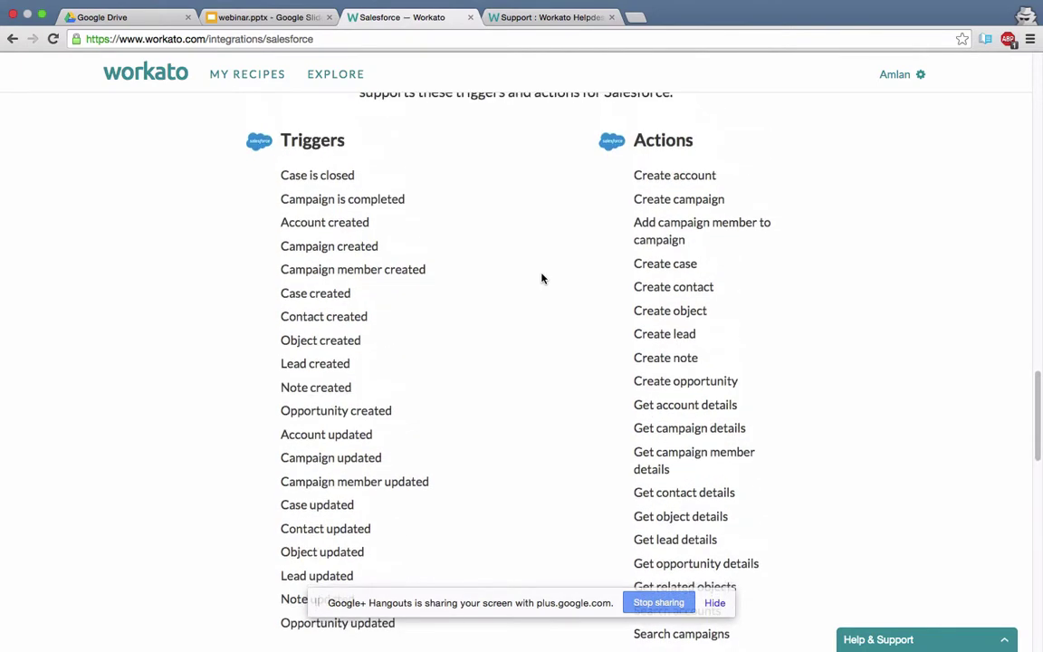
scroll(460, 295, down, 3)
scroll(460, 296, up, 1)
scroll(463, 289, down, 18)
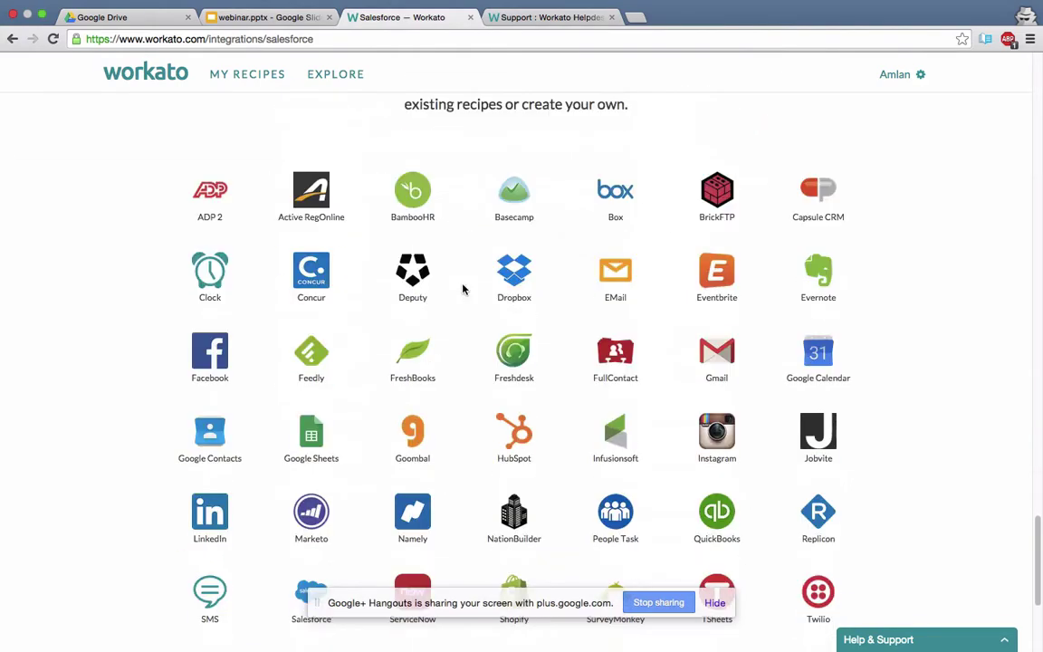
scroll(463, 288, up, 7)
scroll(462, 289, down, 14)
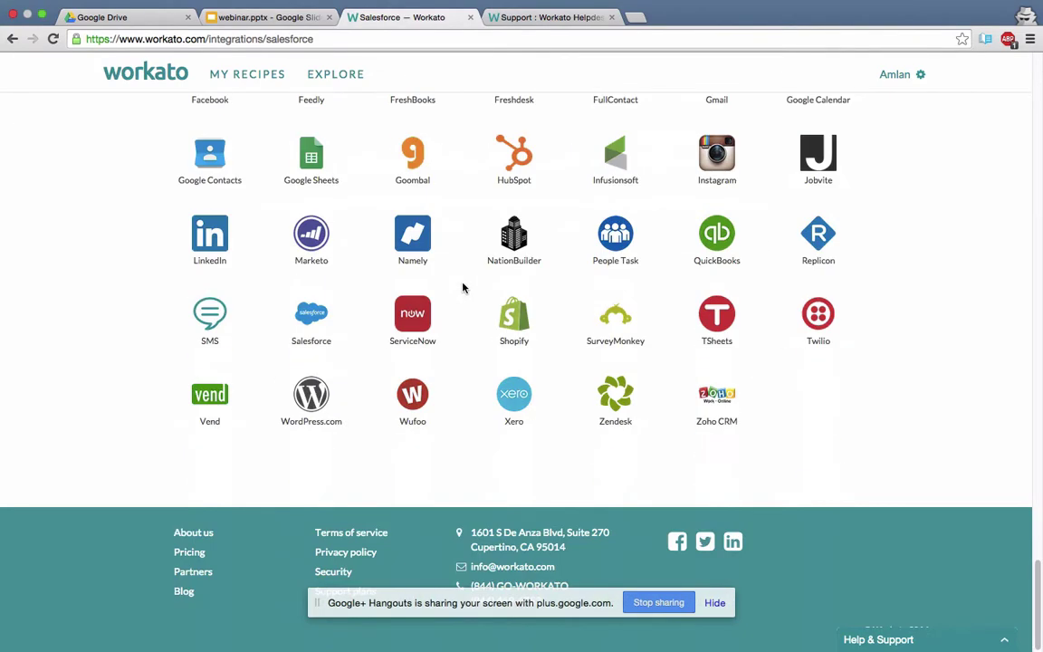
scroll(462, 289, up, 9)
scroll(462, 288, up, 12)
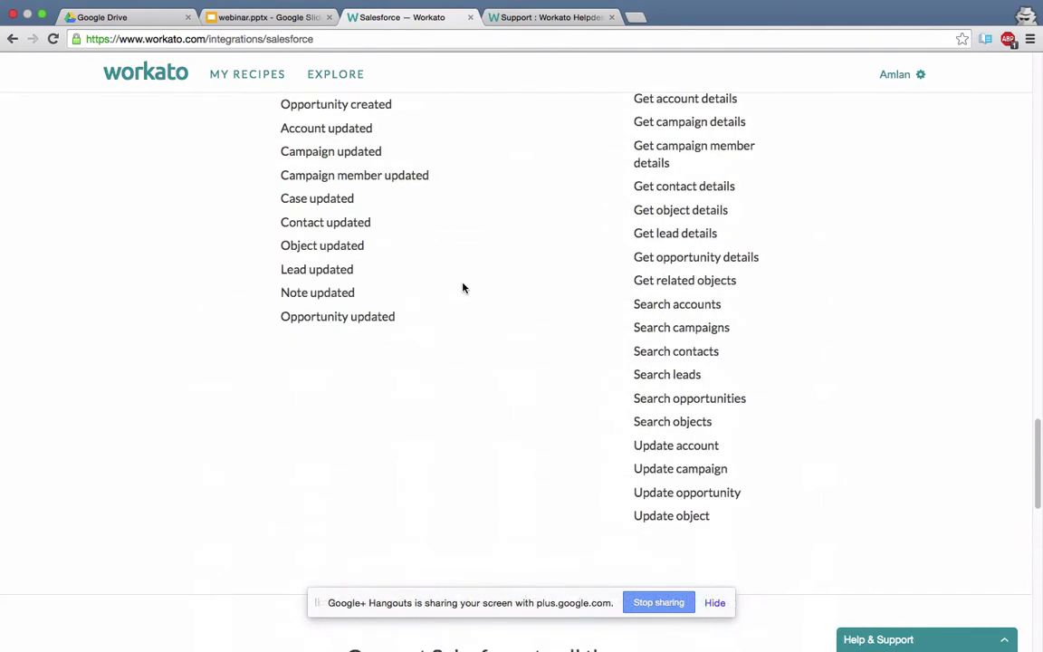
scroll(463, 288, down, 8)
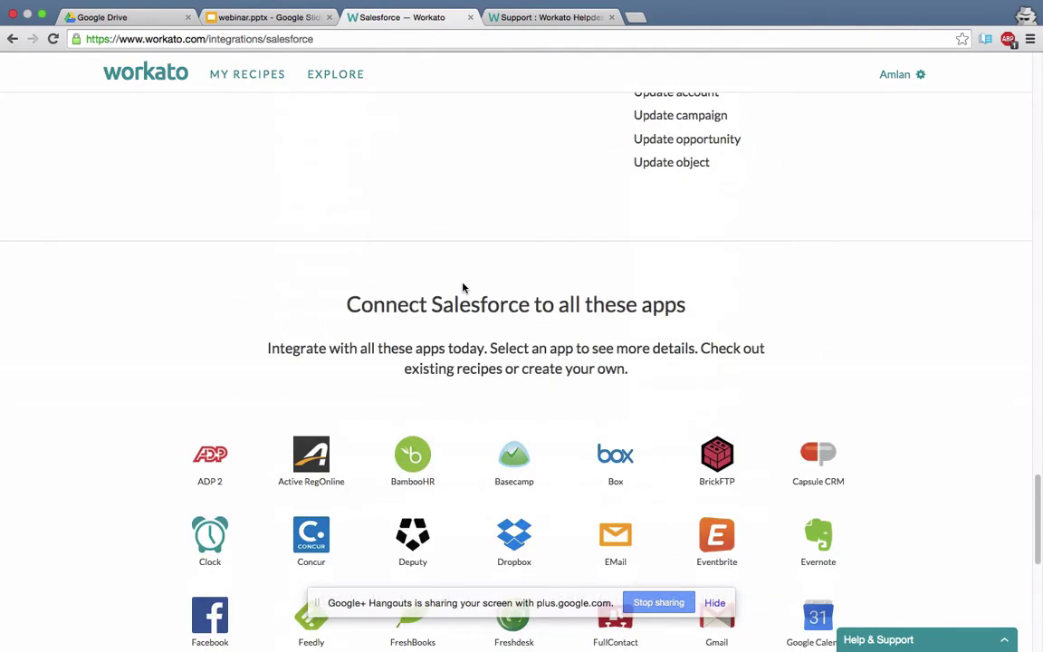
scroll(463, 288, up, 12)
scroll(463, 288, up, 20)
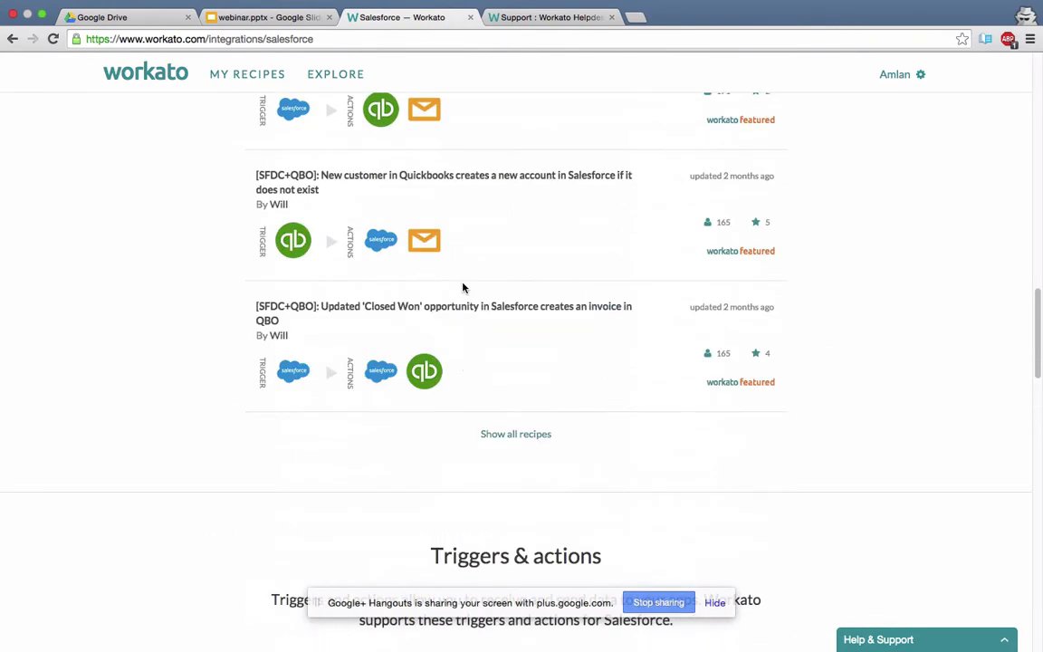
click(393, 387)
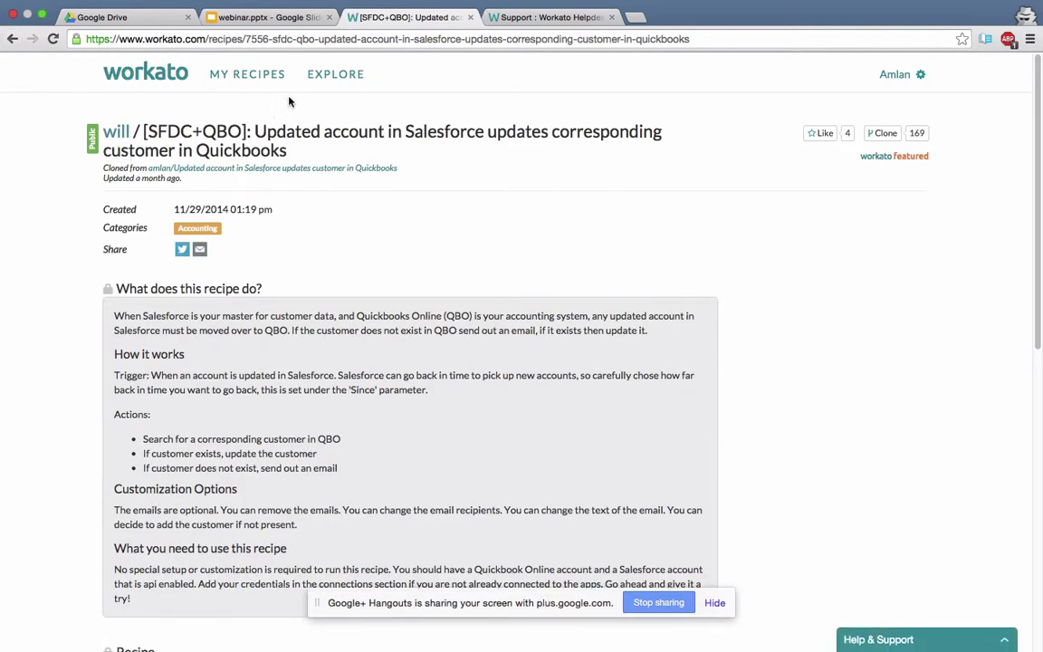
Go back to the Explore page with its recipe search and app grid.
click(333, 77)
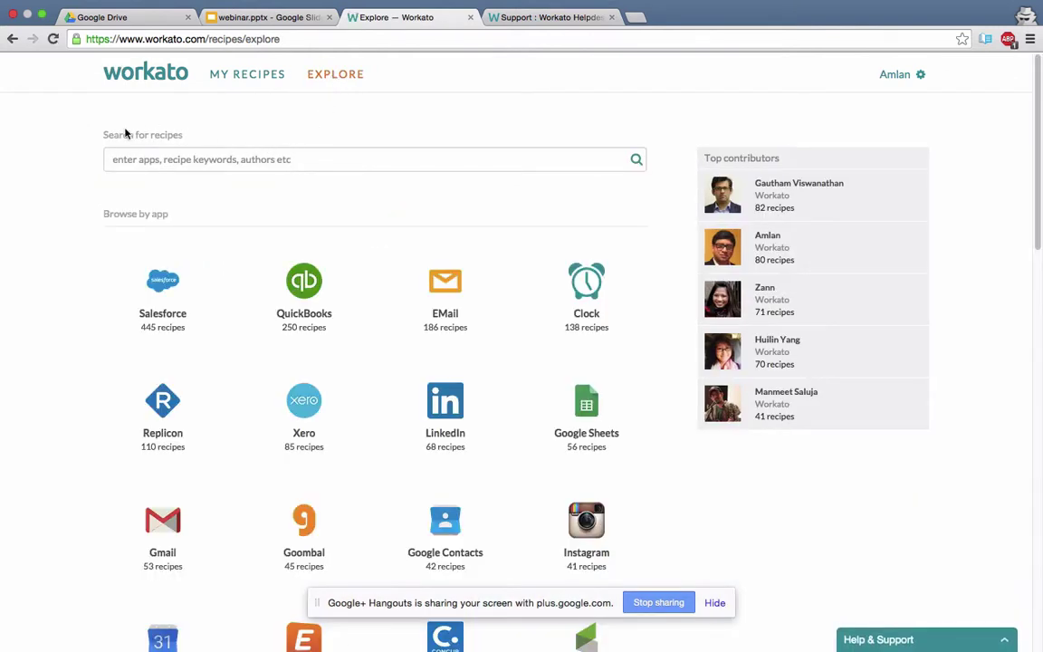
Search recipes for 'salesforce quickbooks invoice', then for 'salesforce quickbooks accounts'.
click(166, 161)
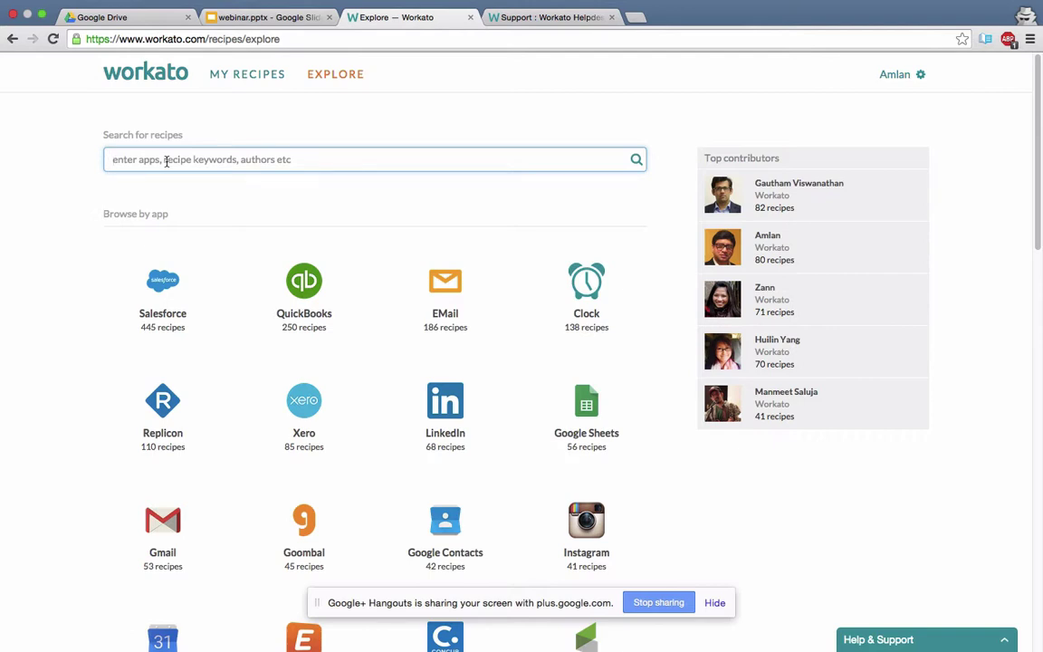
text(sal)
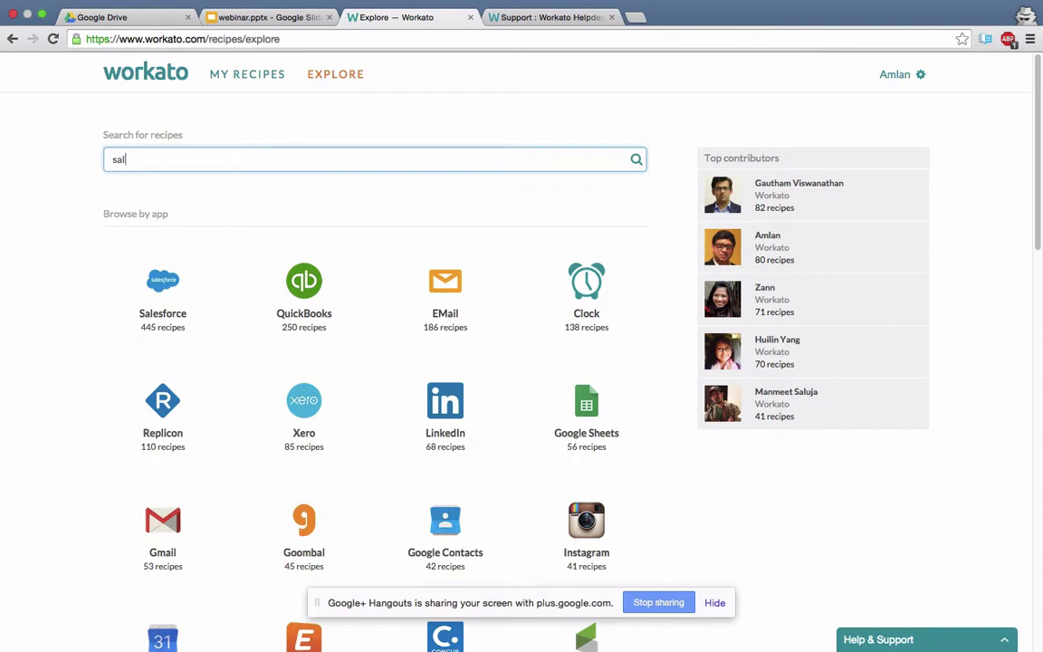
text(esforce quickbooks invoice)
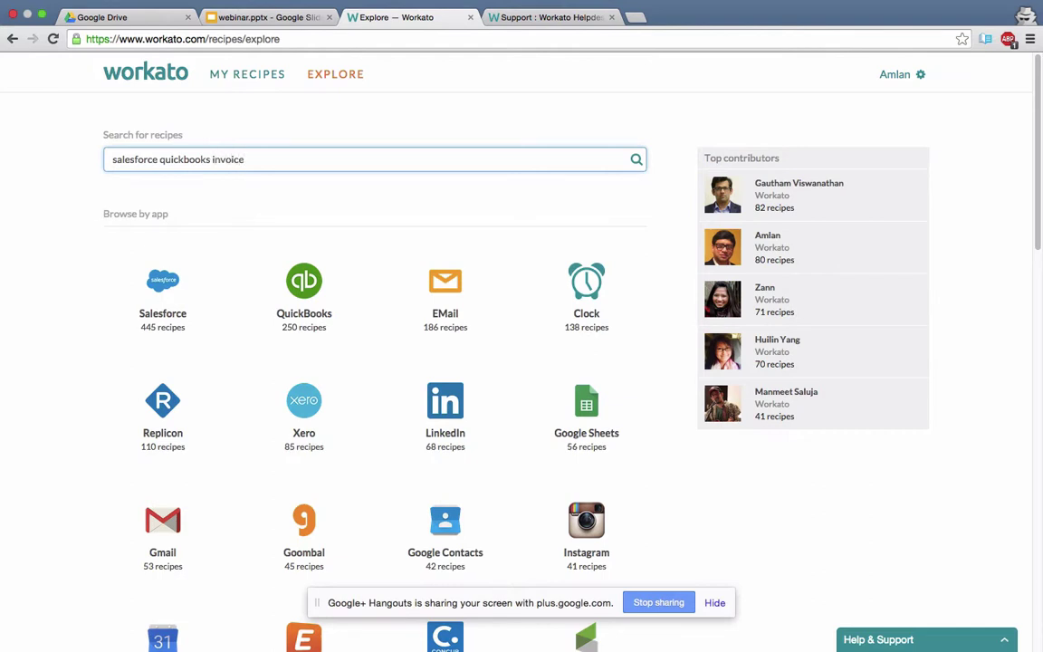
key(Return)
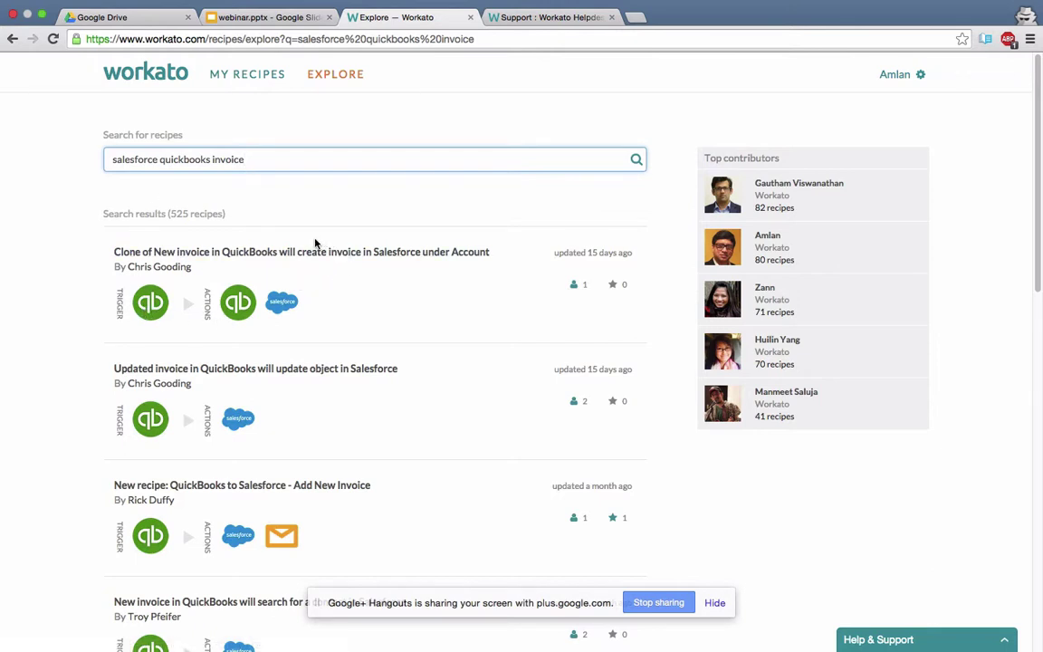
key(BackSpace)
key(BackSpace)
key(BackSpace)
key(BackSpace)
key(BackSpace)
key(BackSpace)
key(BackSpace)
text(accounts)
key(Return)
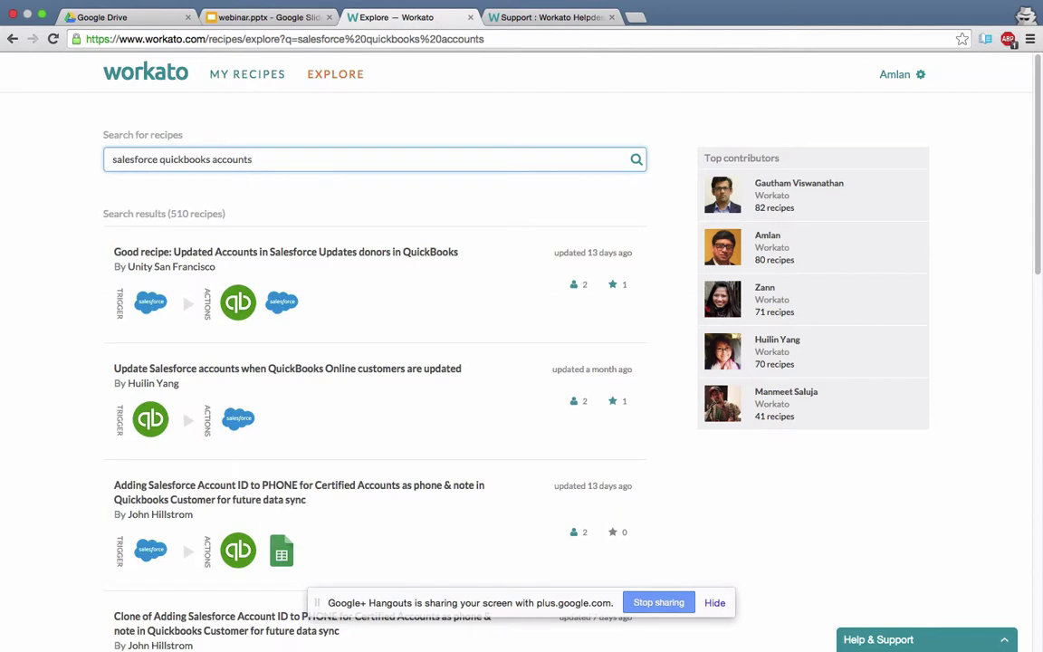
Refine the query to 'salesforce quickbooks account update' and append the contributor's name.
key(BackSpace)
key(BackSpace)
text(update)
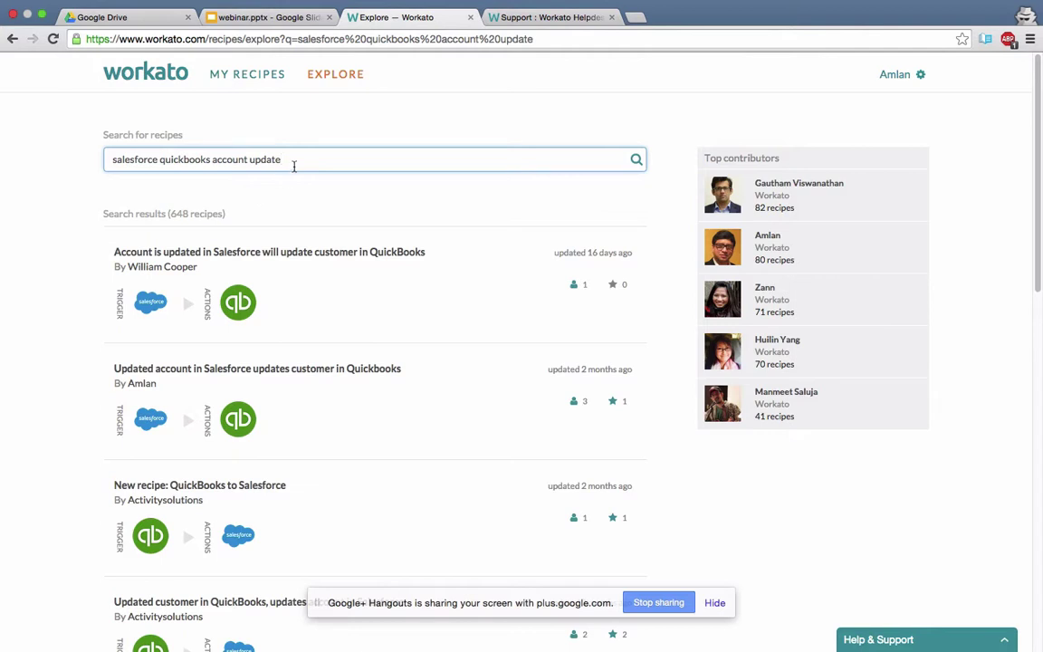
text(huilin)
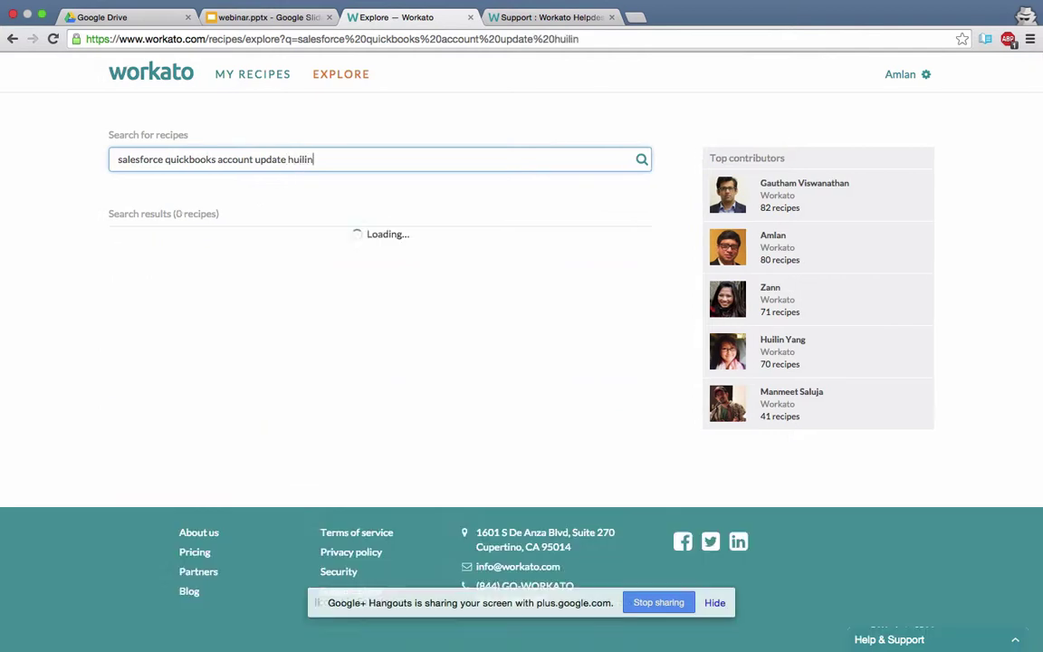
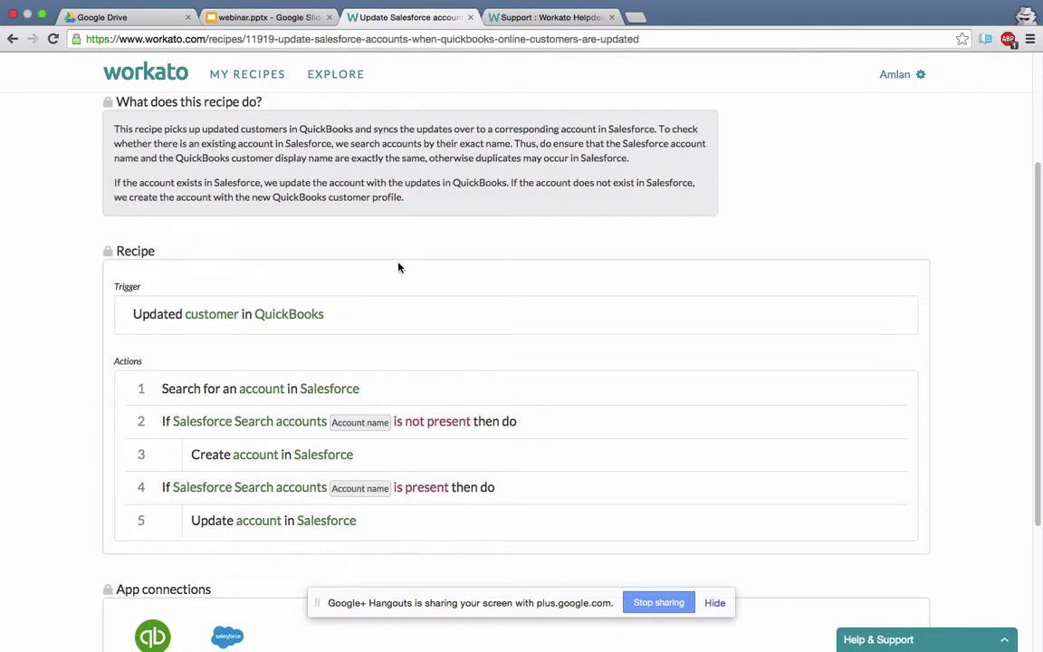
scroll(398, 265, down, 5)
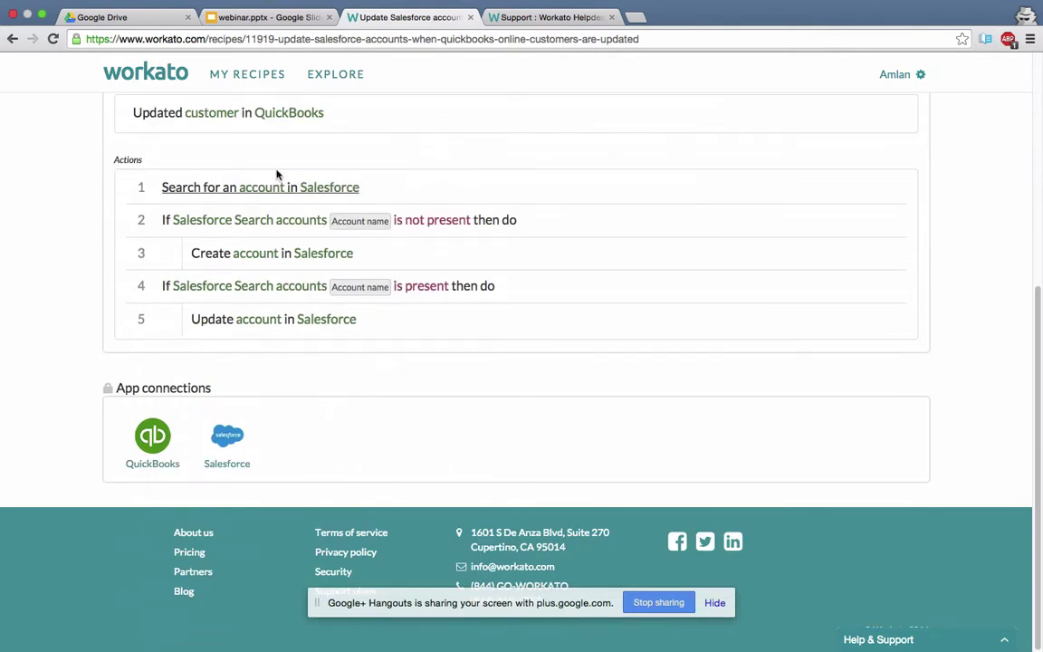
click(259, 121)
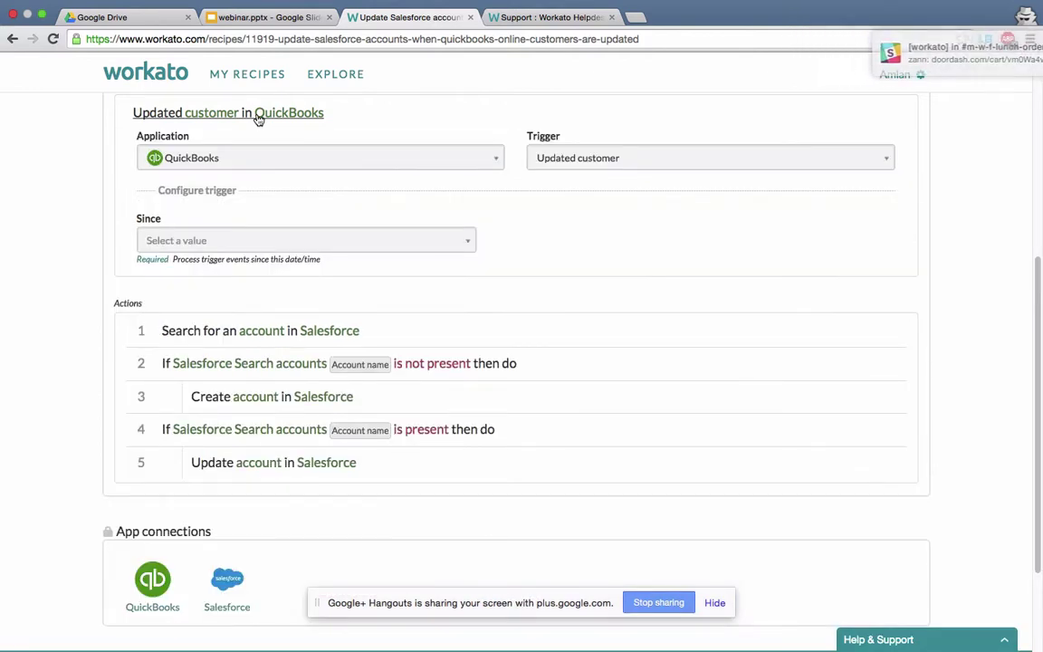
click(258, 120)
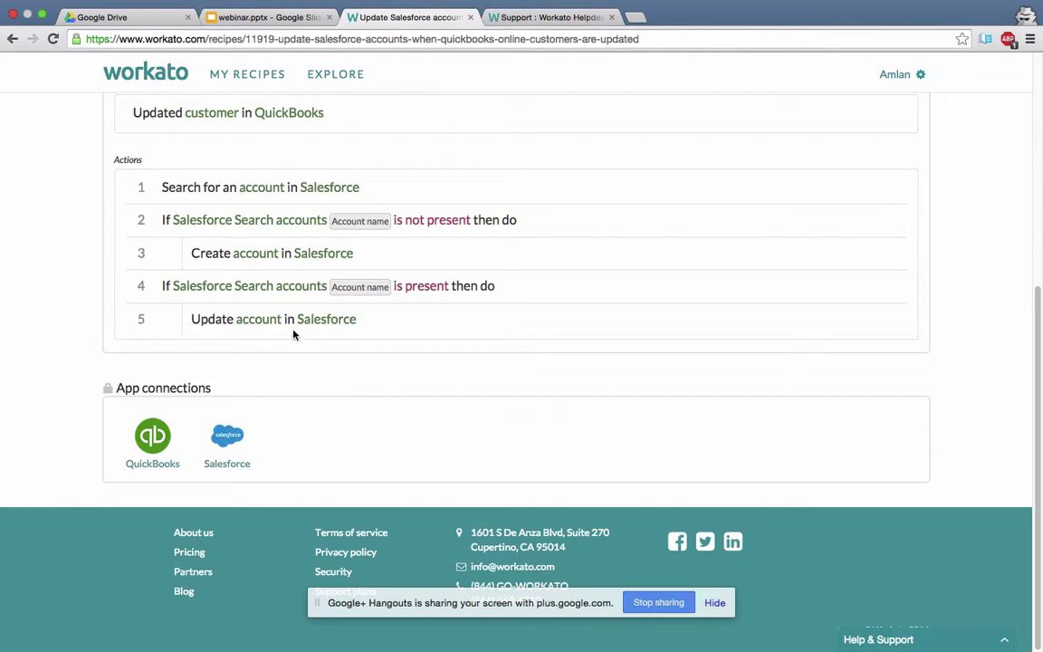
scroll(292, 334, up, 2)
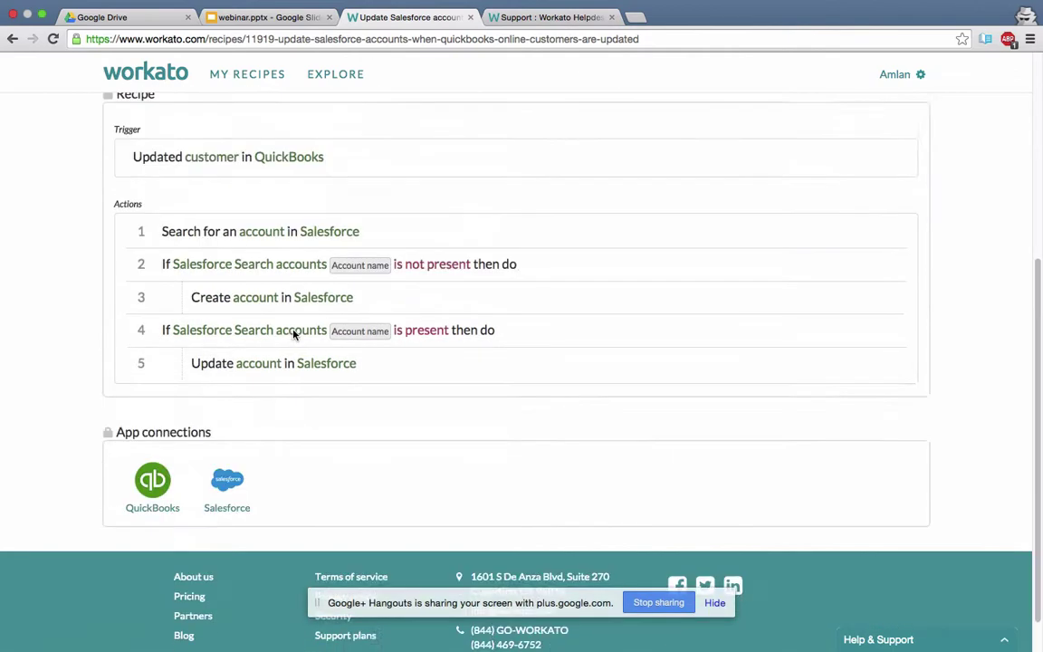
scroll(292, 334, down, 2)
scroll(292, 334, up, 8)
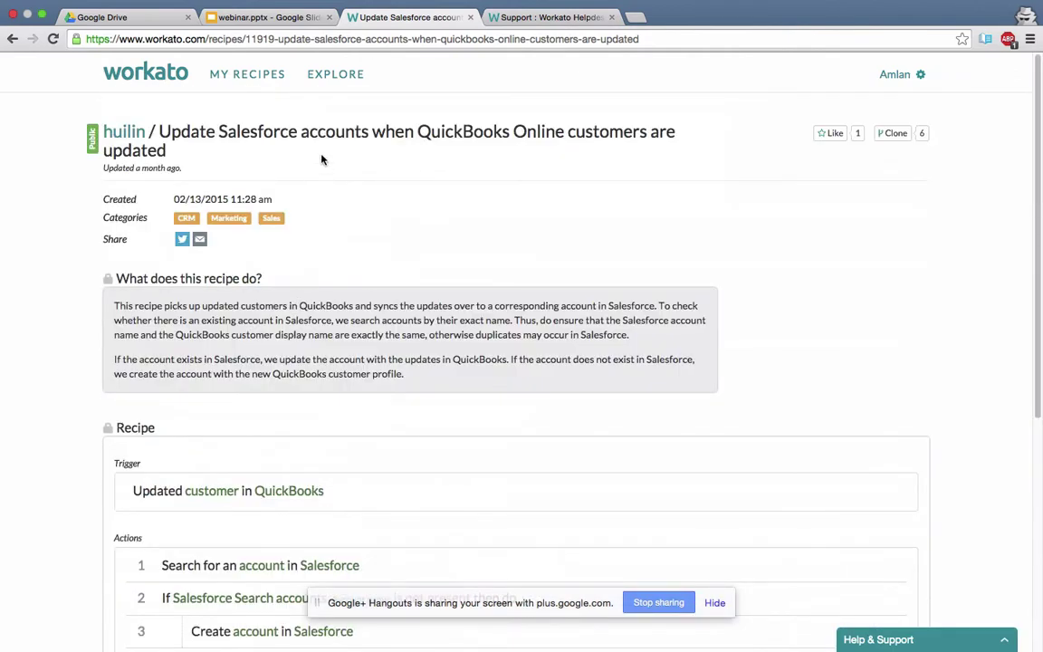
Search the recipe explorer for 7555 and open the first matching recipe.
click(329, 81)
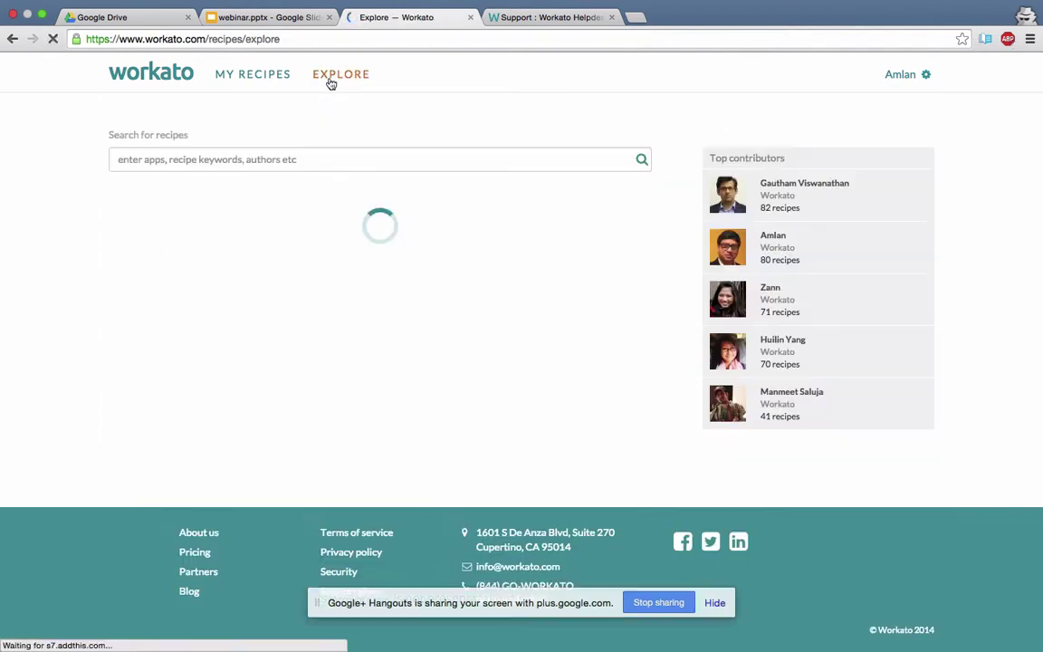
click(294, 159)
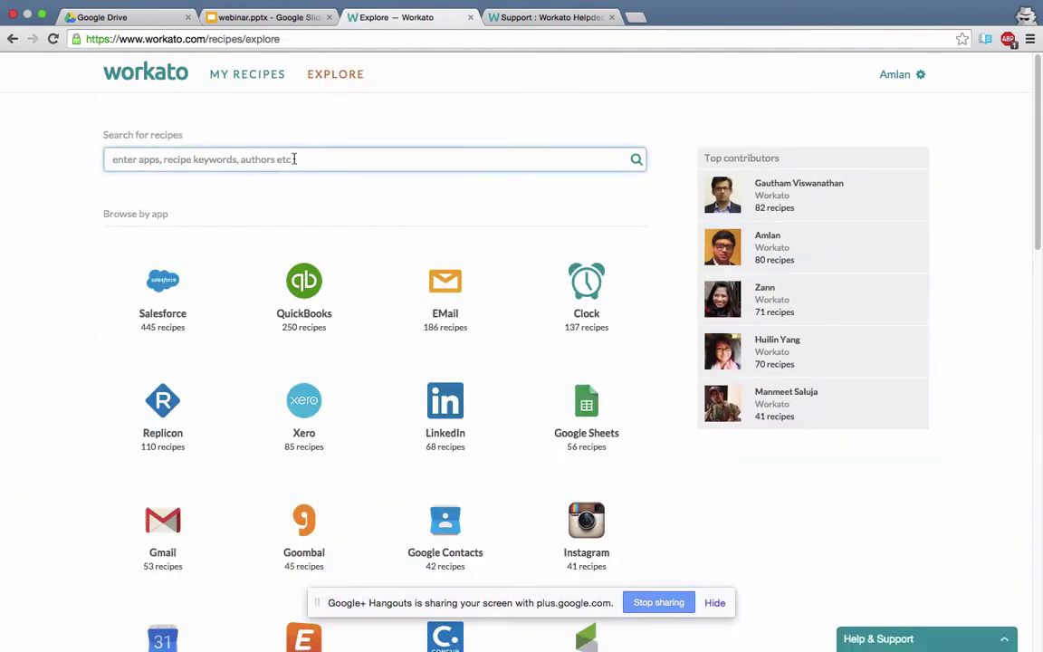
text(7555)
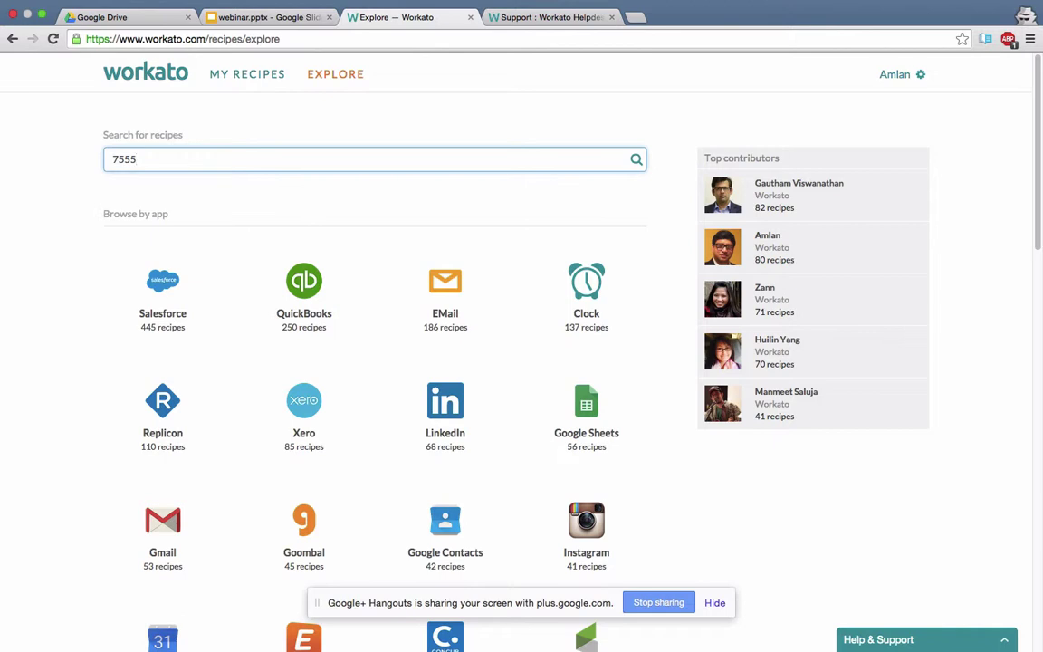
key(Return)
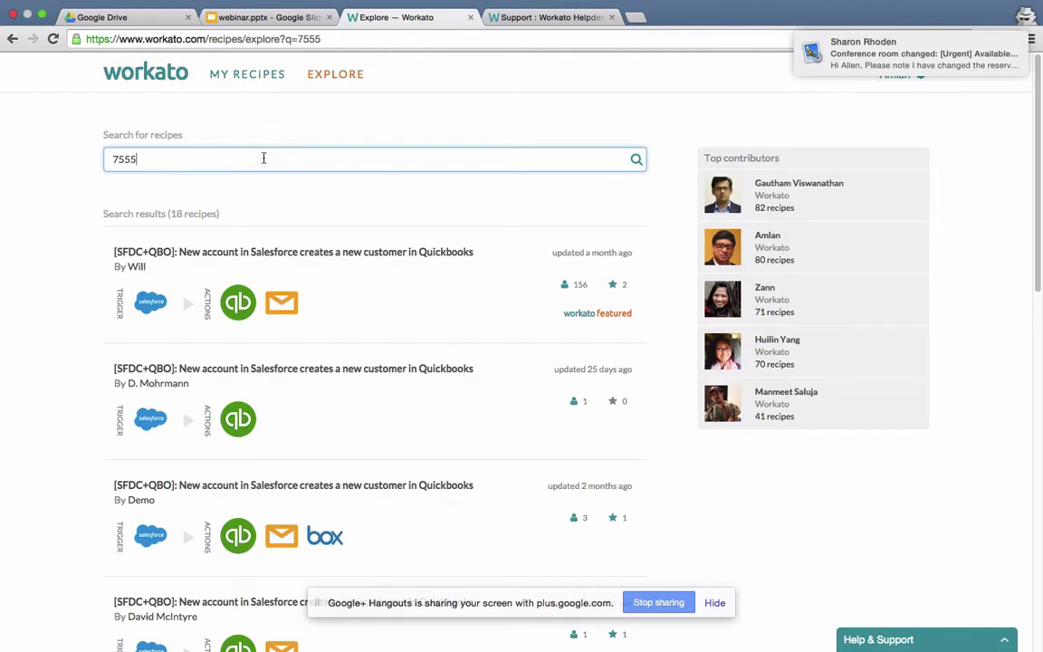
key(Return)
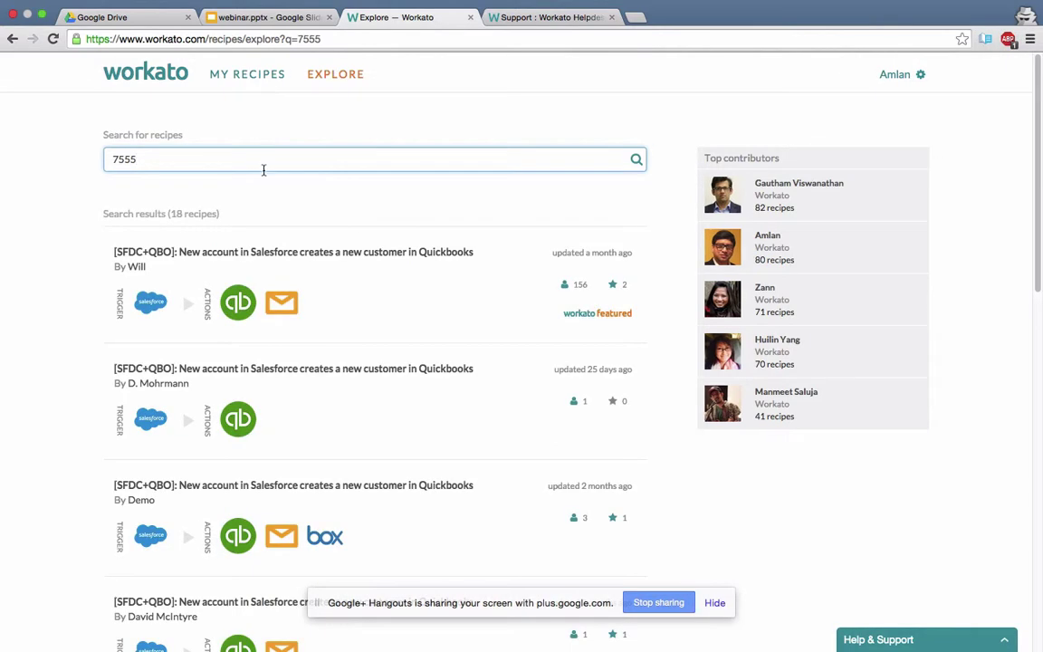
click(268, 256)
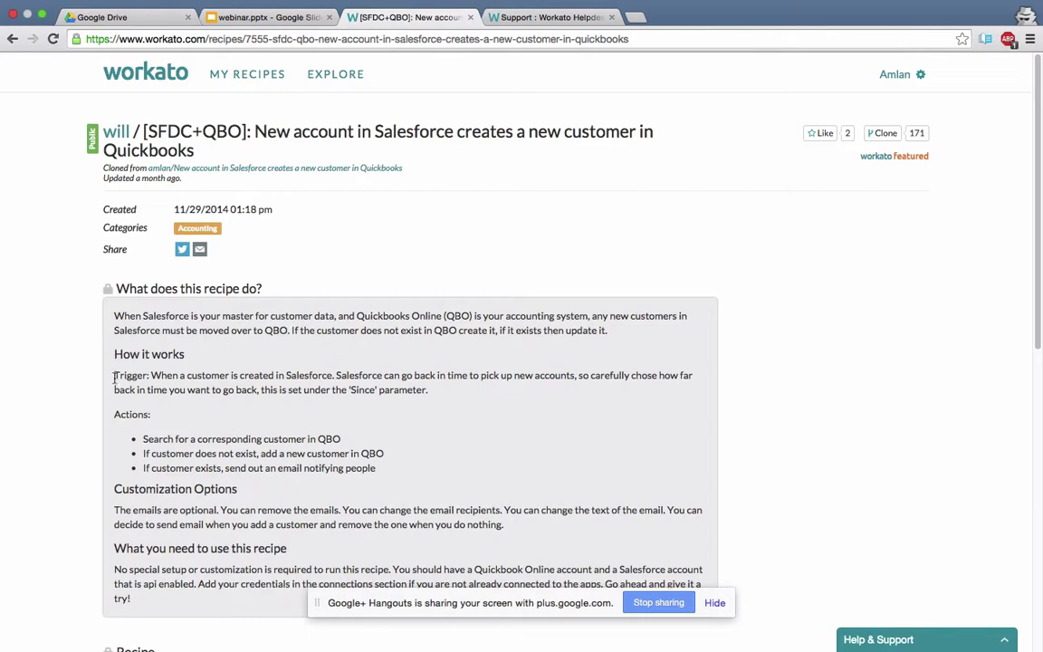
Review the Salesforce-account-to-QuickBooks-customer recipe's trigger and actions, then return to the explorer.
scroll(113, 389, down, 4)
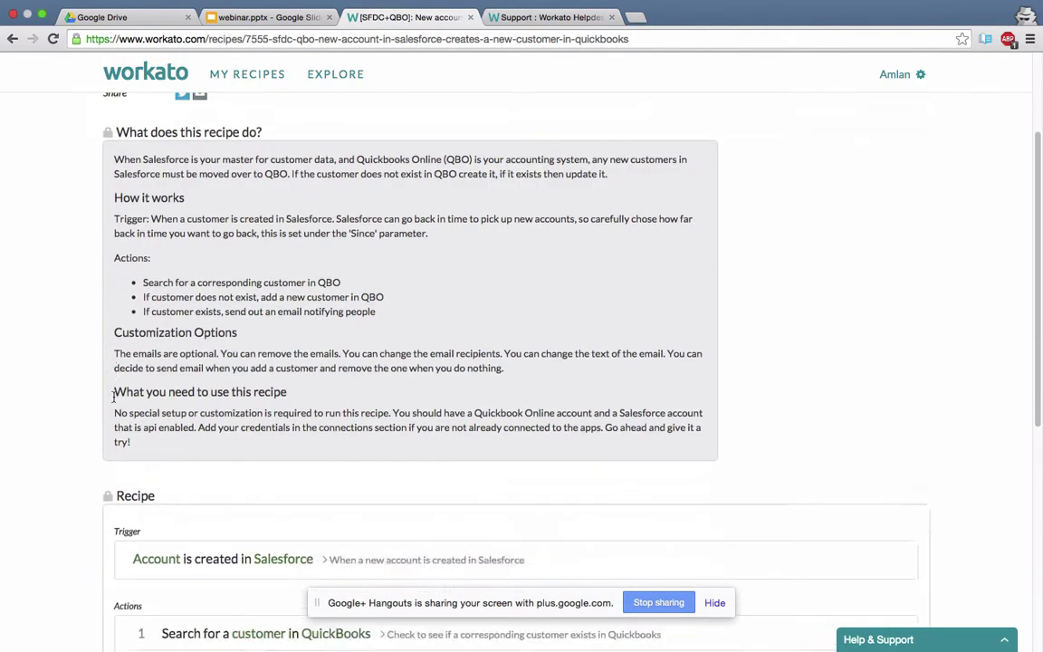
scroll(113, 396, down, 10)
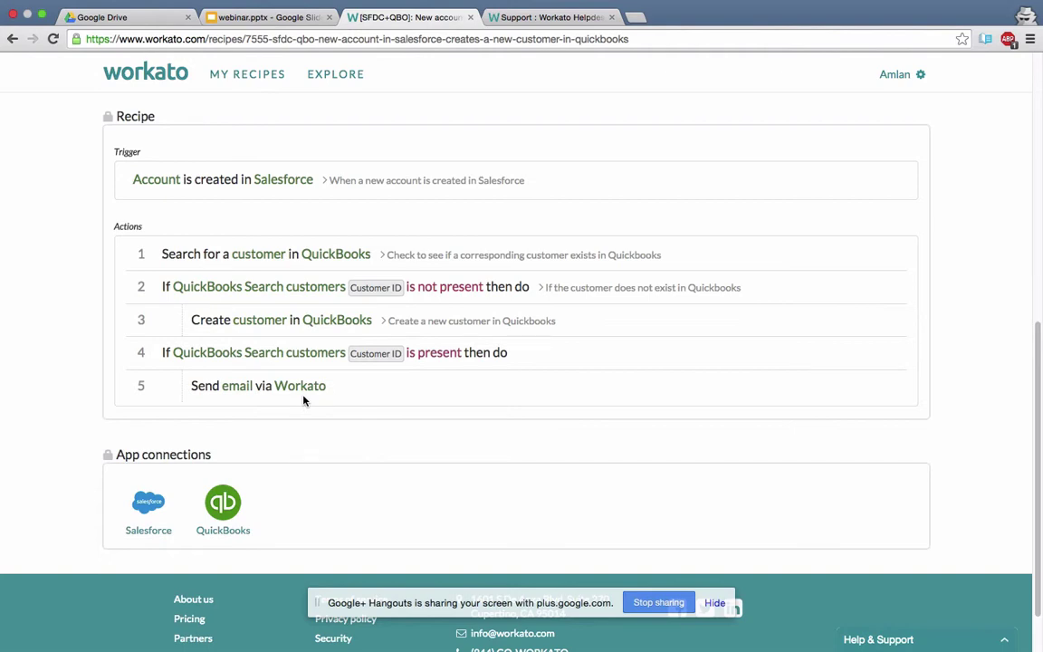
scroll(303, 400, down, 2)
scroll(290, 354, up, 10)
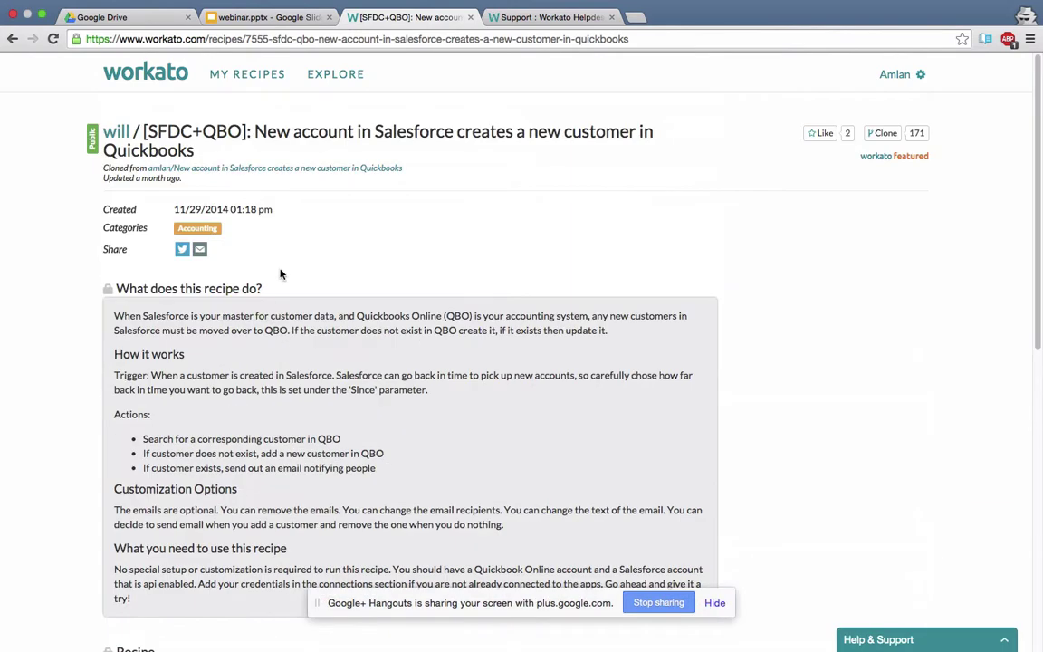
scroll(272, 262, down, 10)
click(326, 77)
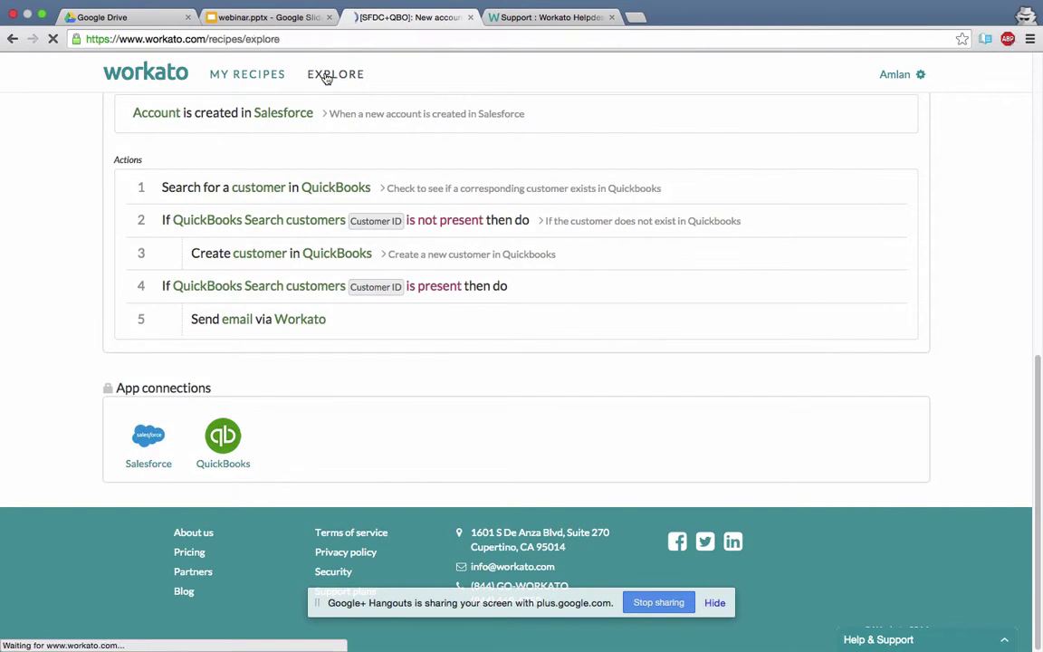
Search for 11919 and open the Update Salesforce accounts when QuickBooks Online customers are updated recipe.
click(275, 158)
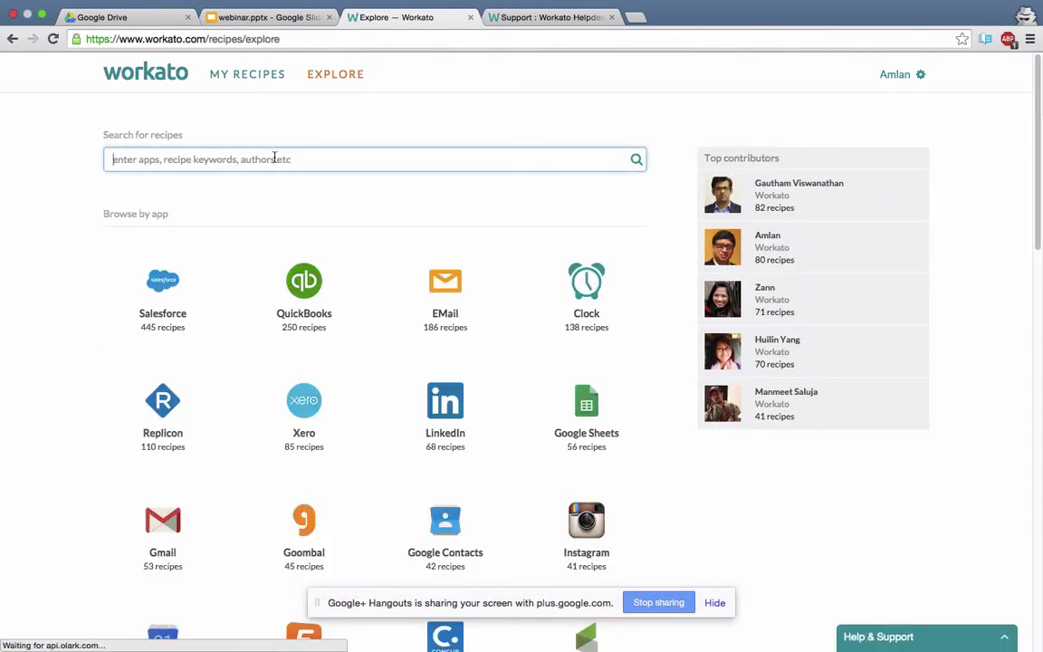
text(11919)
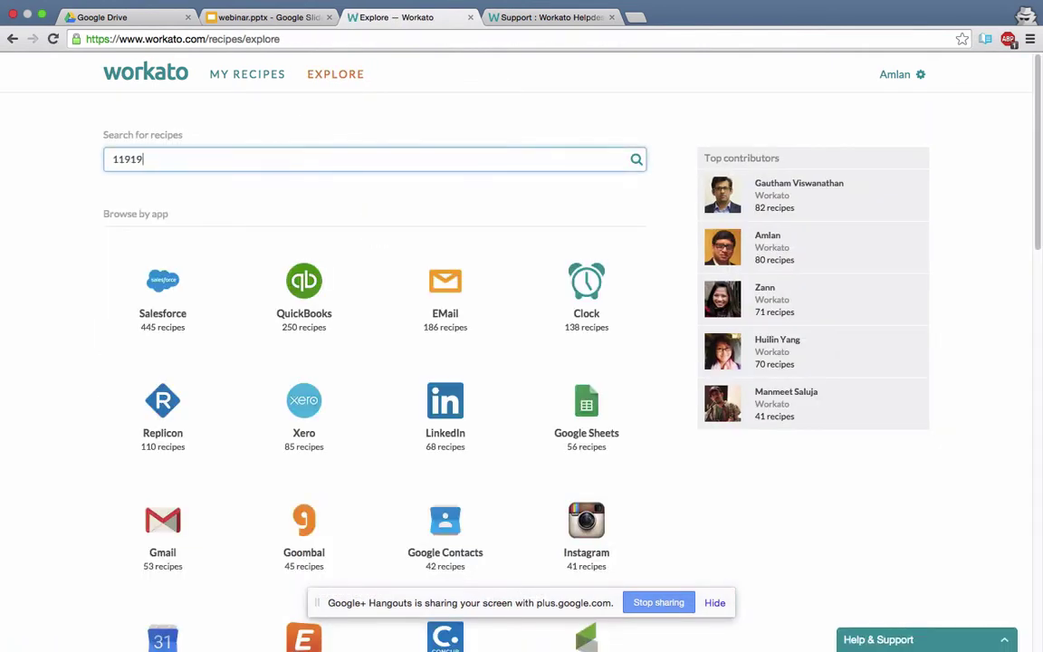
key(Return)
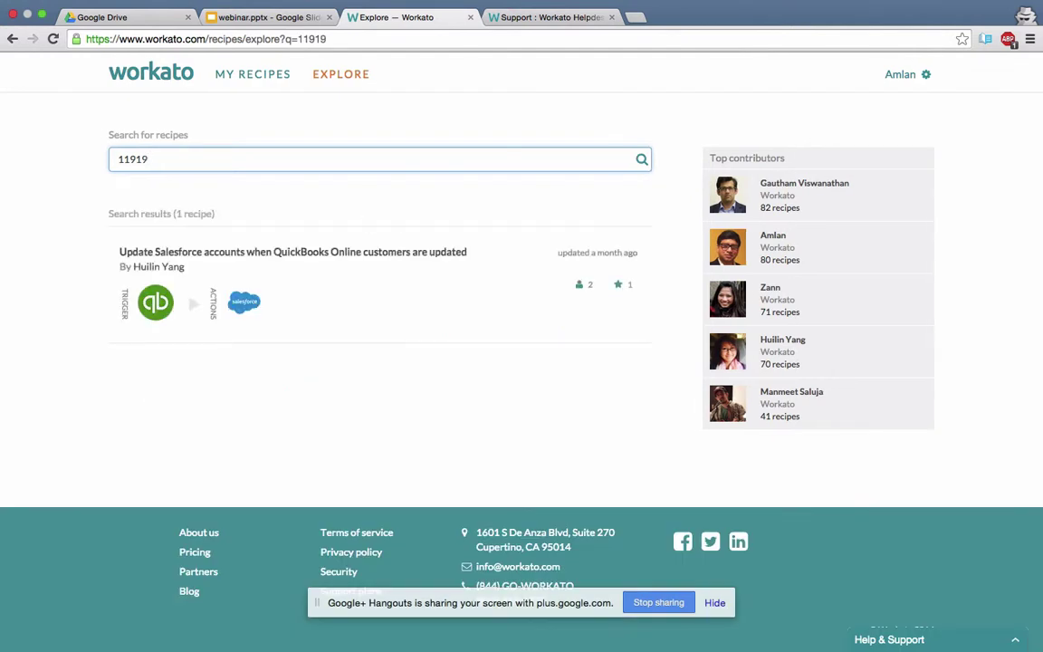
click(270, 256)
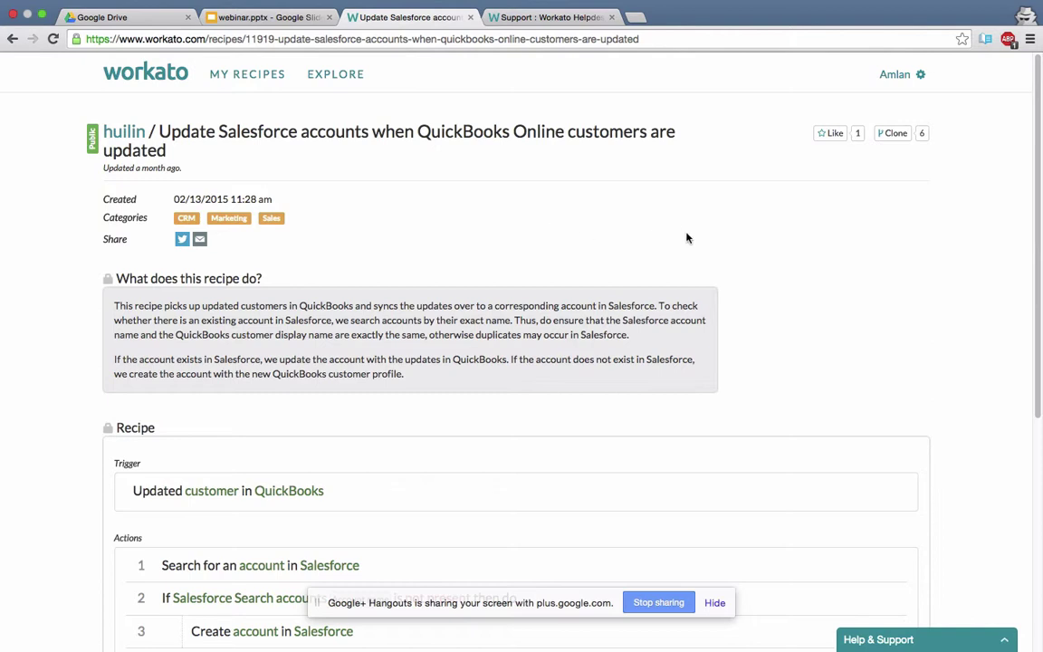
Clone the recipe as 15002 and try starting it, showing the missing Since value and QuickBooks connection.
click(895, 136)
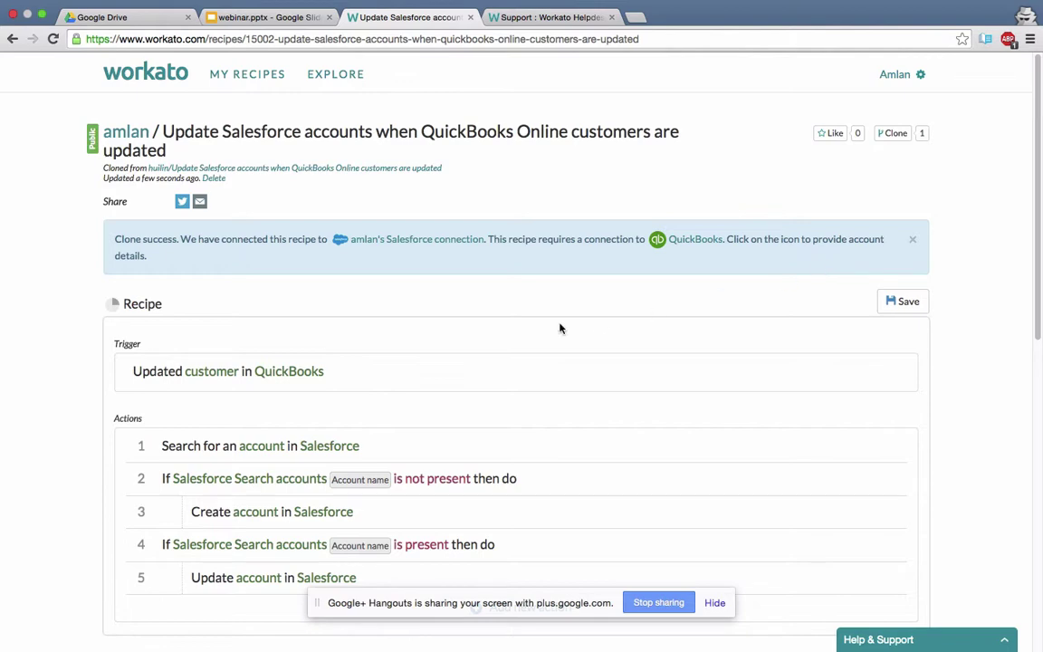
scroll(634, 371, down, 15)
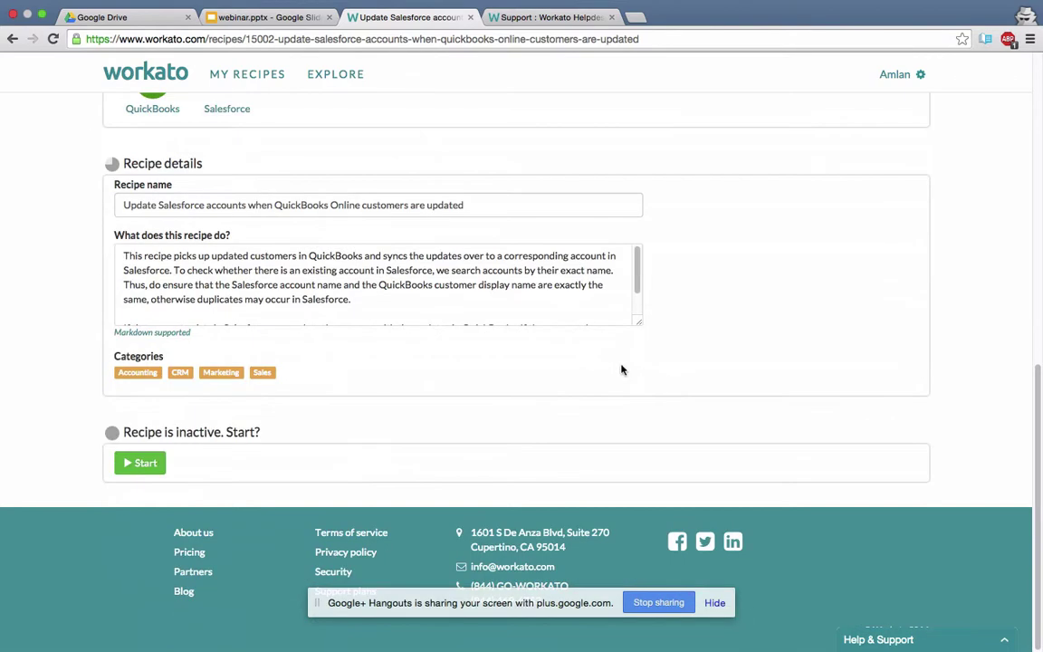
click(145, 466)
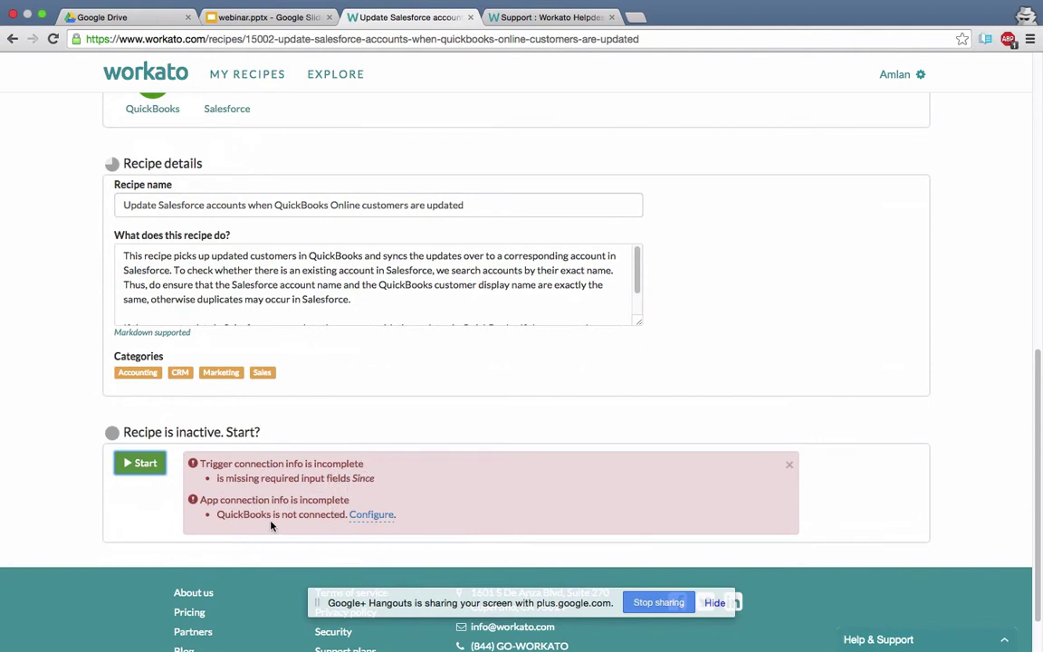
scroll(357, 486, down, 3)
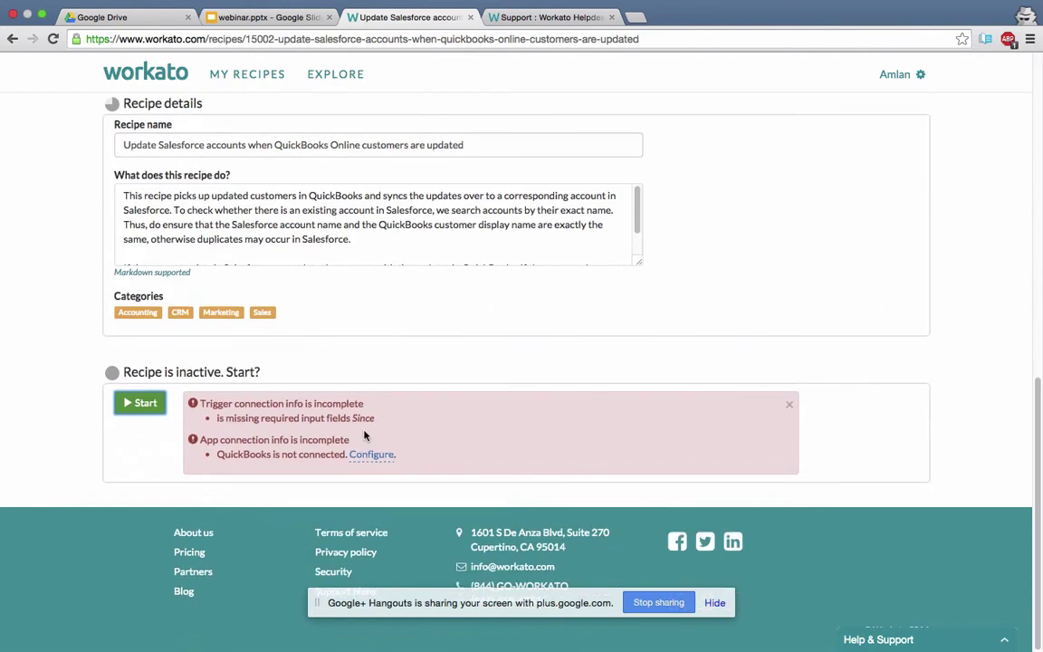
scroll(365, 436, up, 10)
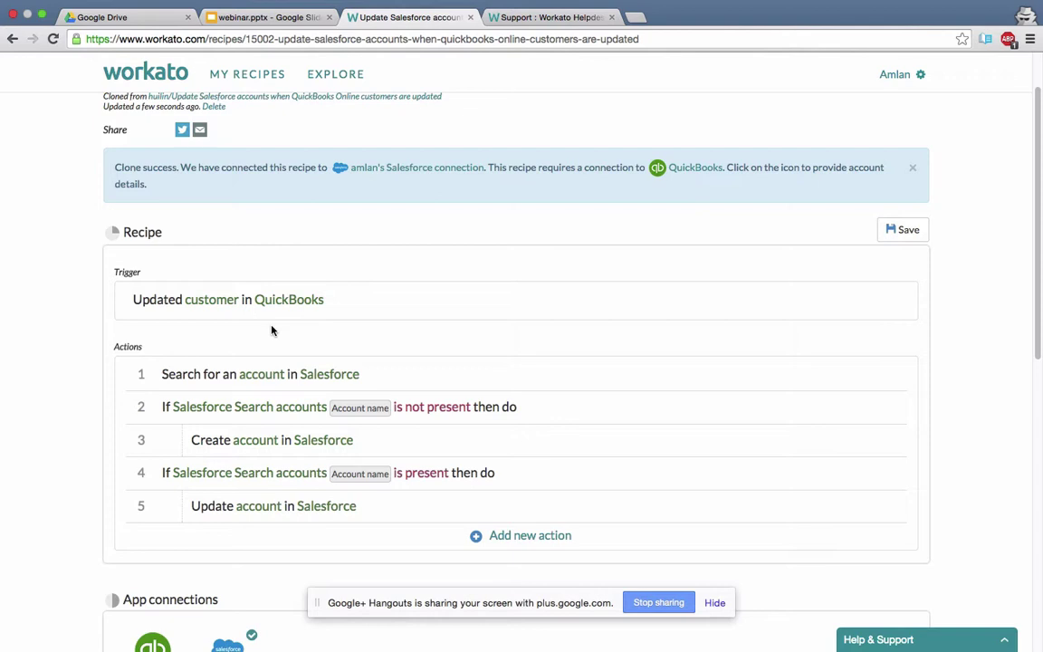
Choose An hour for the trigger's Since field, then move to the Workato Helpdesk tab.
click(263, 298)
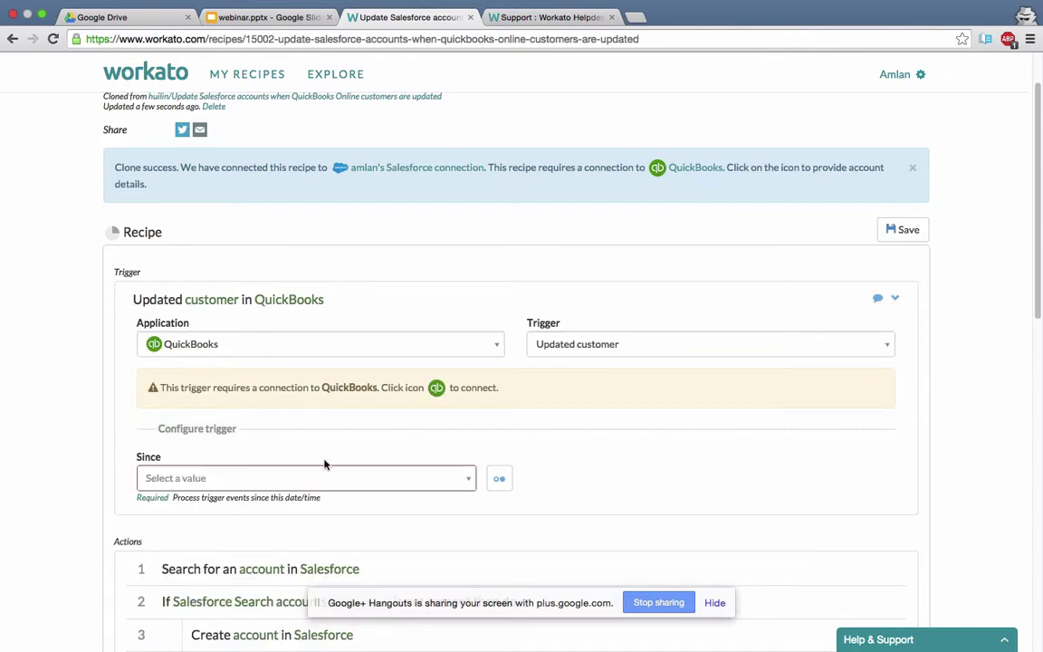
click(467, 479)
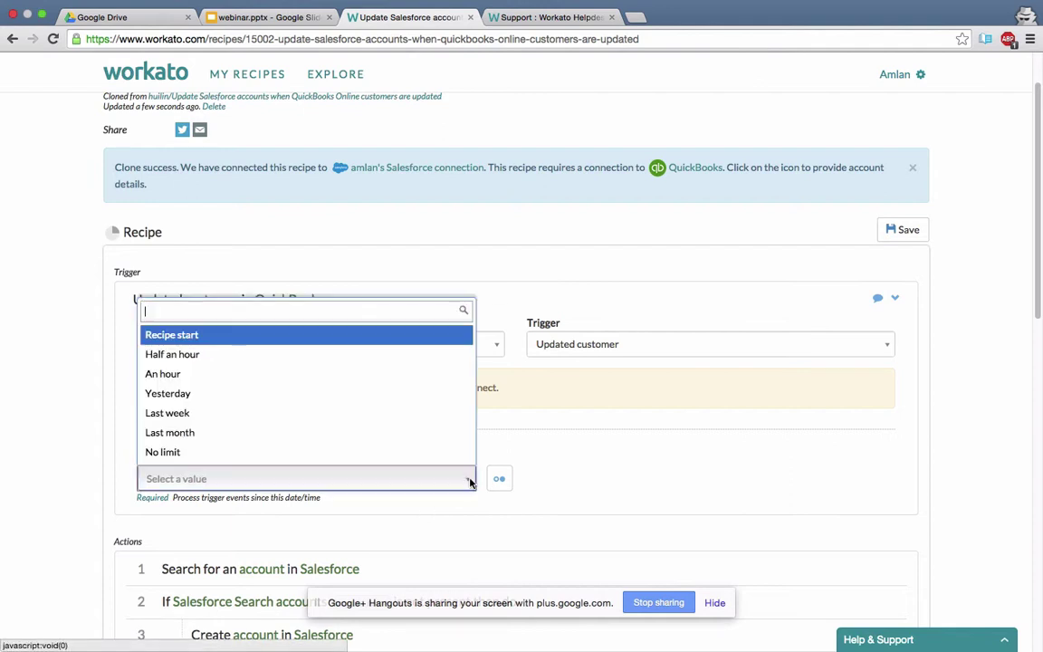
click(392, 374)
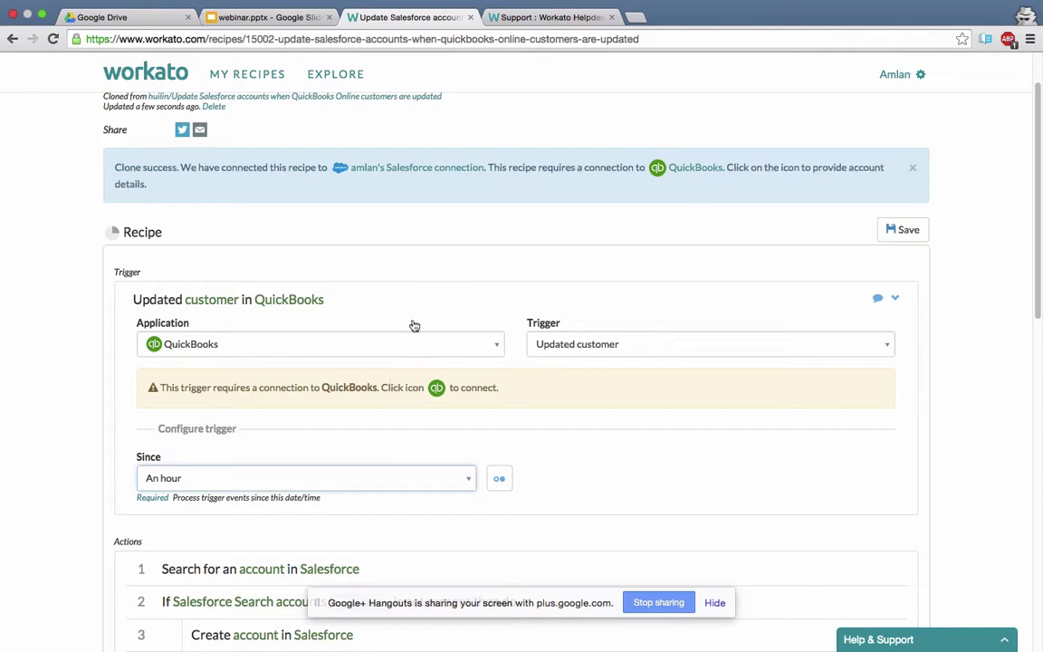
click(516, 23)
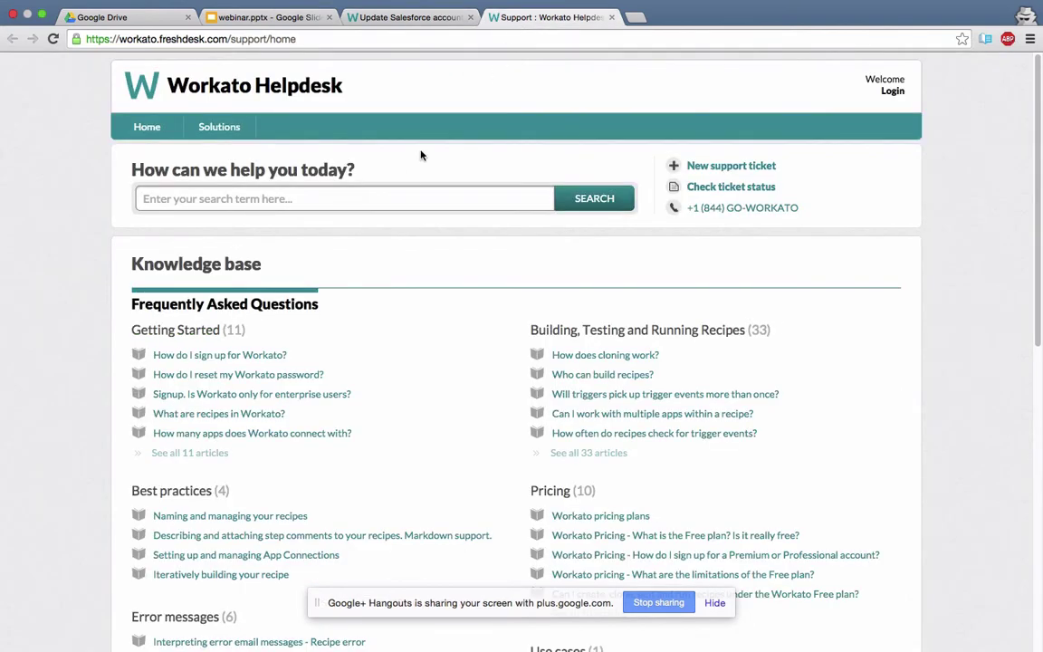
Search the Helpdesk knowledge base for 'since', then go back to recipe 15002.
click(356, 198)
text(sinc)
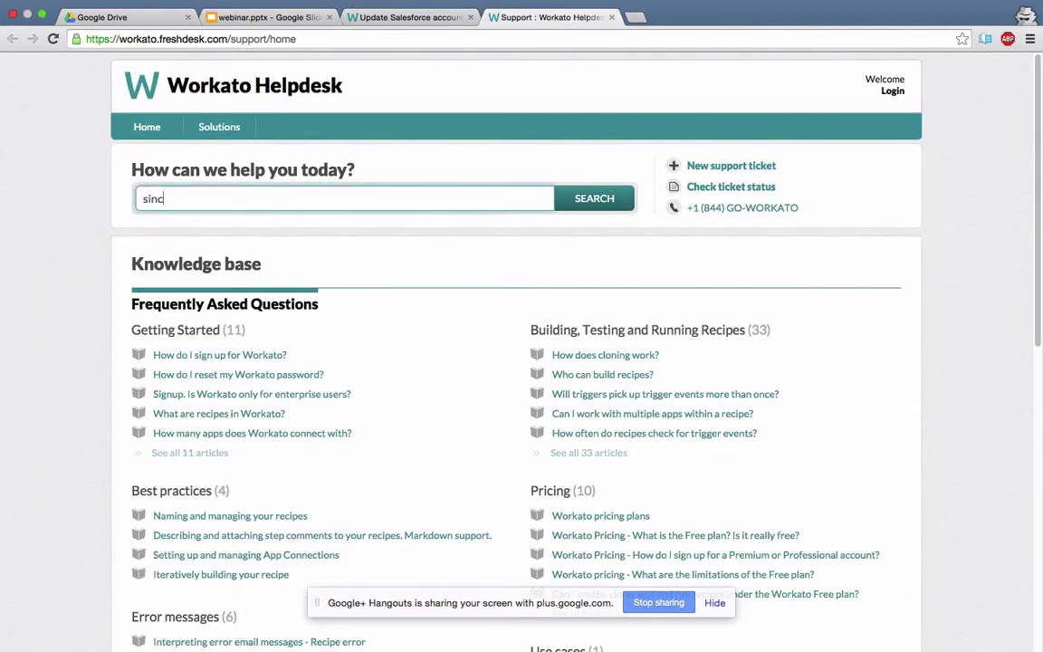
text(e)
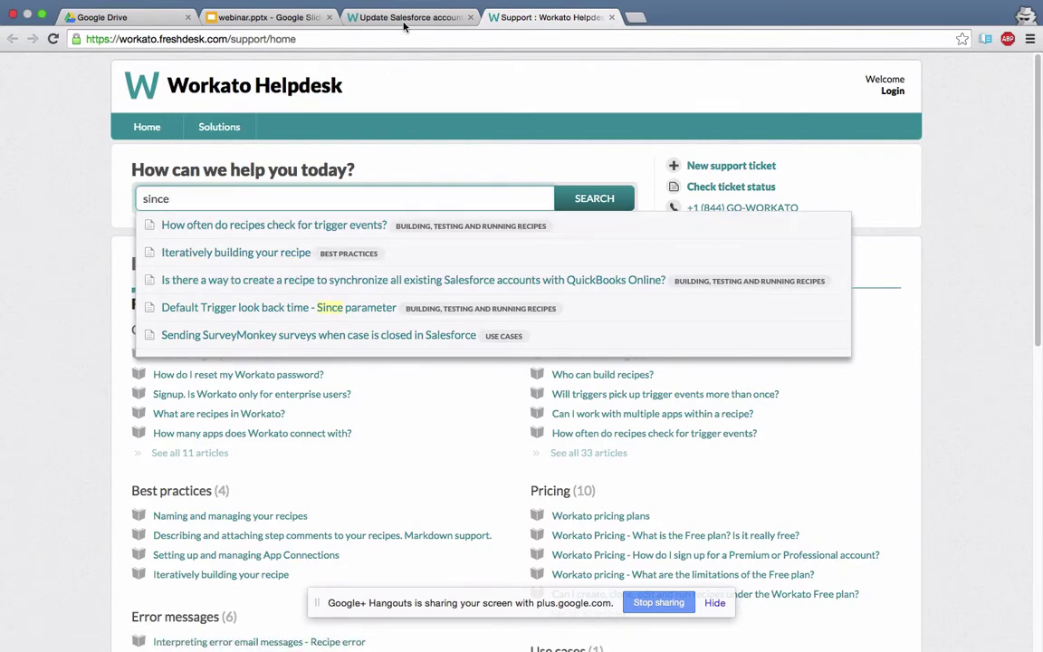
click(365, 17)
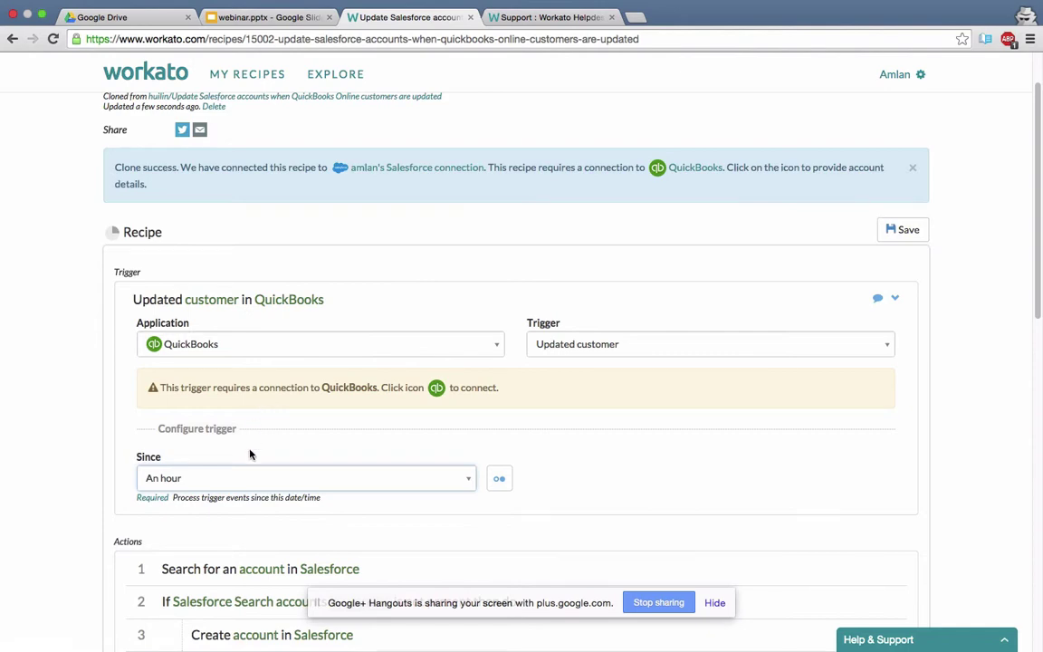
Try starting the cloned recipe again.
scroll(250, 455, up, 2)
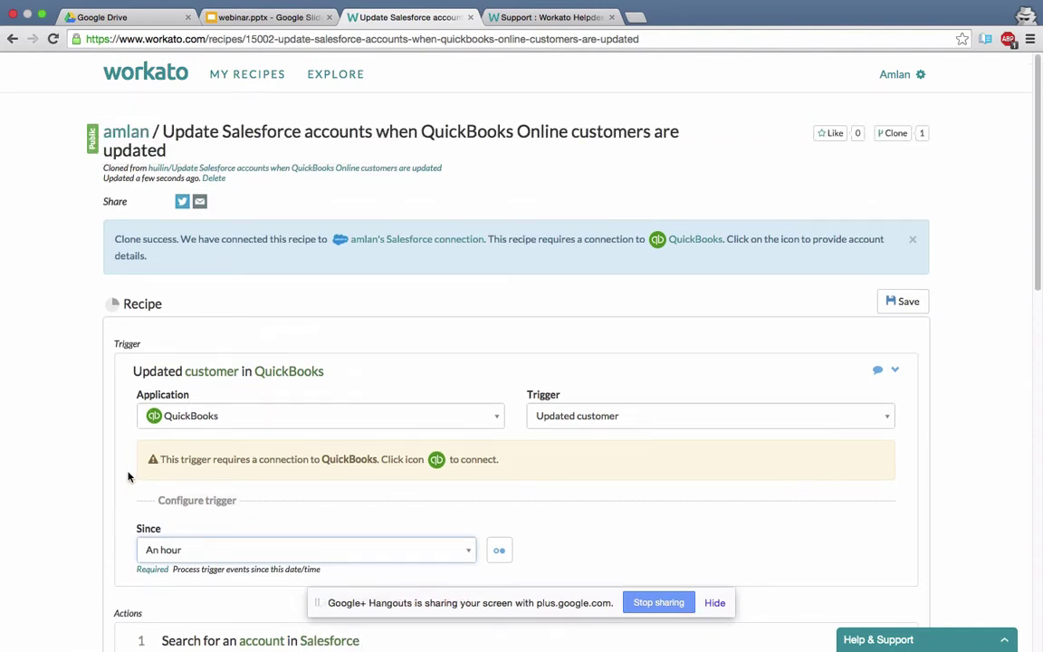
scroll(453, 502, down, 15)
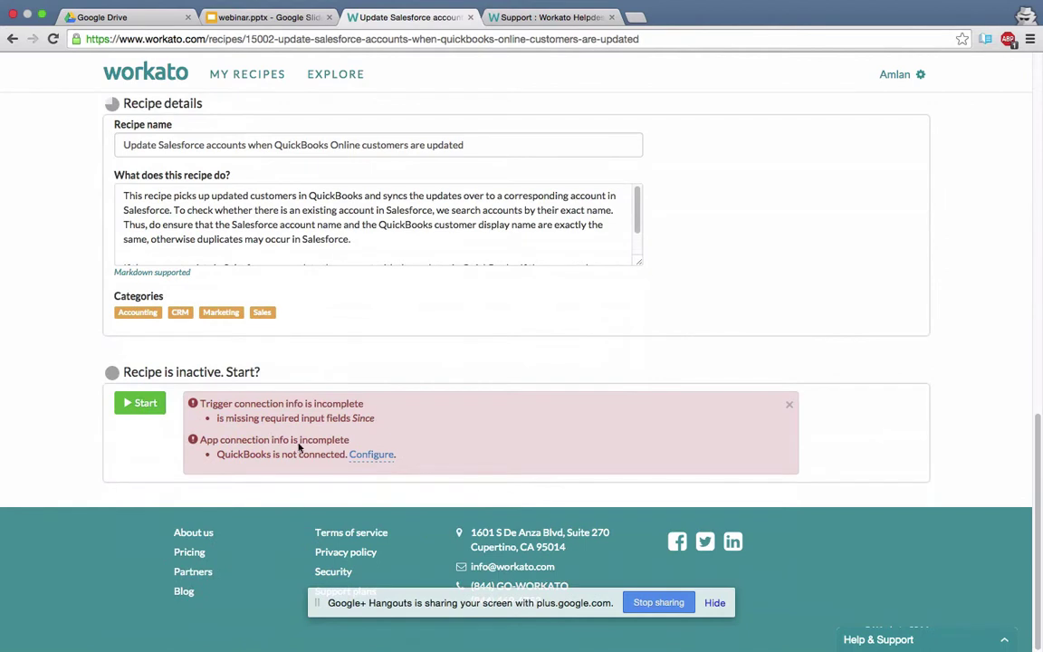
click(140, 401)
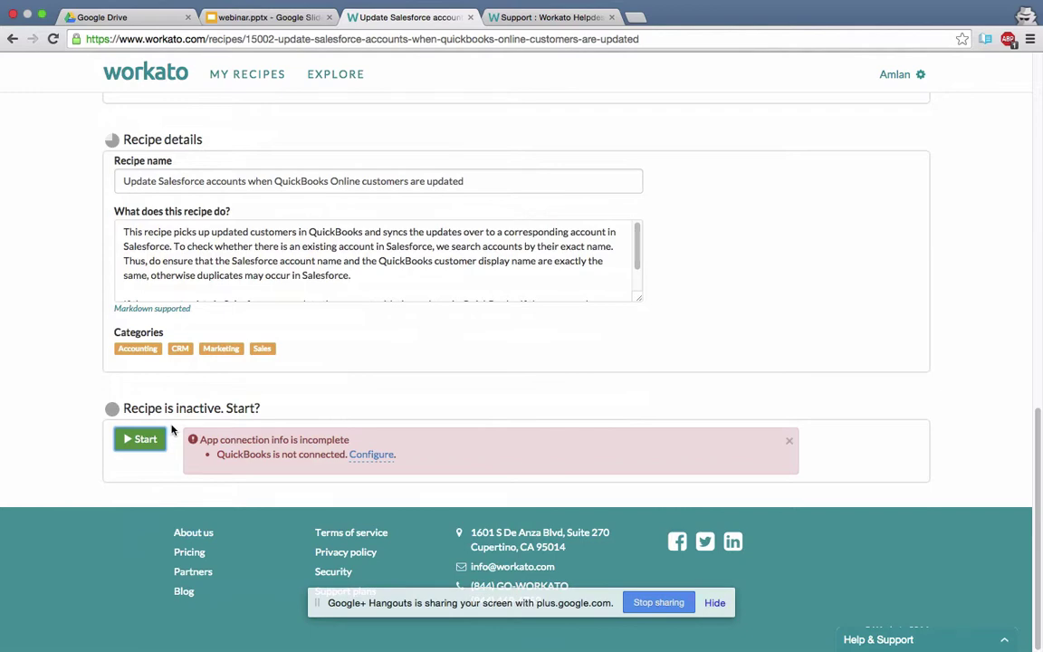
Configure the QuickBooks app connection and connect it, opening Intuit's sign-in page.
scroll(199, 317, up, 5)
scroll(199, 316, down, 15)
click(371, 454)
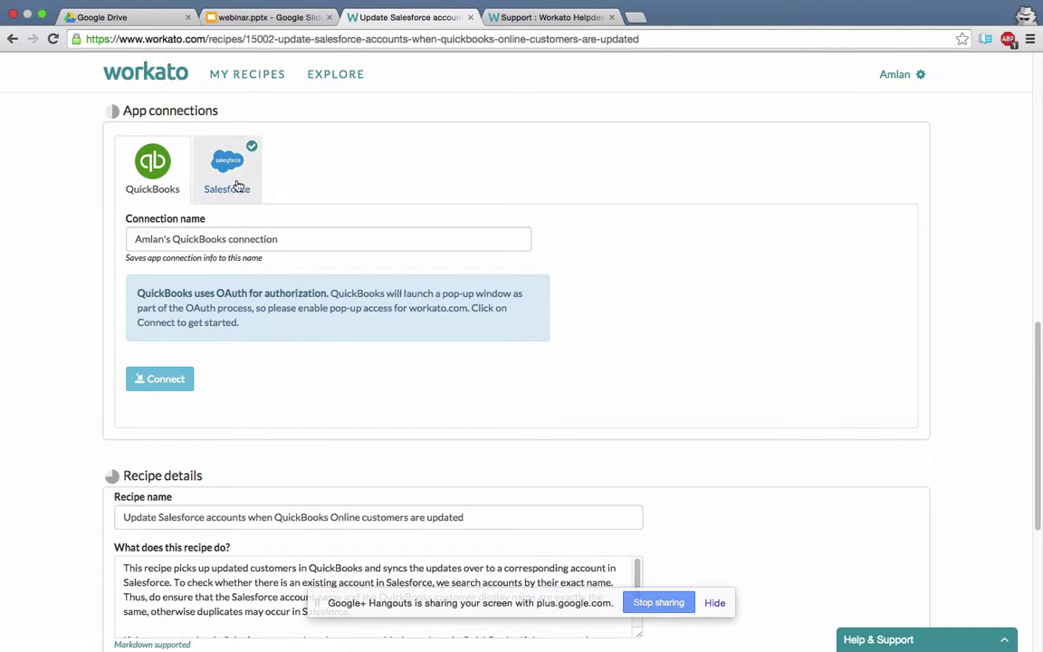
click(173, 383)
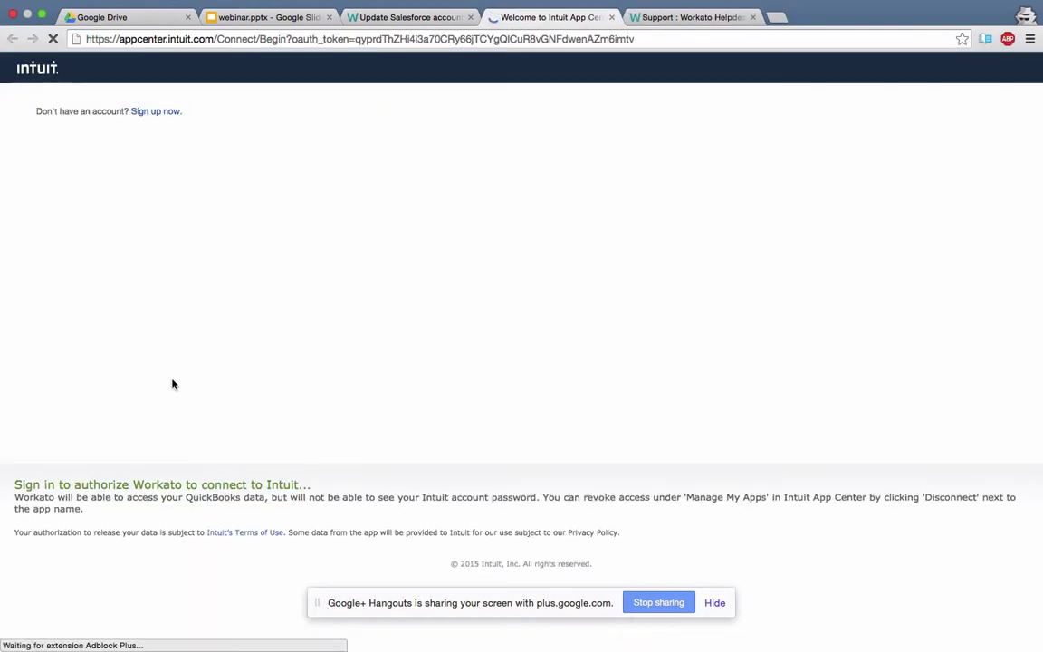
Sign in to Intuit with the account e-mail and password, then authorize Workato's QuickBooks access.
click(175, 212)
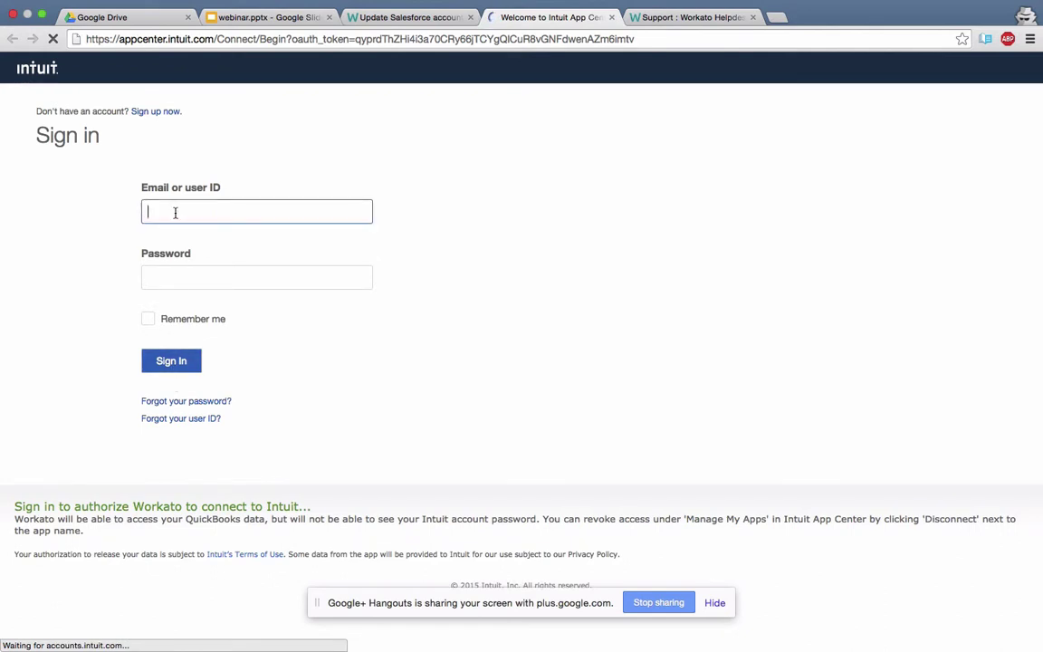
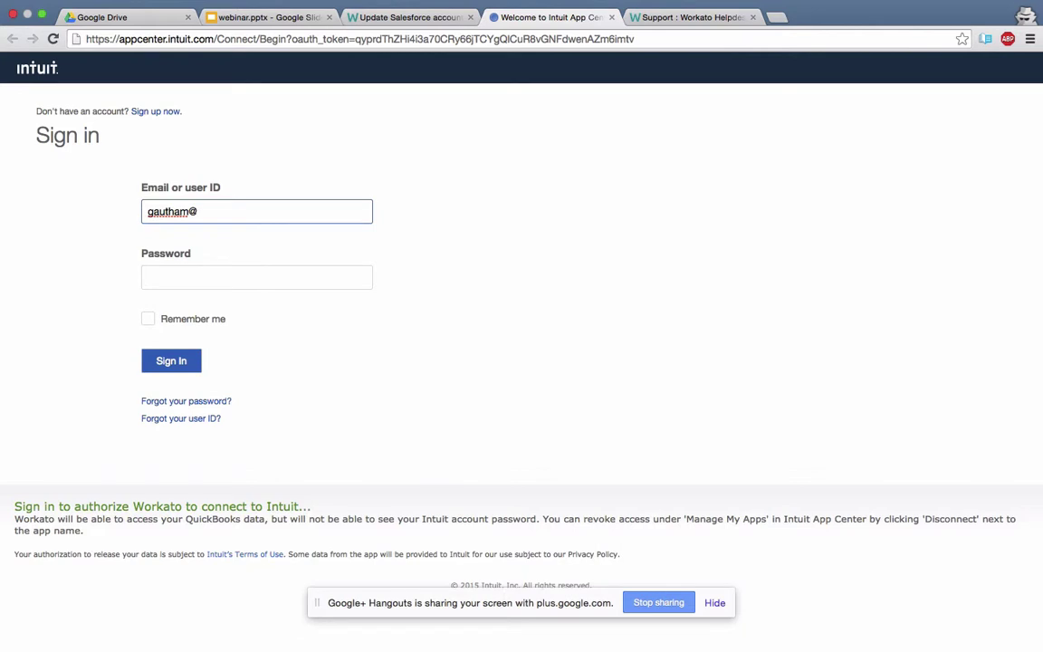
key(Tab)
text(••)
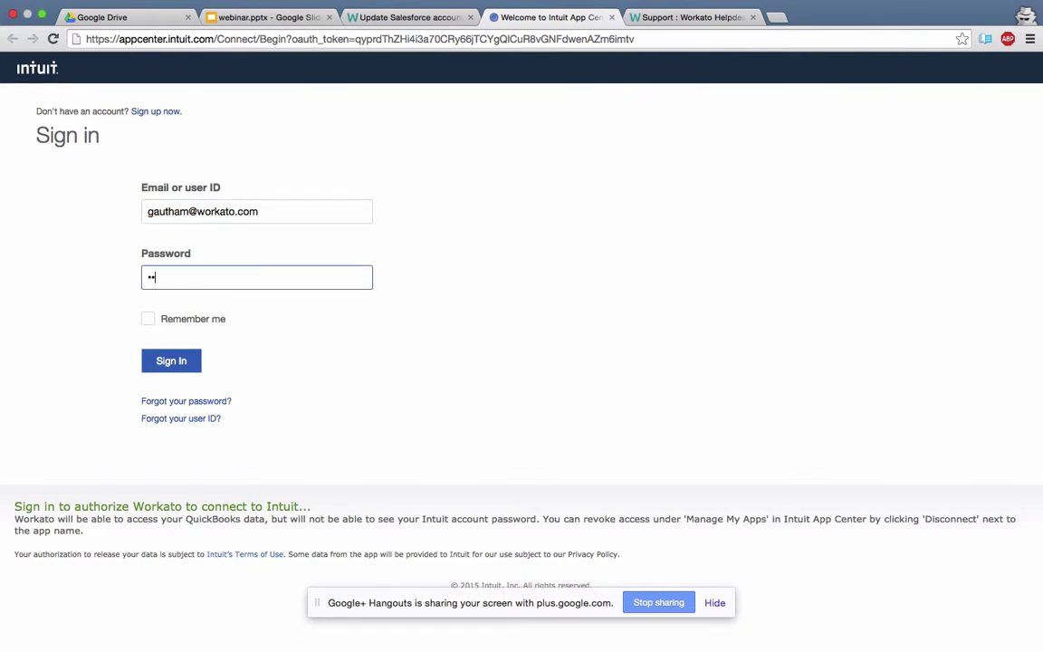
text(••••••••••)
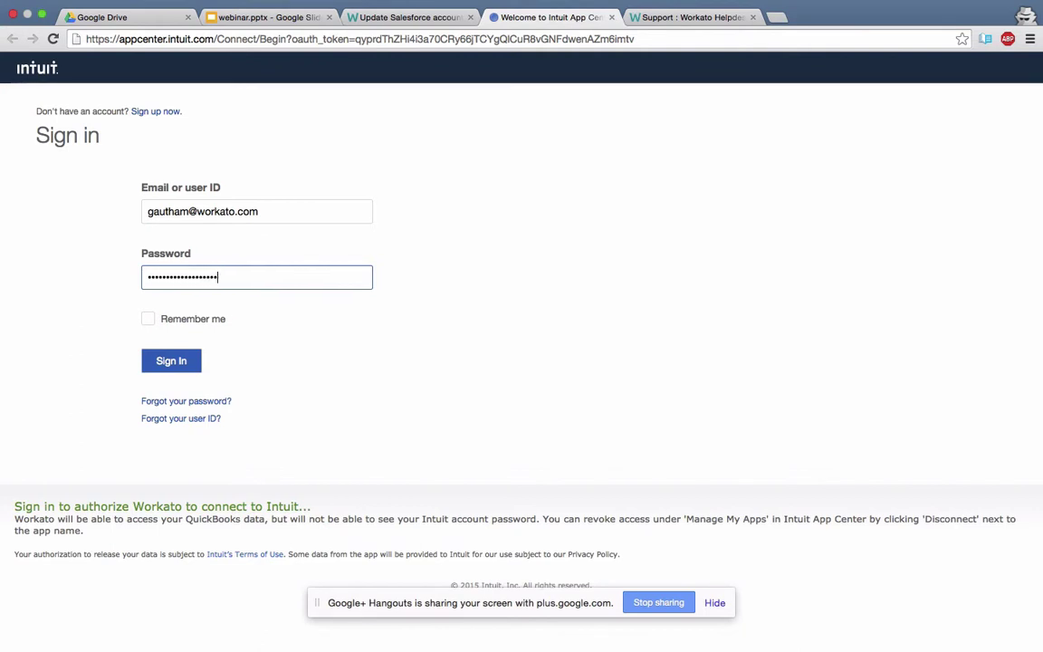
click(172, 359)
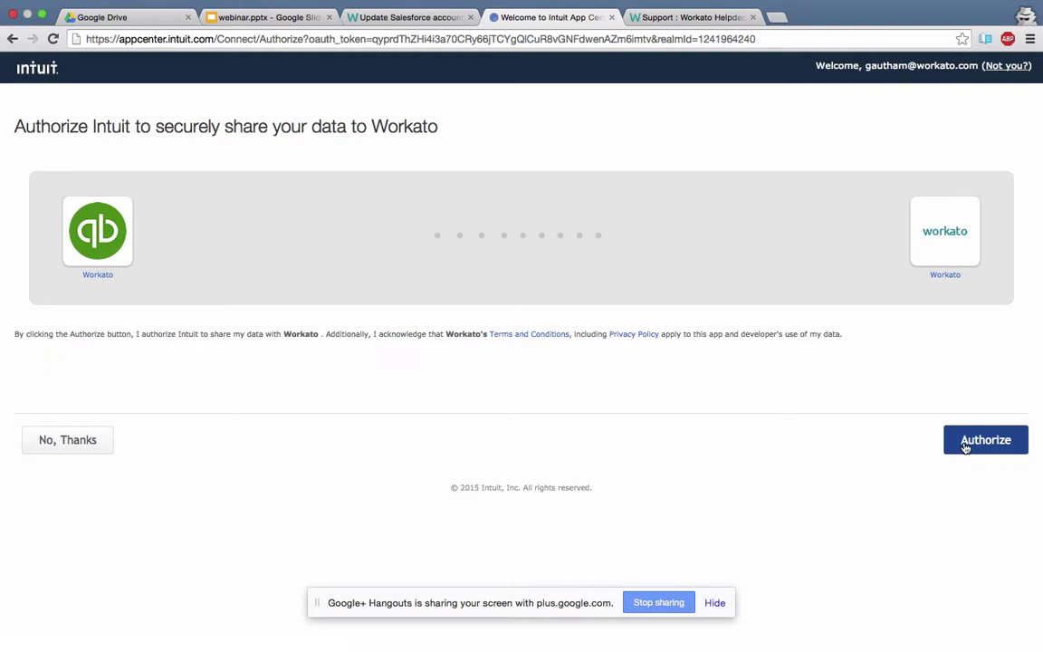
click(965, 447)
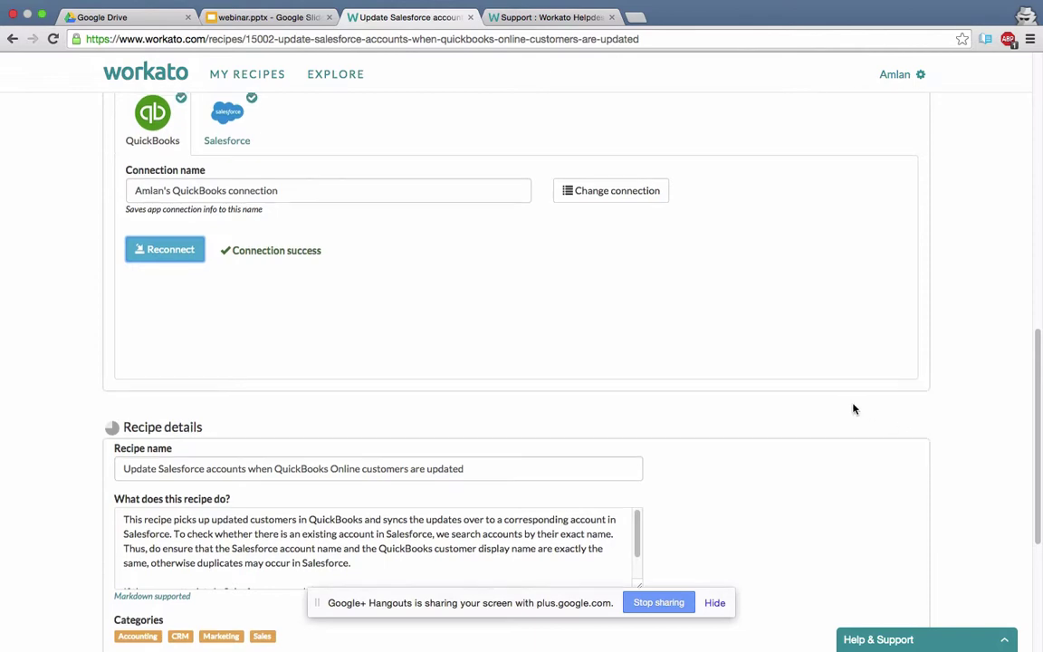
Start the cloned recipe so it runs from 3/25/15 11:30 AM awaiting trigger events.
scroll(852, 409, up, 1)
scroll(853, 409, up, 2)
scroll(853, 409, down, 8)
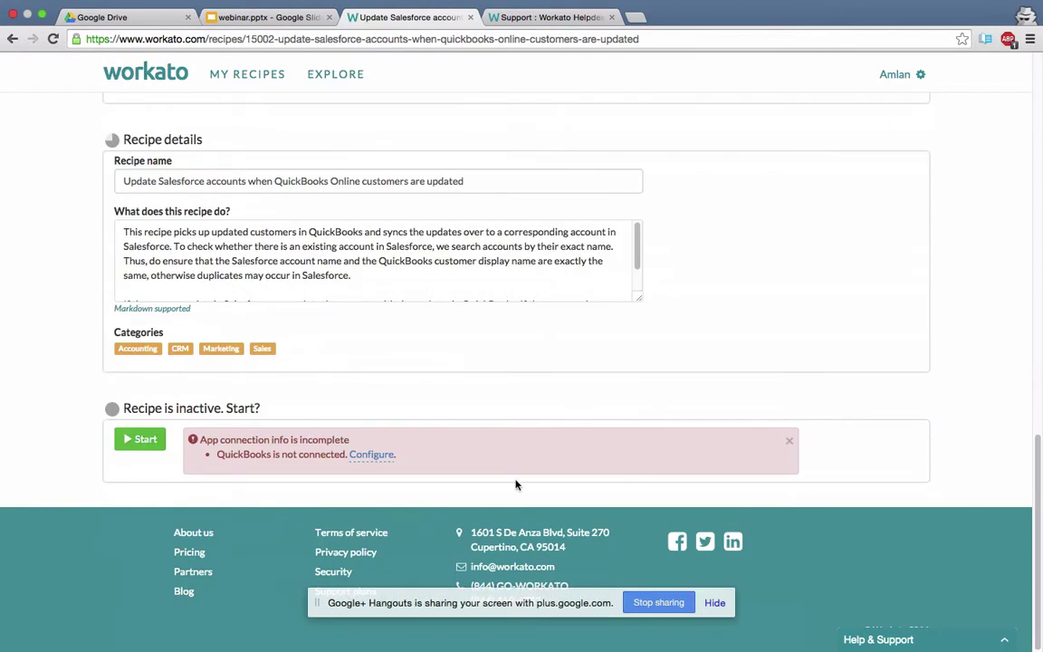
click(145, 440)
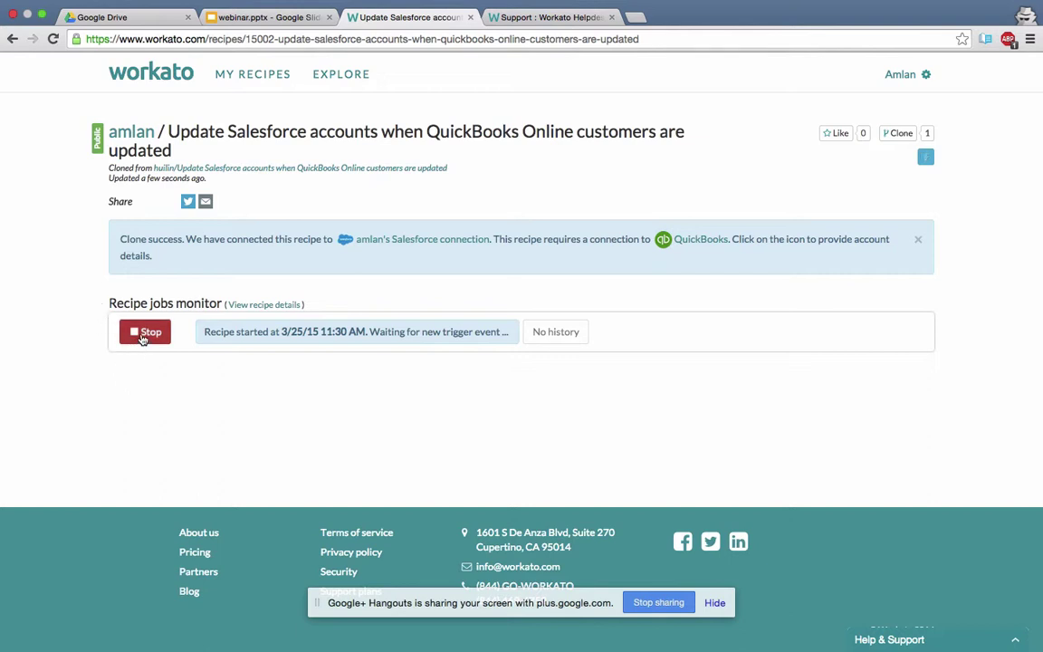
Reload, stop and restart the recipe, confirming it shows started at 3/25/15 11:31 AM.
click(53, 40)
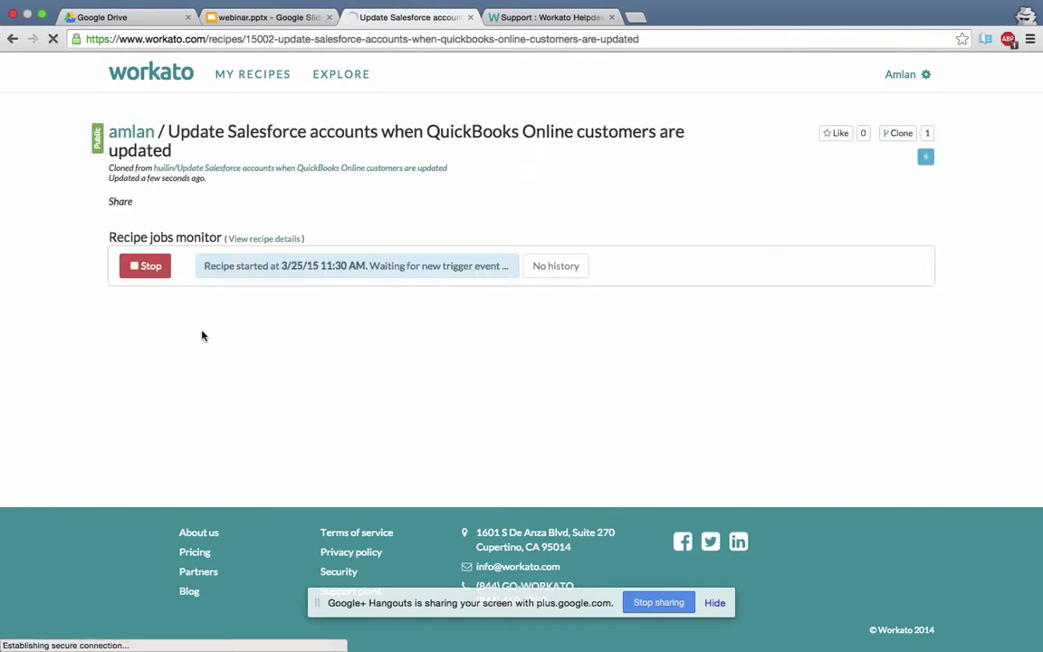
click(160, 267)
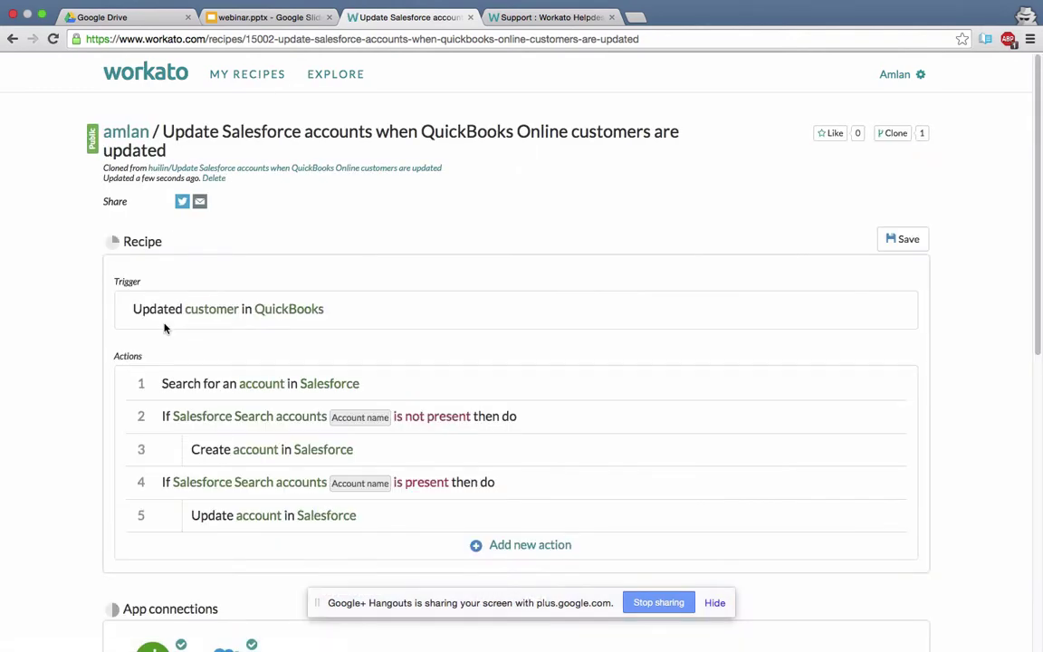
scroll(166, 339, down, 10)
click(143, 461)
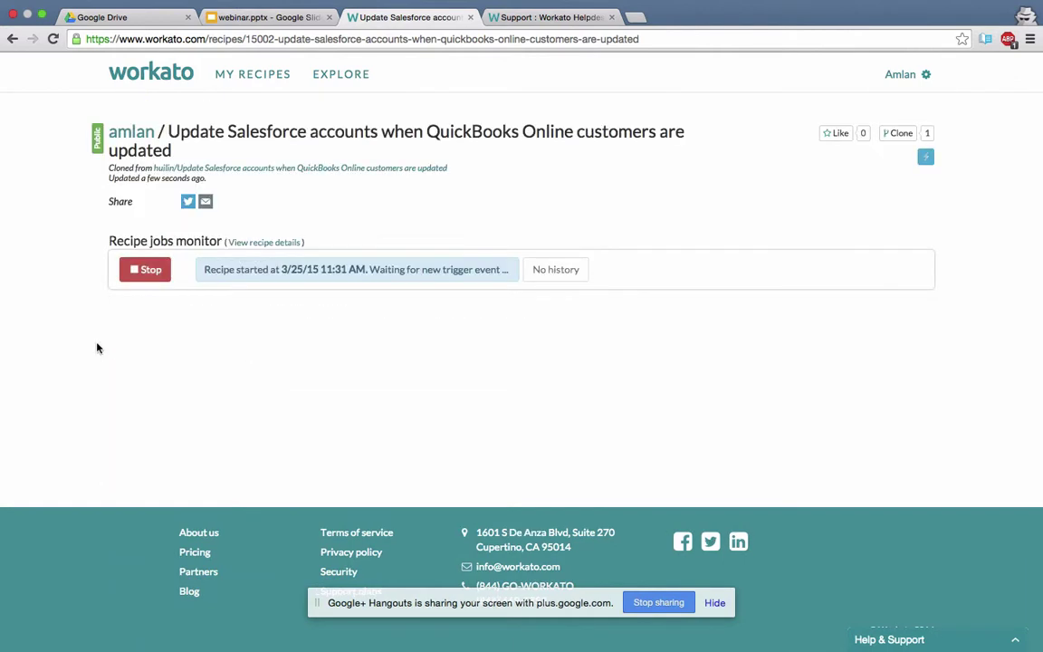
click(53, 40)
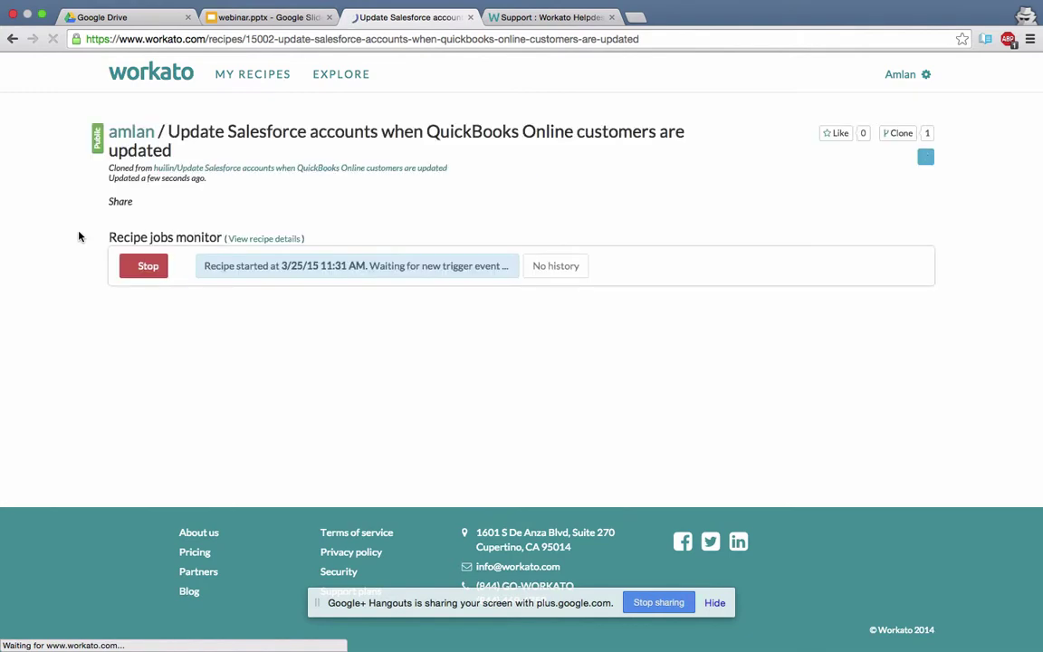
Stop the recipe, change the QuickBooks trigger's Since to Last week, and save.
click(145, 266)
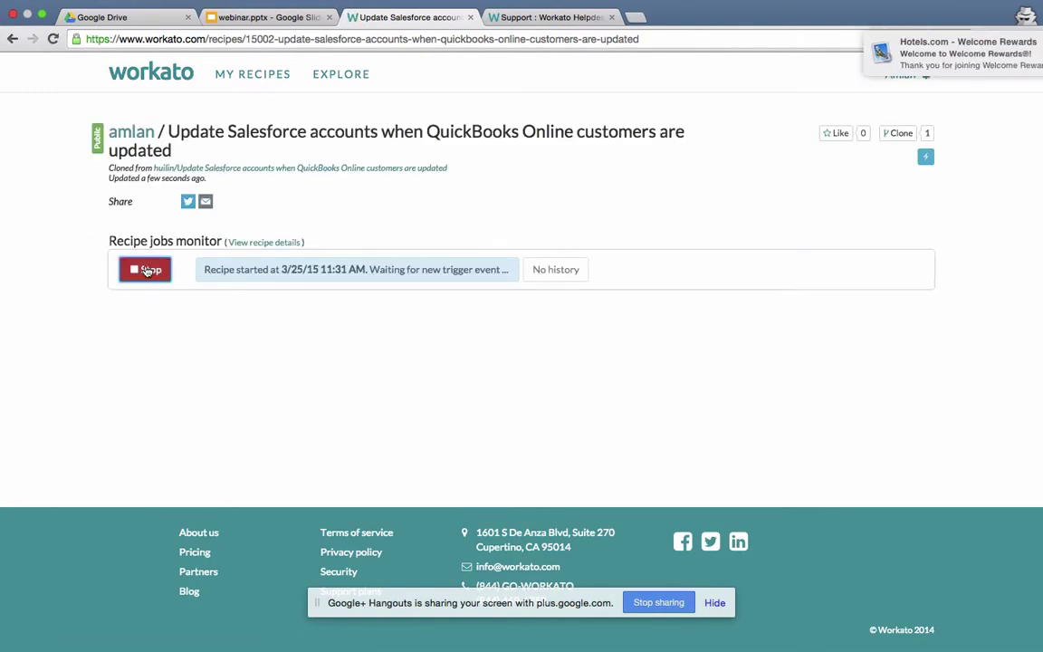
click(228, 310)
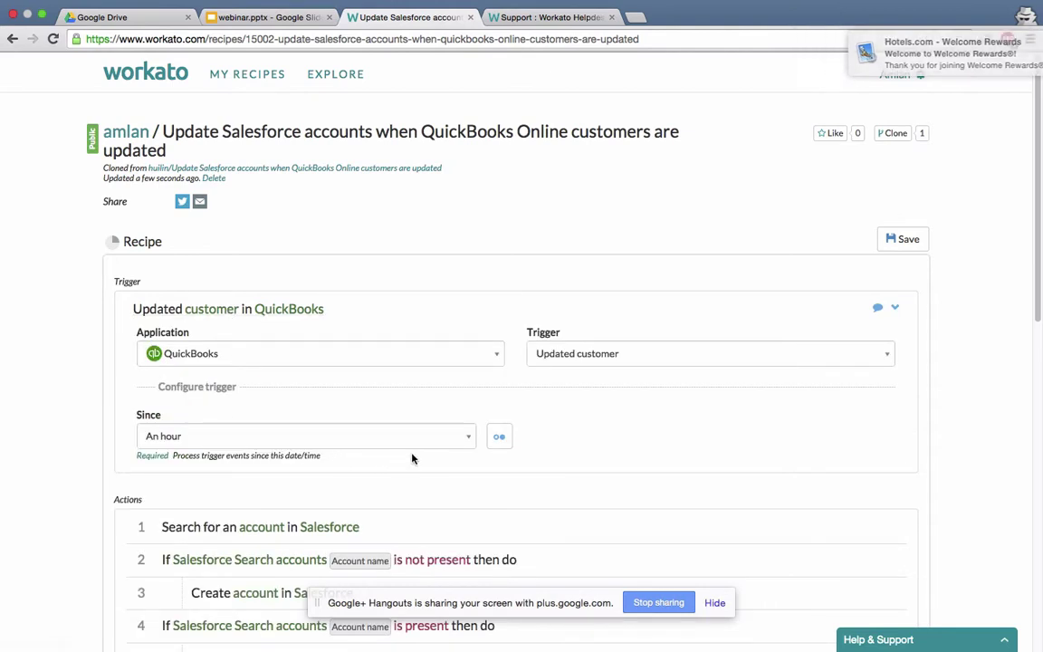
click(469, 438)
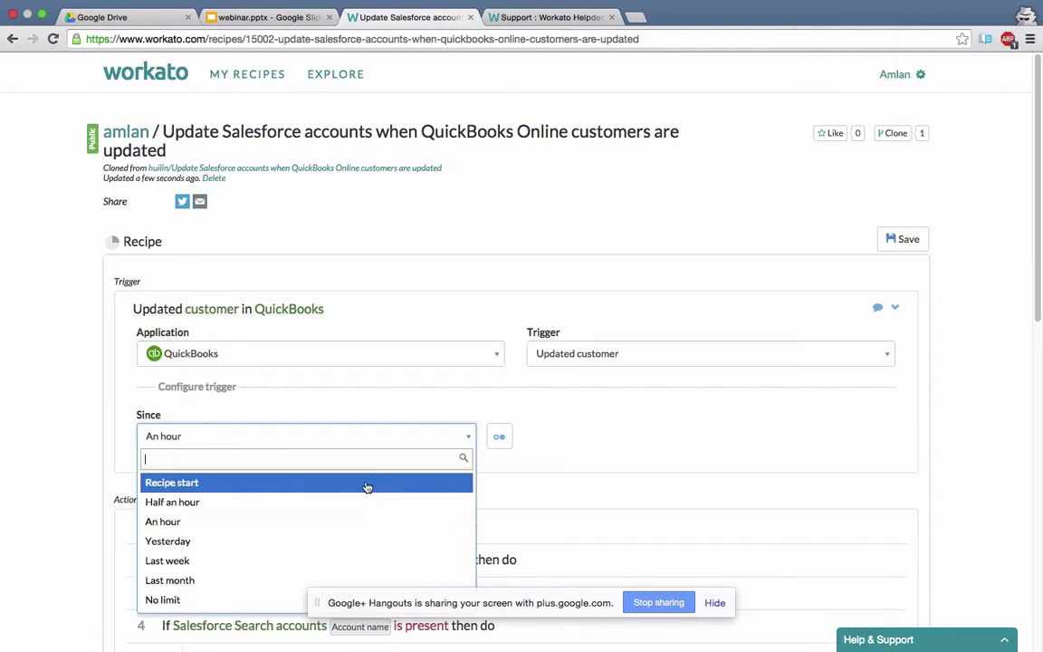
click(313, 562)
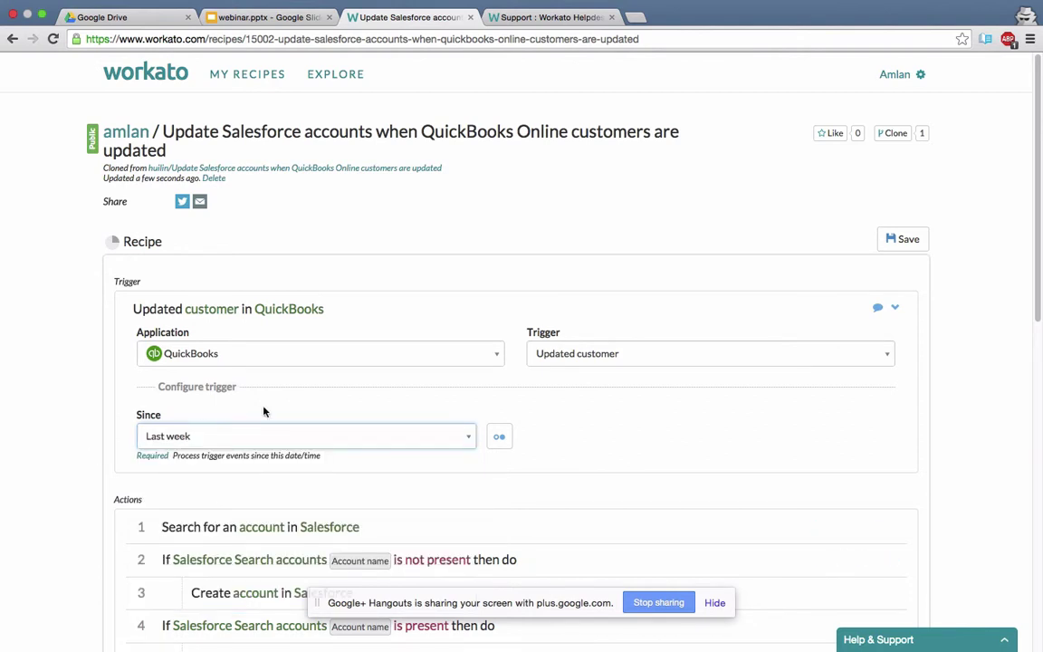
click(885, 243)
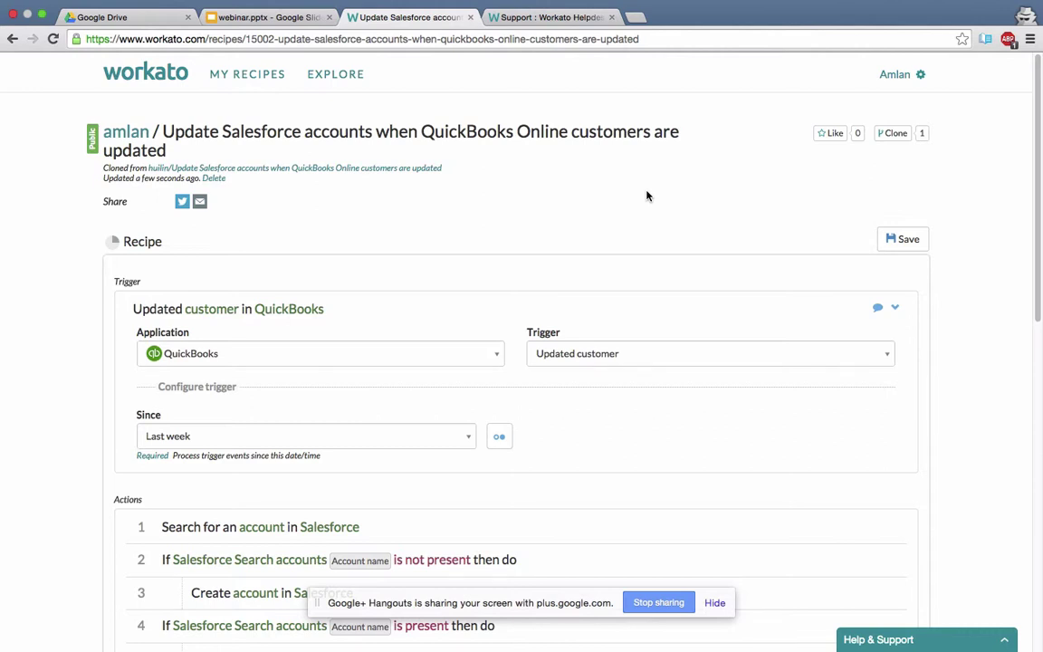
scroll(645, 271, down, 10)
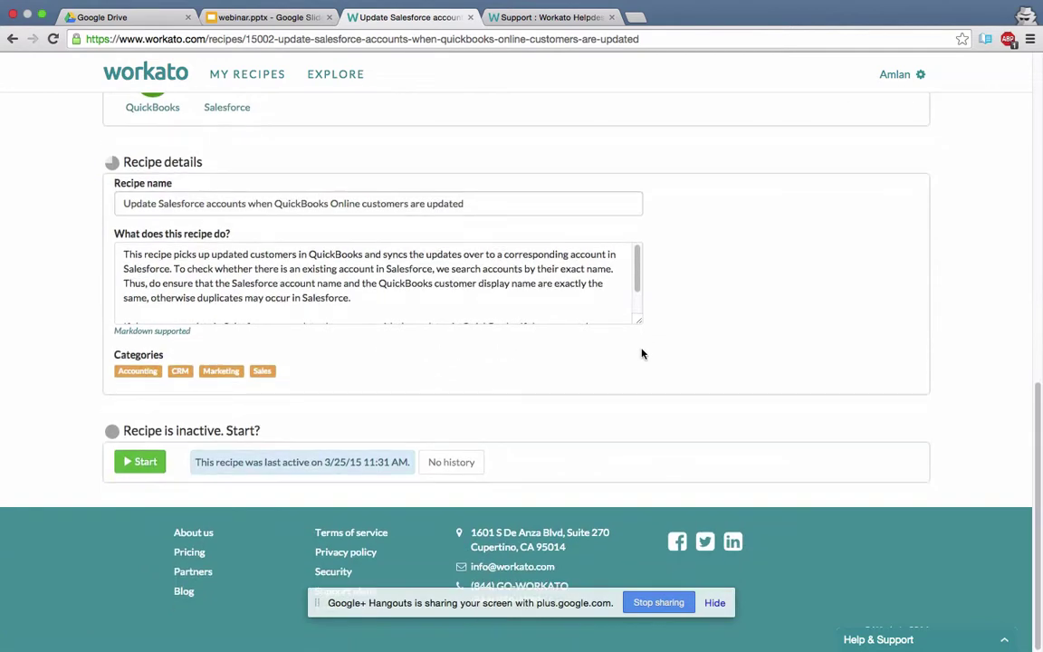
Start the recipe and refresh until the jobs monitor shows three failed jobs missing Email__c.
click(147, 463)
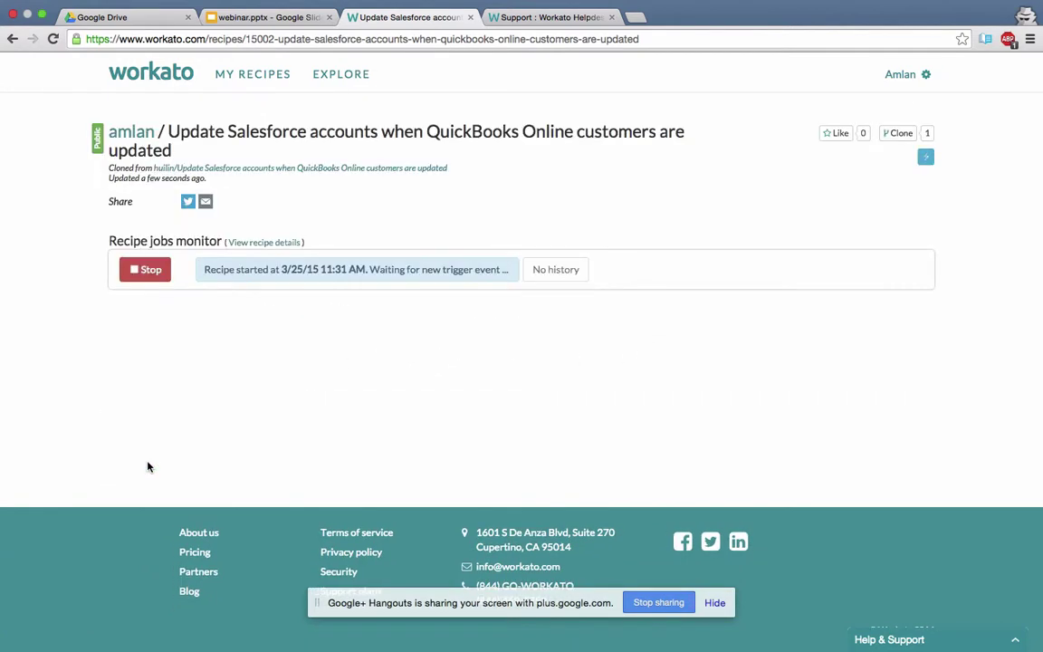
click(54, 40)
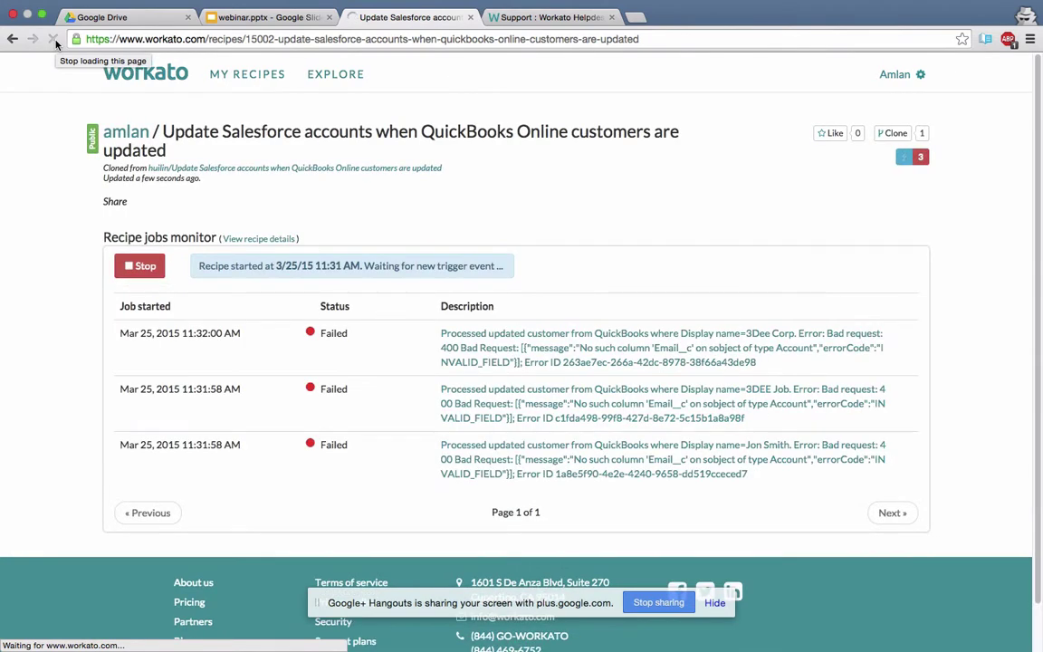
scroll(248, 328, down, 1)
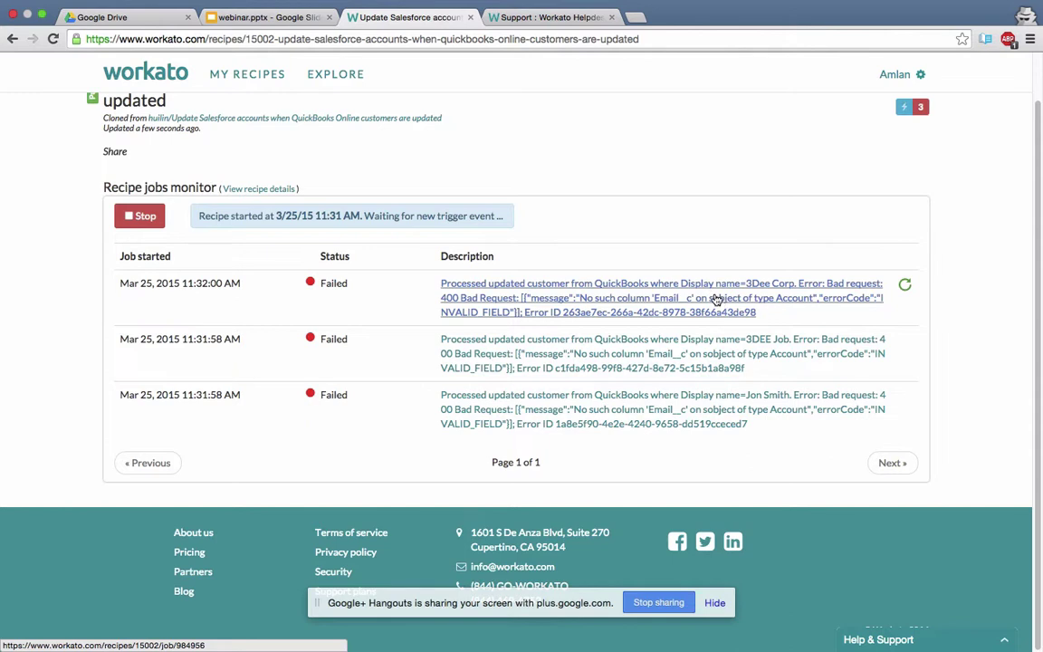
click(716, 299)
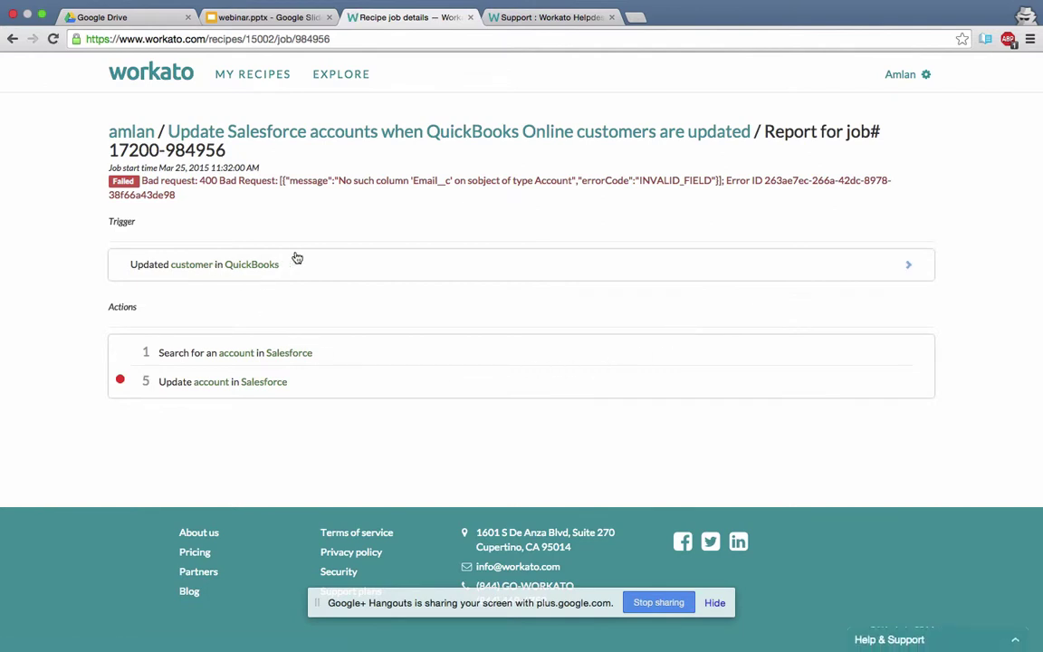
click(207, 266)
click(206, 292)
click(201, 266)
click(206, 357)
click(220, 383)
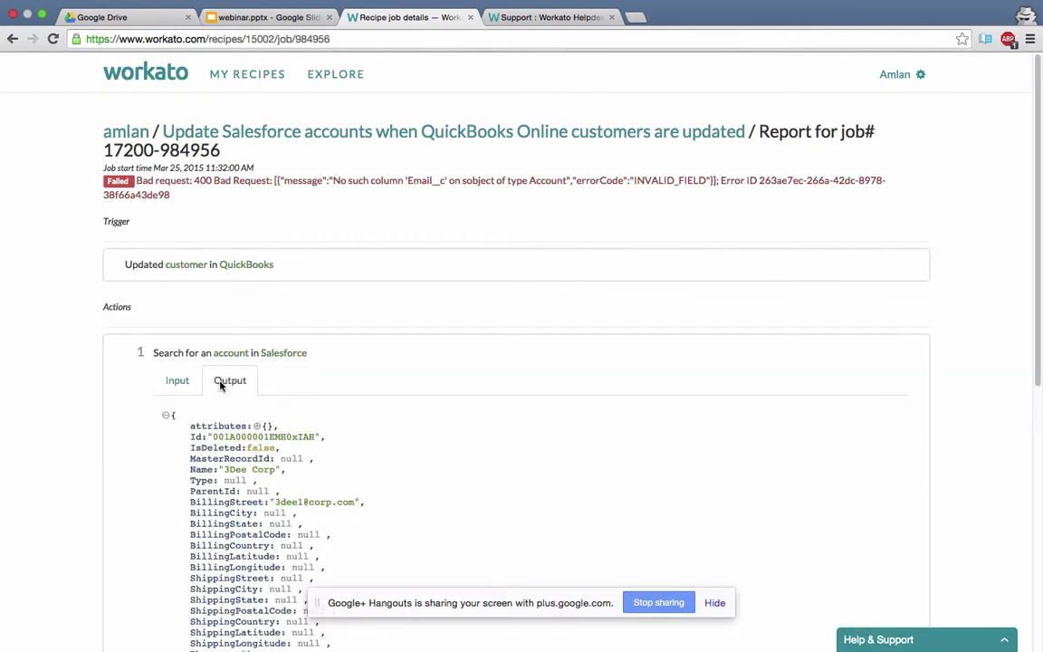
click(221, 355)
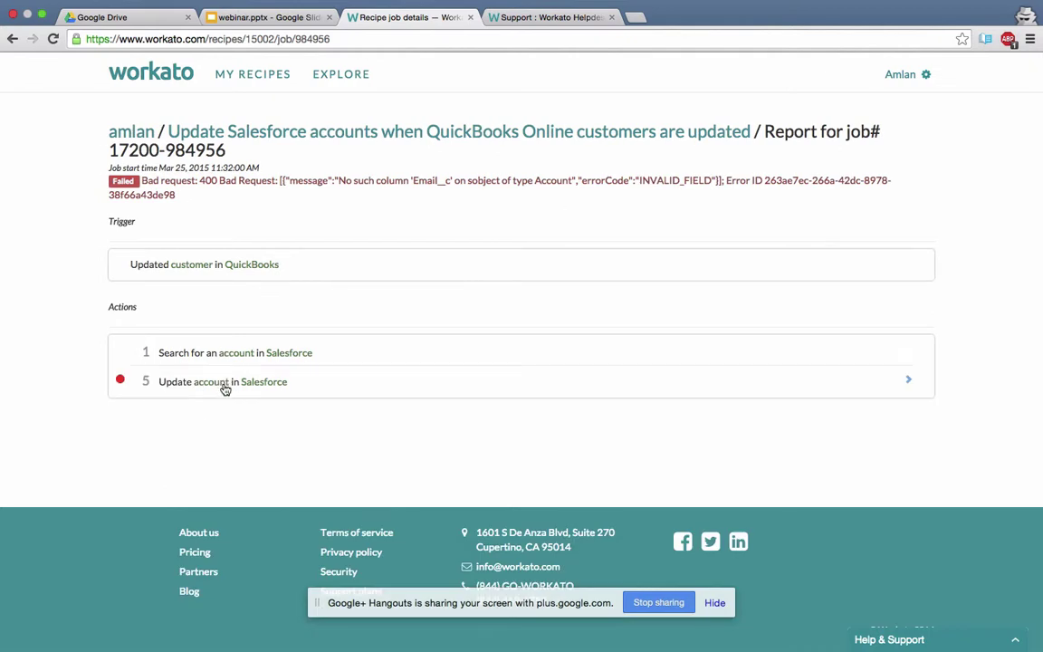
click(226, 387)
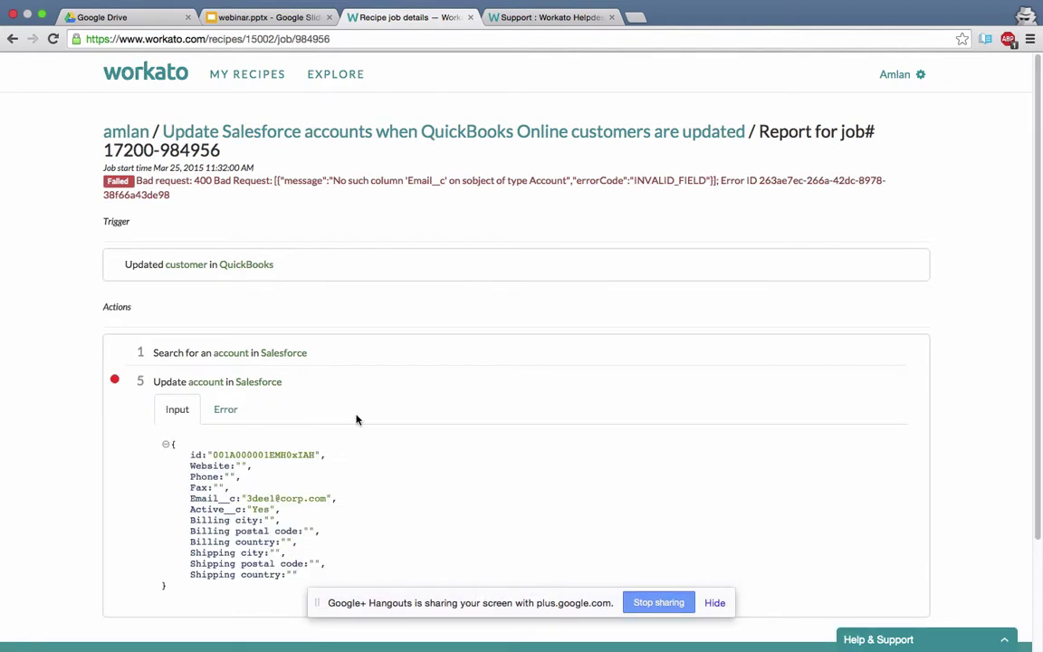
scroll(356, 419, down, 3)
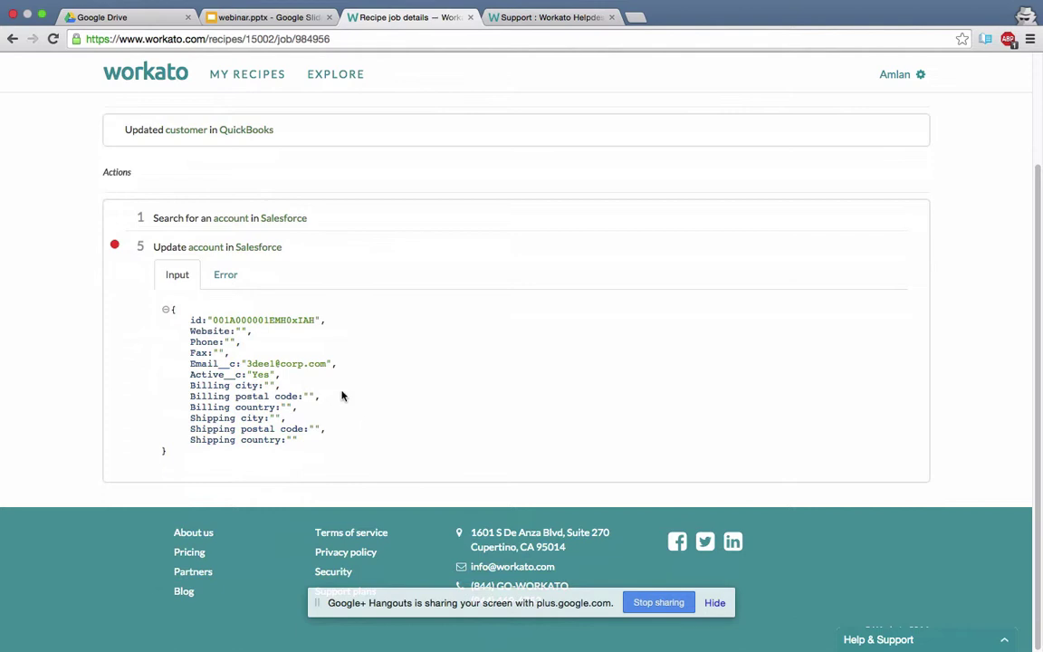
click(225, 274)
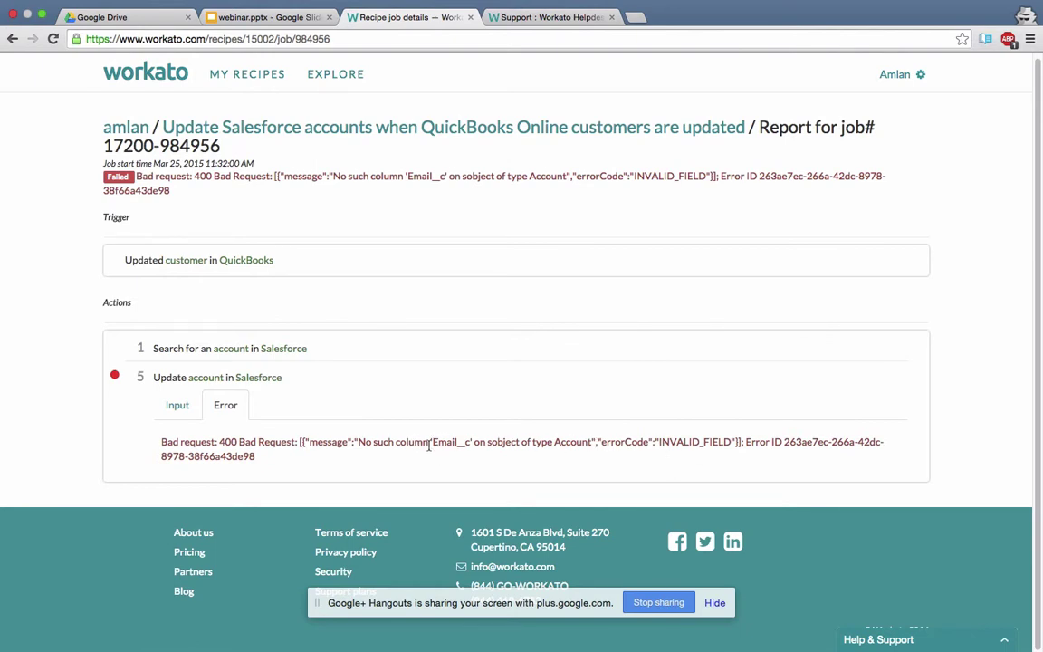
scroll(431, 442, up, 1)
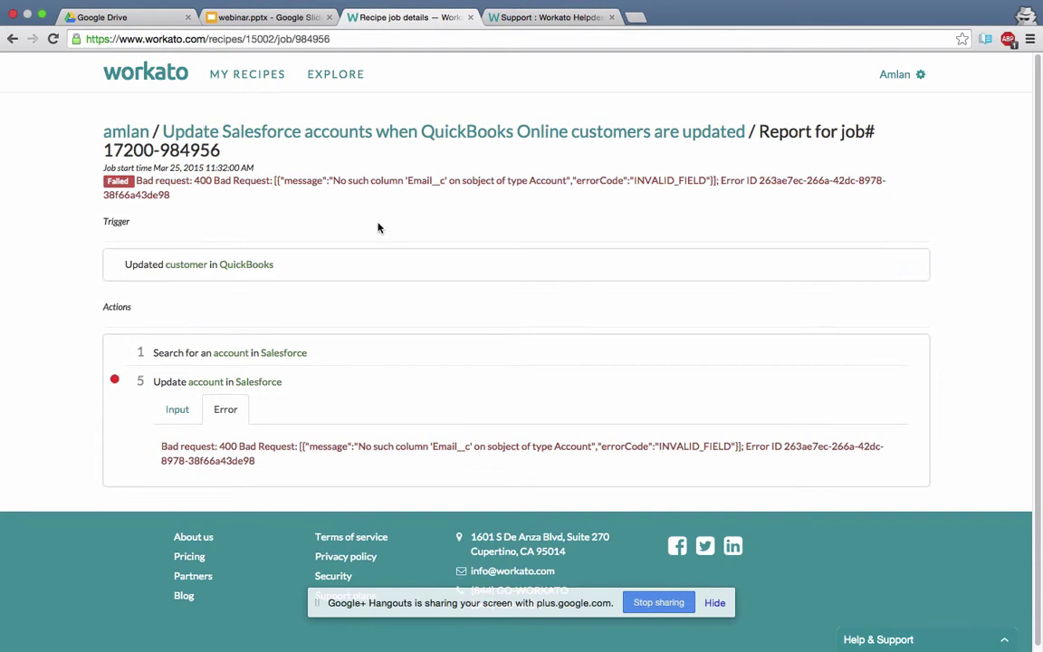
Open the recipe behind the failed job and expand step 5 to review its configuration.
click(386, 135)
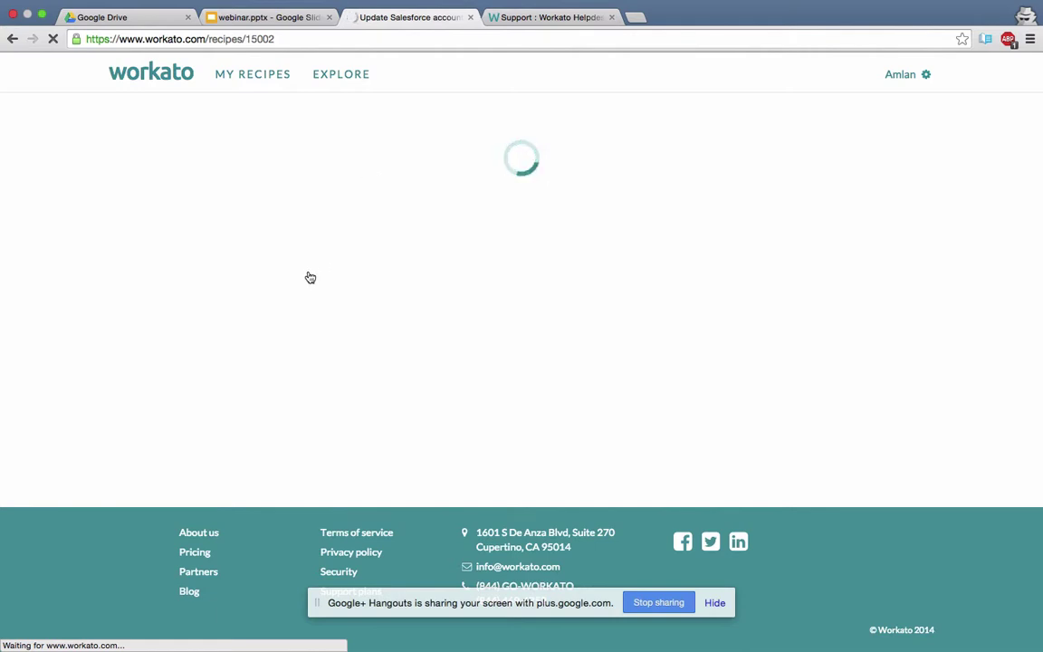
click(156, 275)
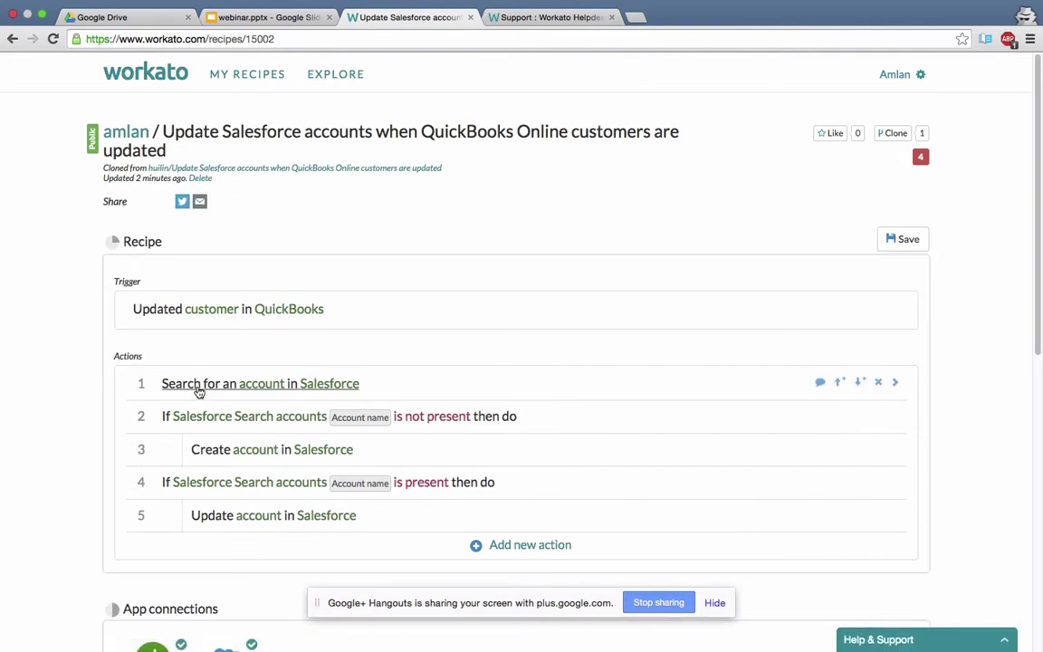
click(234, 517)
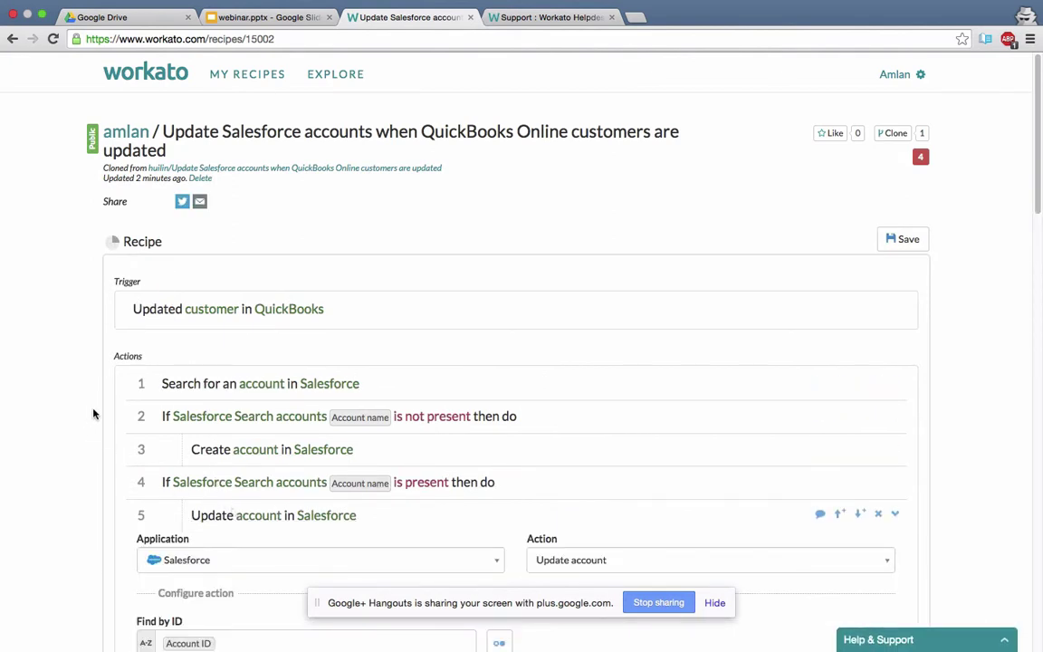
scroll(95, 412, down, 10)
scroll(95, 413, down, 15)
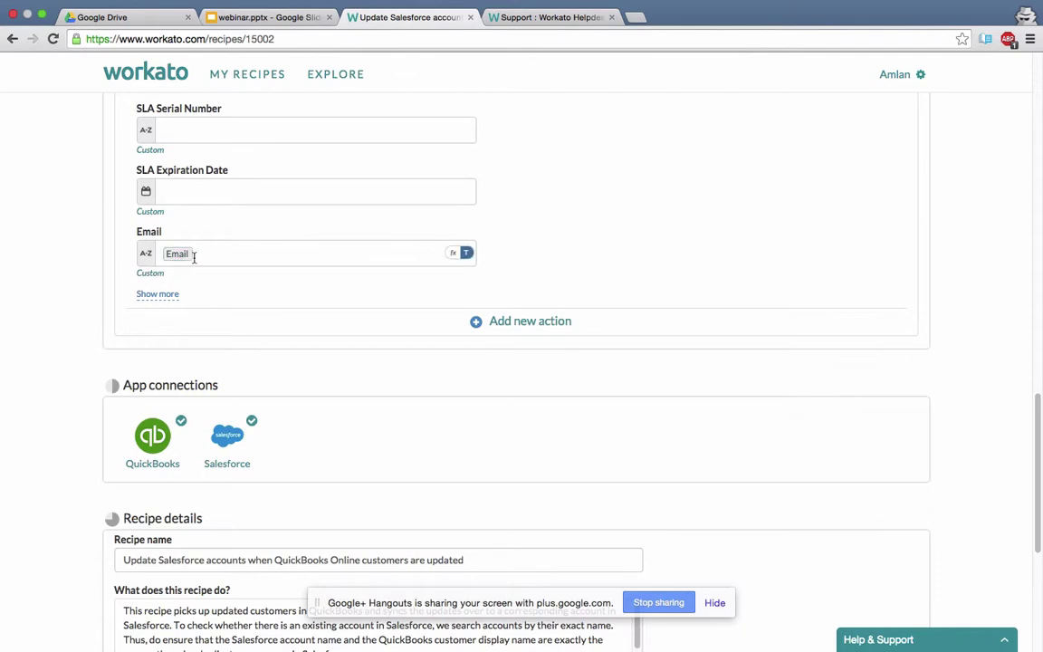
scroll(170, 290, down, 4)
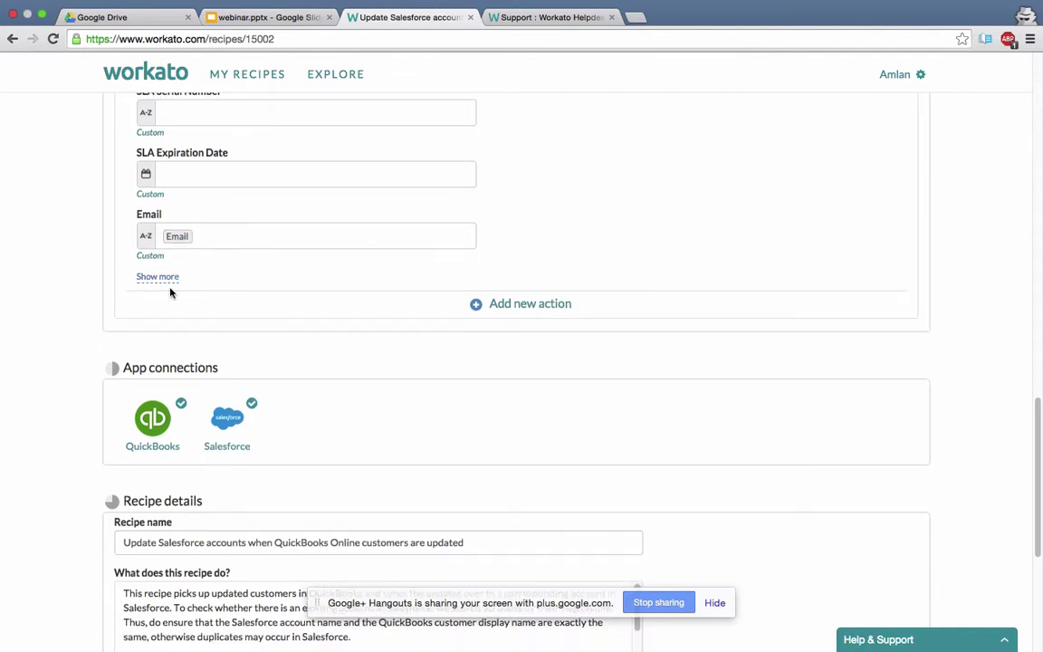
scroll(170, 290, up, 15)
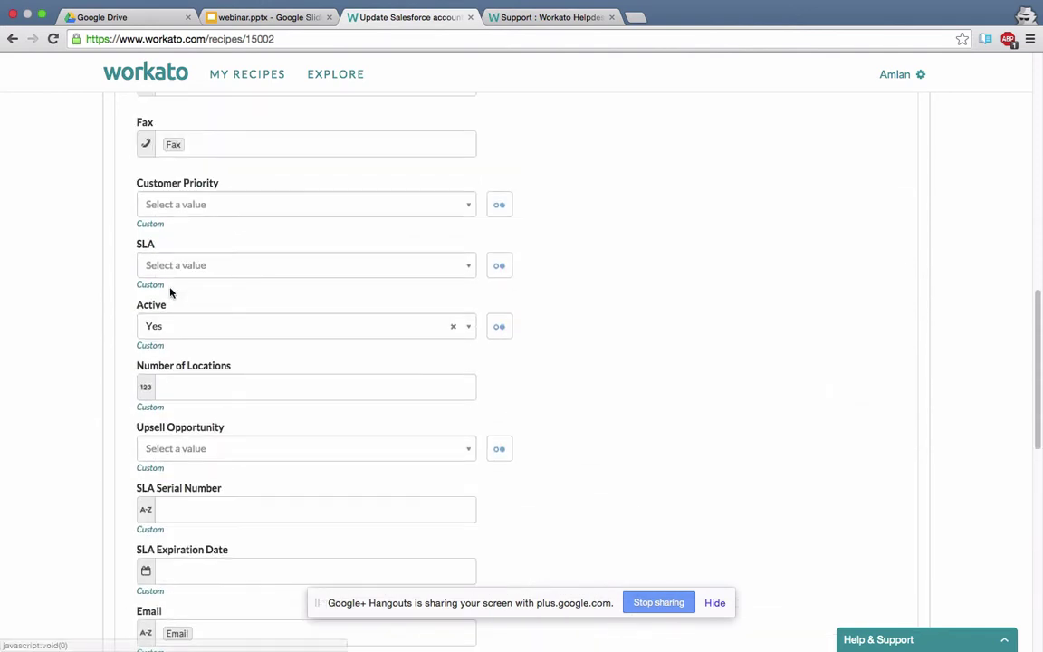
scroll(170, 292, up, 5)
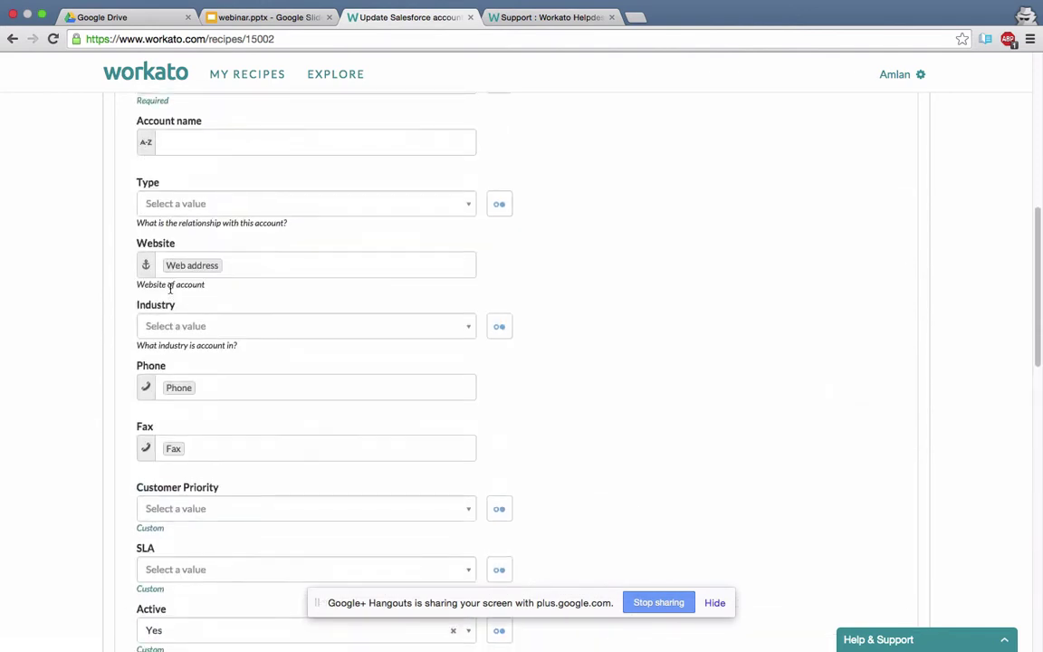
scroll(170, 290, down, 2)
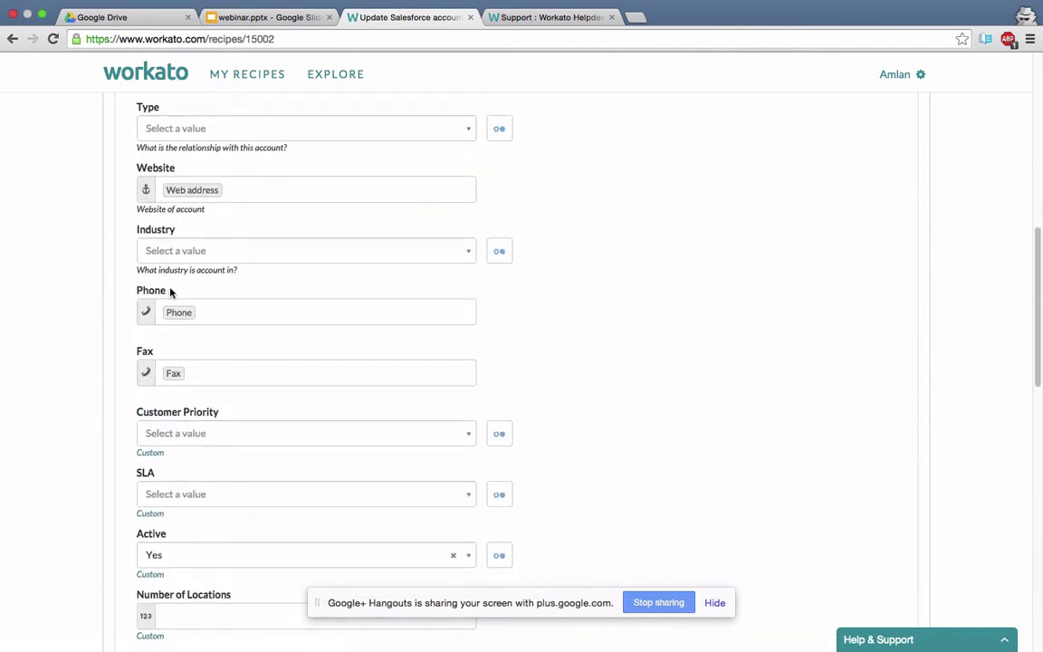
scroll(170, 290, down, 1)
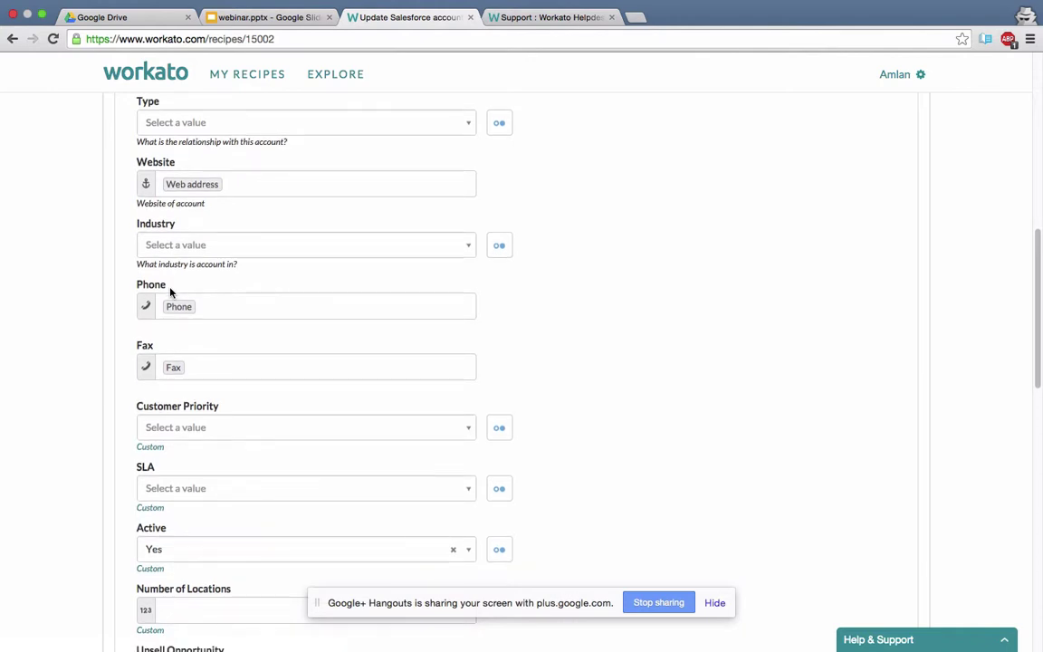
scroll(92, 306, down, 7)
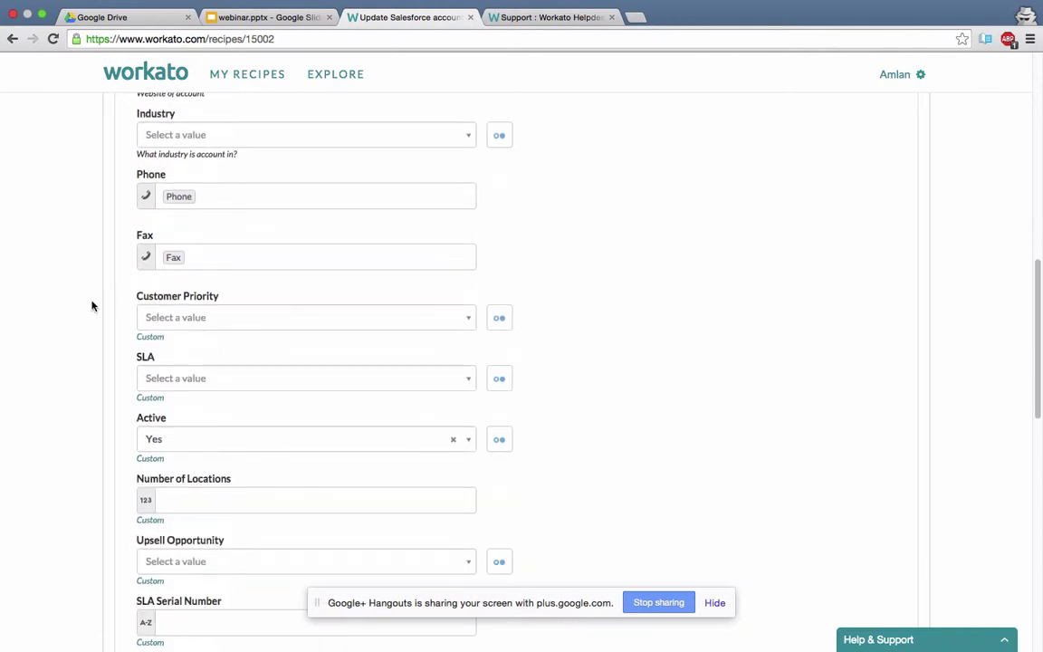
scroll(91, 306, down, 2)
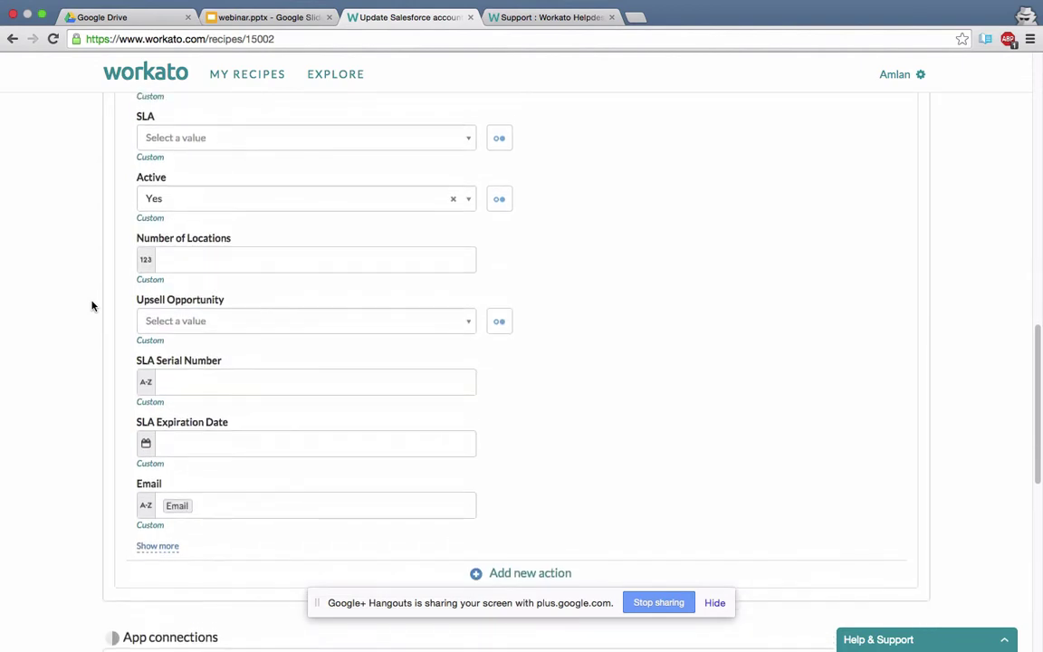
scroll(91, 306, down, 3)
scroll(91, 306, up, 15)
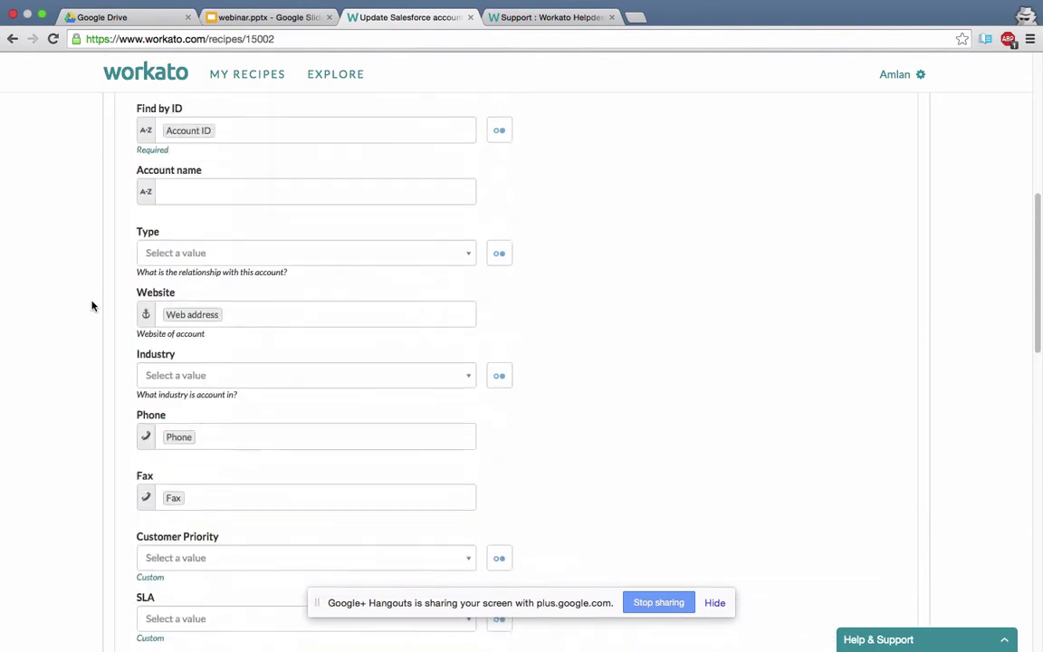
scroll(91, 306, up, 2)
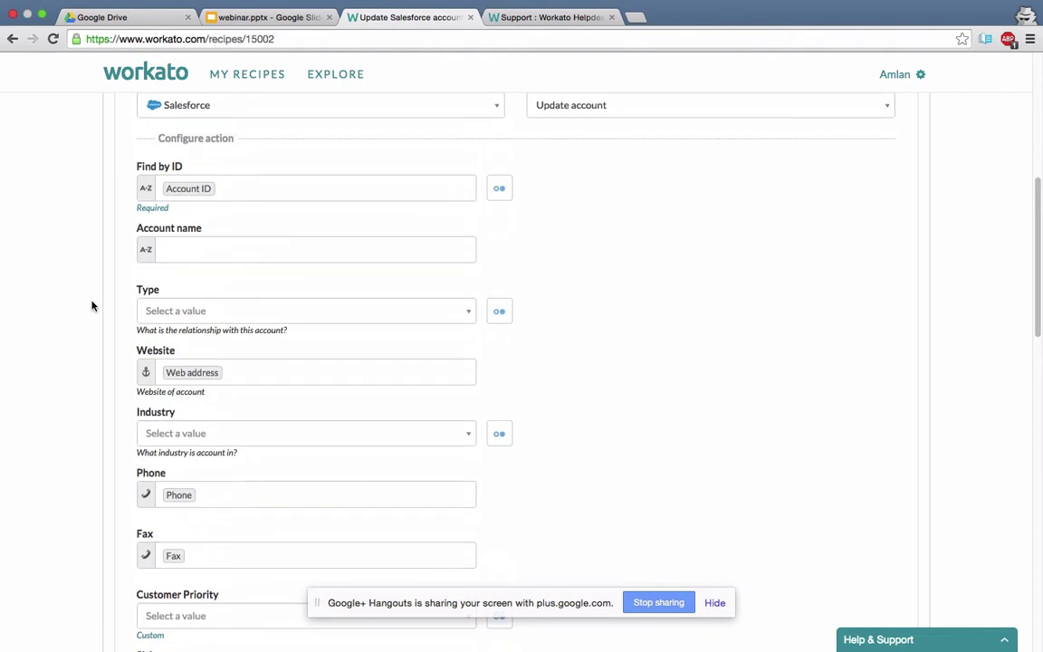
scroll(91, 306, up, 1)
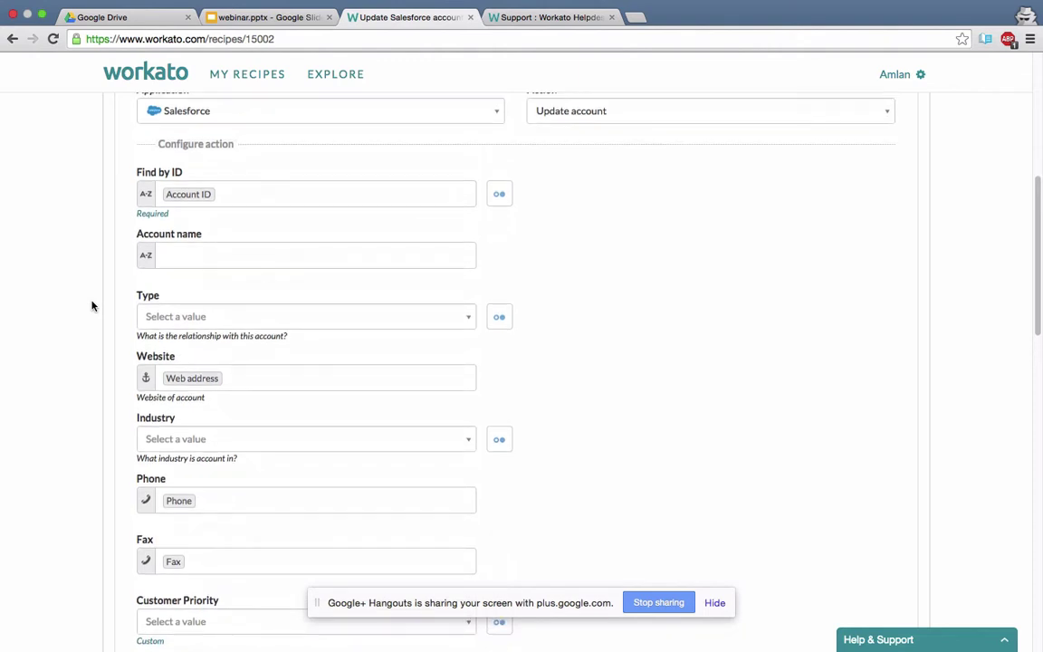
scroll(92, 306, up, 2)
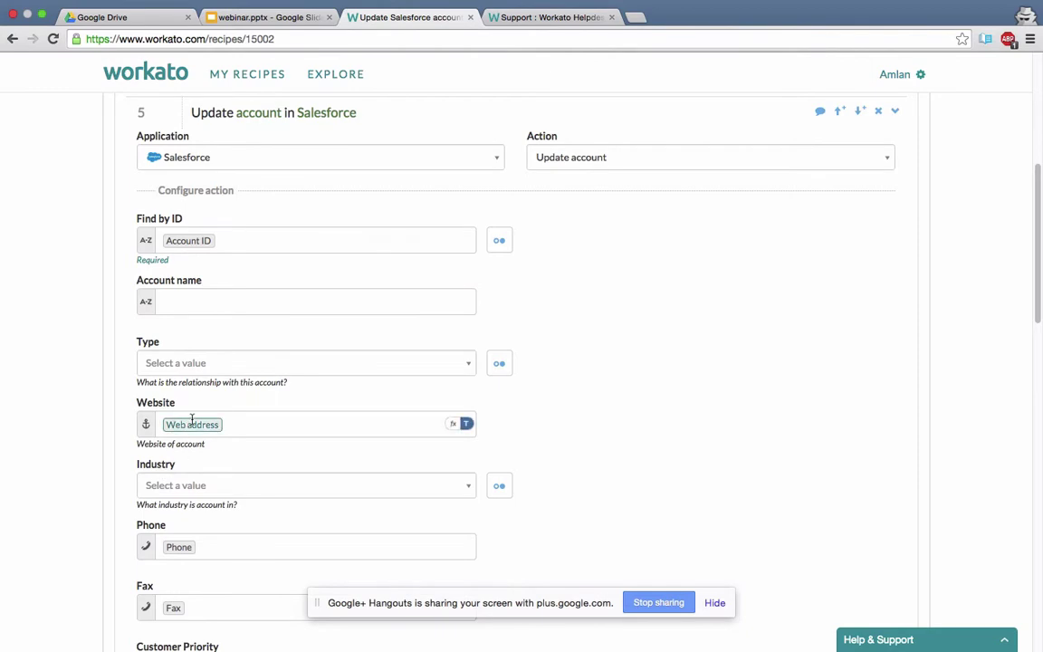
scroll(98, 469, up, 4)
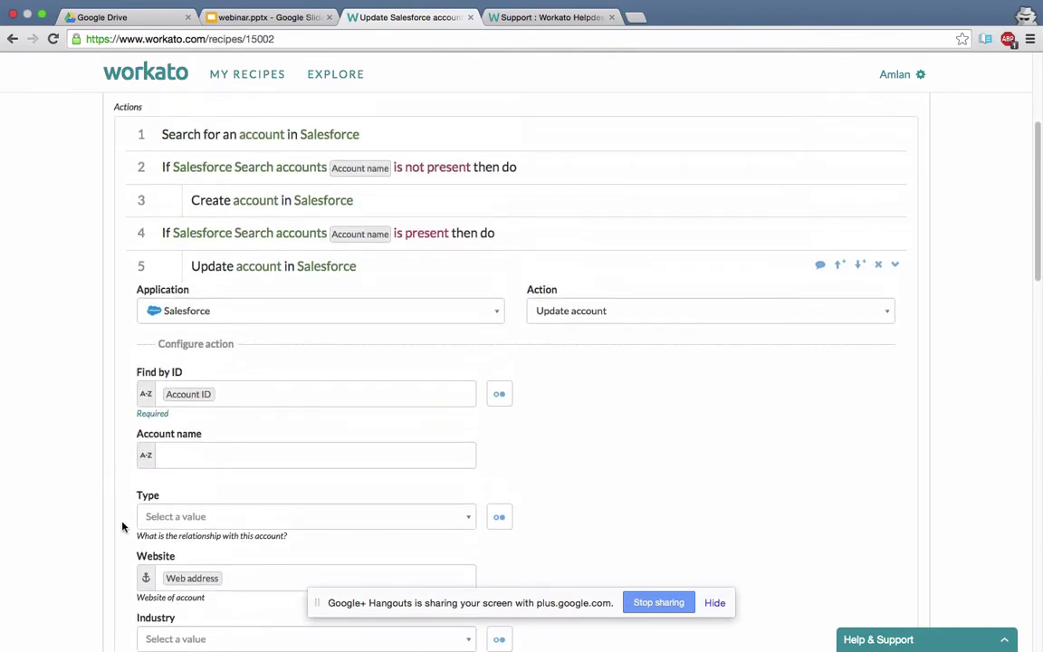
scroll(123, 534, up, 2)
scroll(140, 518, up, 3)
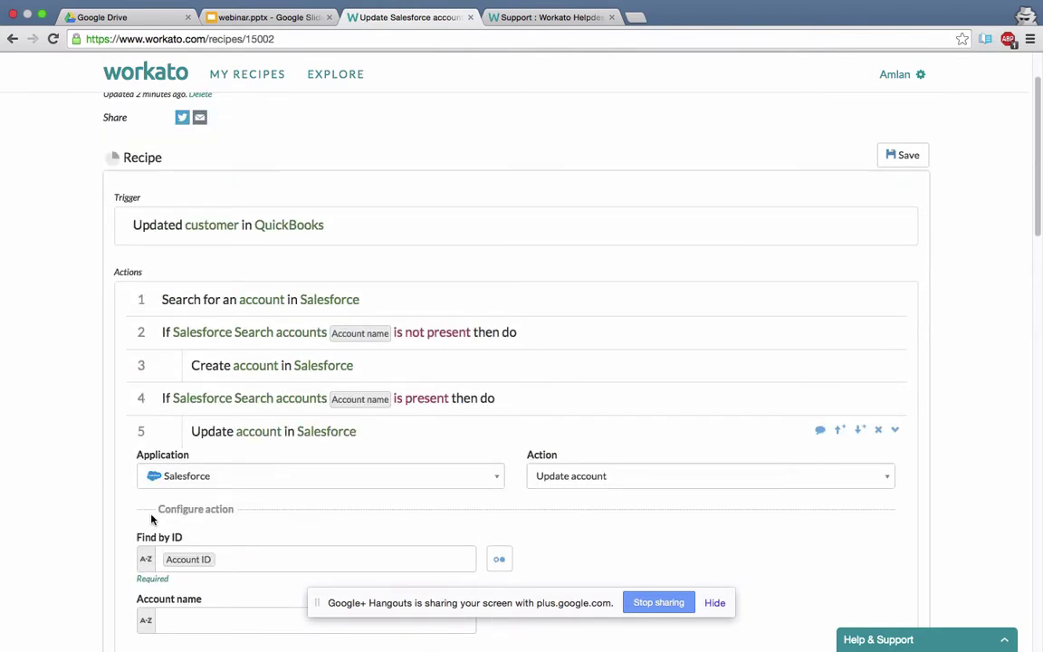
scroll(152, 519, up, 2)
scroll(152, 518, down, 20)
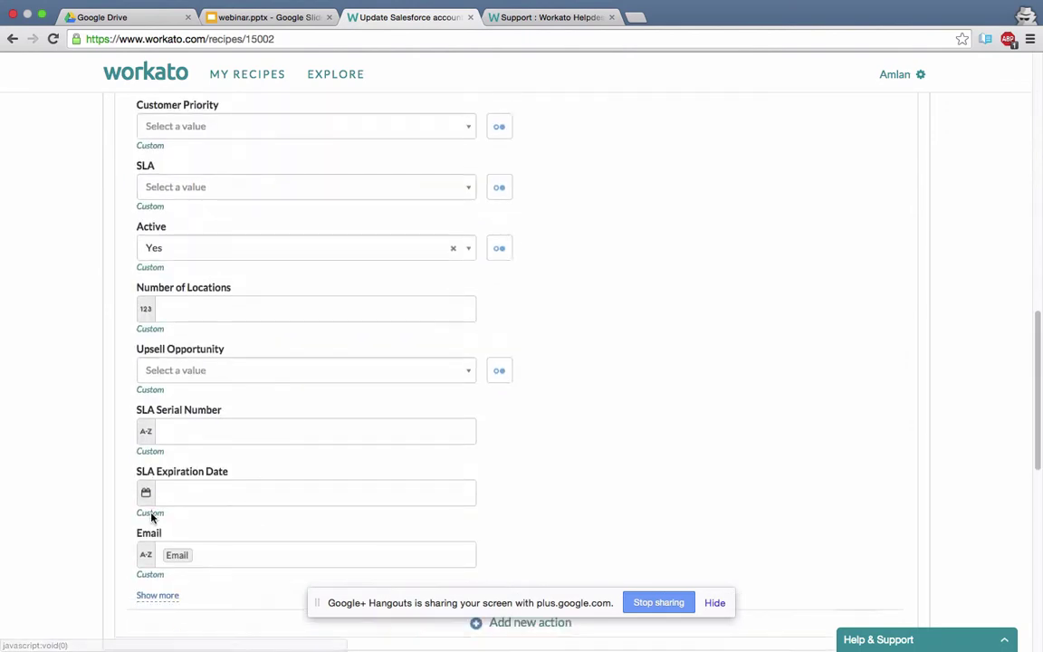
scroll(152, 518, down, 2)
scroll(282, 437, down, 10)
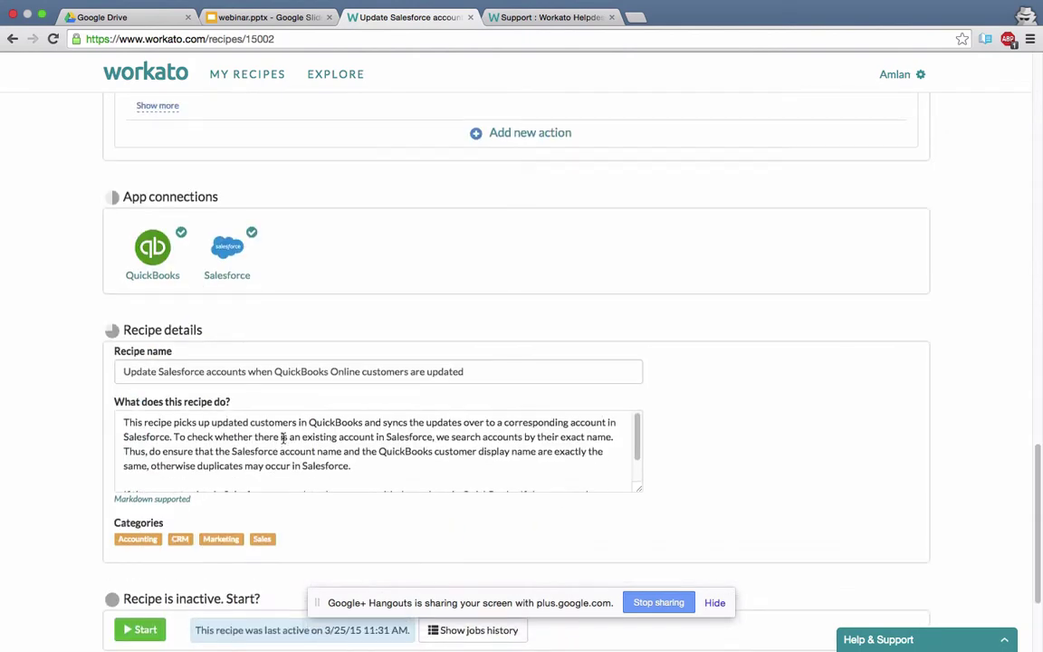
scroll(282, 438, up, 10)
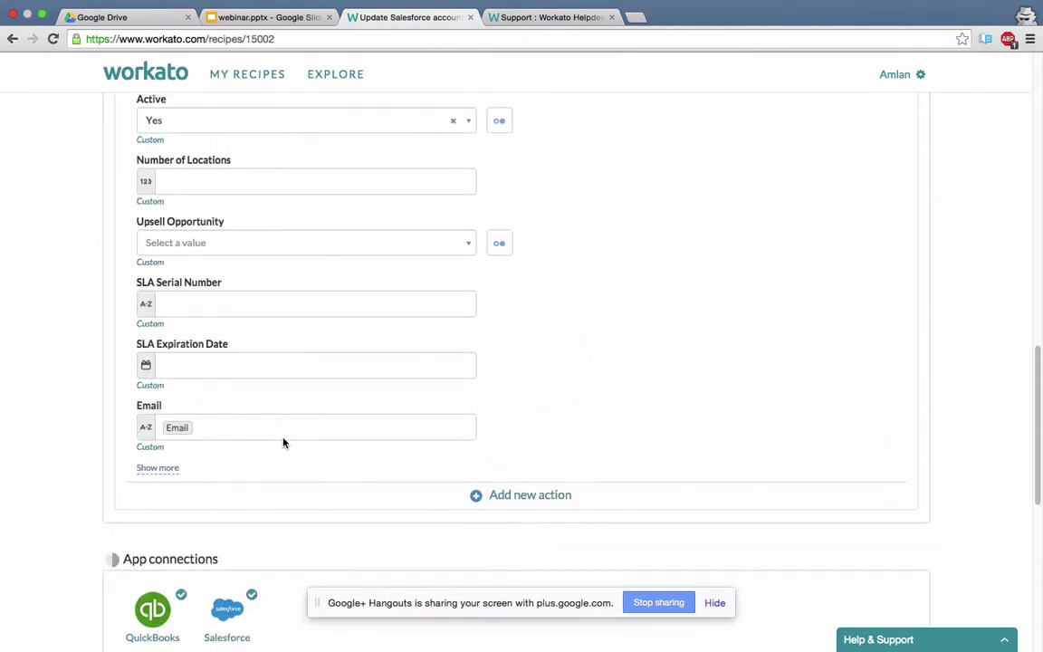
scroll(284, 444, up, 6)
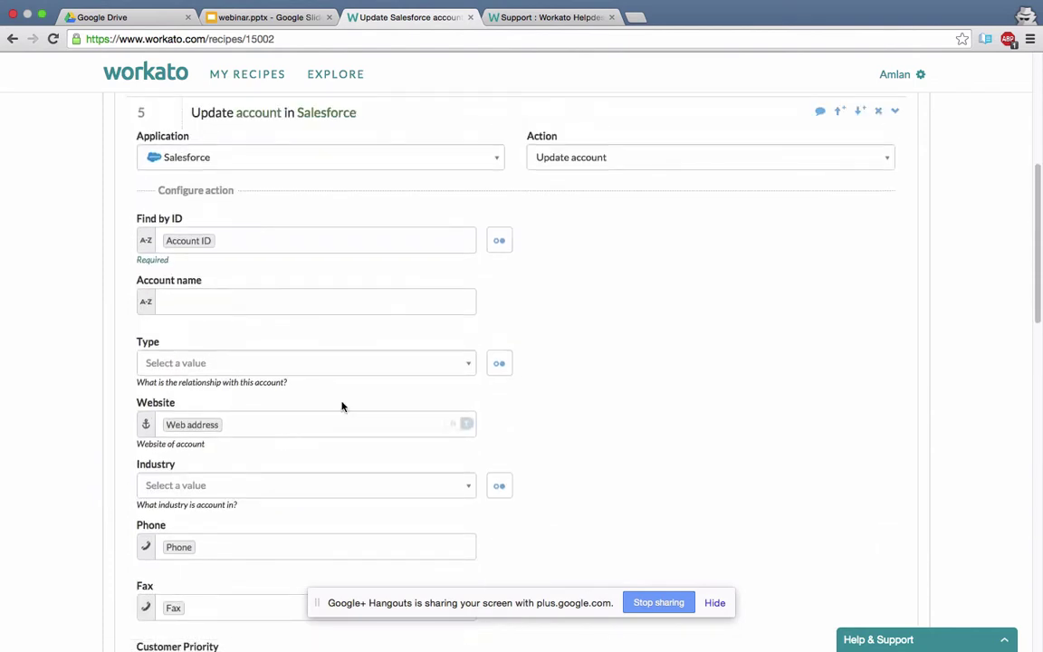
Switch step 5's action to Create account, then back to Update account in Salesforce.
click(564, 161)
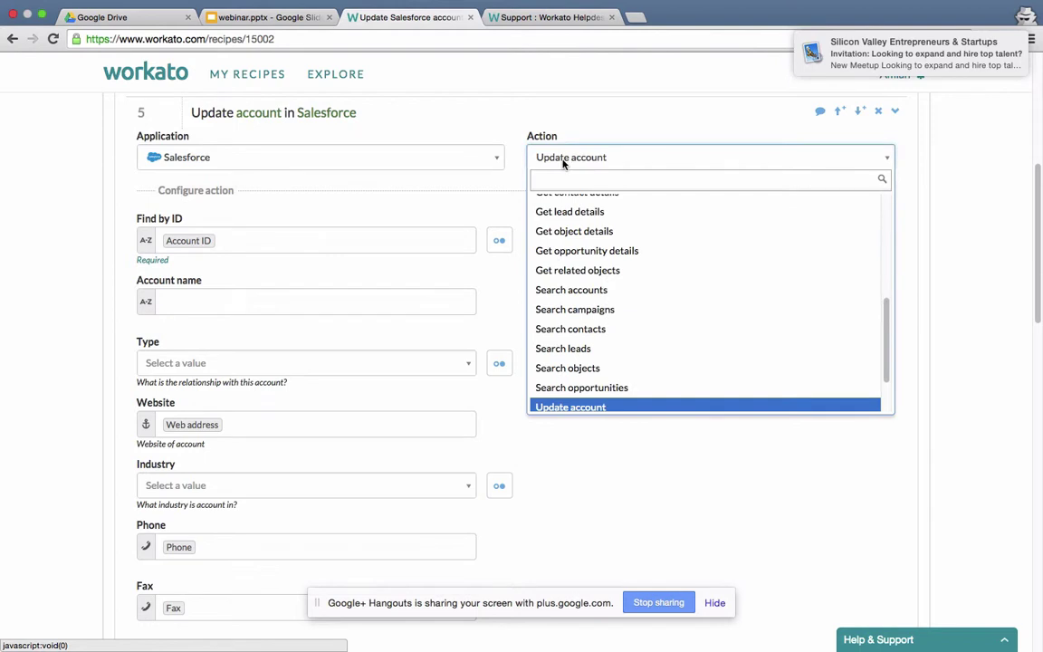
scroll(564, 226, up, 1)
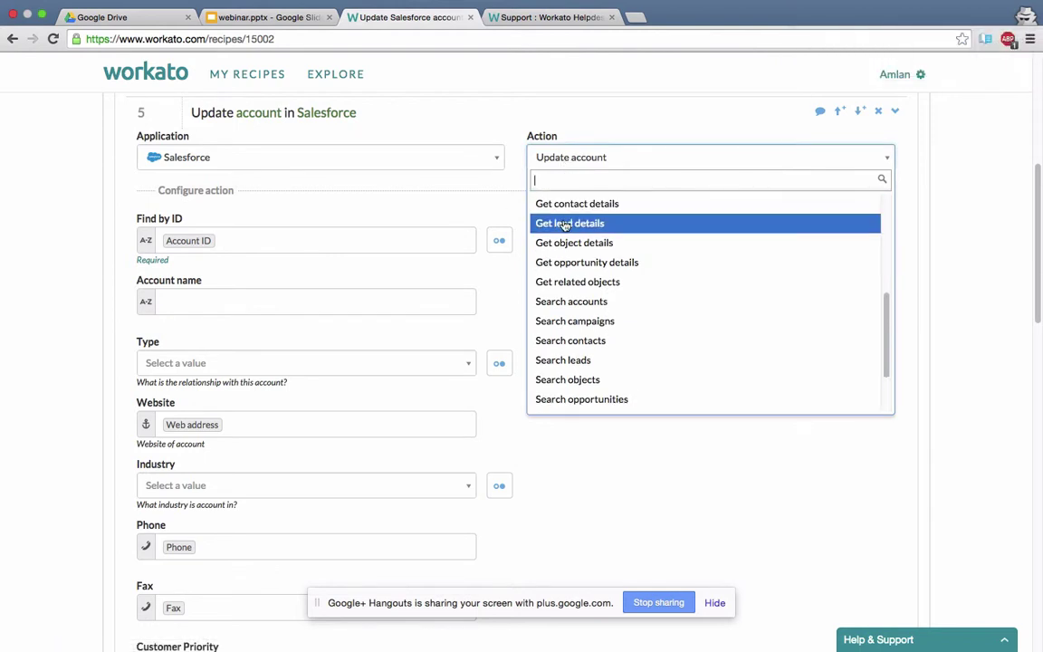
text(cre)
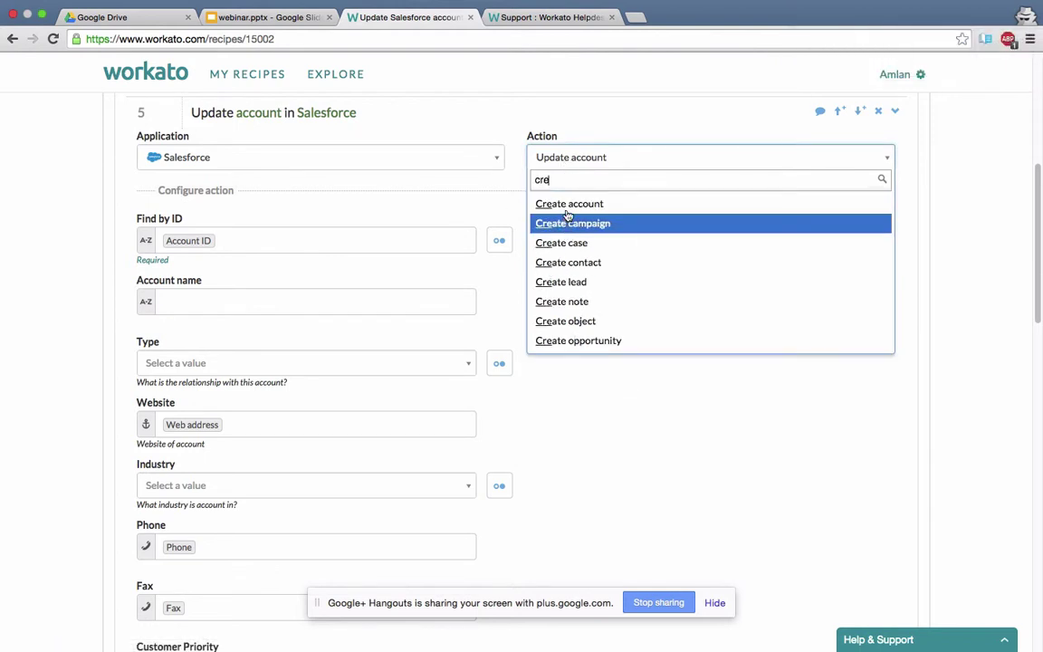
click(569, 204)
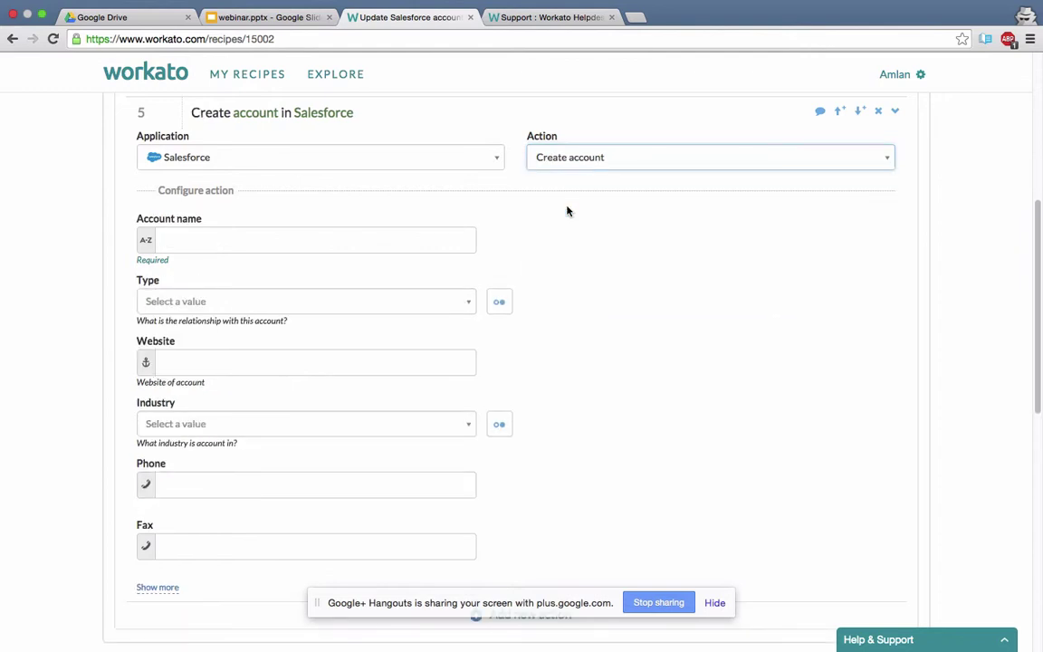
click(580, 160)
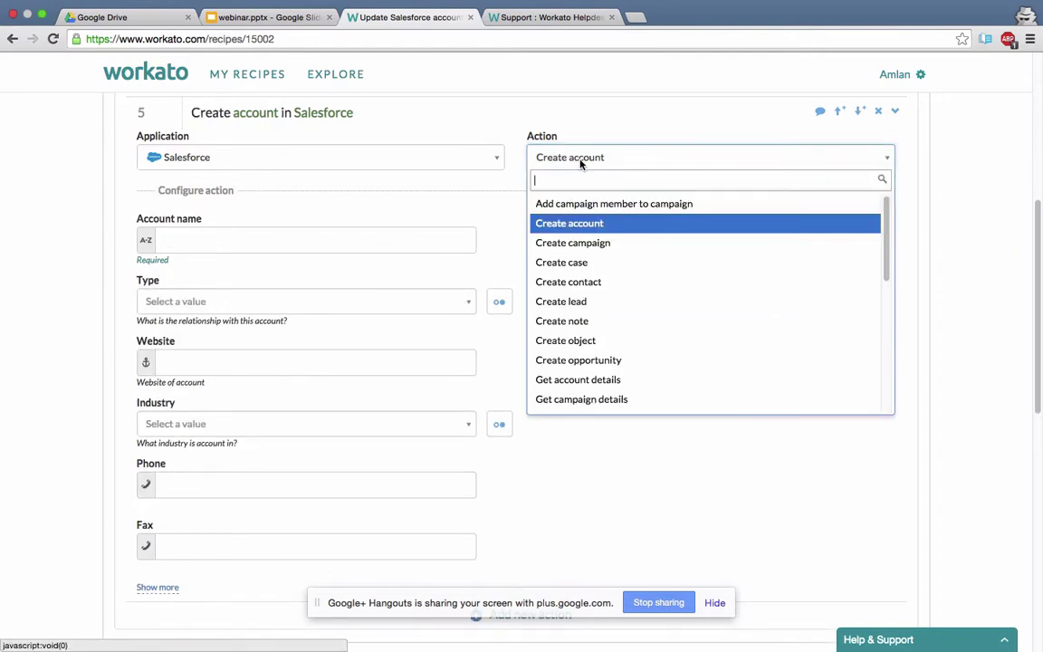
text(updt)
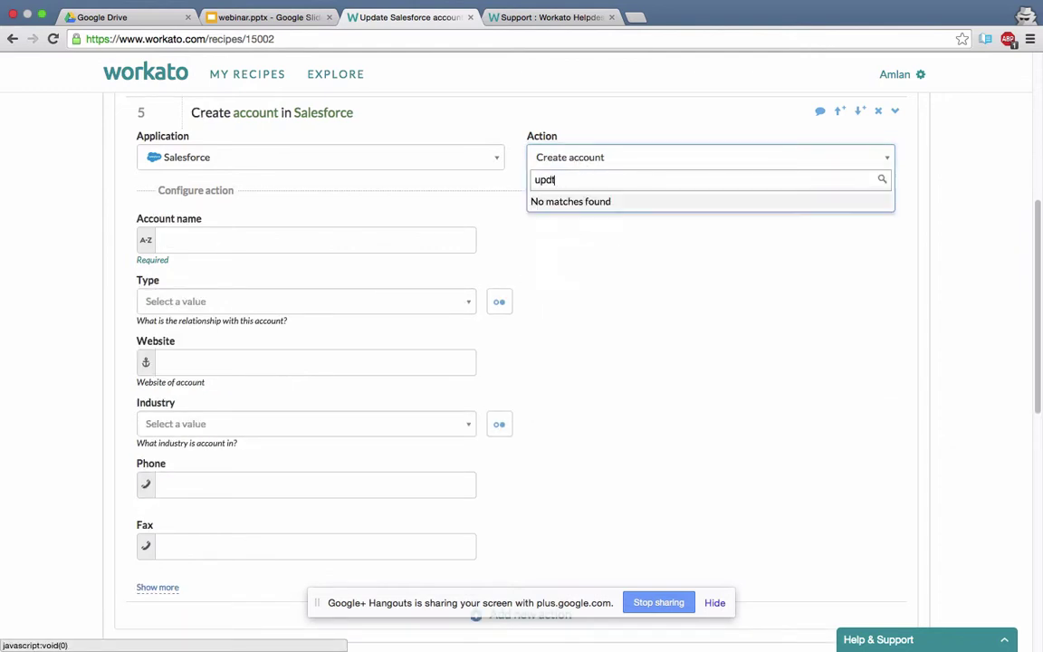
key(BackSpace)
key(BackSpace)
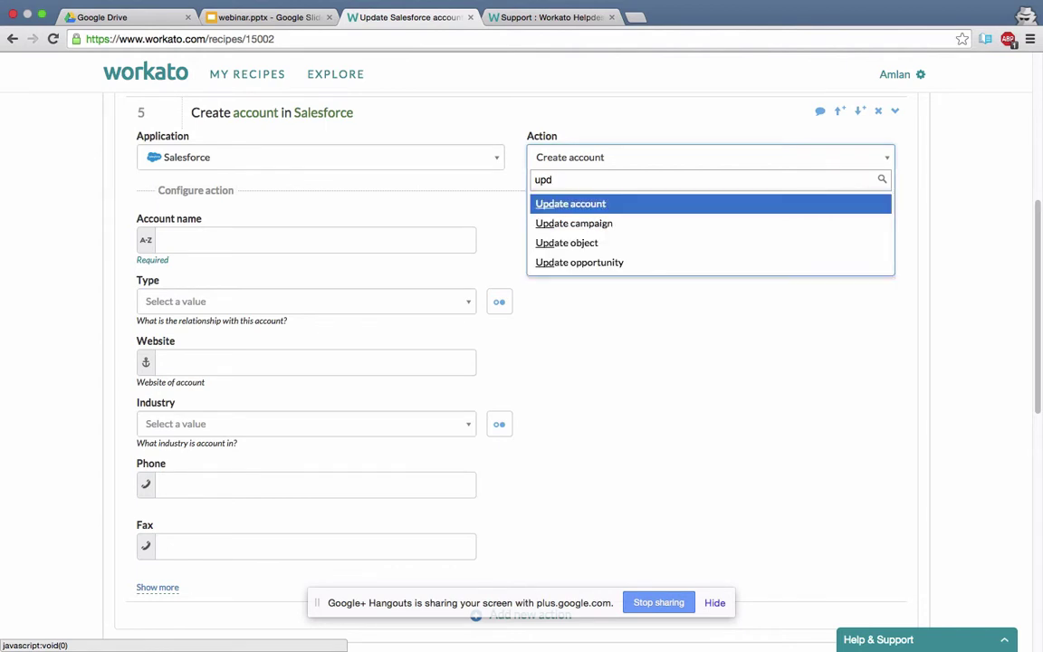
click(587, 208)
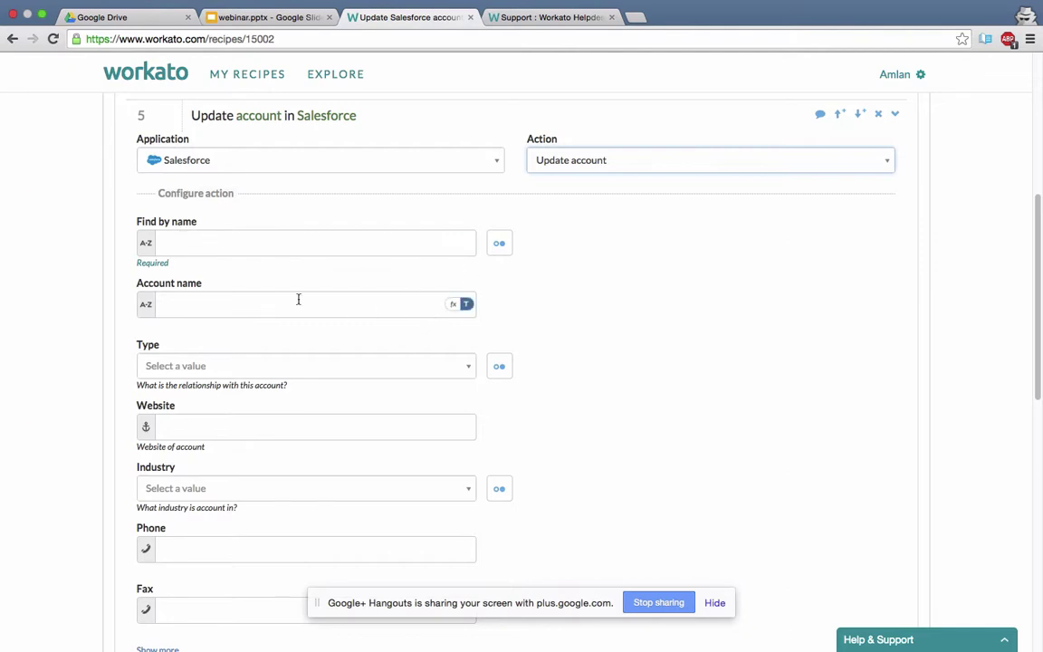
Set the lookup to Find by name and map the Updated customer's Display name into it.
scroll(285, 368, up, 1)
scroll(285, 367, down, 5)
scroll(284, 368, up, 1)
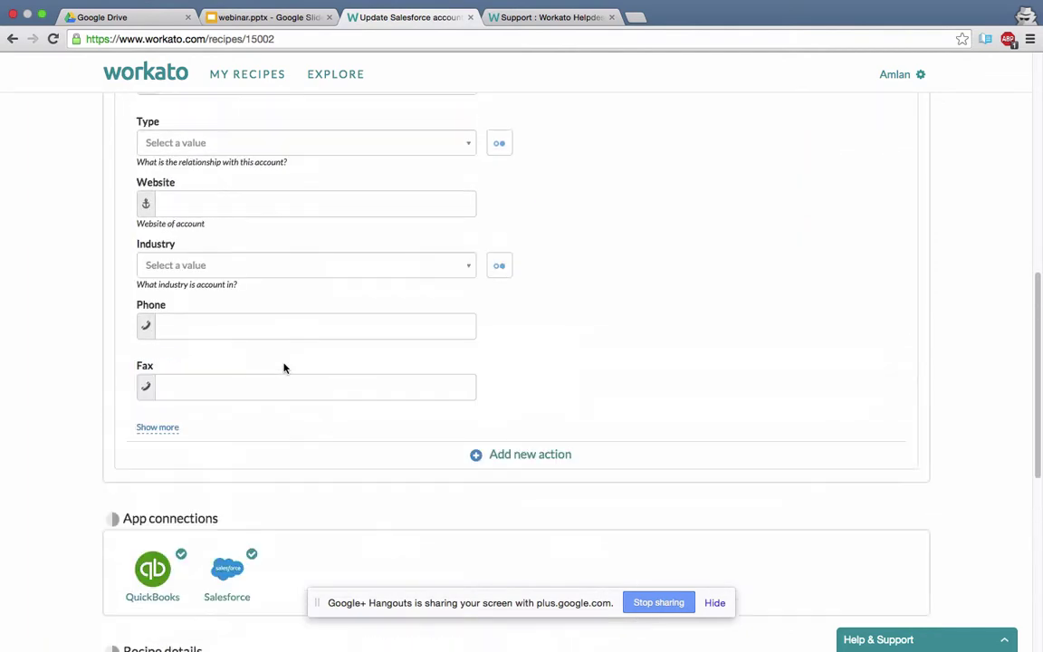
scroll(284, 367, down, 2)
scroll(285, 368, up, 3)
scroll(285, 368, up, 4)
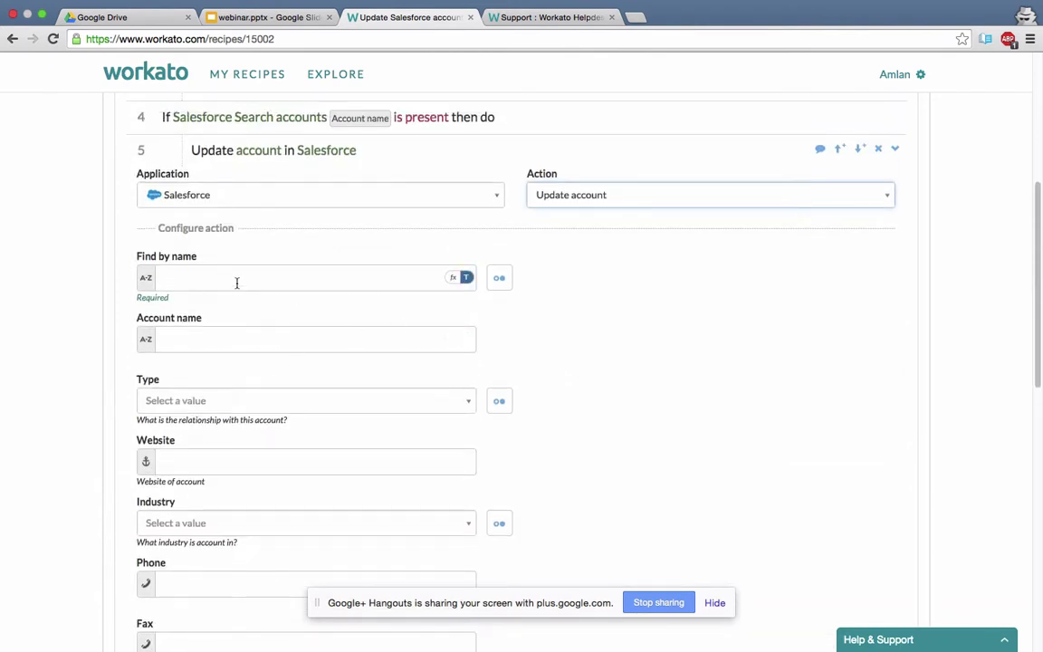
click(500, 279)
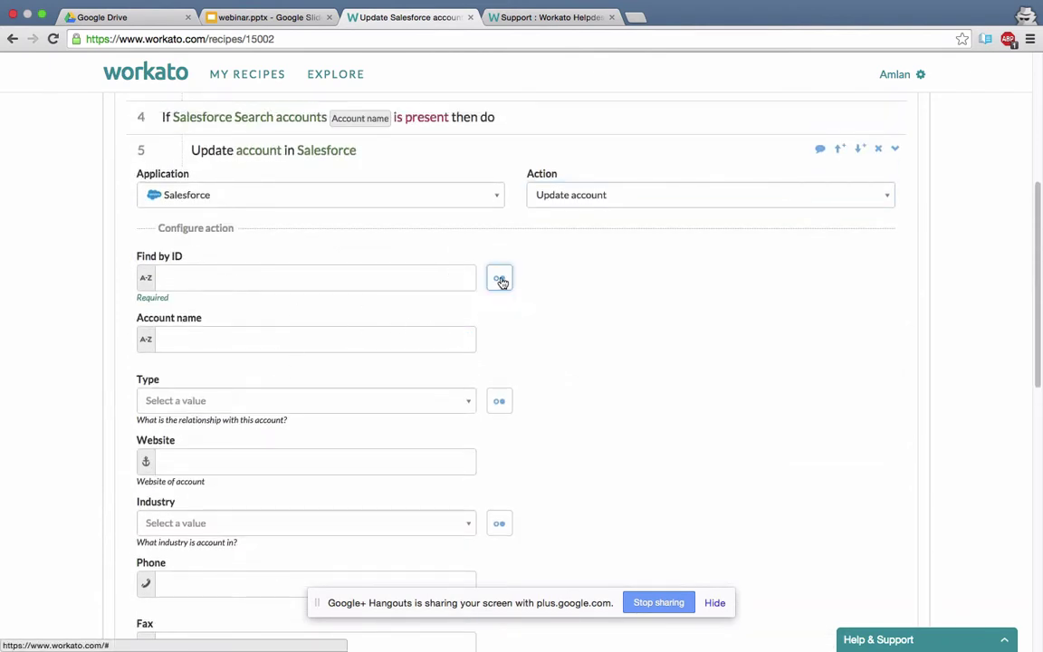
click(500, 280)
click(501, 280)
click(501, 280)
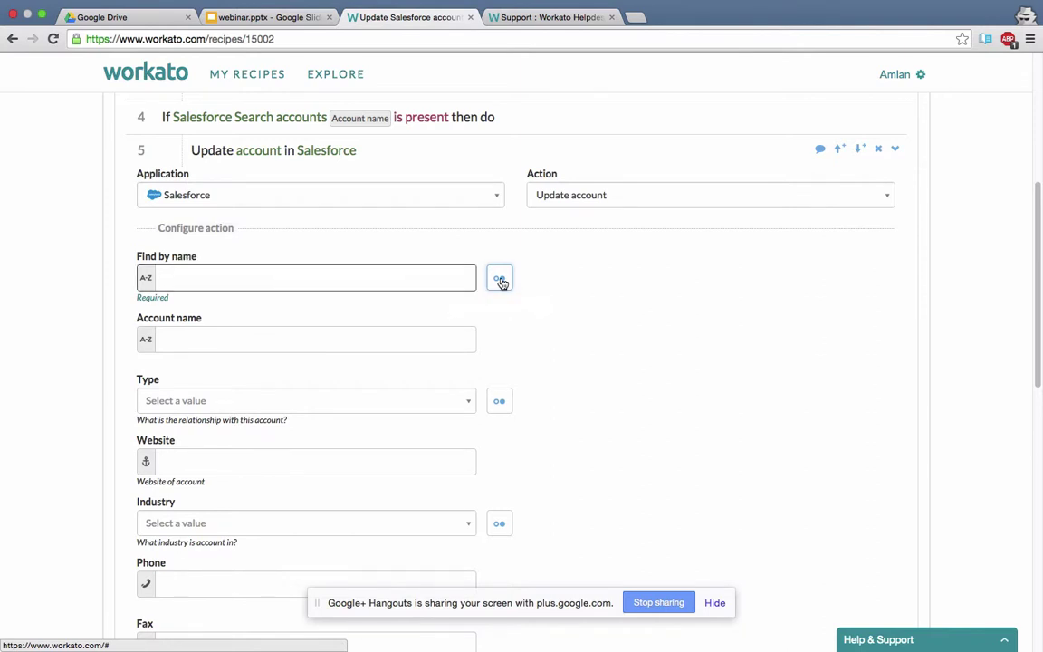
click(418, 277)
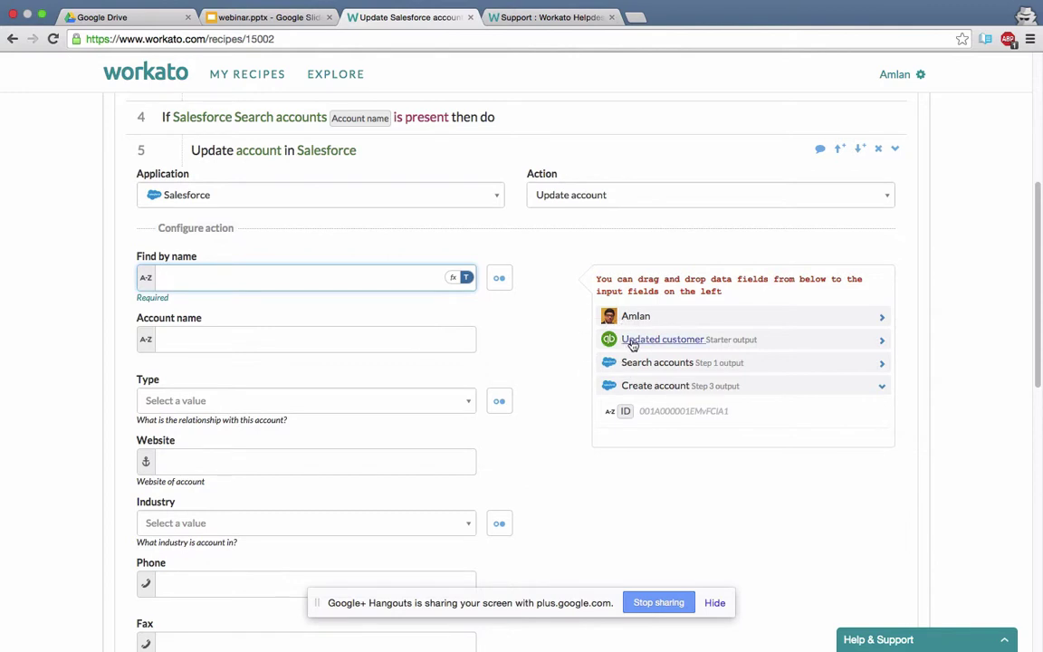
click(632, 342)
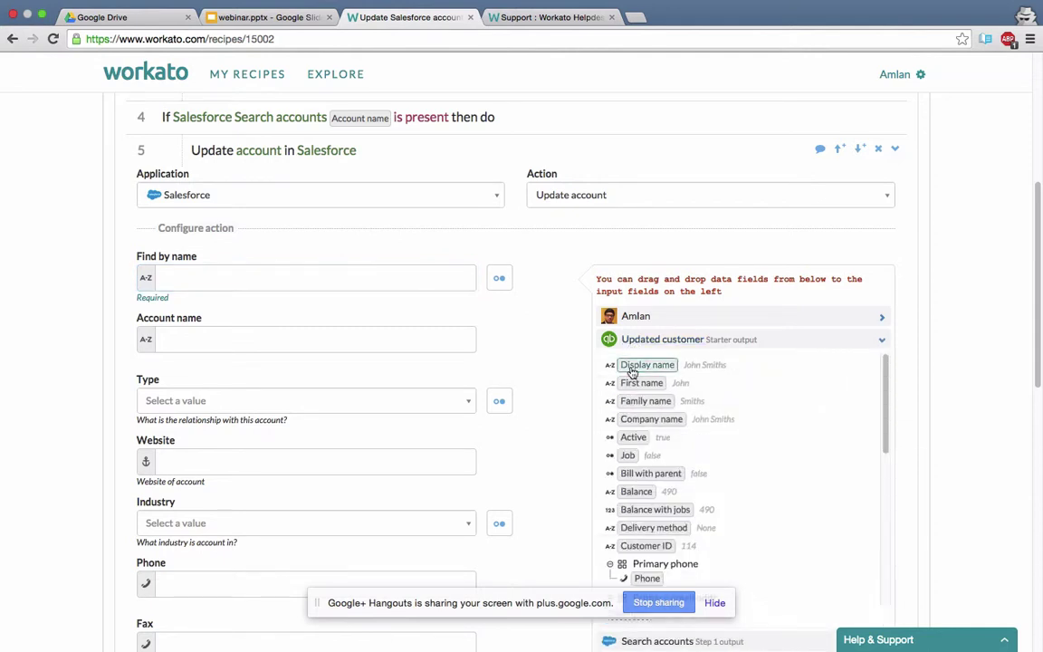
click(633, 366)
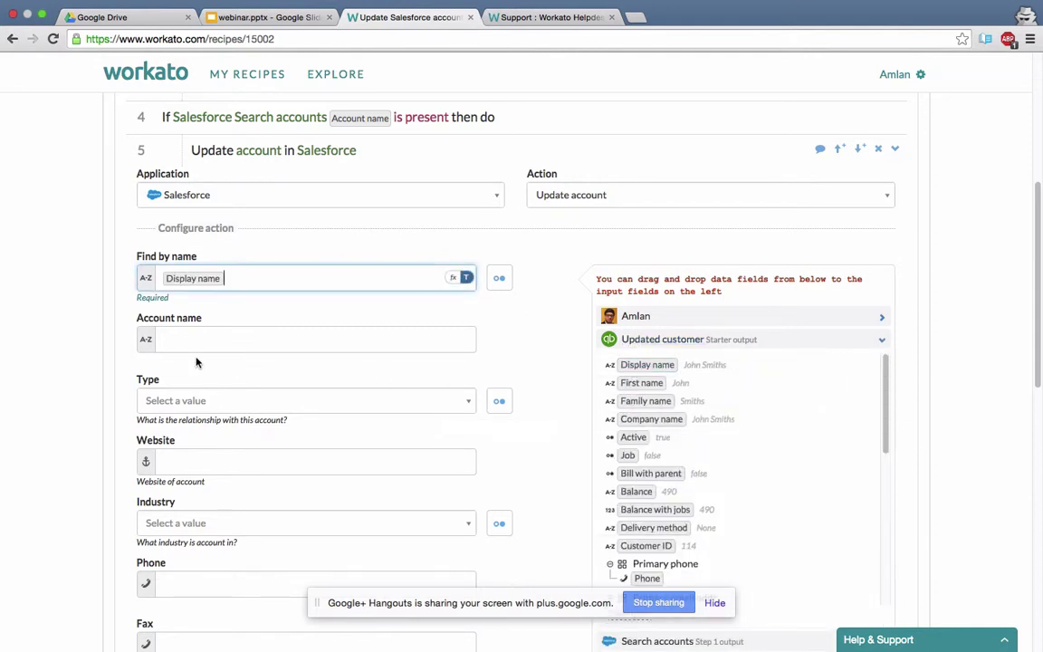
scroll(196, 357, up, 3)
scroll(196, 362, down, 8)
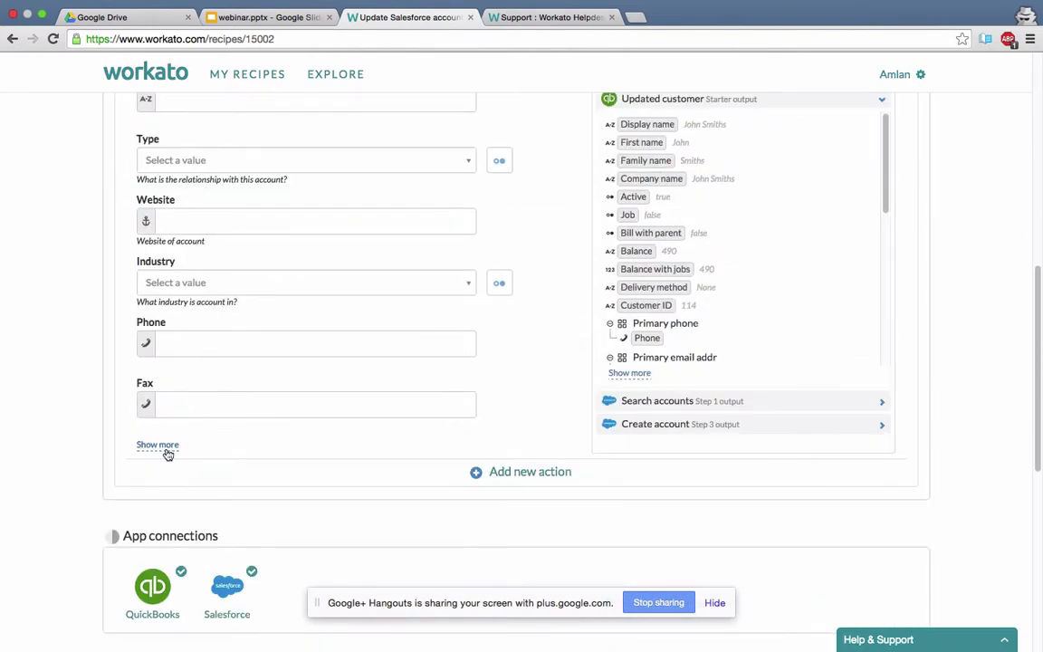
Reveal the additional optional account fields with Show more and look through them.
click(163, 445)
scroll(167, 448, down, 10)
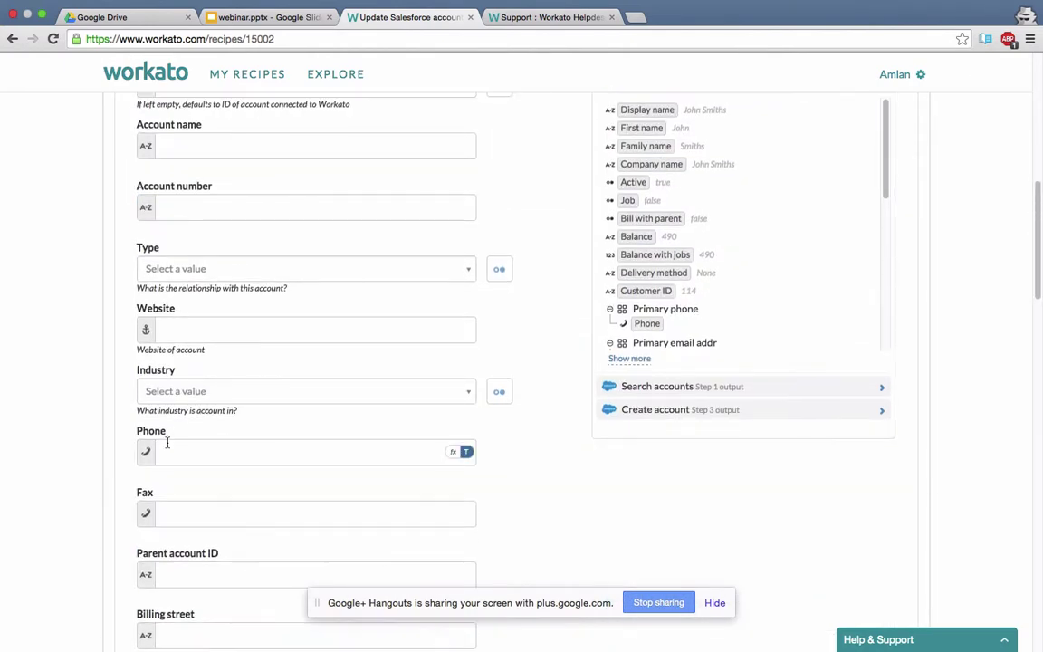
scroll(167, 442, down, 2)
scroll(168, 441, up, 2)
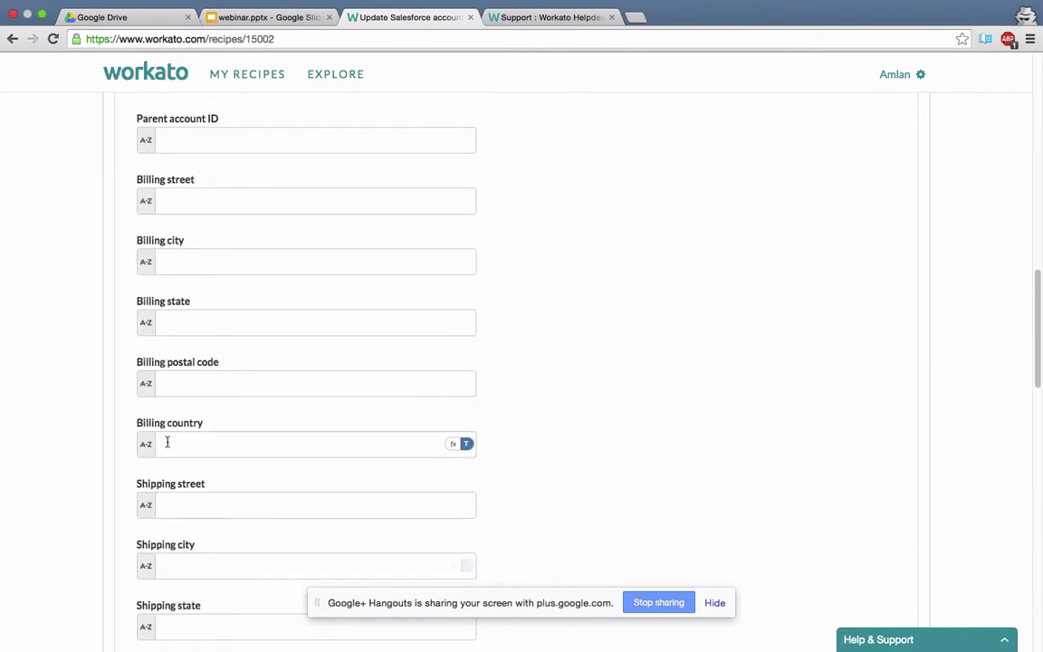
scroll(168, 442, down, 8)
scroll(167, 441, down, 15)
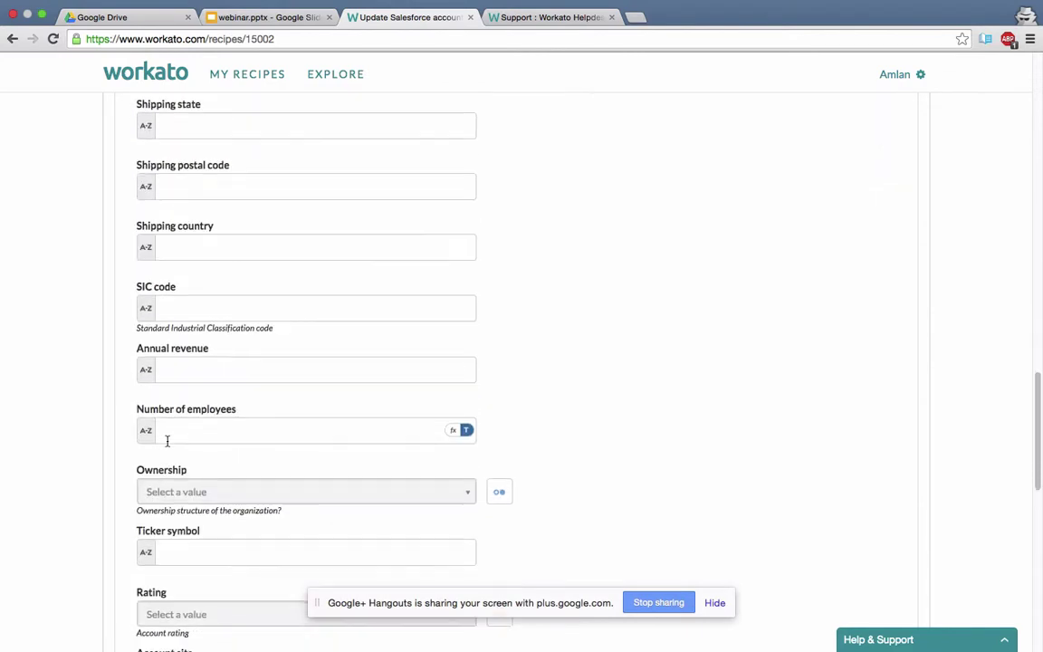
scroll(168, 441, up, 10)
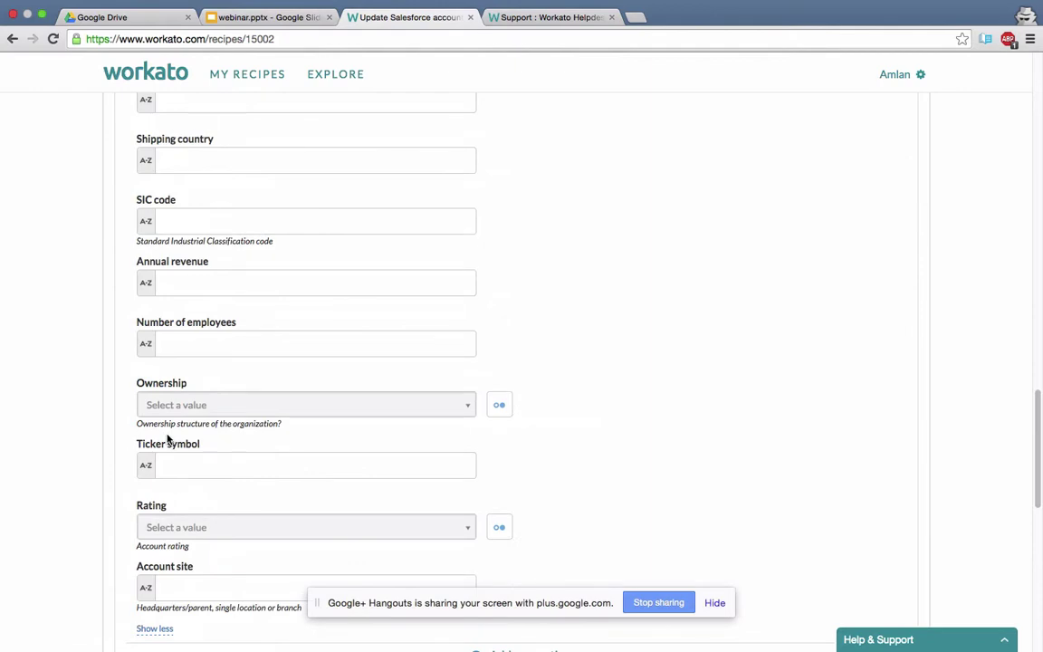
scroll(167, 439, up, 20)
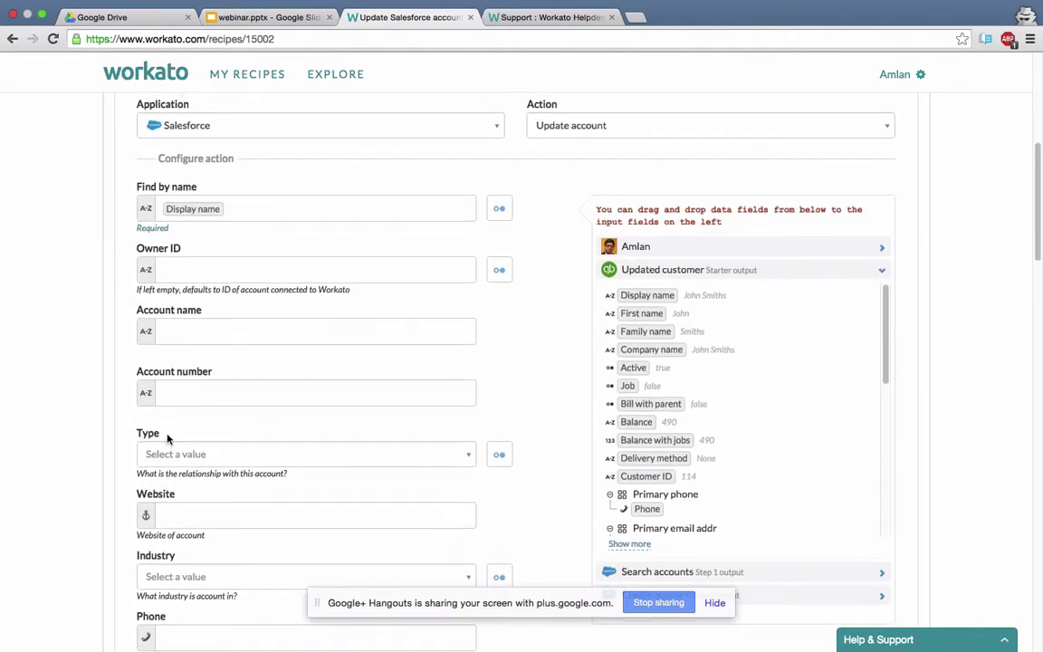
scroll(167, 439, up, 1)
scroll(168, 438, down, 8)
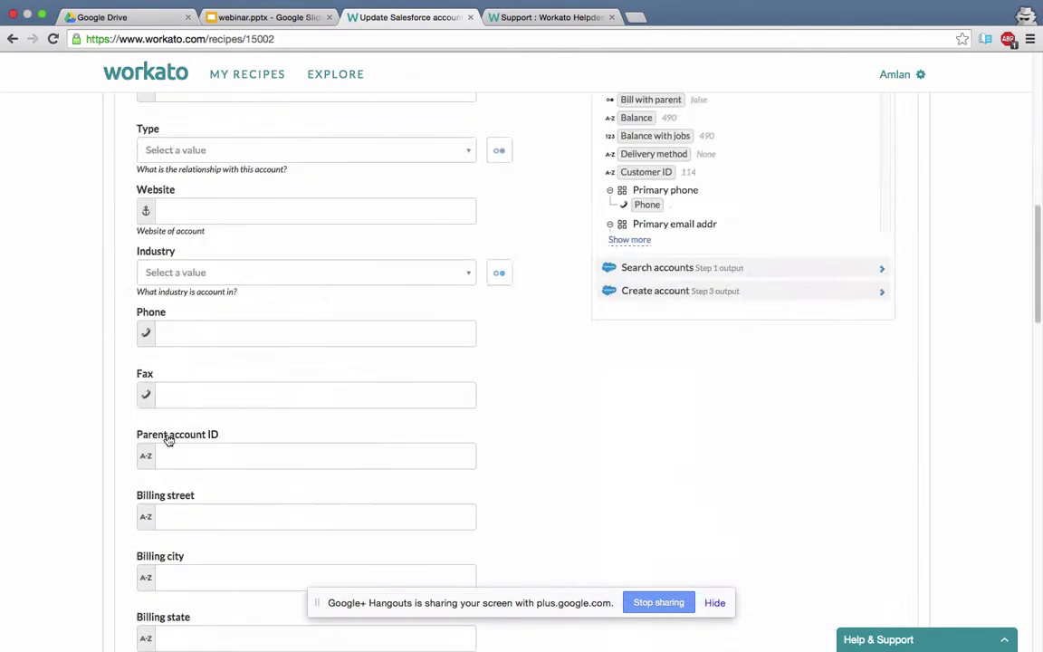
scroll(168, 439, down, 20)
Save the step 5 changes and start the recipe so it awaits trigger events.
scroll(587, 305, down, 2)
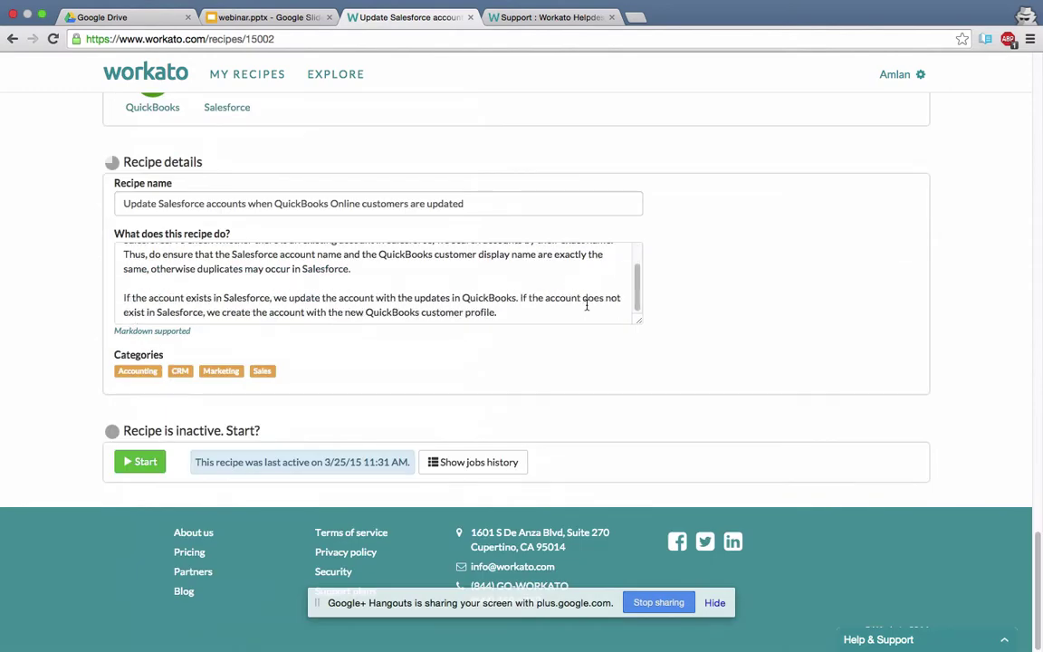
scroll(915, 236, up, 20)
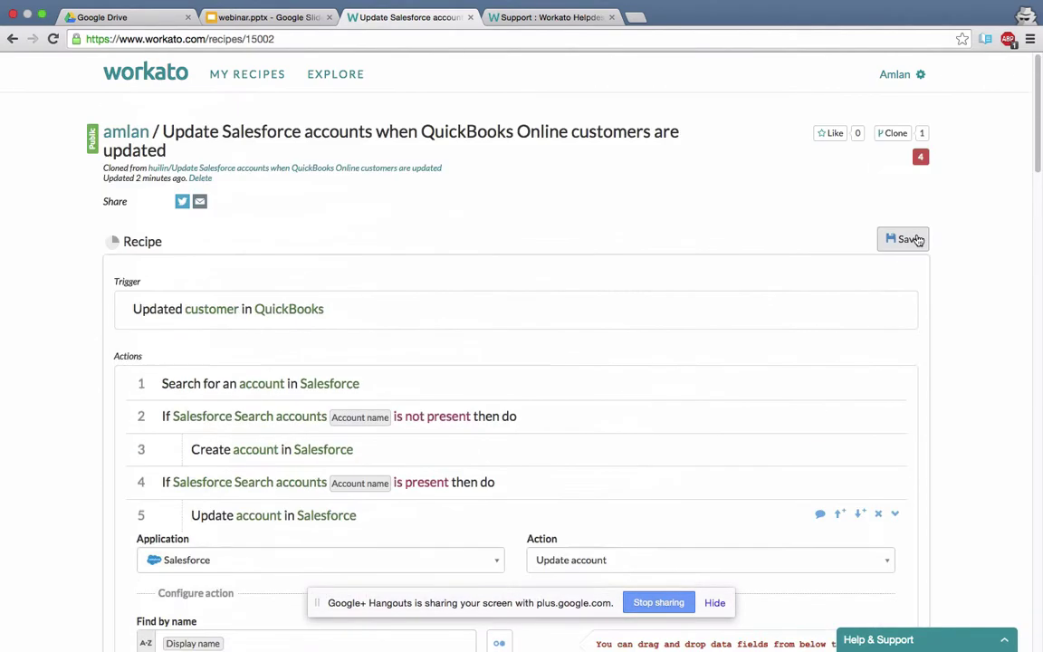
click(915, 239)
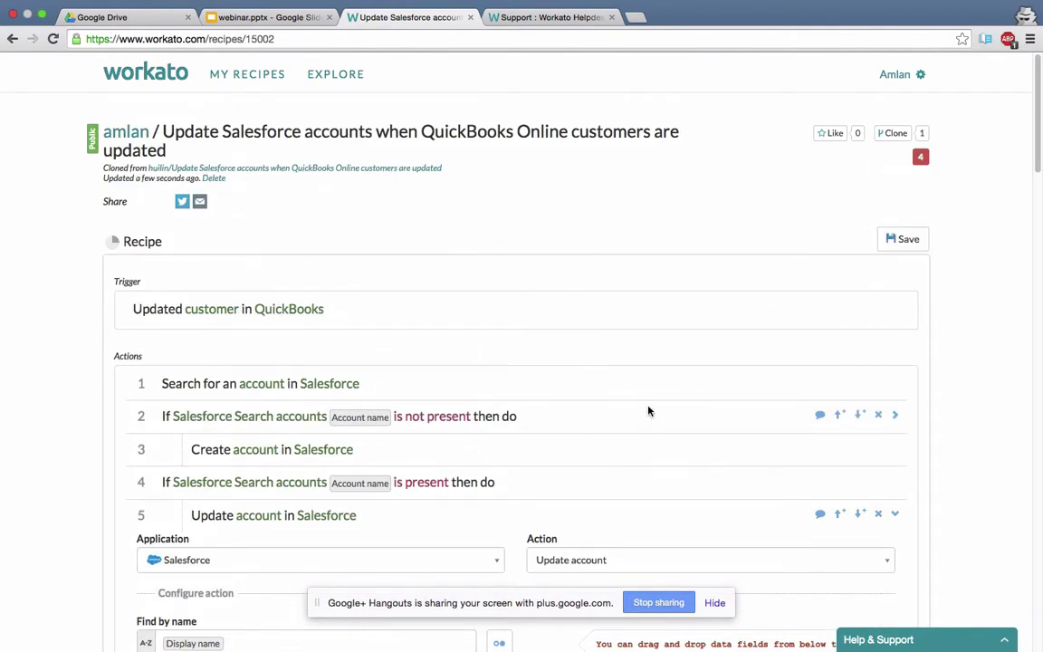
scroll(648, 410, down, 20)
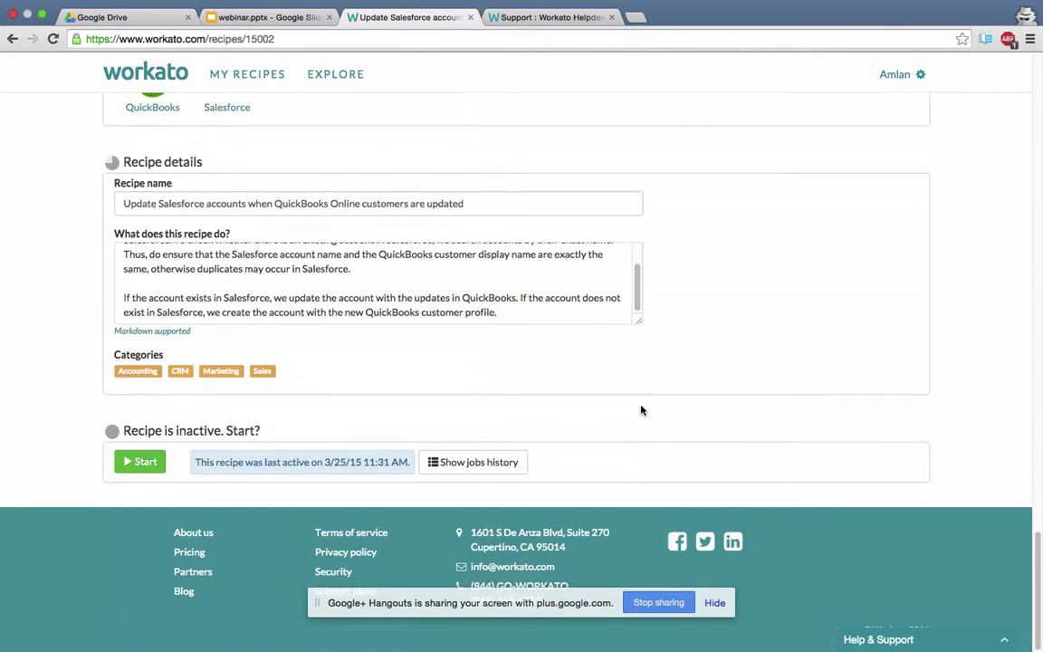
click(139, 461)
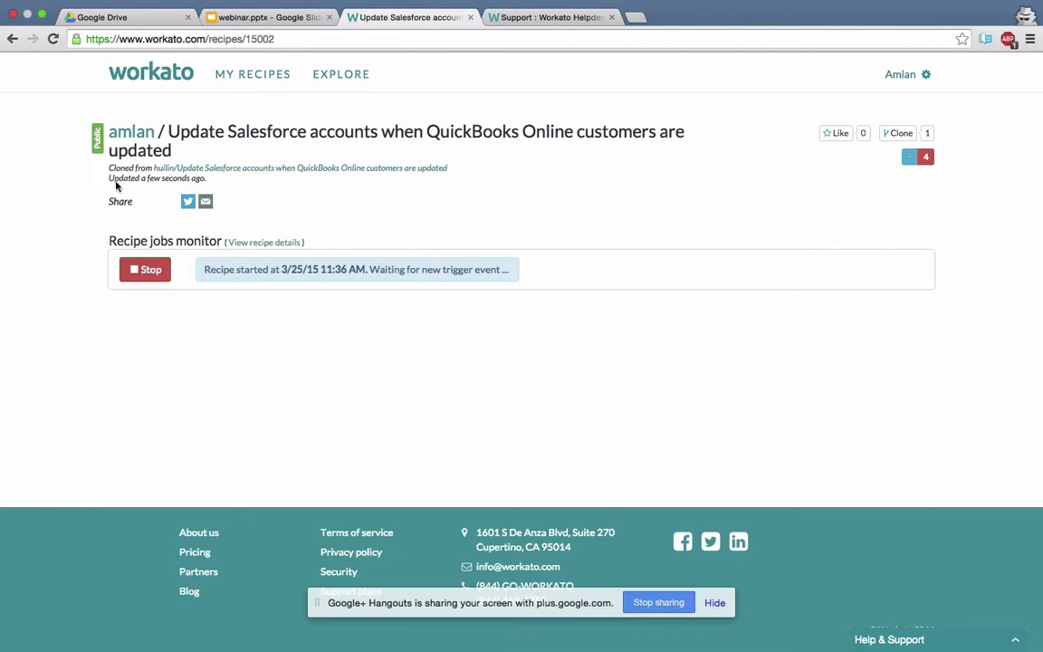
Rerun the latest failed job, which fails again on Email__c, then stop the recipe.
click(52, 38)
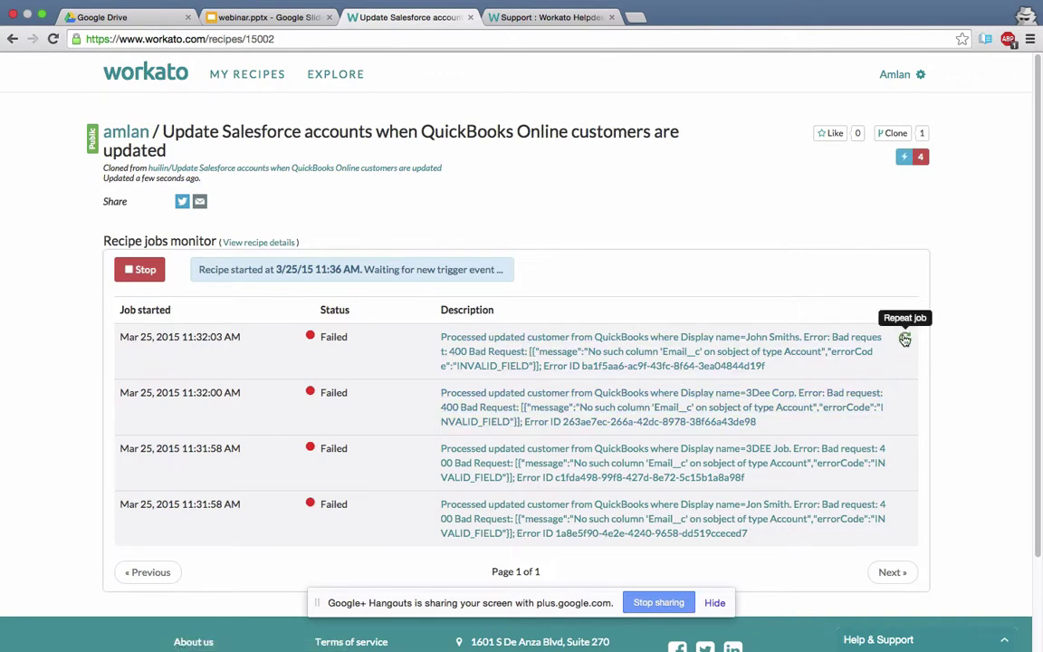
click(904, 339)
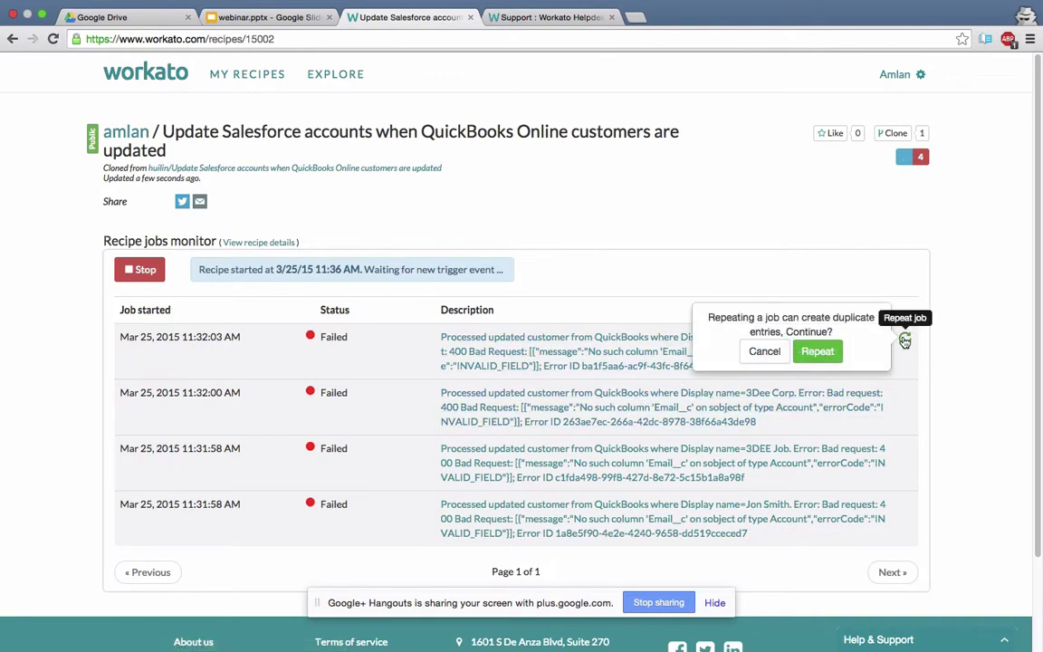
click(819, 352)
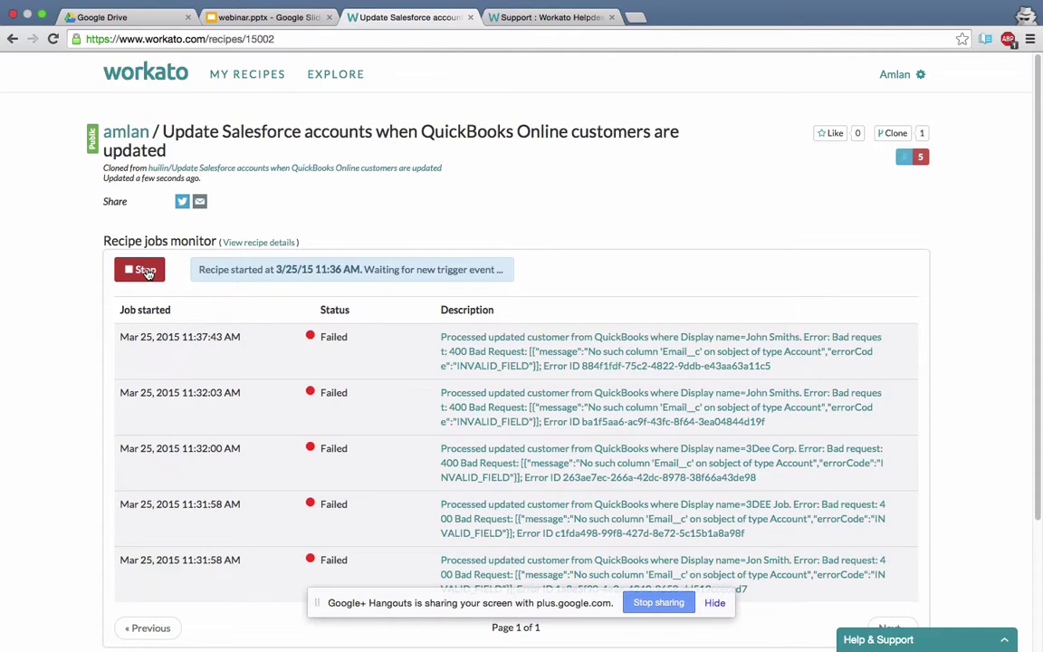
click(145, 270)
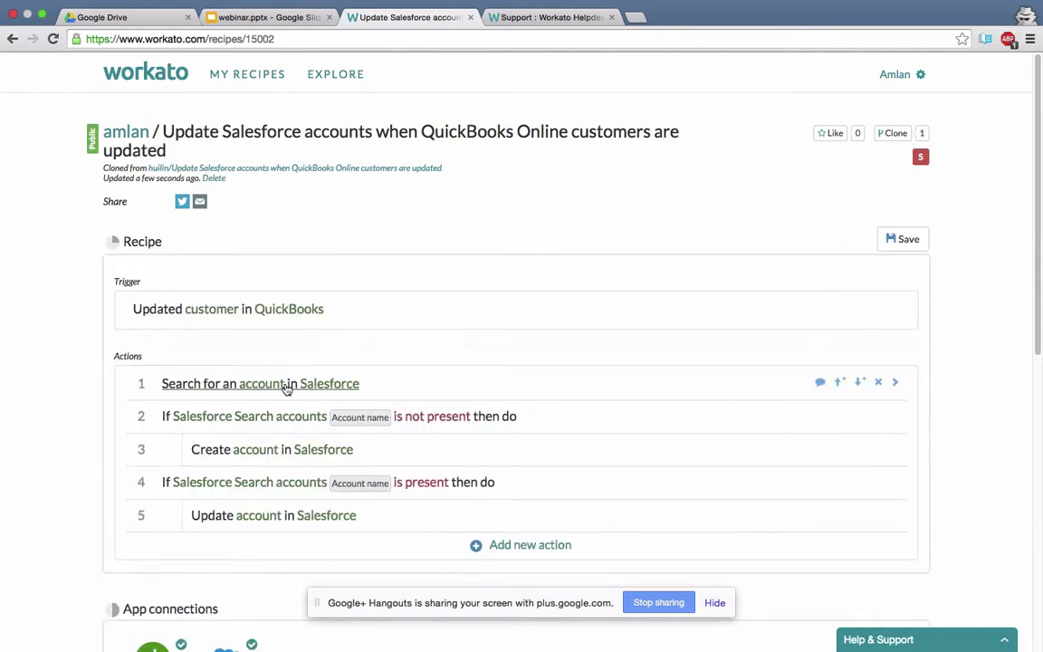
scroll(291, 408, down, 8)
click(444, 466)
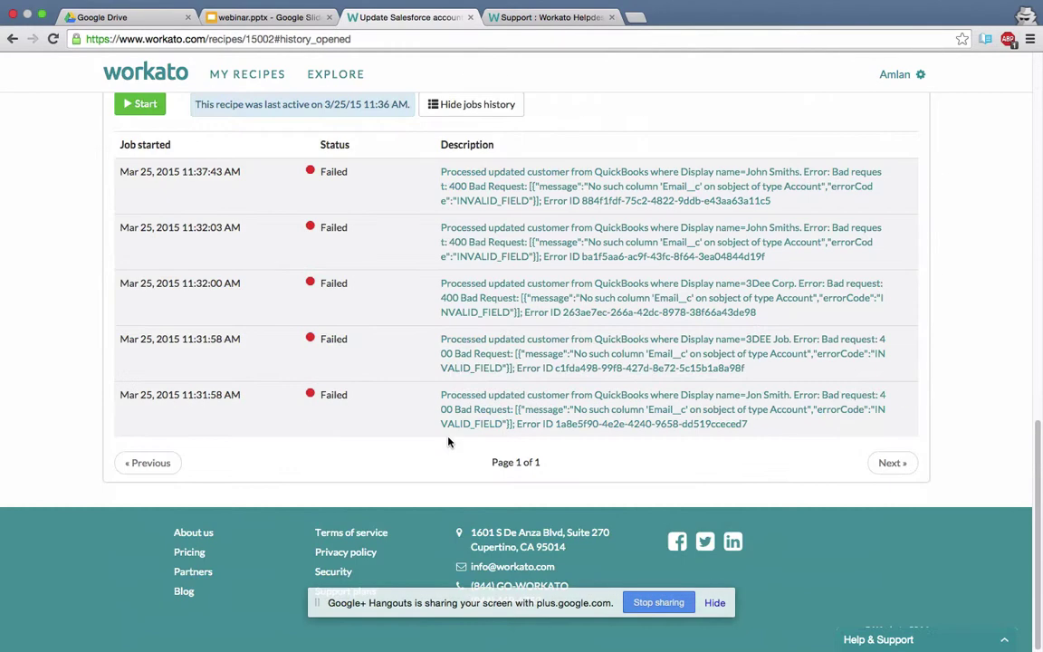
click(903, 231)
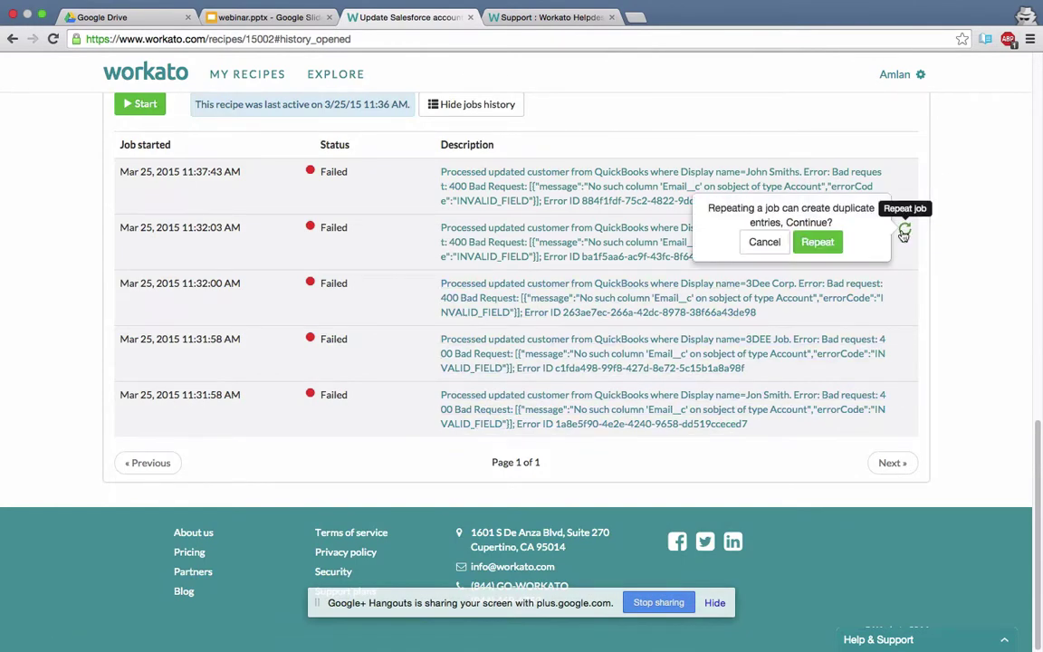
click(817, 242)
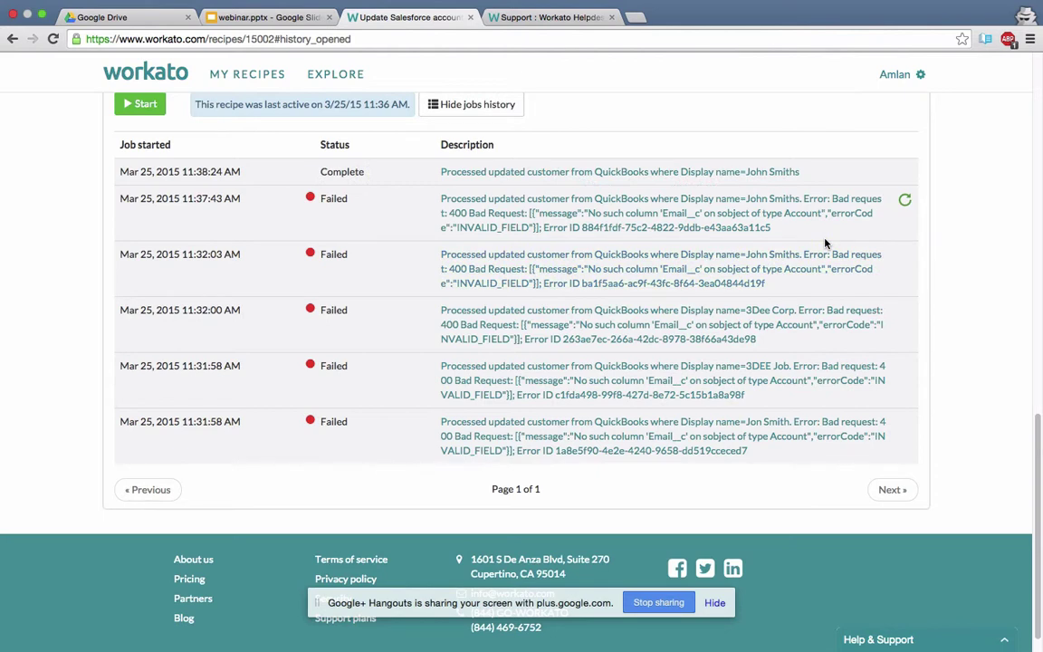
click(639, 174)
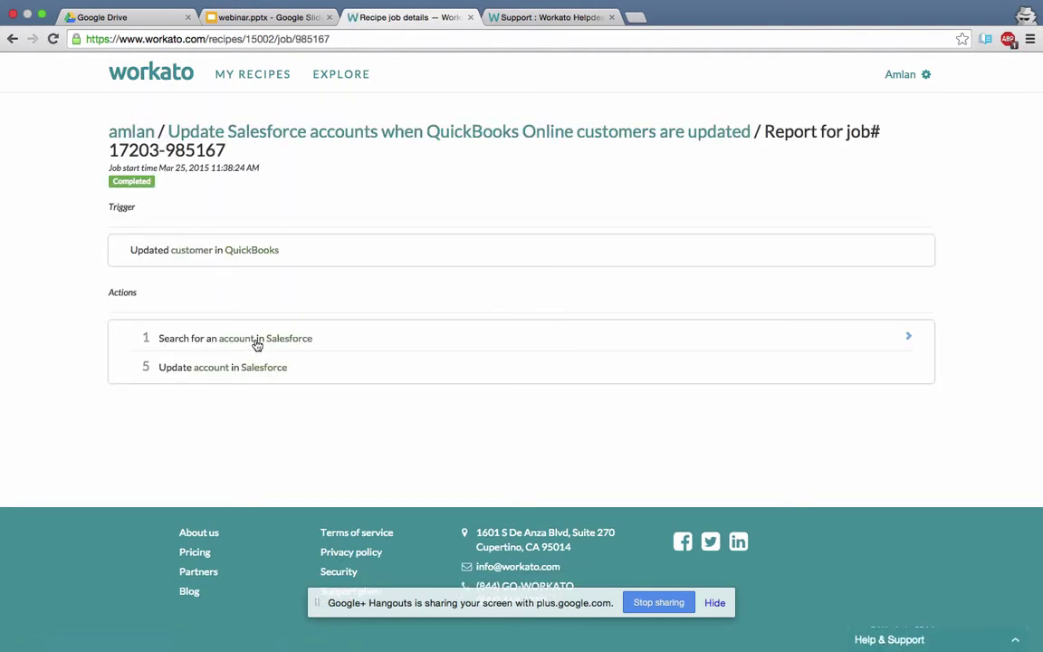
click(307, 340)
click(249, 465)
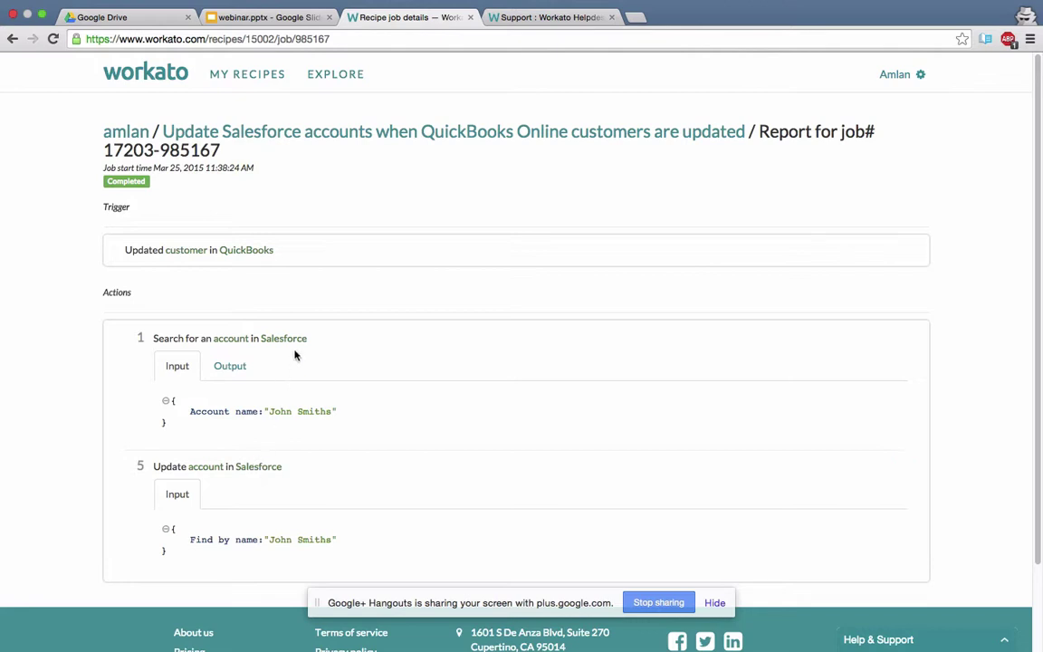
scroll(297, 344, down, 2)
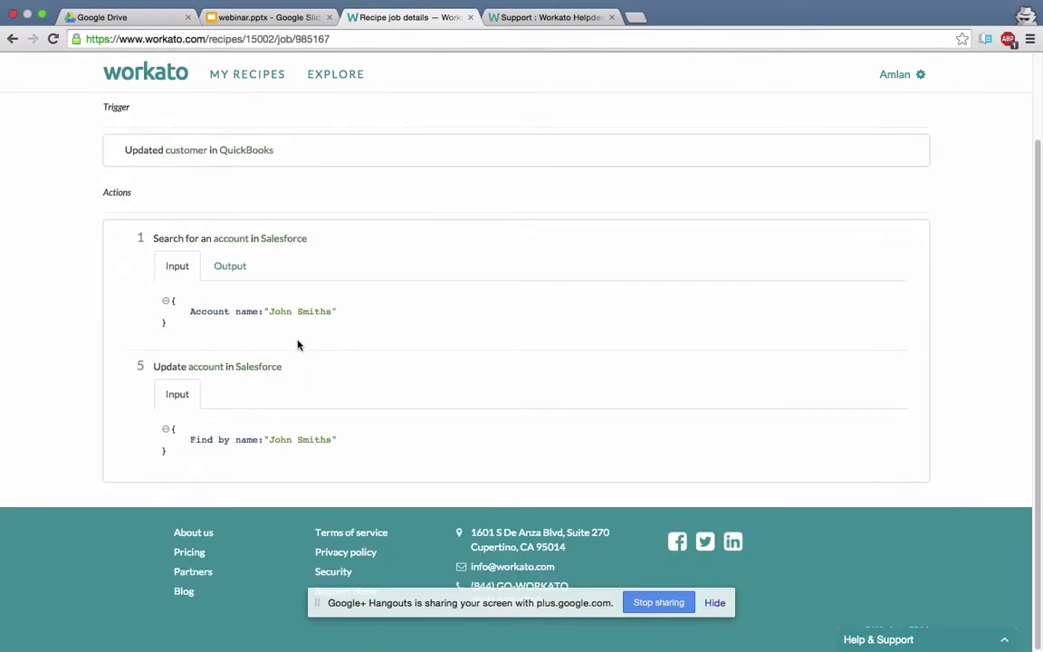
scroll(298, 344, up, 2)
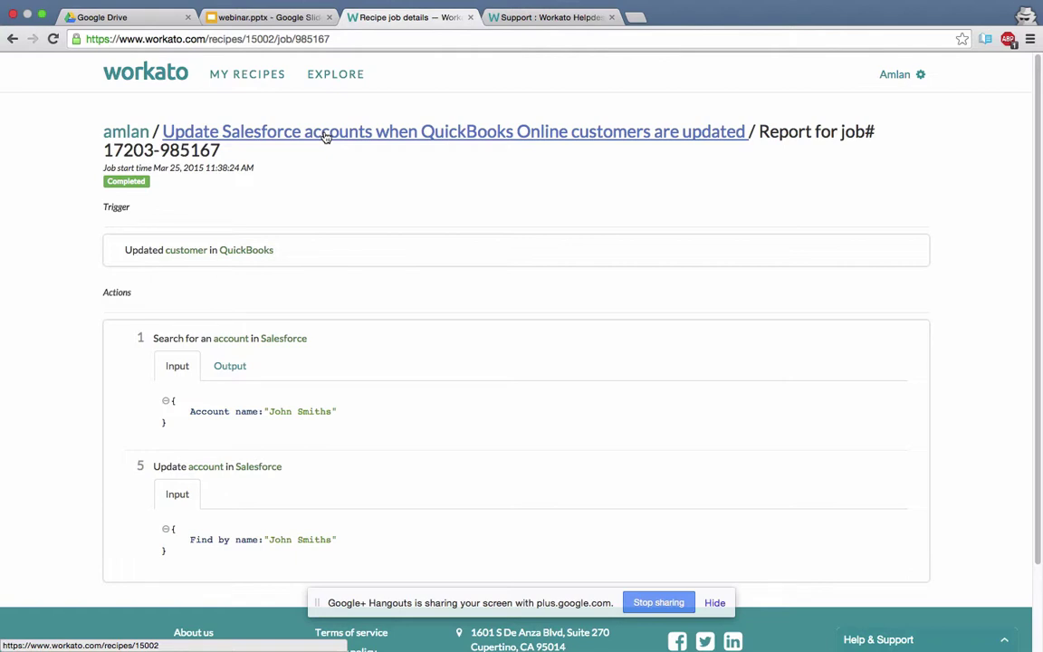
Go back to the recipe from the job report, then open the My Recipes list.
click(325, 135)
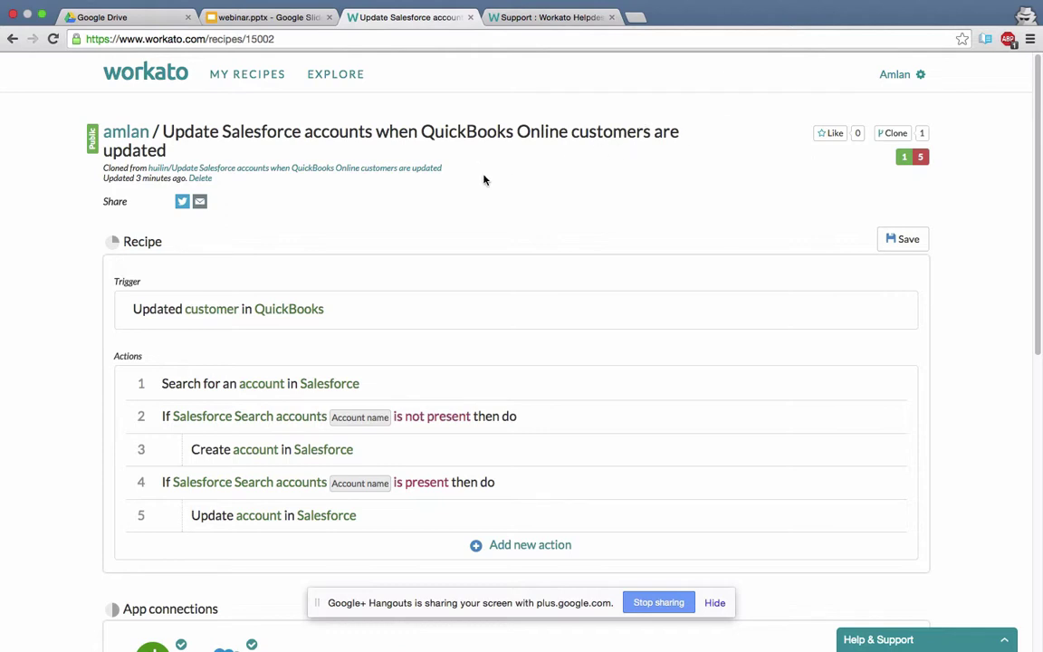
scroll(484, 179, down, 5)
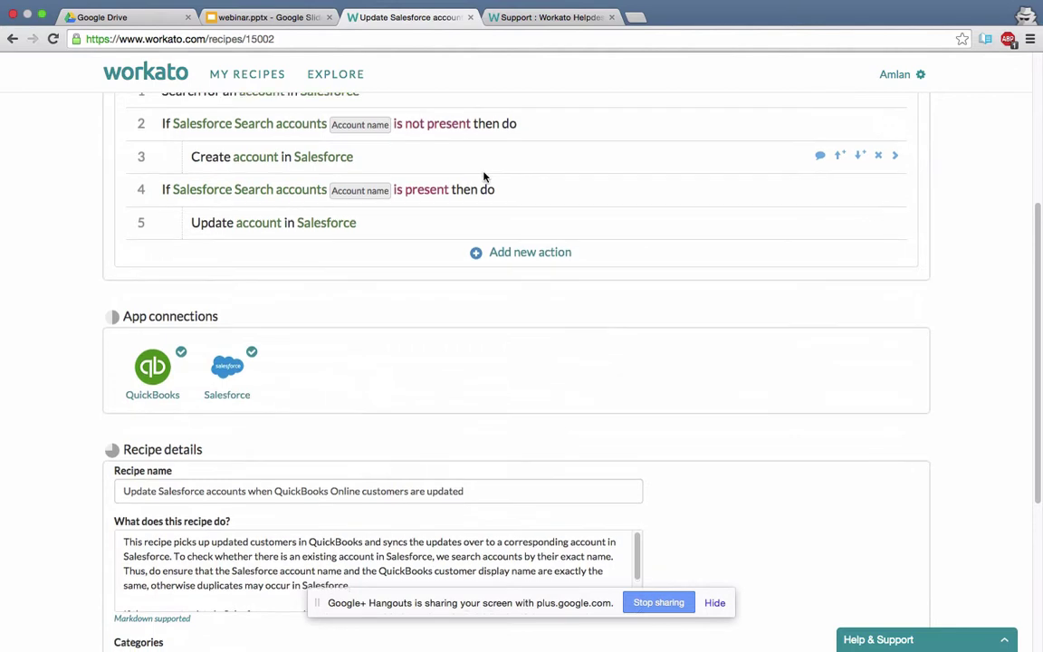
click(273, 79)
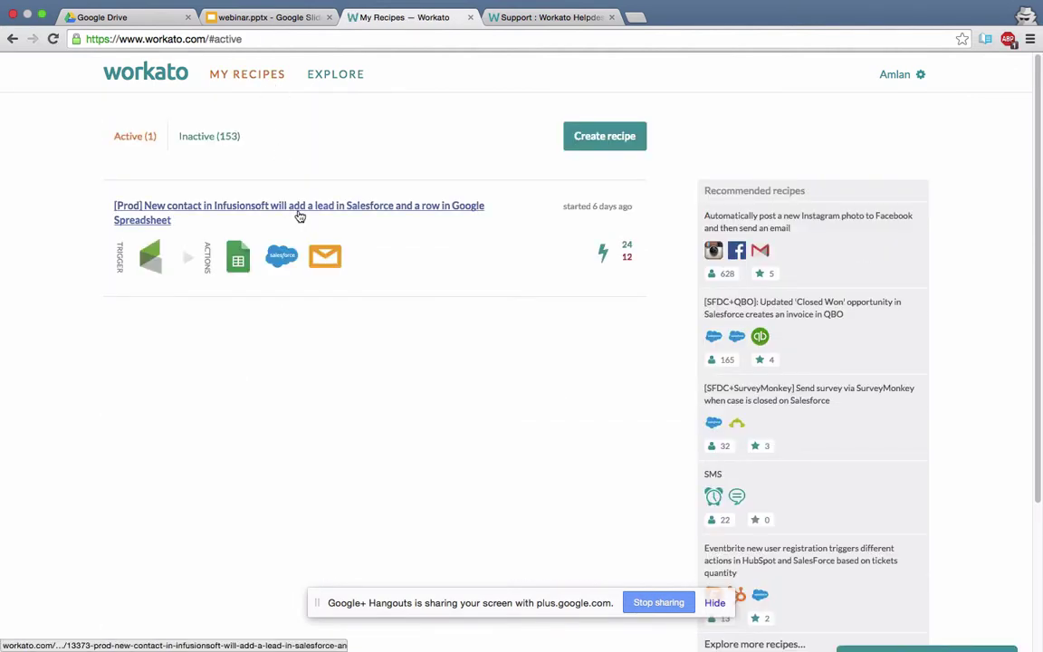
Create a new recipe triggered by a Clock New timer event.
click(596, 140)
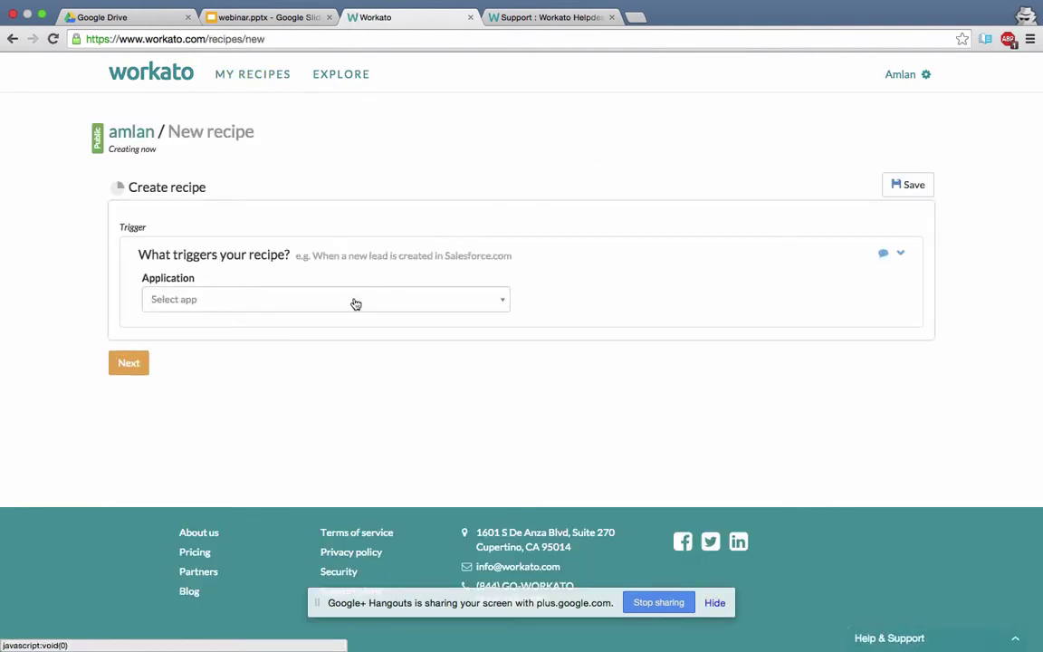
click(355, 303)
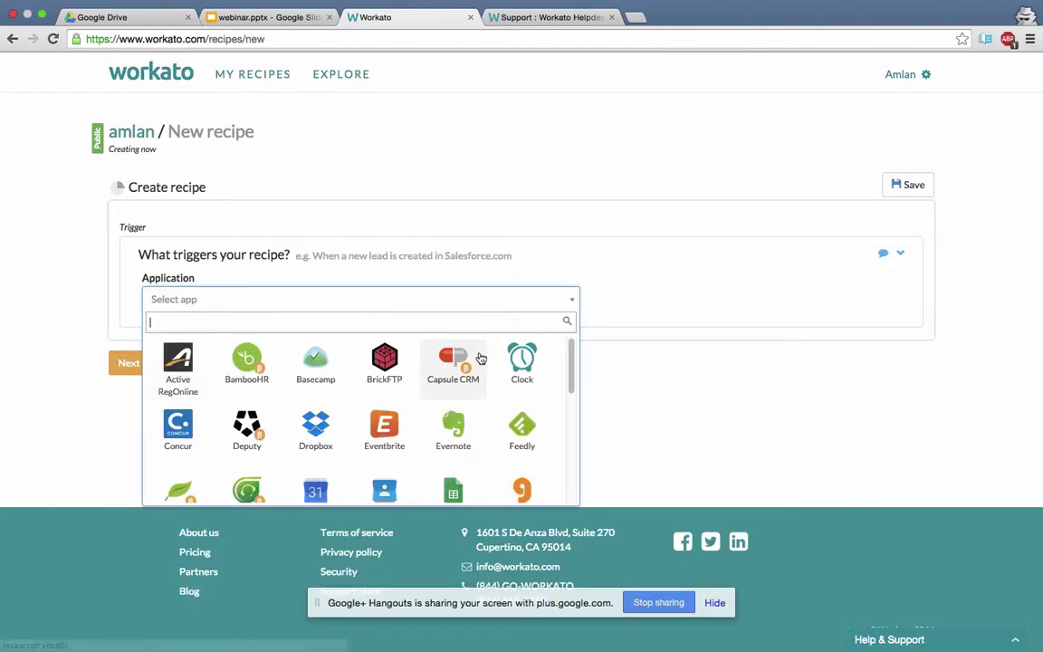
click(514, 362)
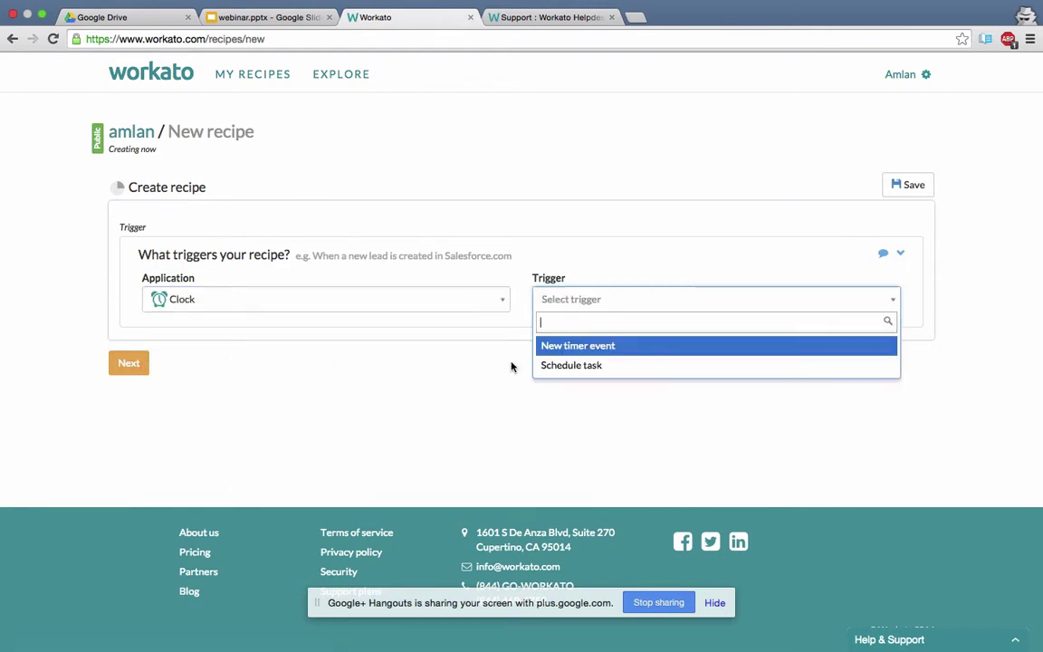
click(569, 346)
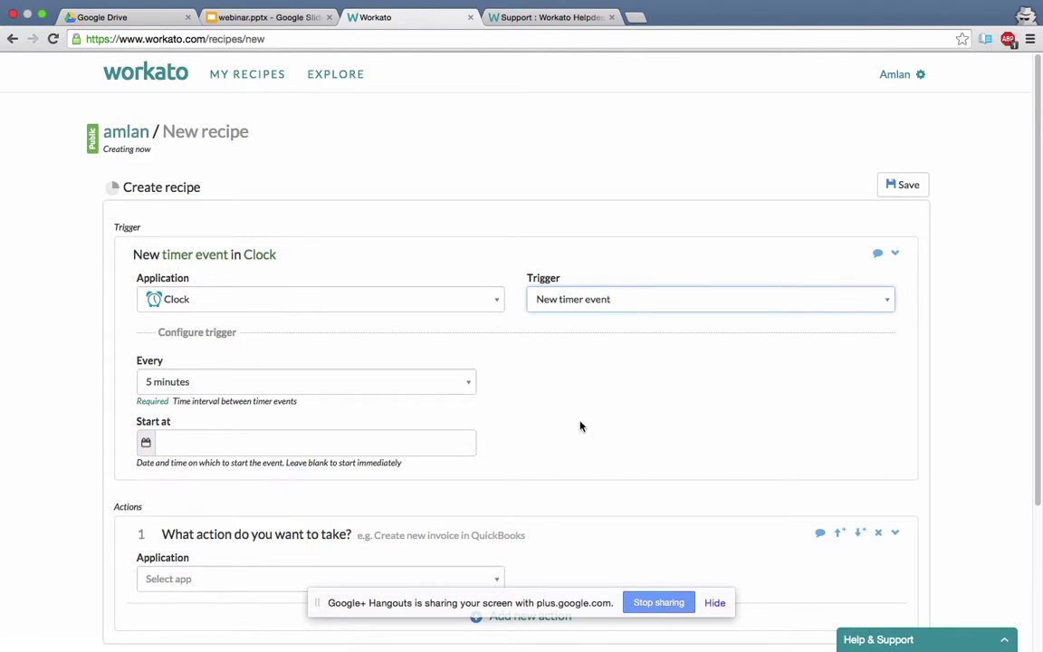
Add a Google Sheets action targeting the spreadsheet Demo Google Sheet for contacts.
scroll(346, 581, down, 3)
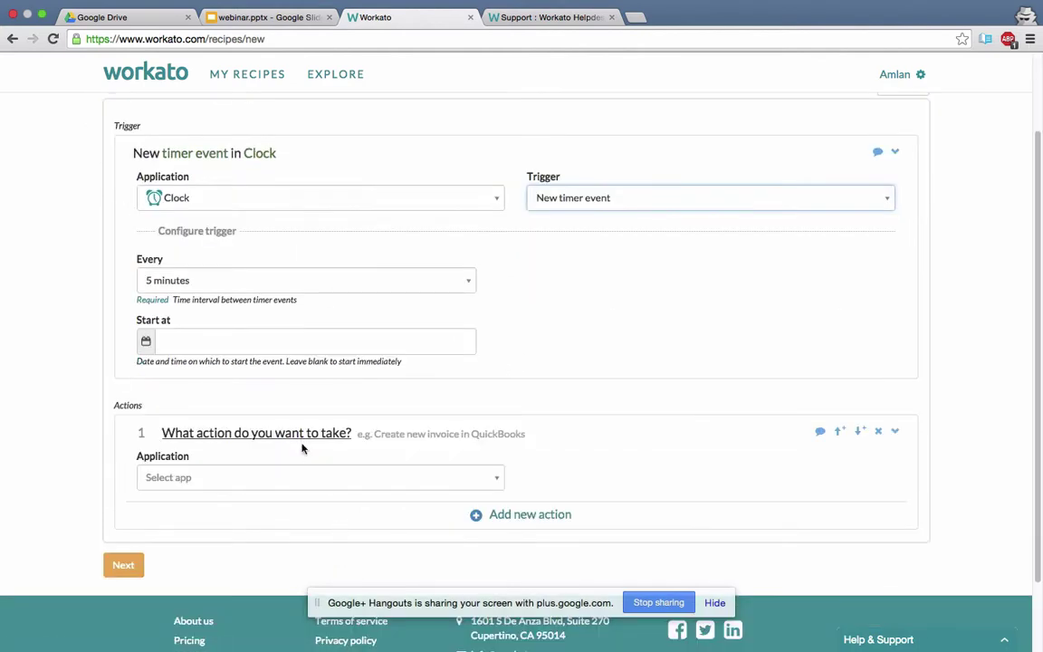
click(308, 477)
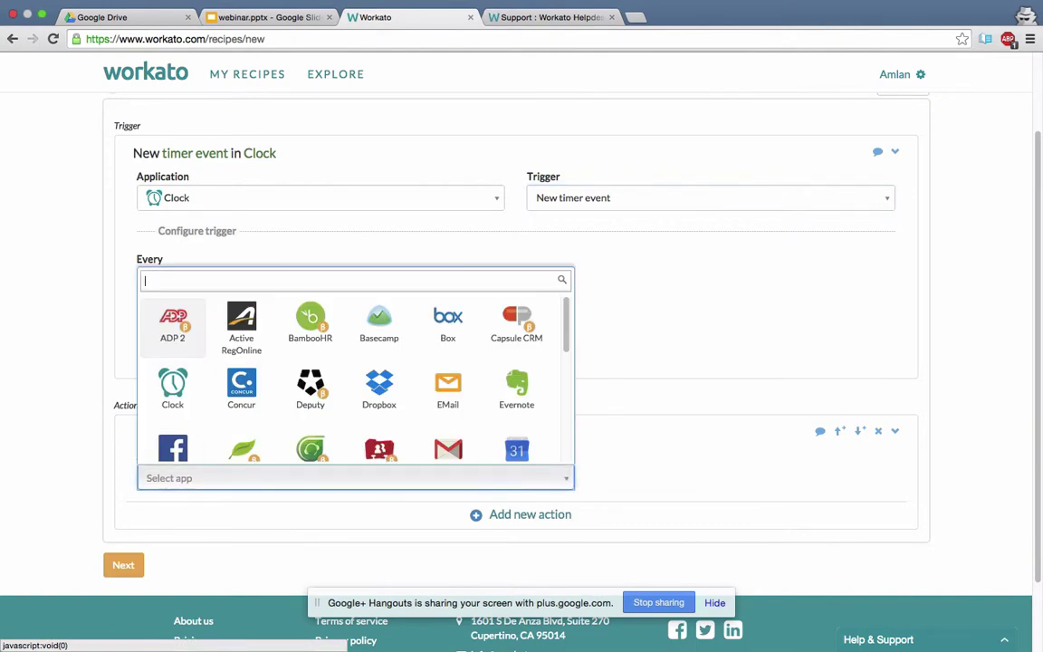
text(googl)
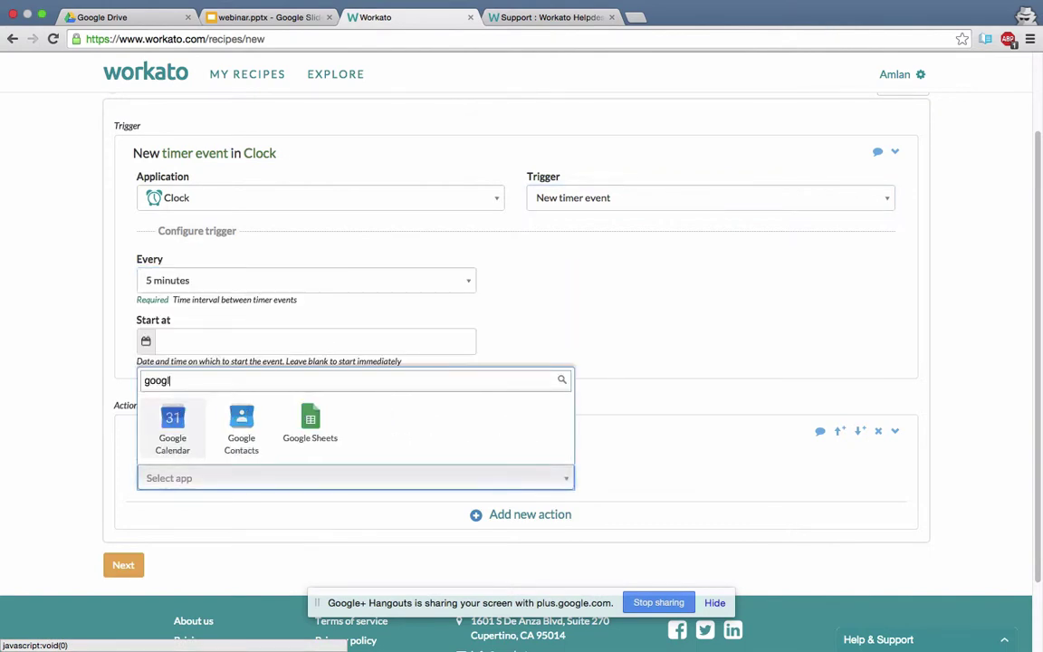
text(e)
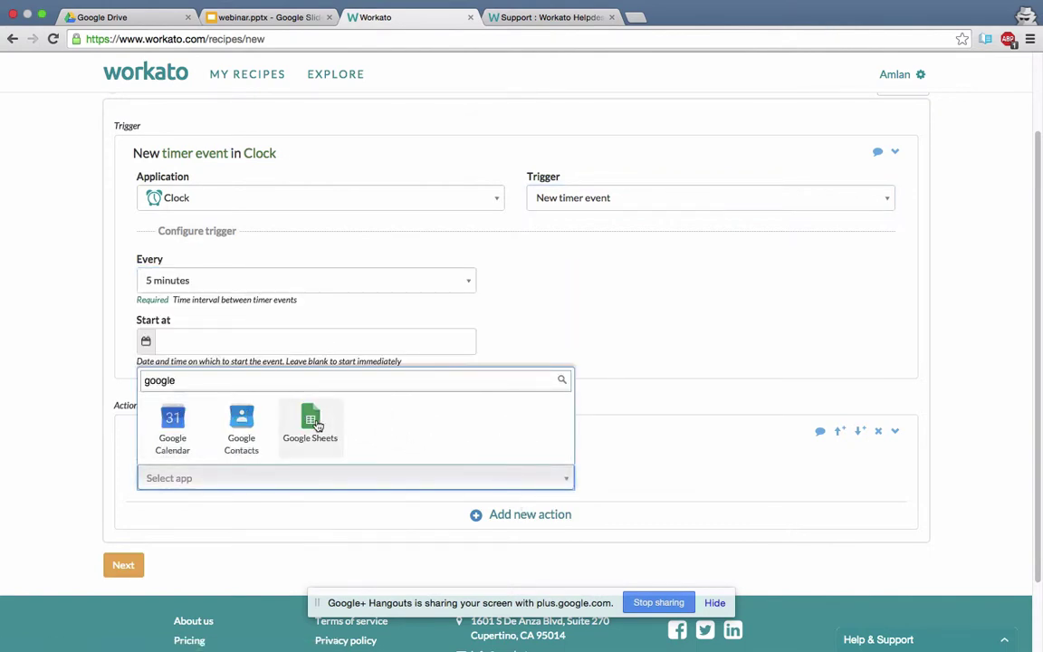
click(316, 425)
scroll(329, 409, down, 2)
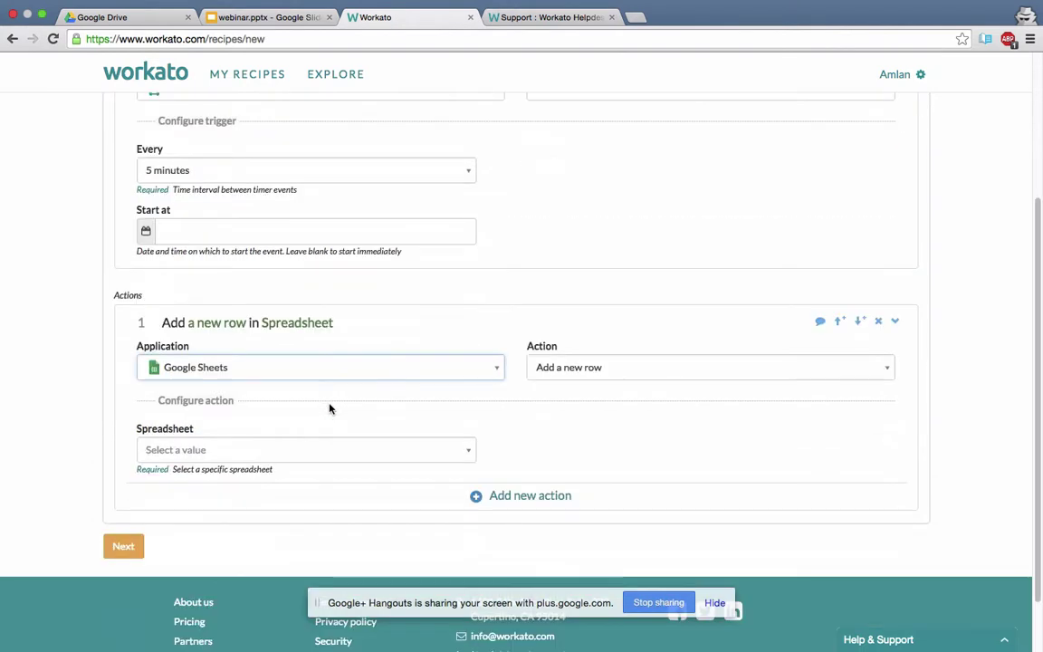
click(443, 453)
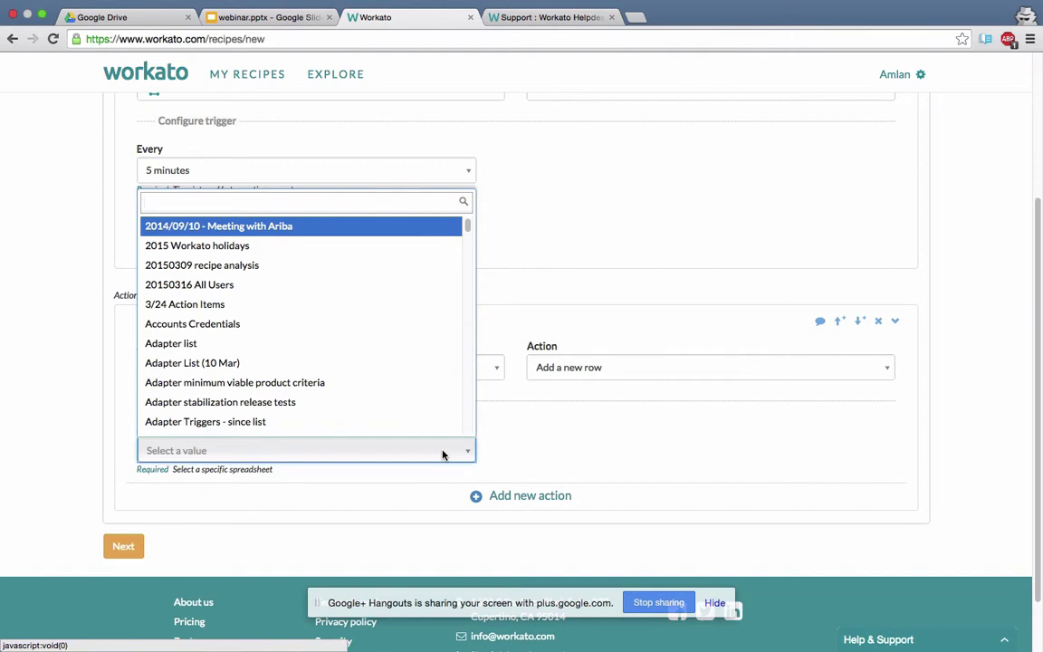
text(dem)
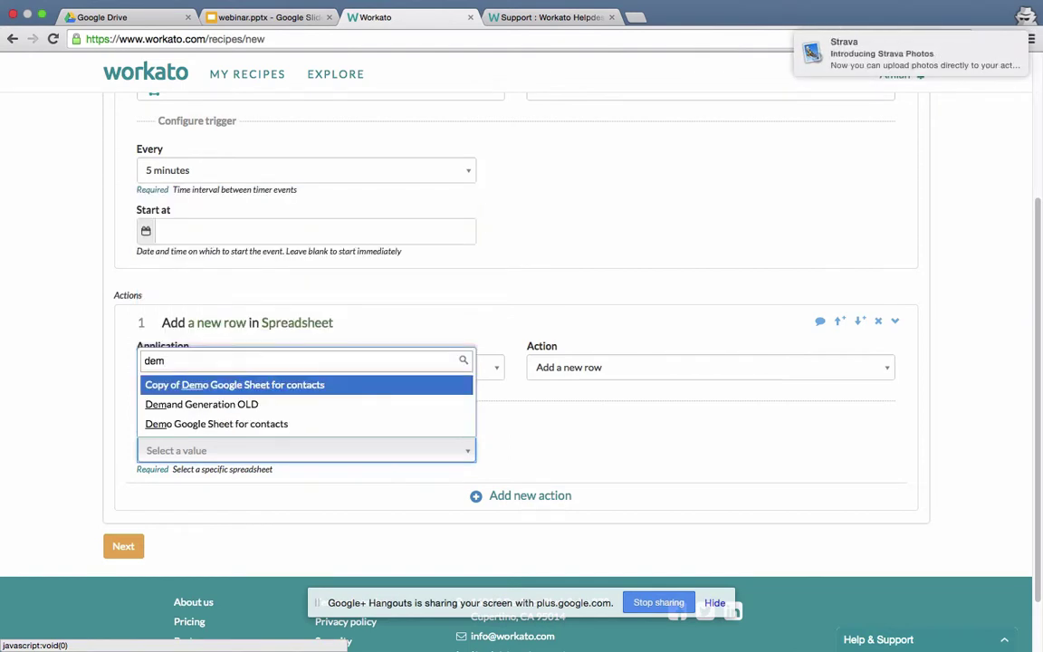
click(274, 423)
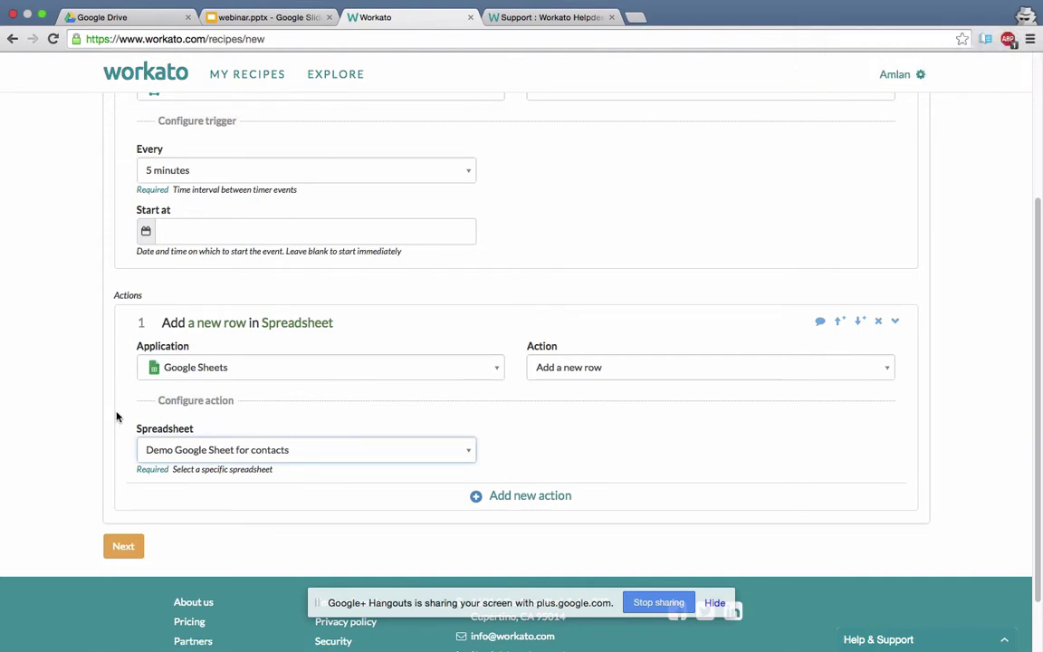
scroll(116, 416, up, 1)
scroll(116, 416, down, 2)
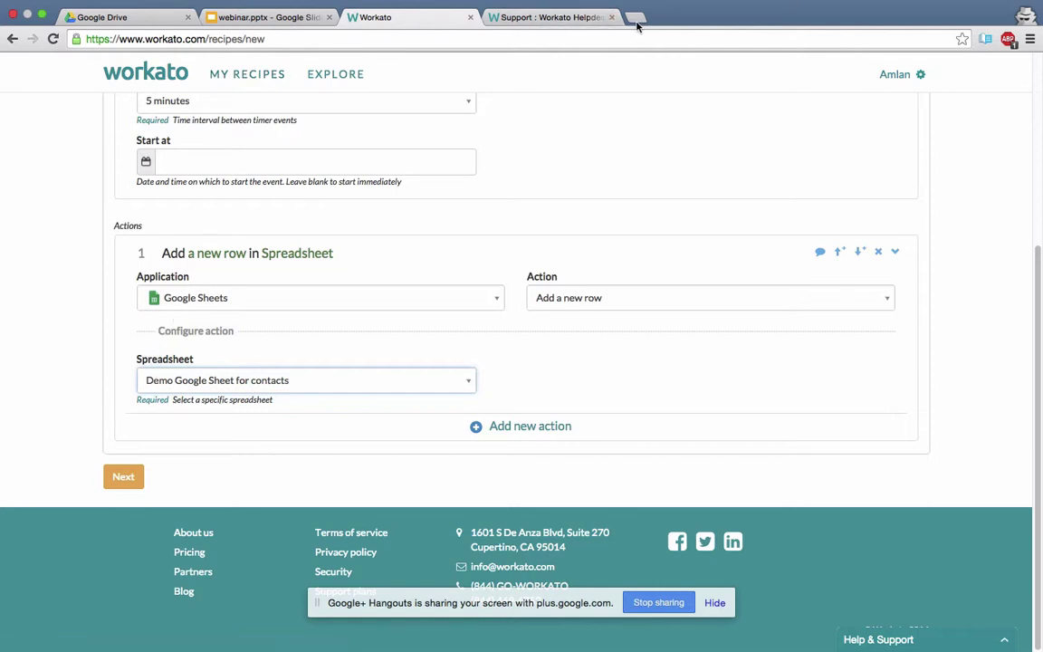
Search Drive for 'demo', check Demo Google Sheet for contacts' headers, then return to Workato.
click(135, 23)
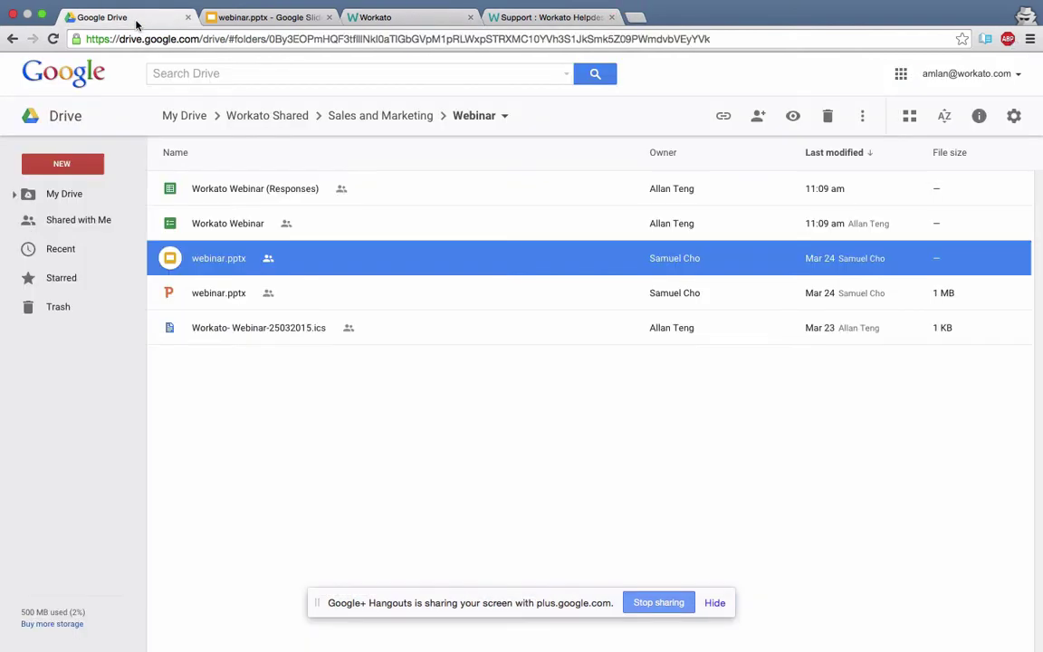
click(188, 76)
text(demo)
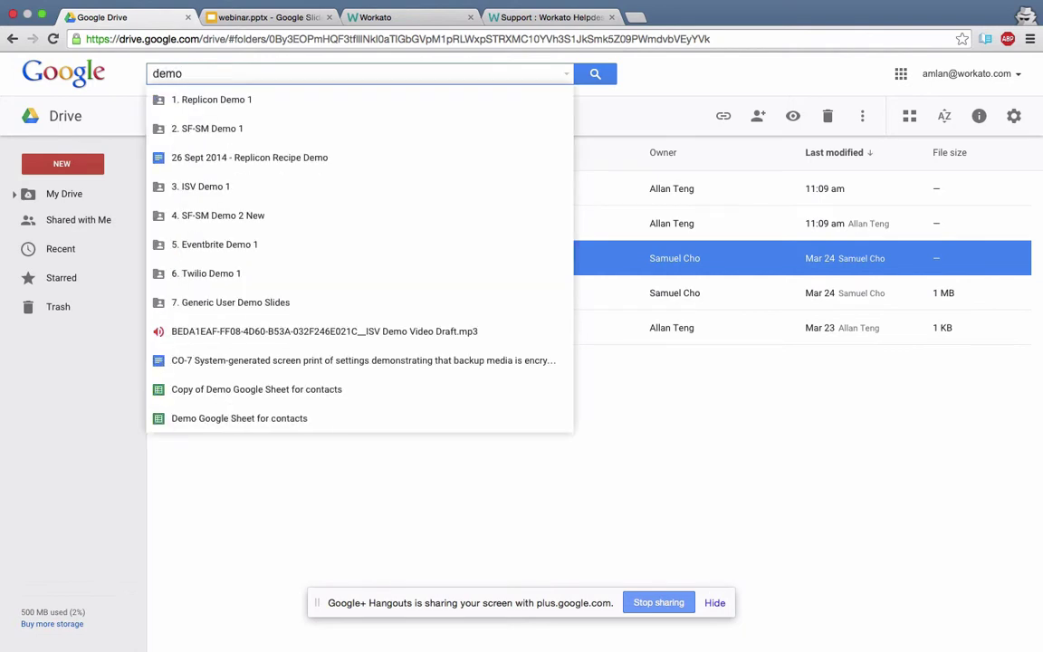
click(207, 420)
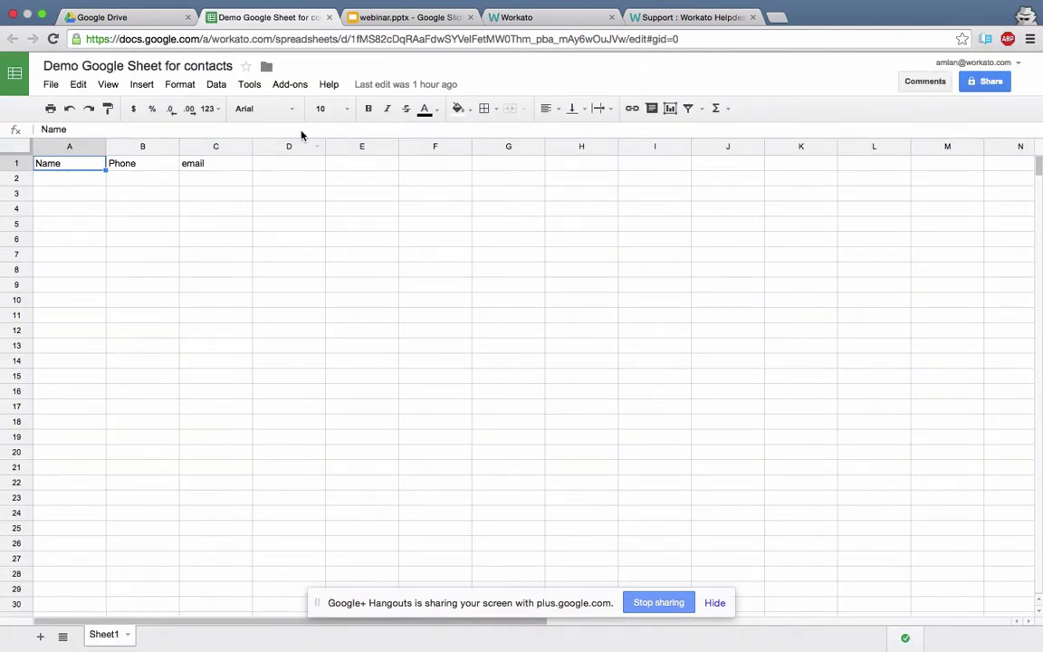
click(523, 19)
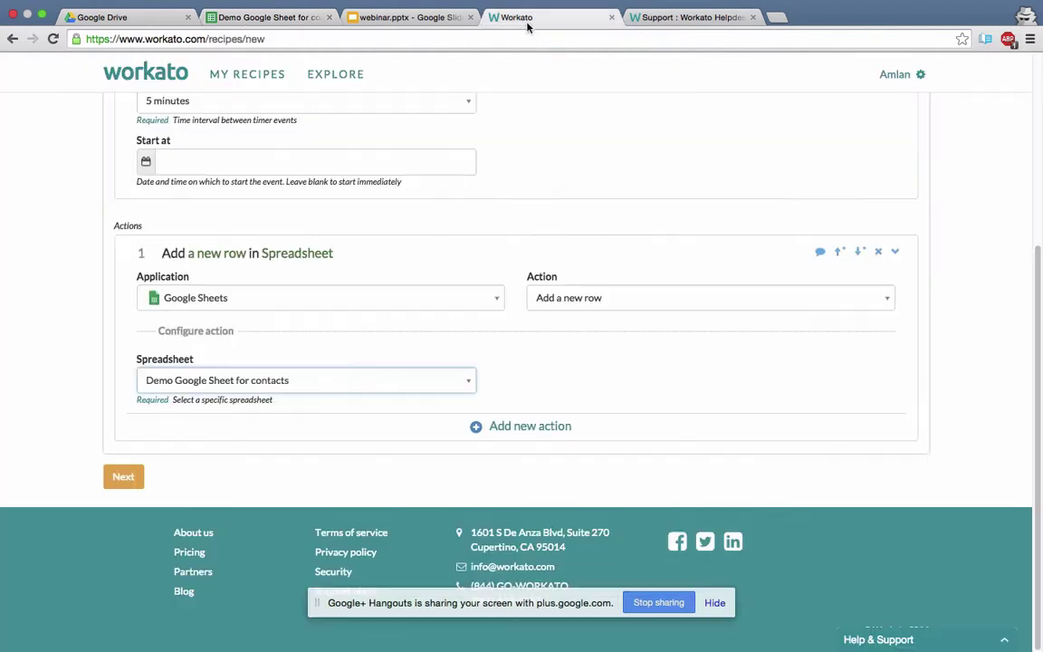
Search 'demo' and select Copy of Demo Google Sheet for contacts as the action's spreadsheet.
click(468, 381)
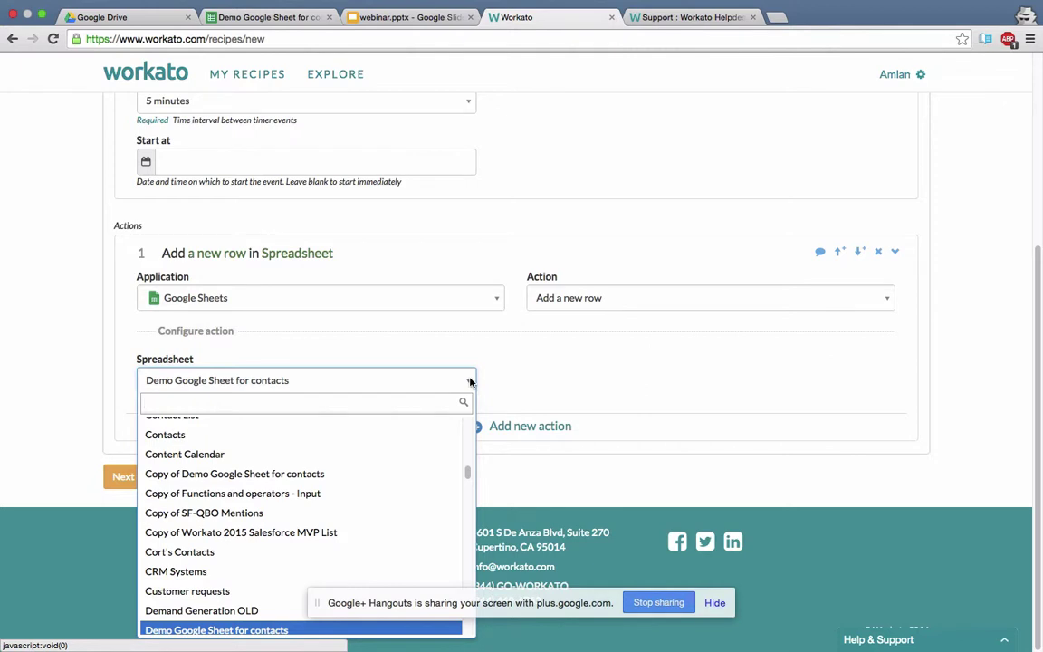
text(demo)
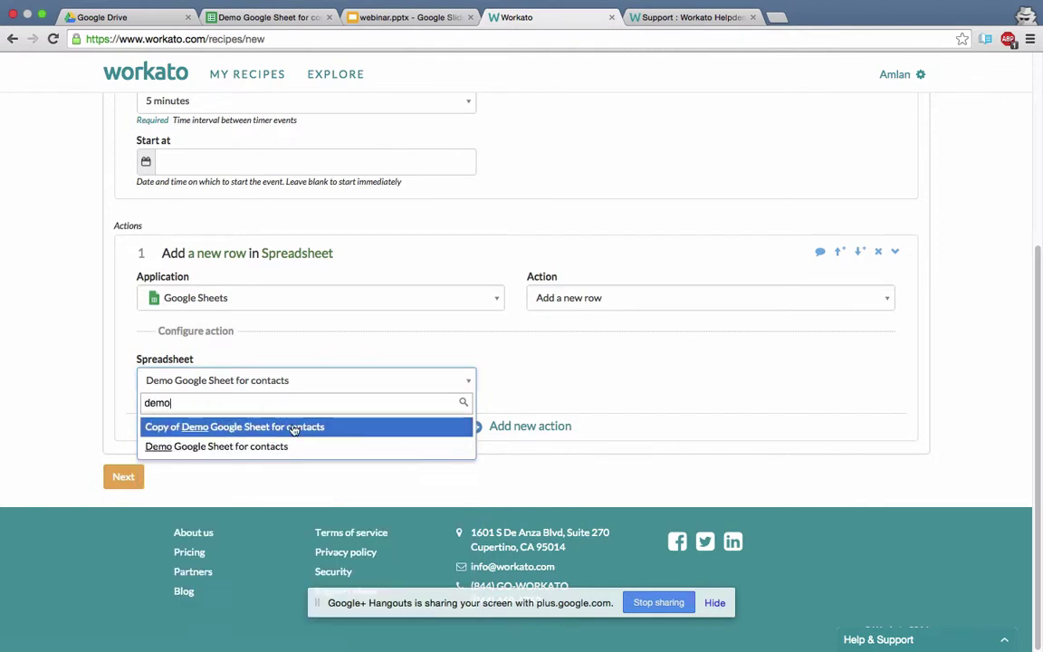
click(295, 427)
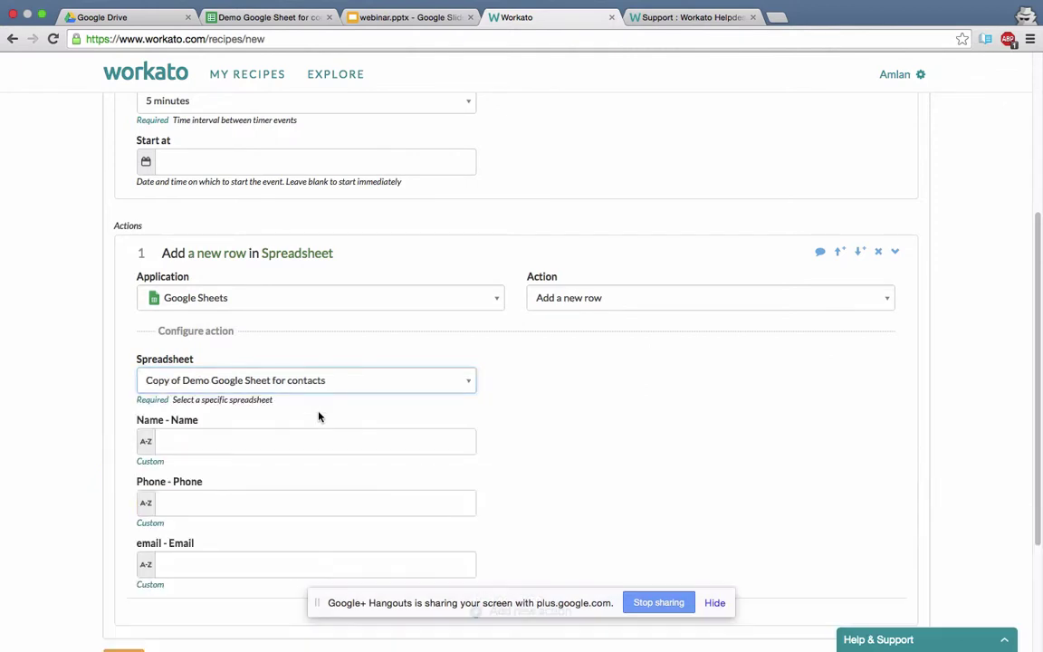
scroll(144, 439, up, 1)
scroll(140, 430, down, 5)
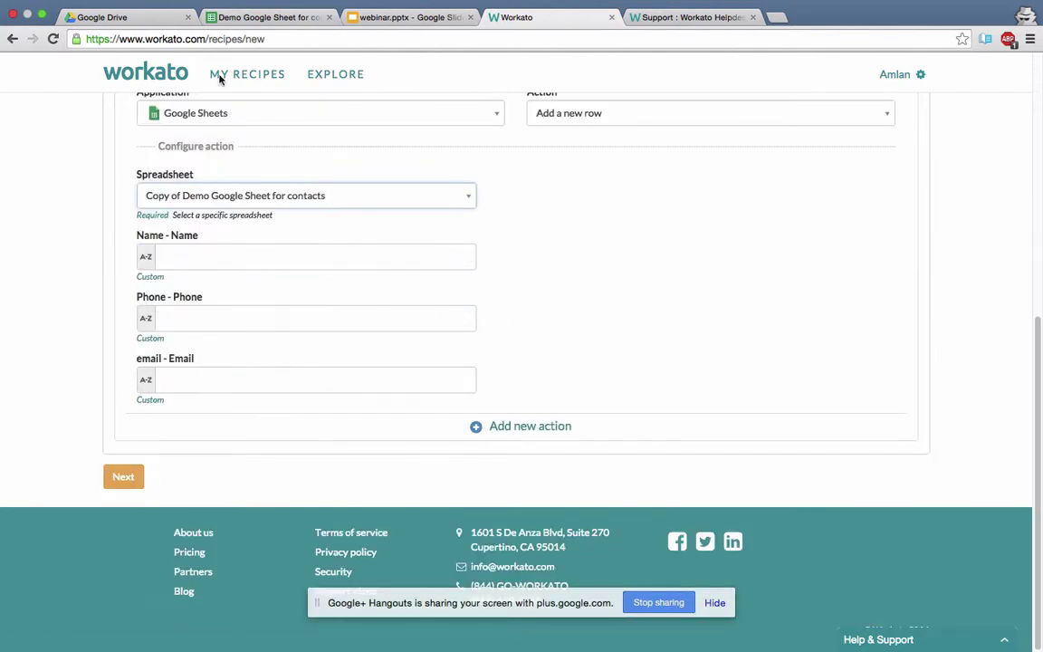
click(181, 18)
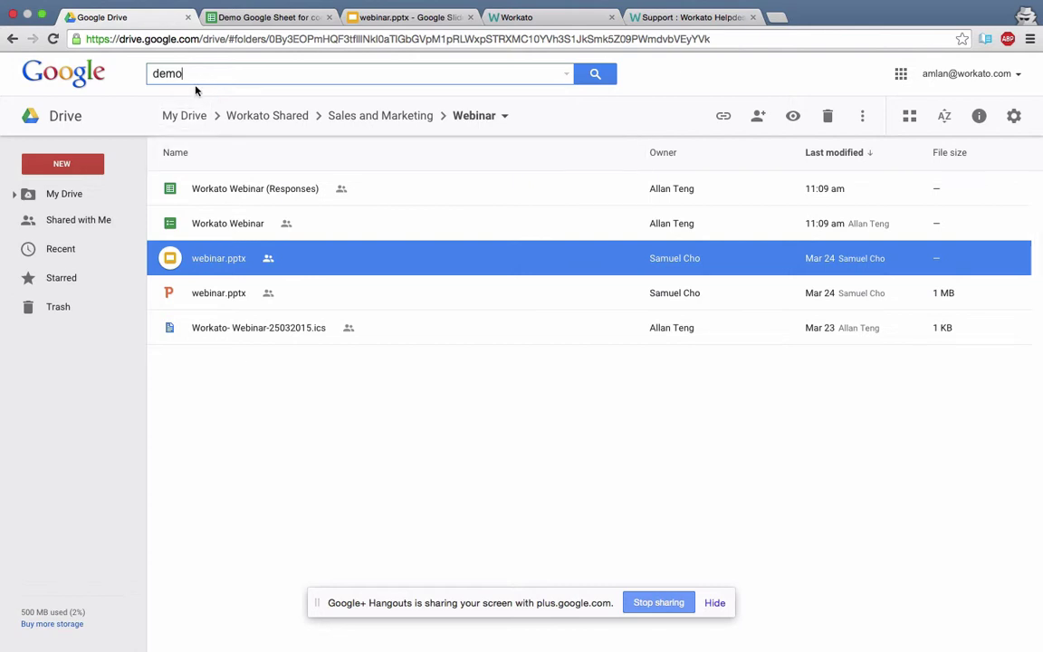
Search Drive for 'copy' and view Copy of Demo Google Sheet for contacts' sample row.
key(BackSpace)
key(BackSpace)
key(BackSpace)
key(BackSpace)
text(copy)
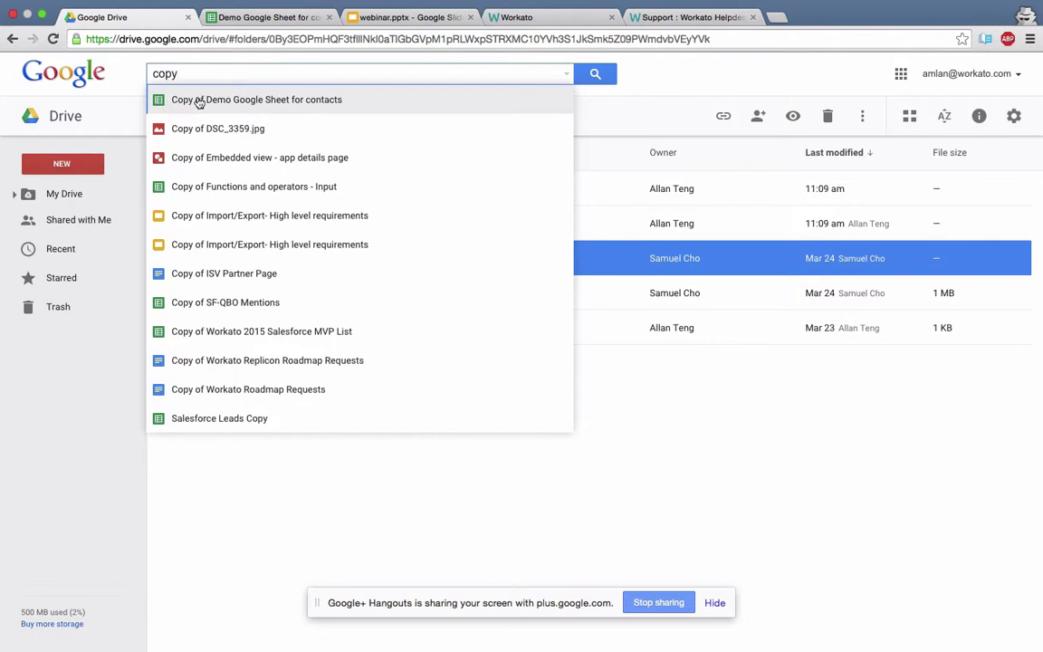
click(195, 99)
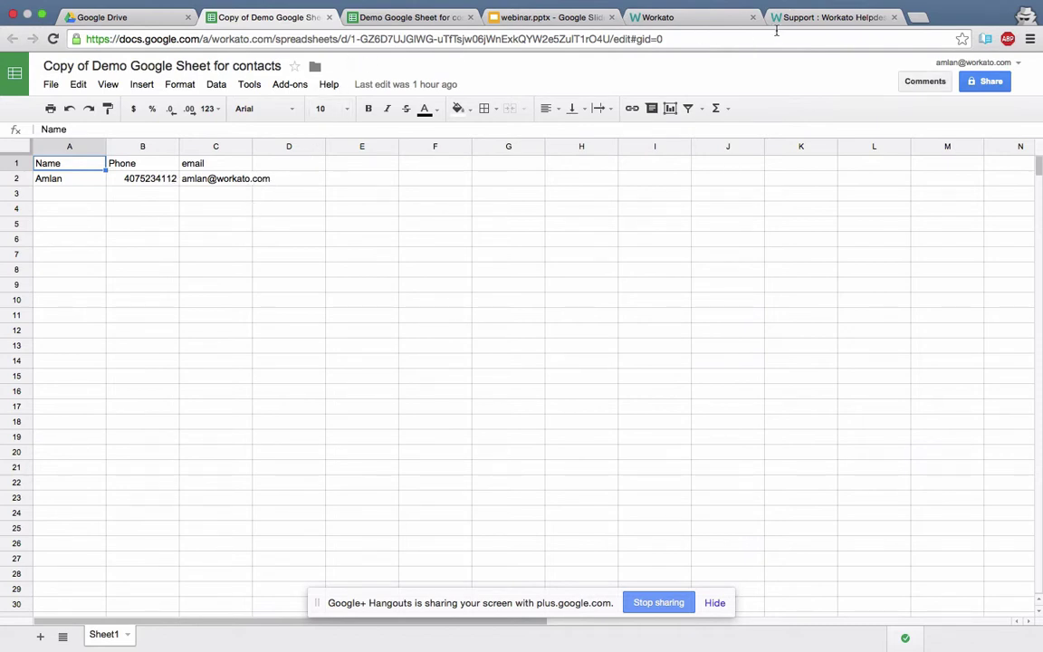
click(684, 18)
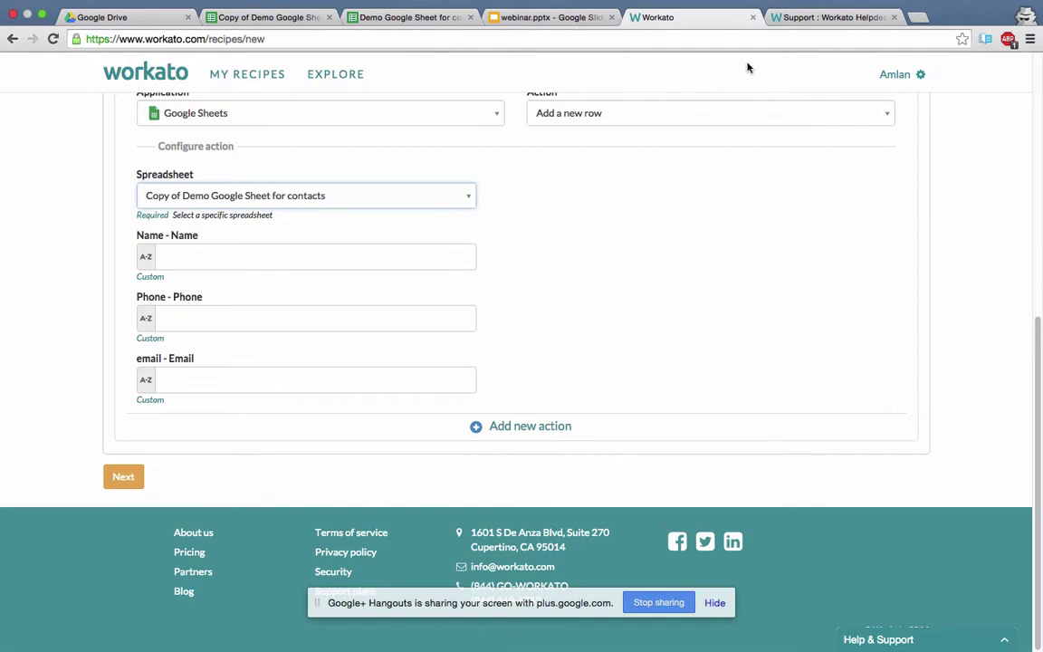
scroll(709, 201, up, 3)
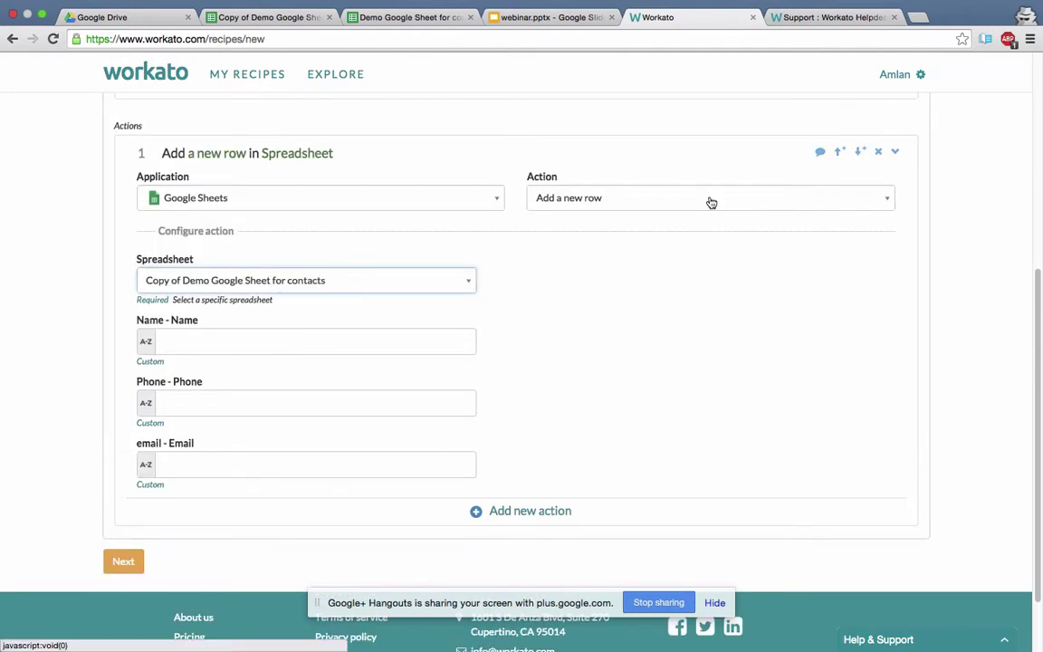
scroll(710, 197, down, 3)
Search the Helpdesk for 'google sheets' and read the setup article's header-plus-sample-row example.
click(784, 18)
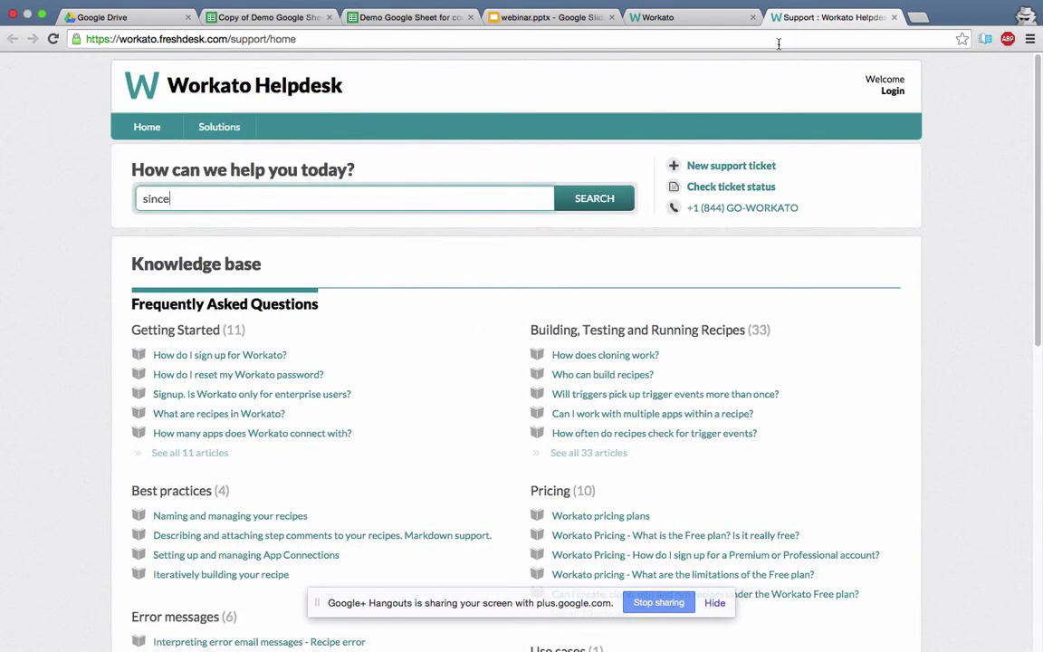
click(380, 197)
key(BackSpace)
key(BackSpace)
key(BackSpace)
key(BackSpace)
key(BackSpace)
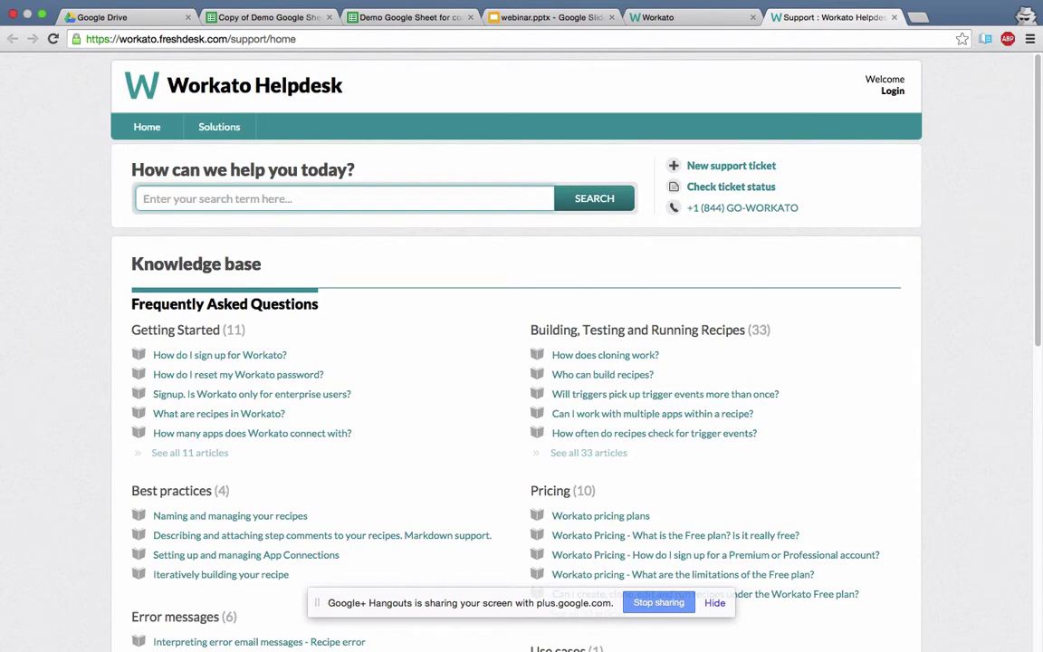
text(google sheets)
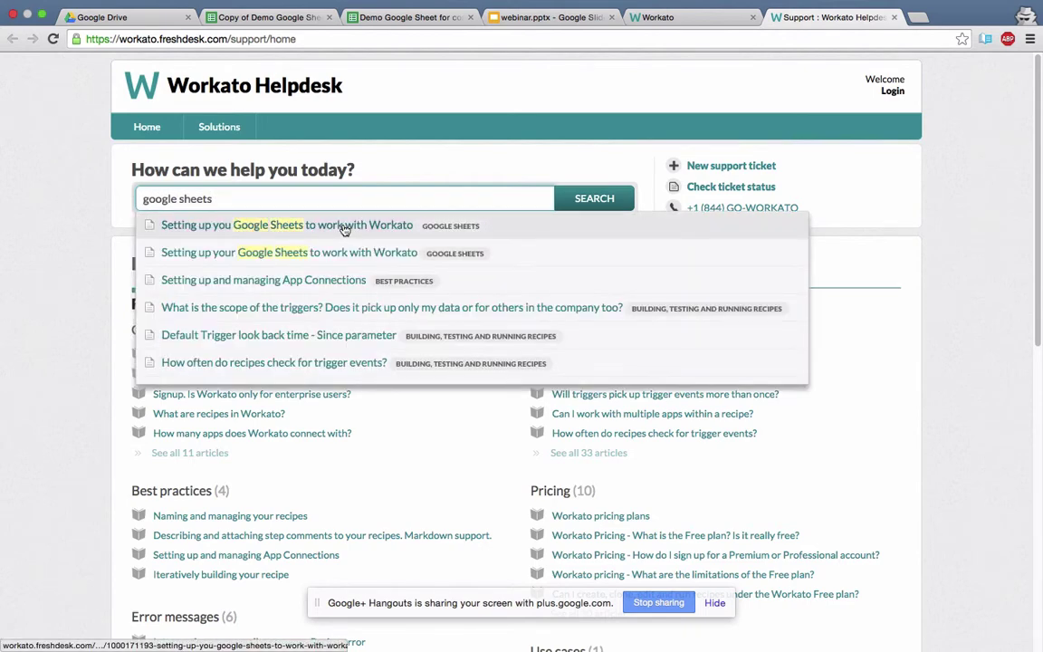
click(341, 252)
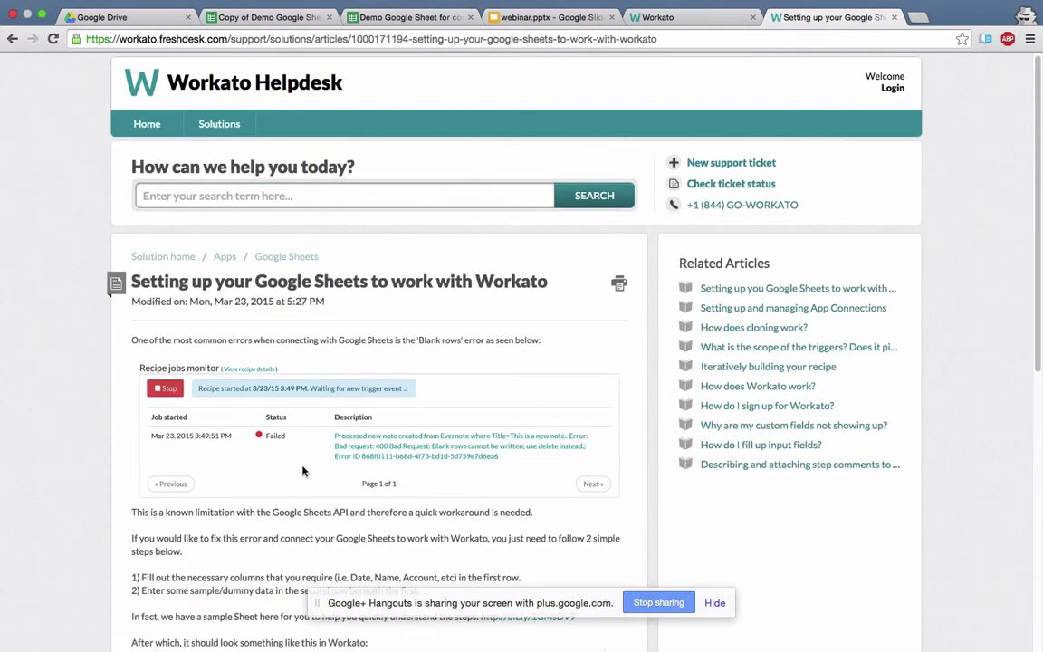
scroll(303, 469, down, 5)
scroll(303, 469, down, 5)
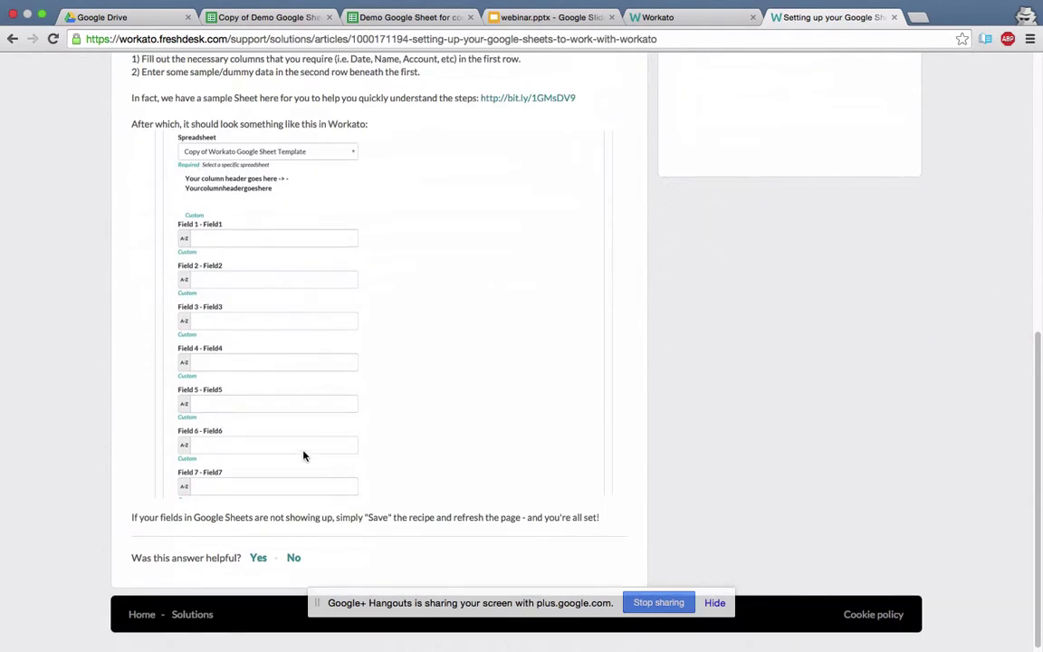
scroll(304, 455, up, 4)
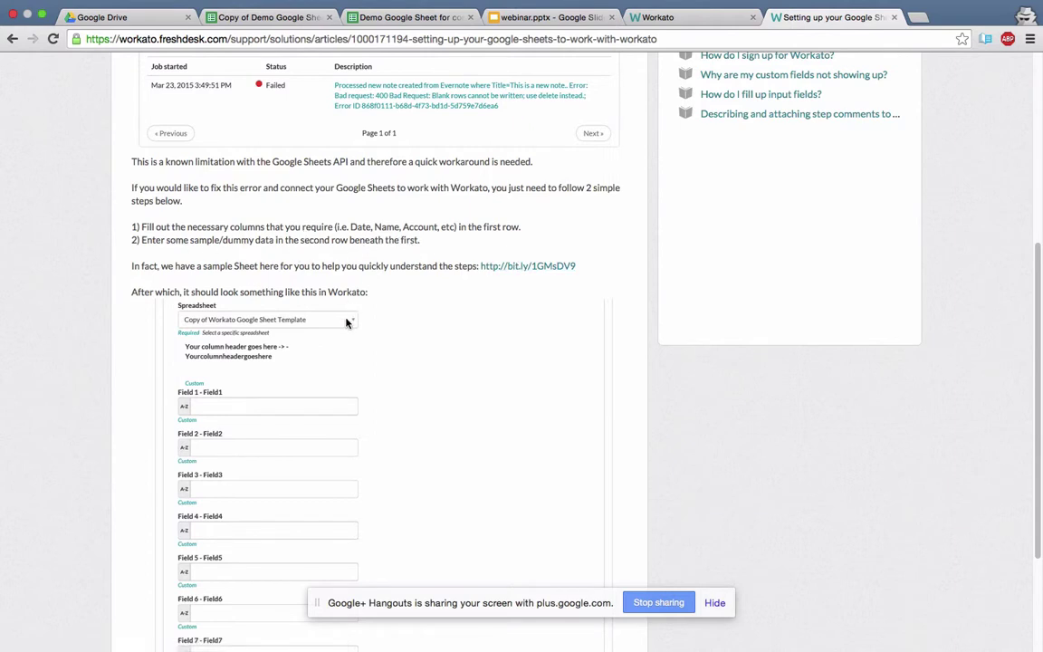
scroll(346, 331, down, 3)
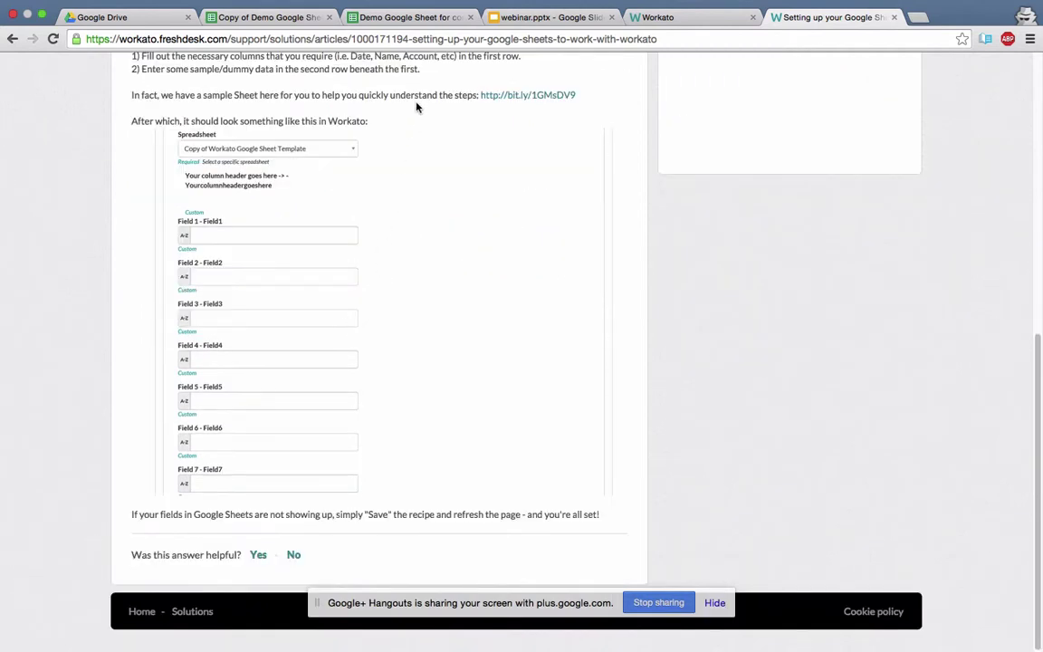
click(631, 40)
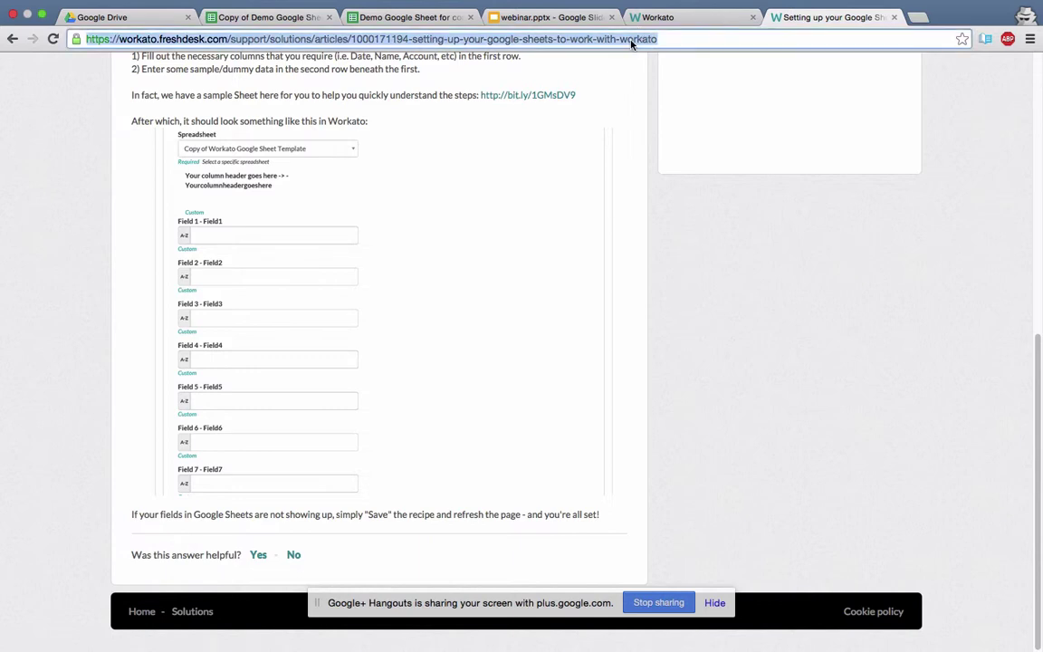
text(nested)
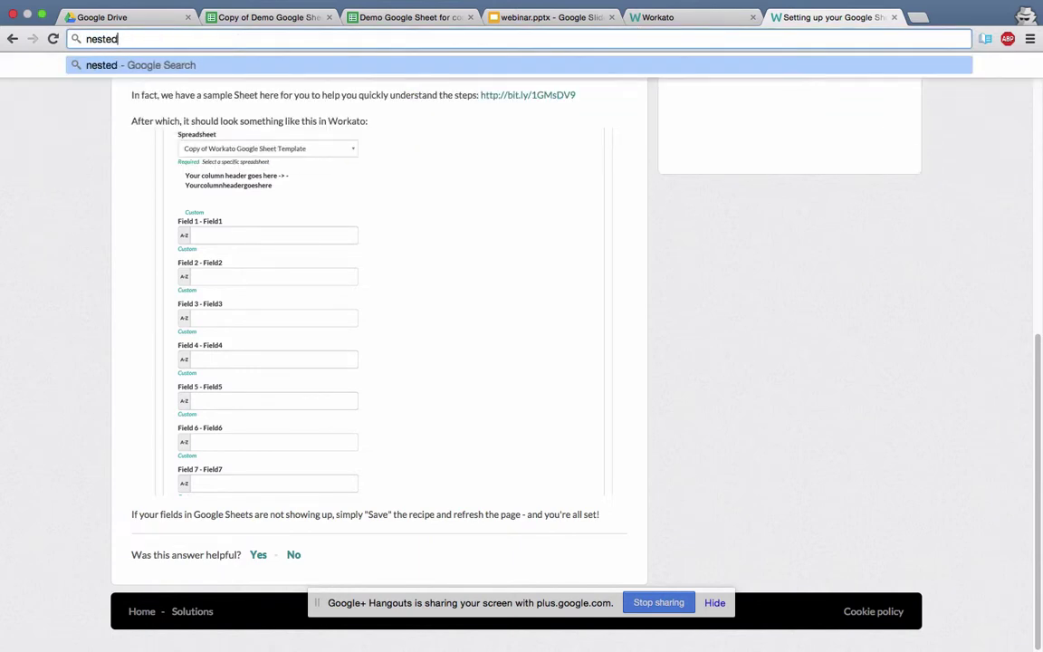
text( if)
key(Return)
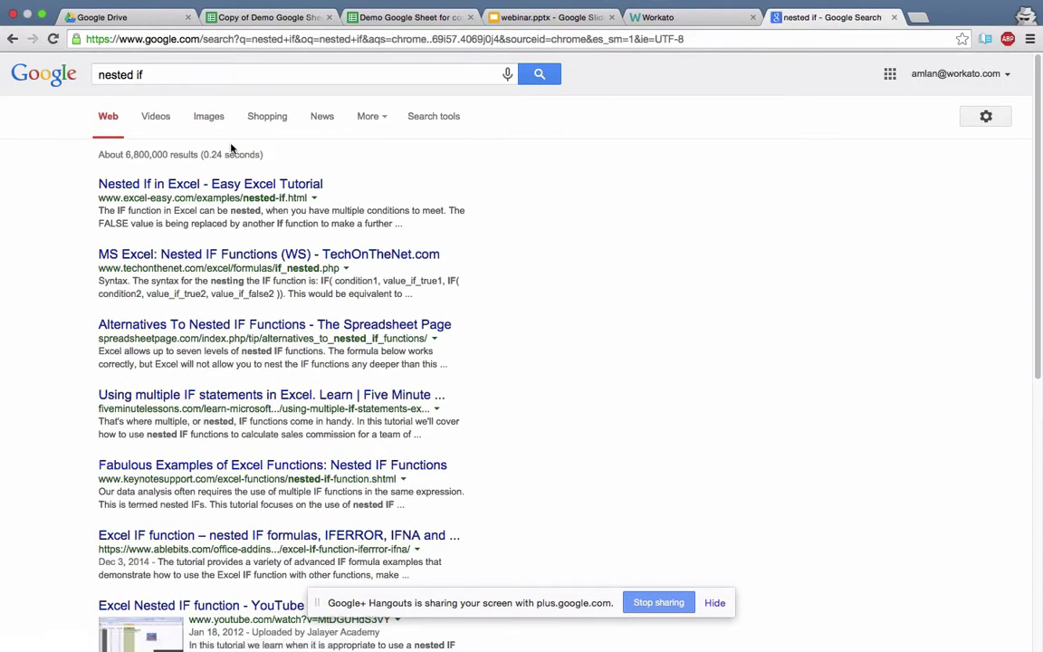
click(13, 39)
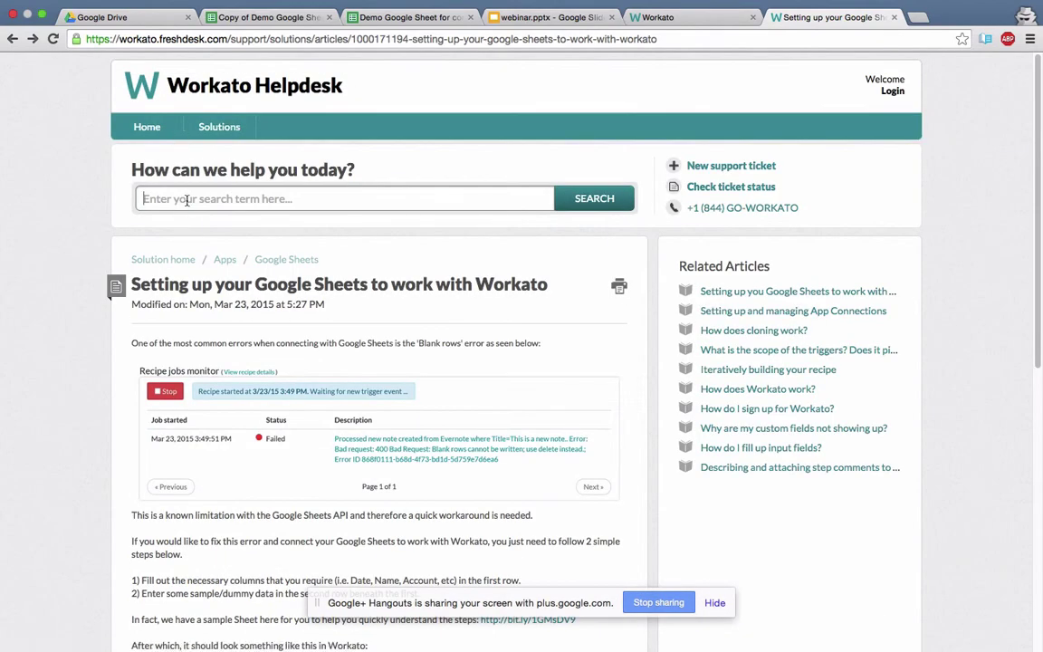
Search the Helpdesk for 'nested if', open the nested steps article, then return to the recipe.
click(187, 200)
text(nested if)
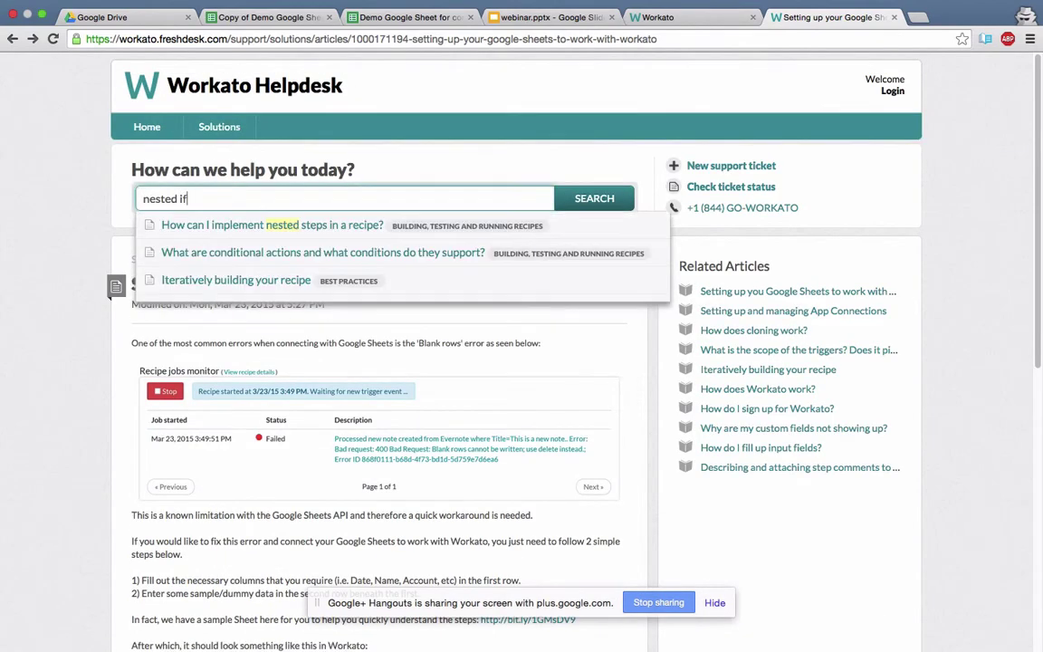
click(240, 226)
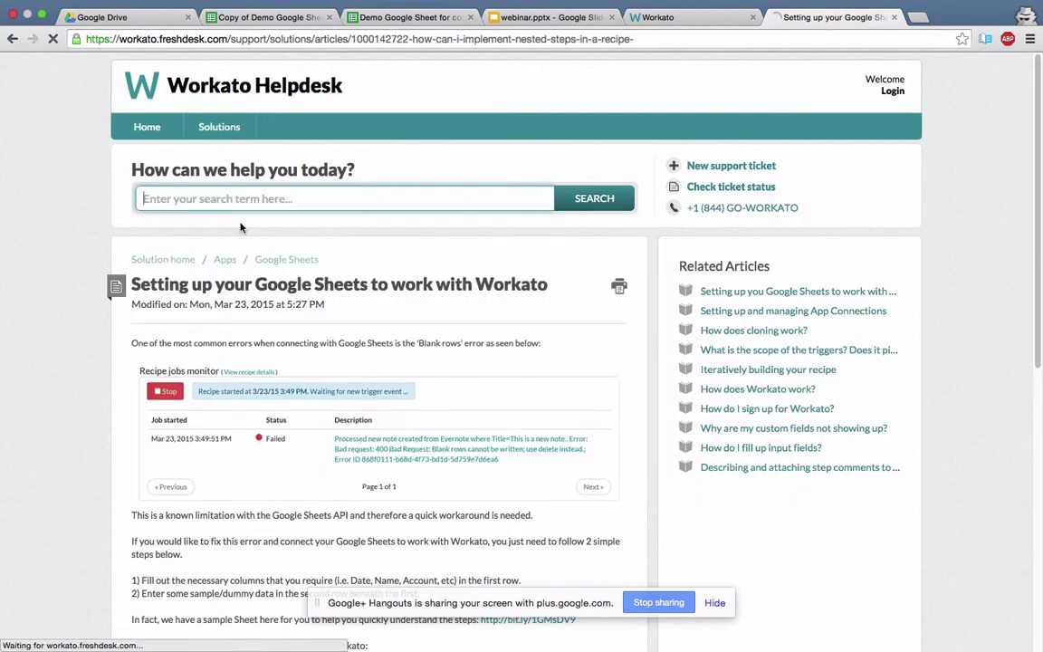
click(660, 22)
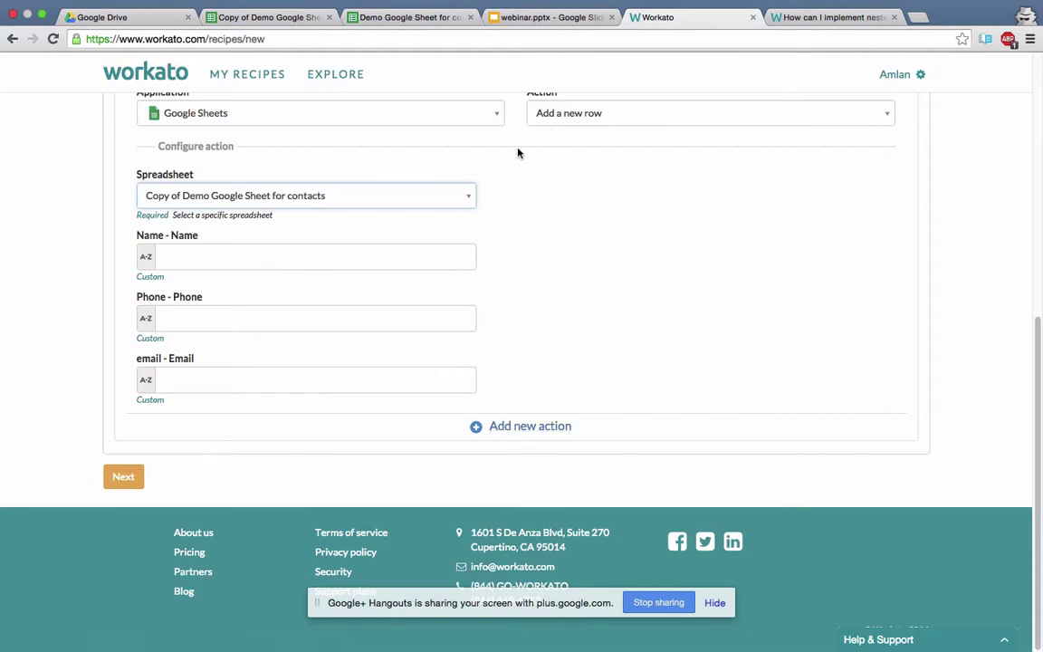
Switch the recipe trigger from Clock to Salesforce's 'Account created' event.
scroll(518, 153, up, 5)
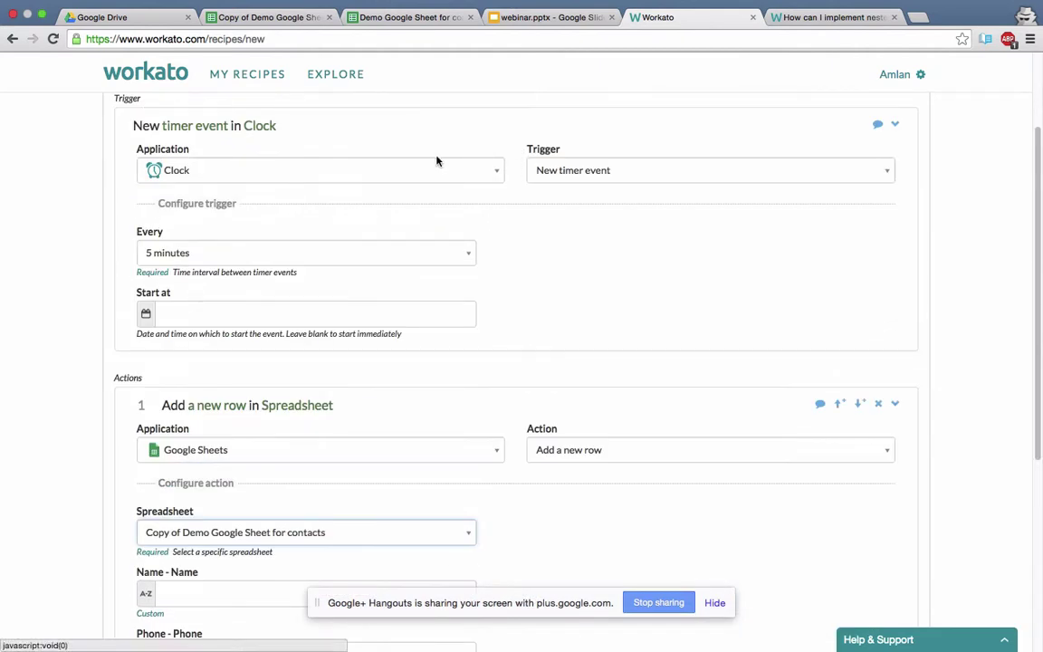
click(437, 168)
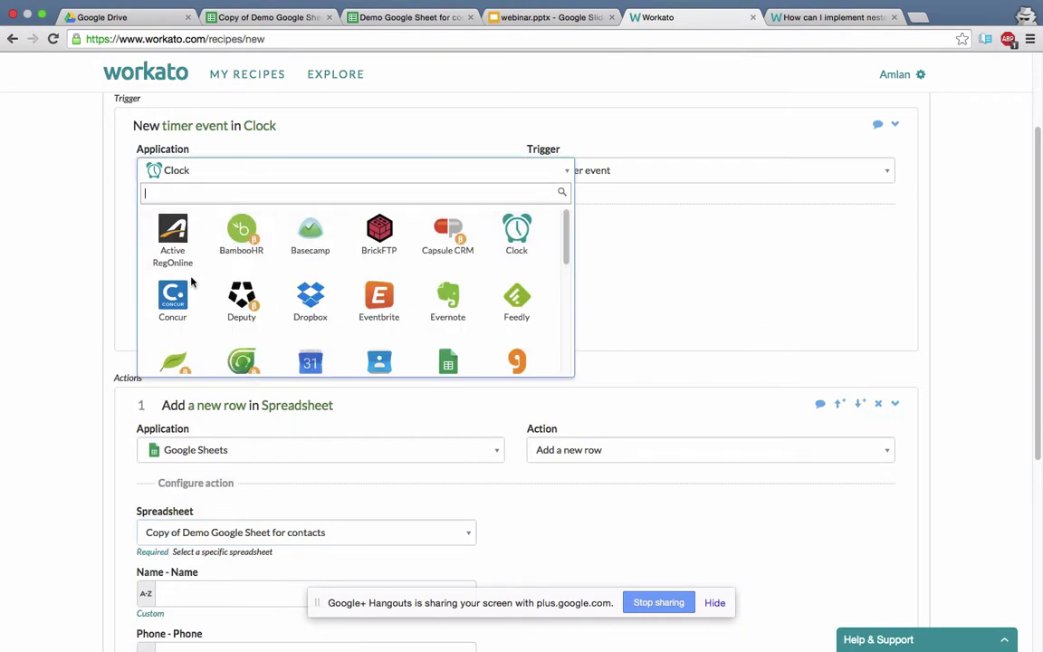
text(sa)
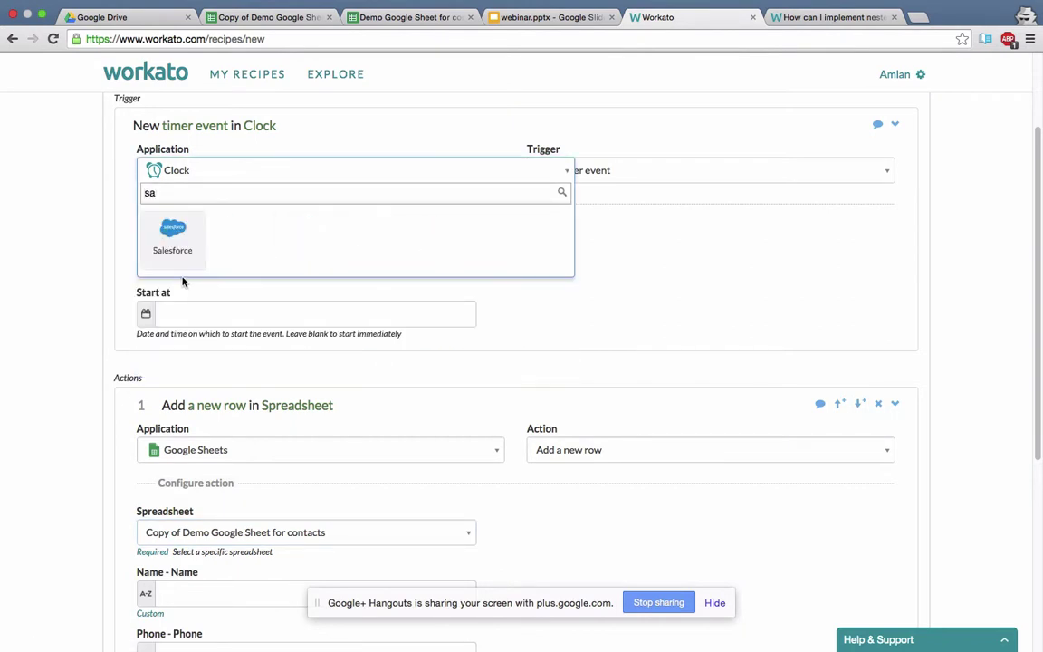
click(162, 217)
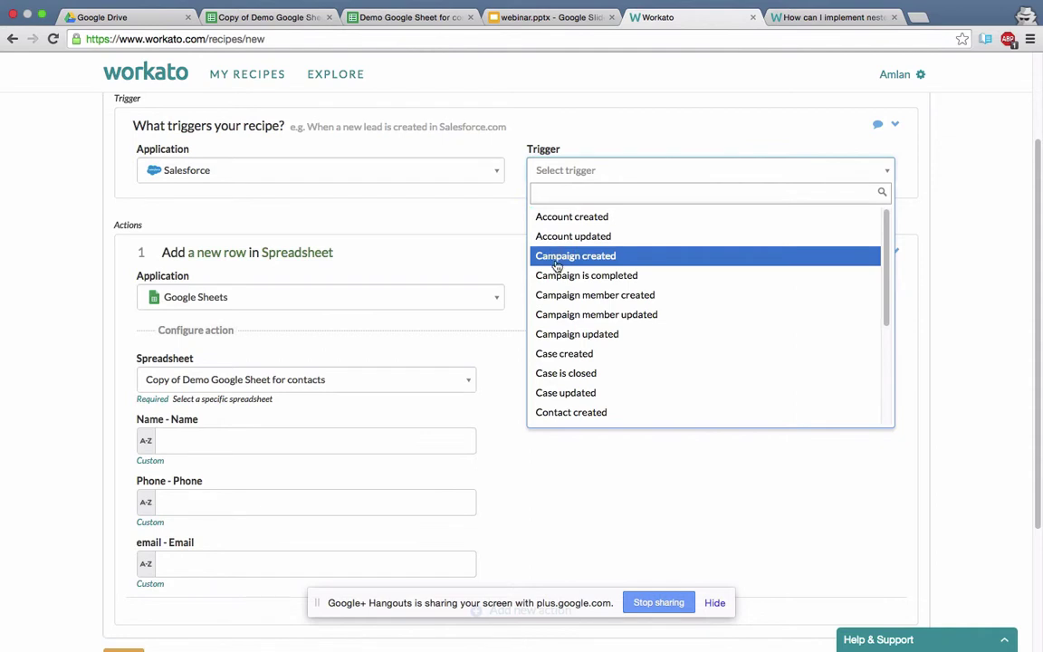
click(563, 217)
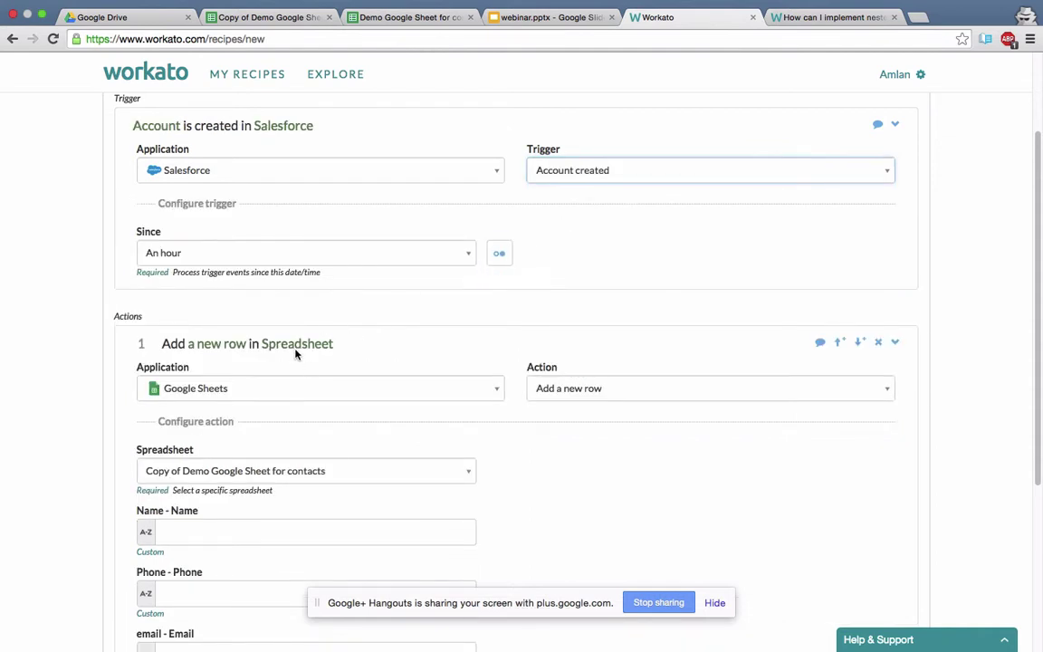
Remove the Google Sheets add-row action and add a conditional step in its place.
click(877, 344)
click(792, 360)
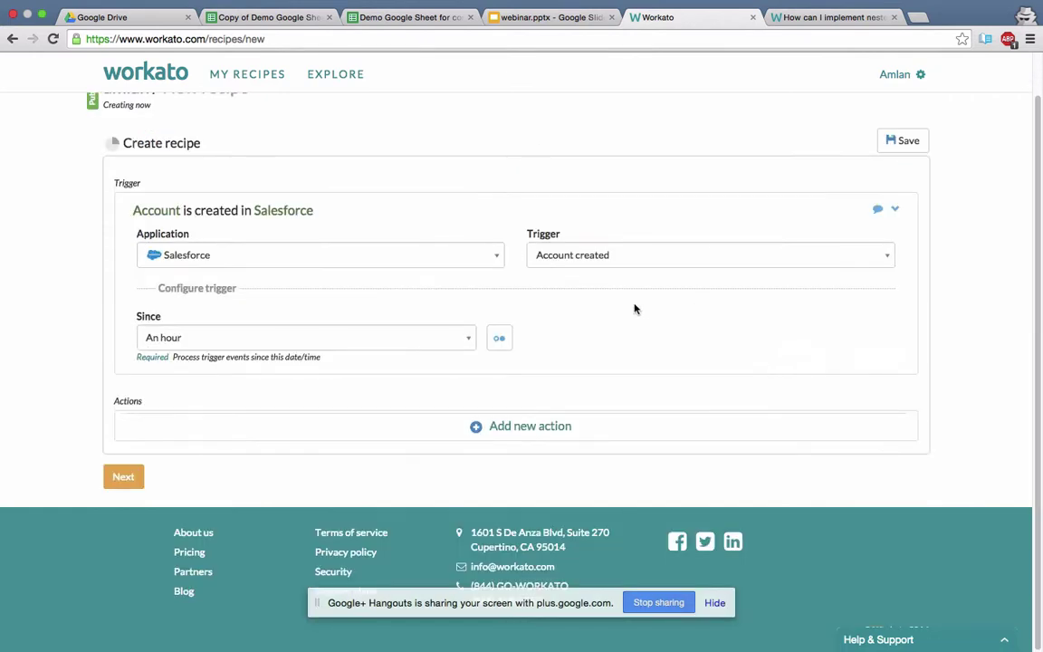
click(505, 434)
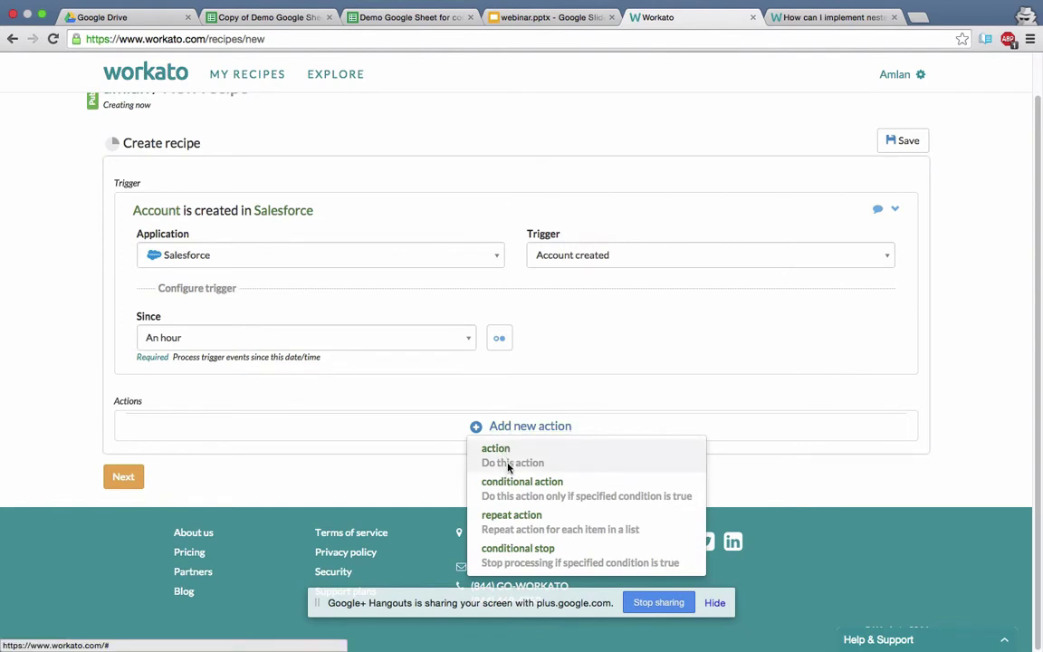
click(511, 484)
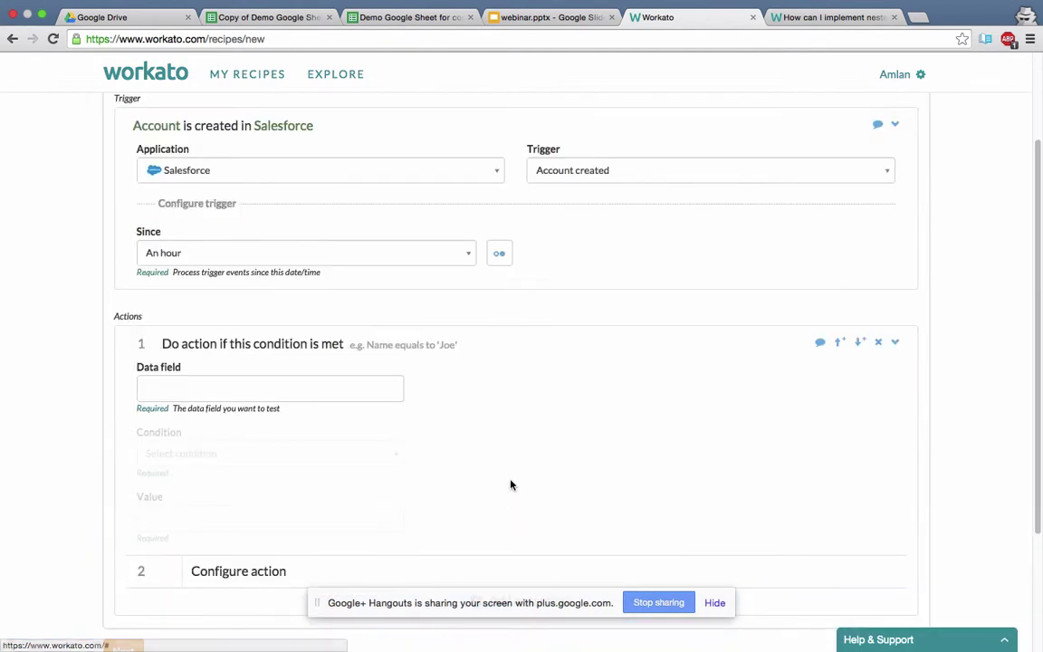
Set the condition to Account name ends with 'Corp' and collapse the step.
click(351, 390)
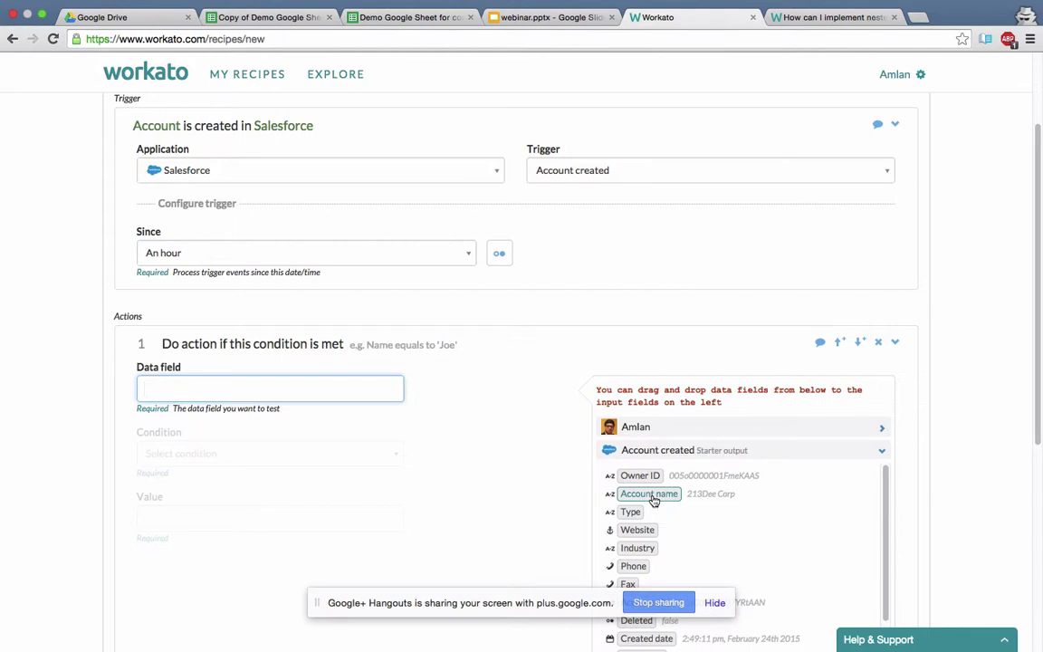
click(650, 495)
click(319, 454)
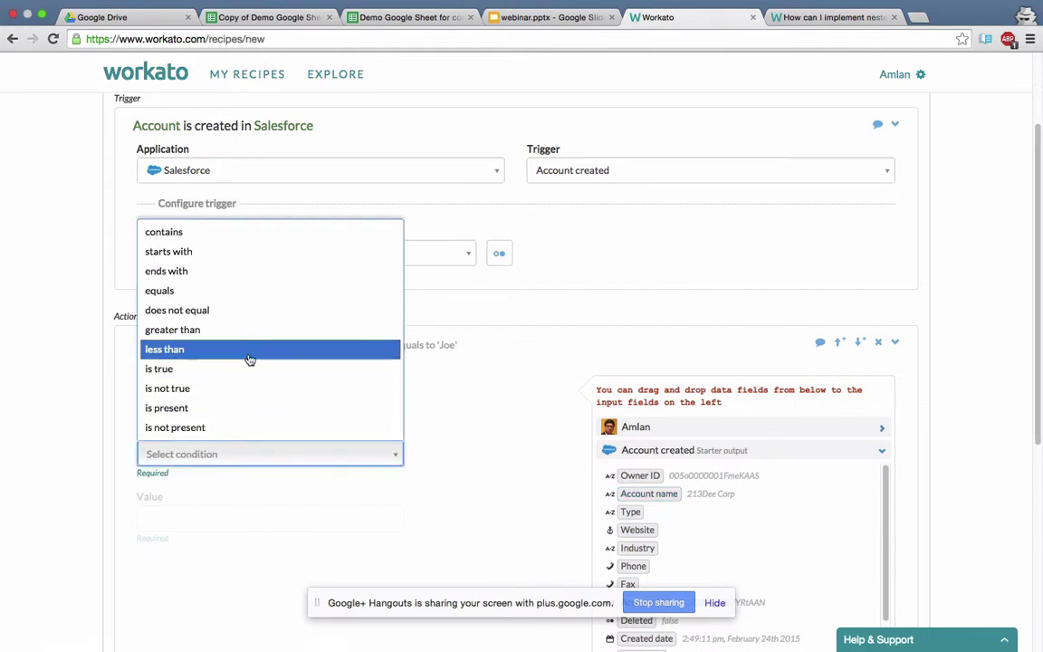
click(239, 281)
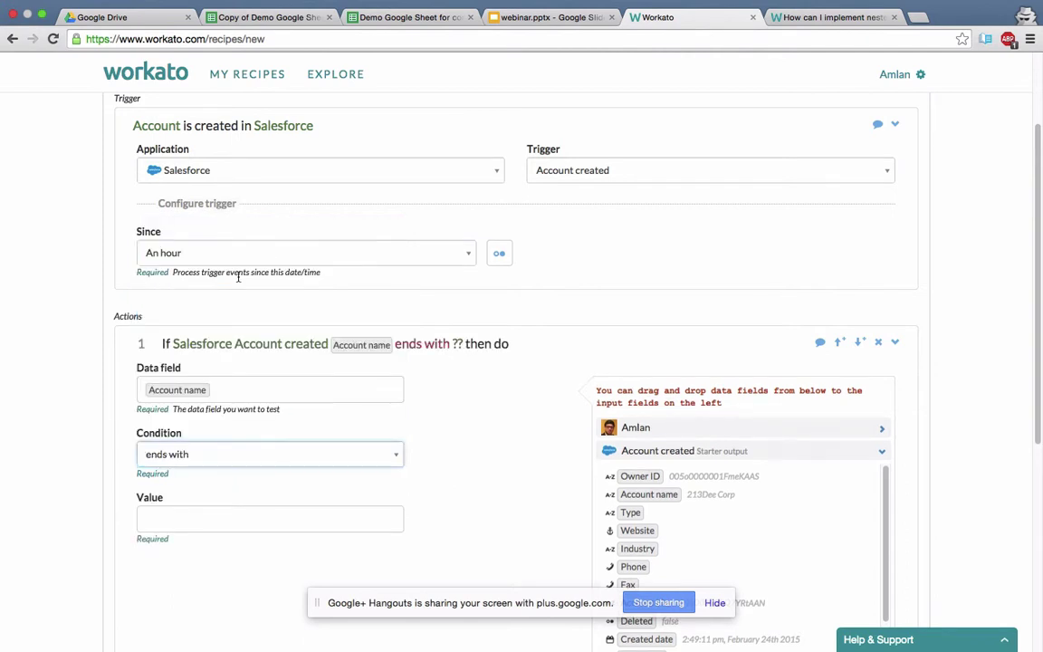
click(233, 510)
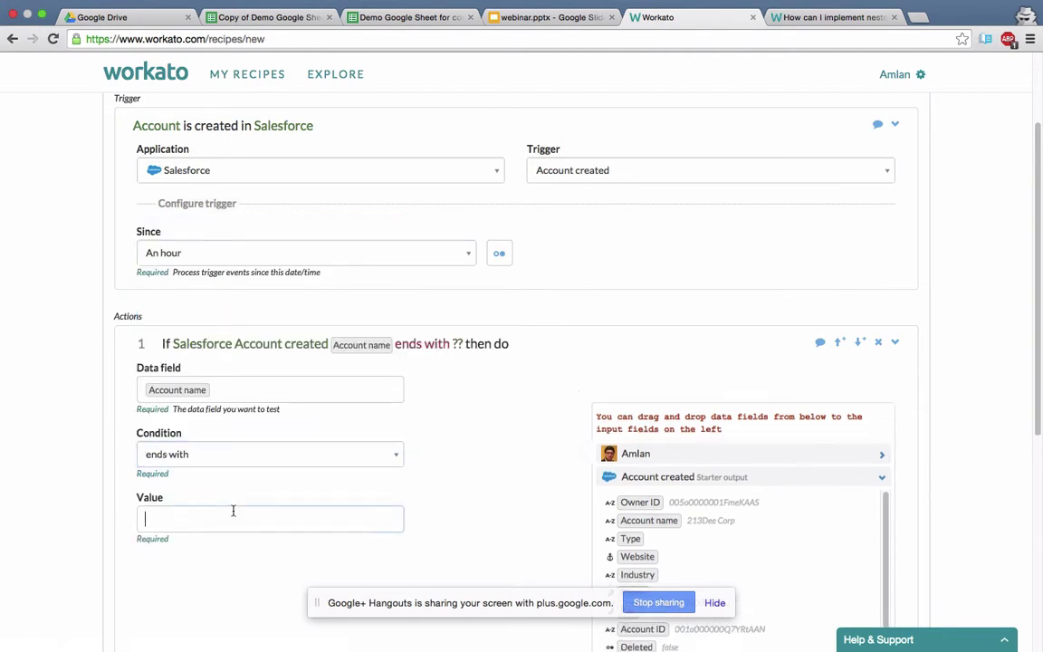
text(Corp)
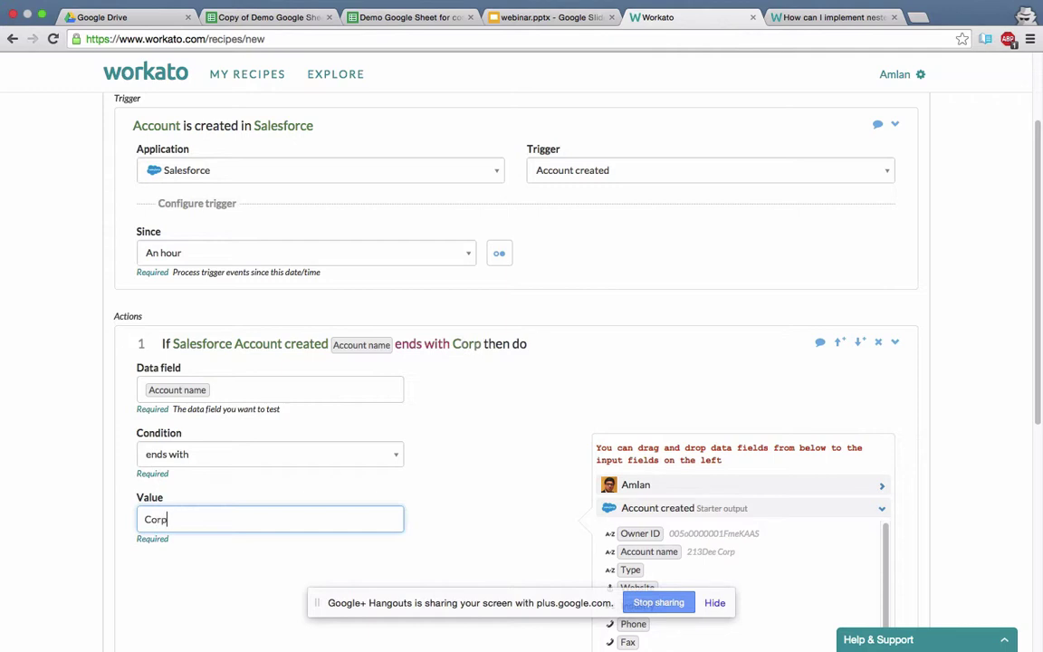
click(187, 498)
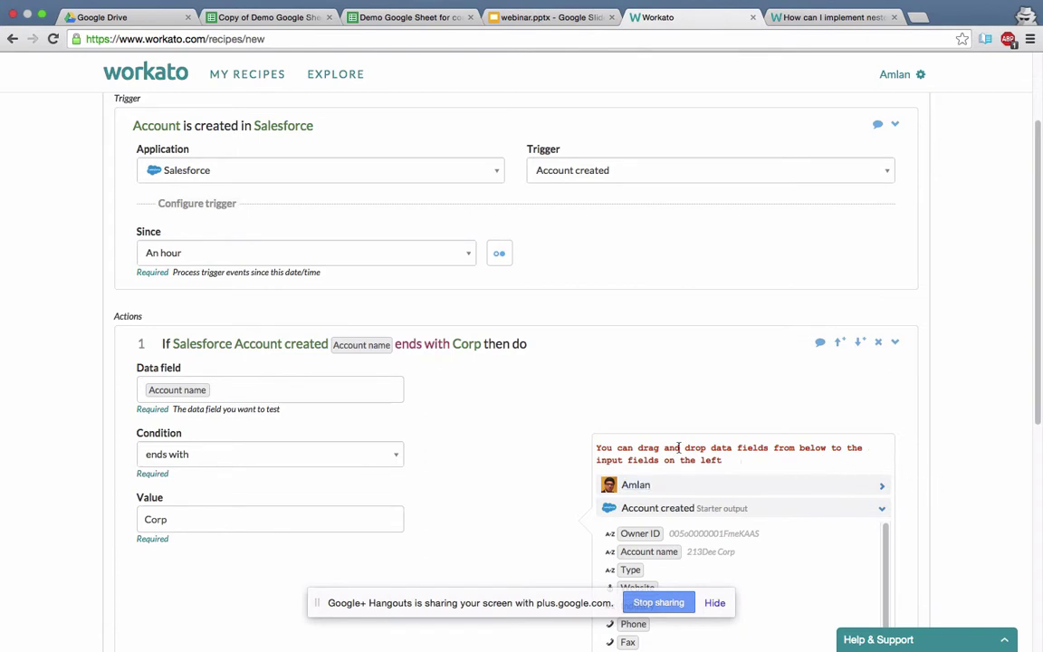
click(504, 342)
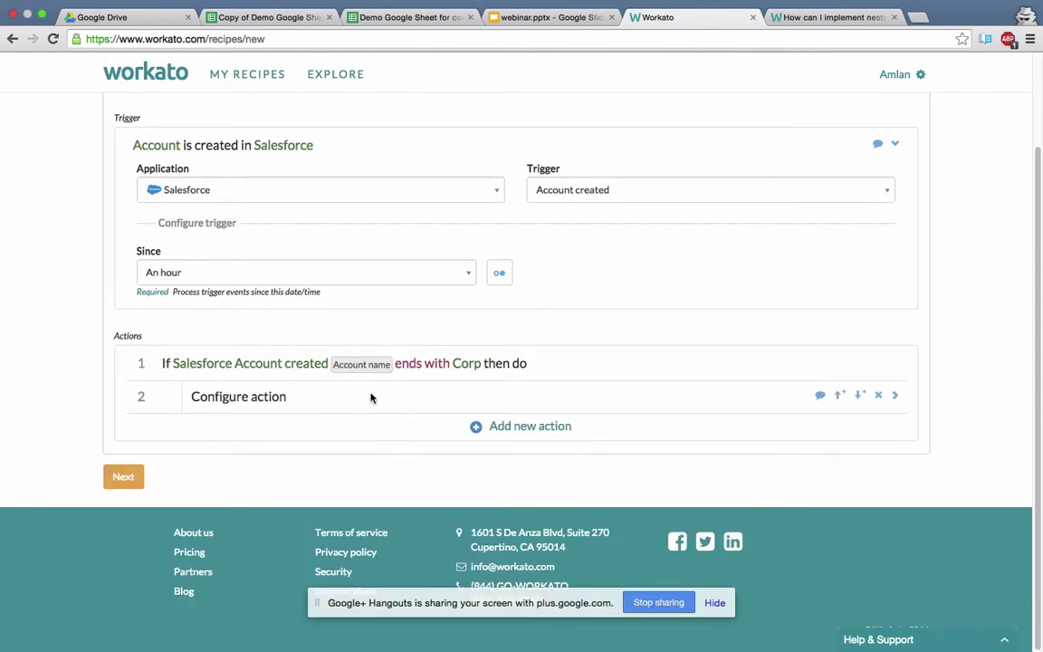
Nest two action steps under the Corp condition and delete the stray fourth step.
click(276, 400)
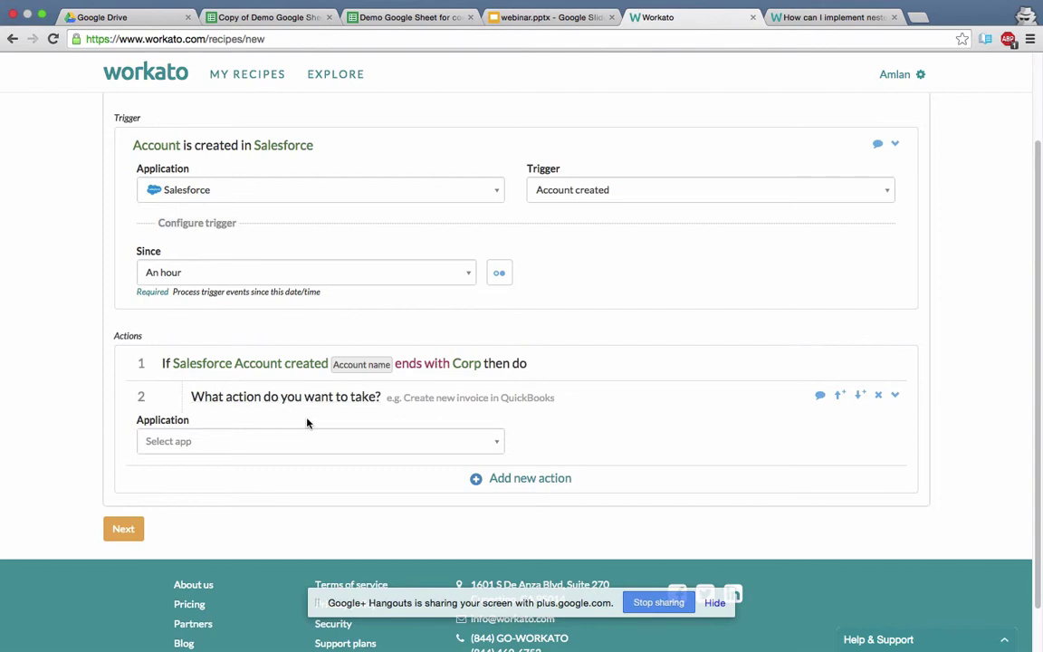
click(501, 486)
click(495, 501)
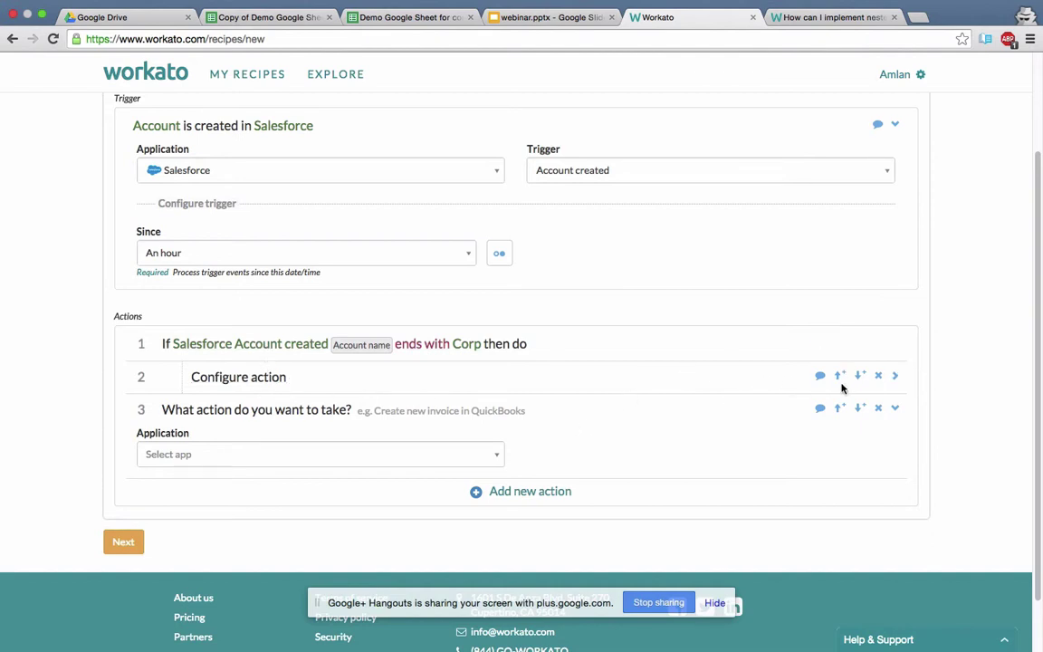
click(895, 378)
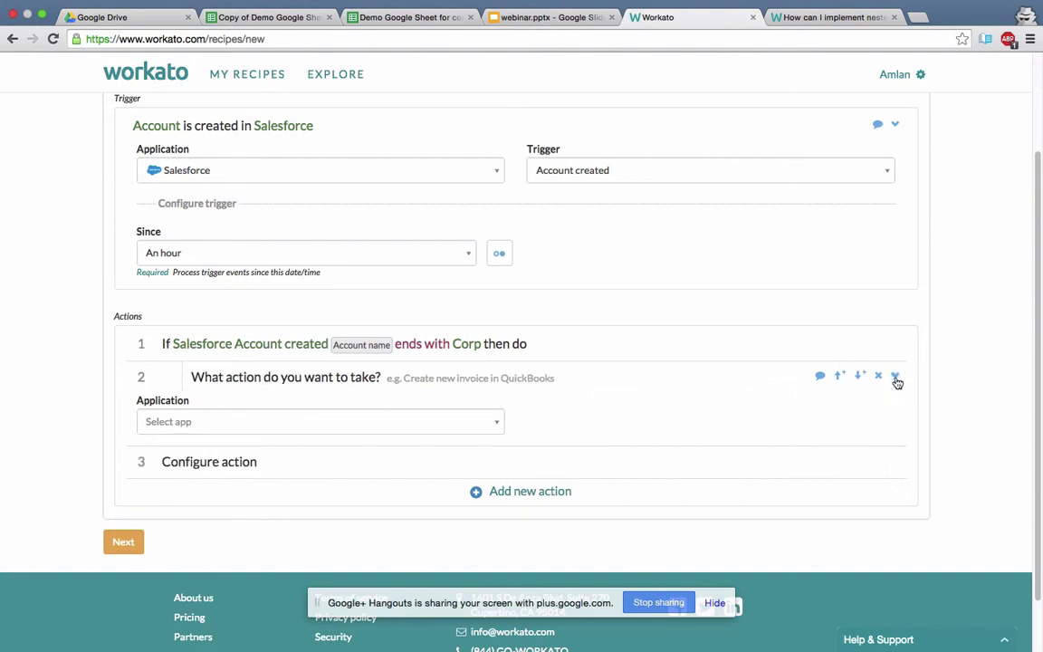
click(860, 376)
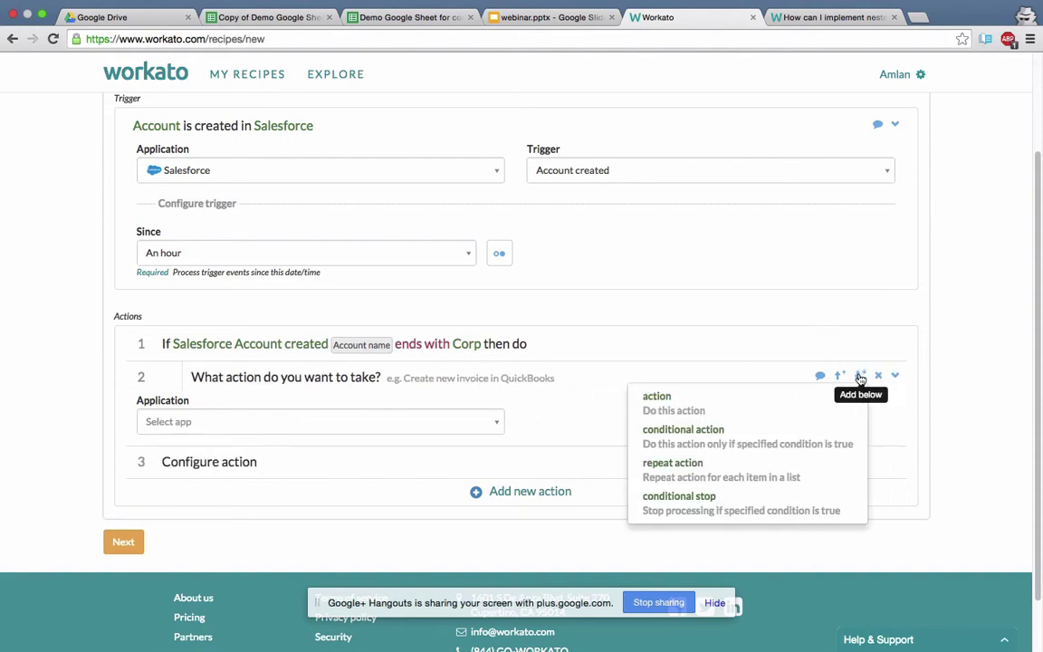
click(731, 401)
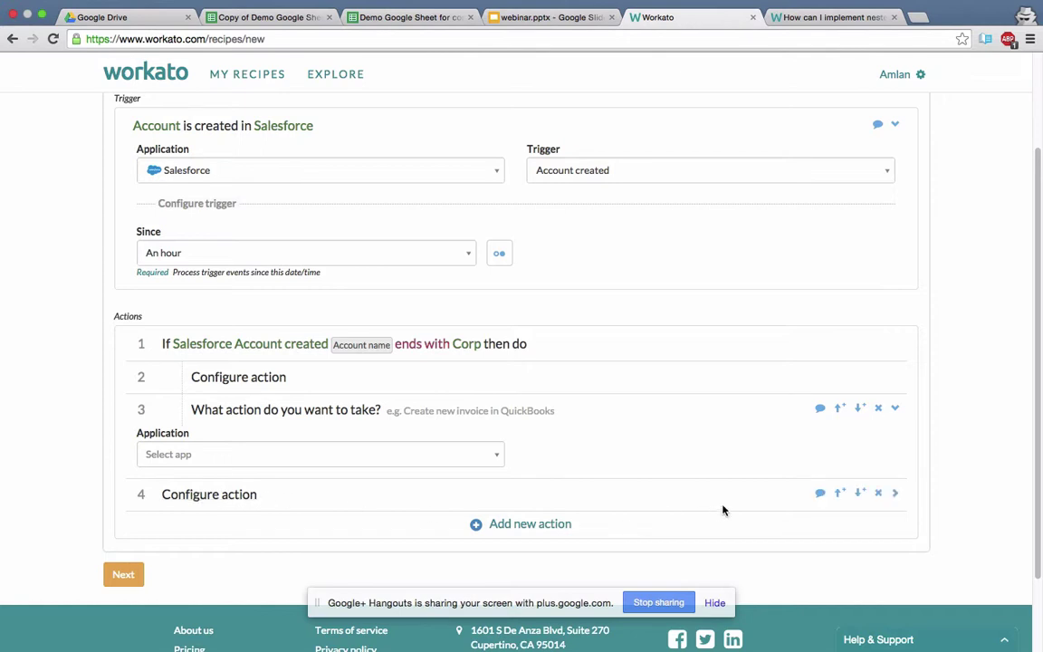
click(877, 495)
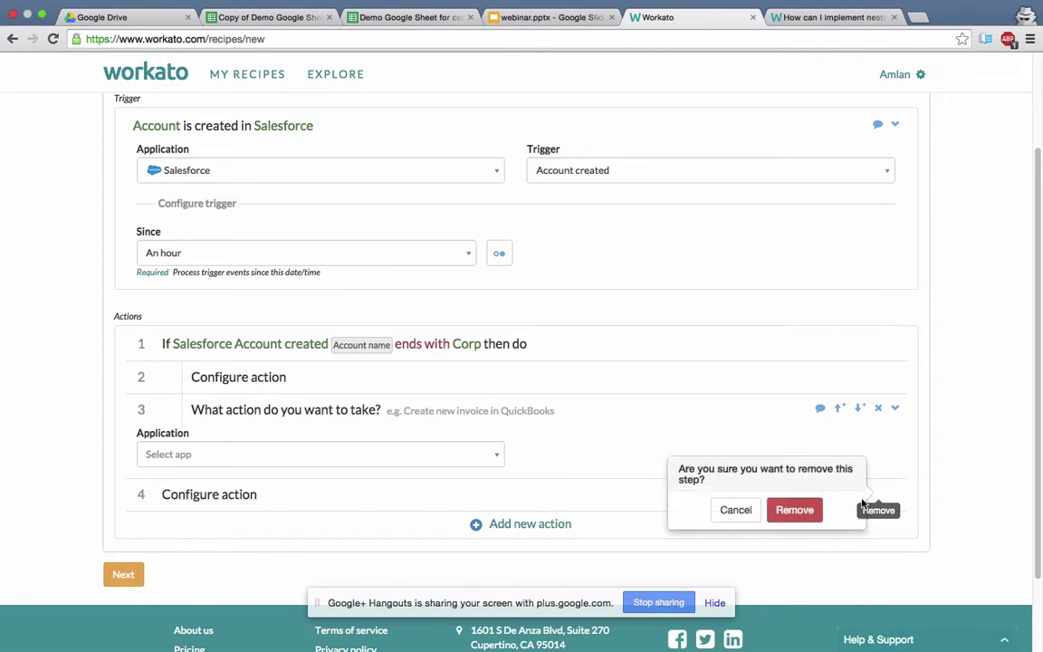
click(793, 510)
Scroll through the nested steps article on indented steps under an if, then return to the recipe.
click(798, 19)
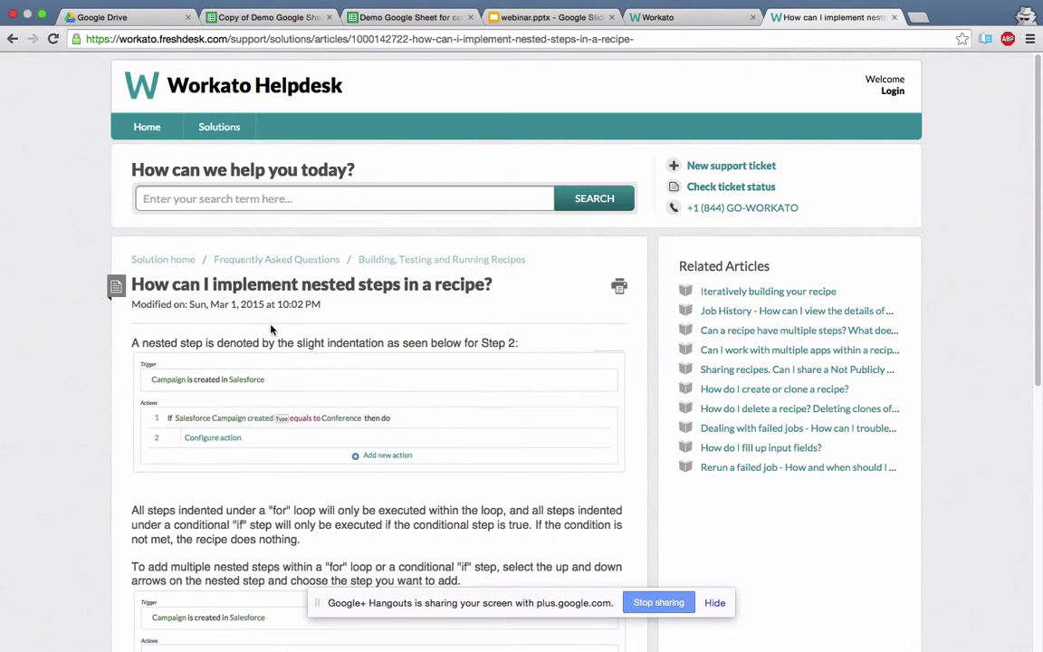
scroll(272, 359, down, 3)
scroll(272, 360, down, 8)
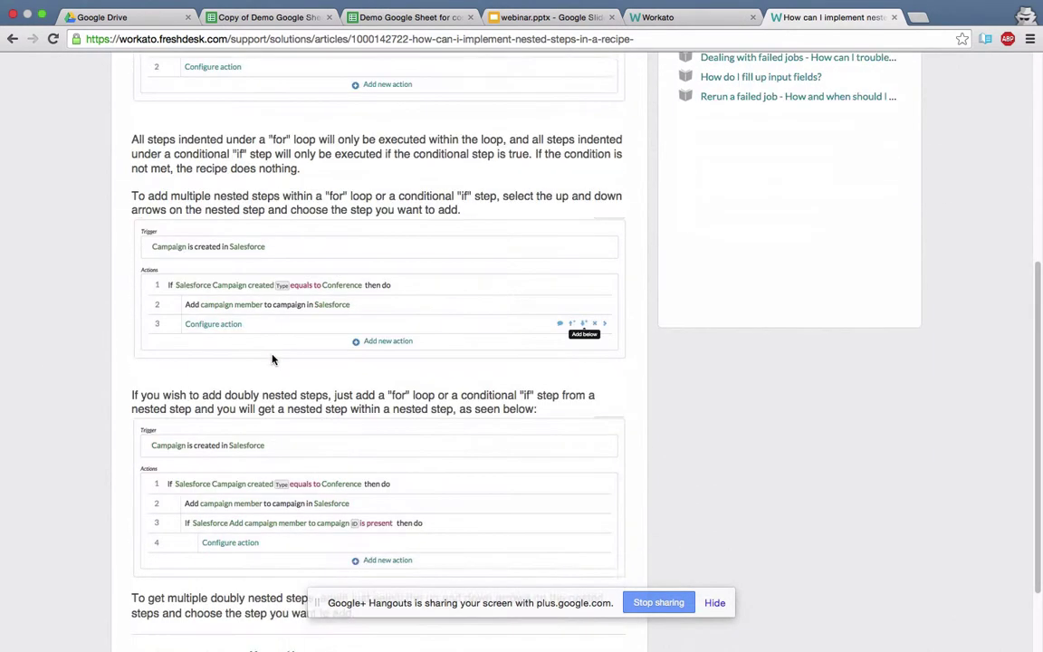
scroll(272, 359, up, 2)
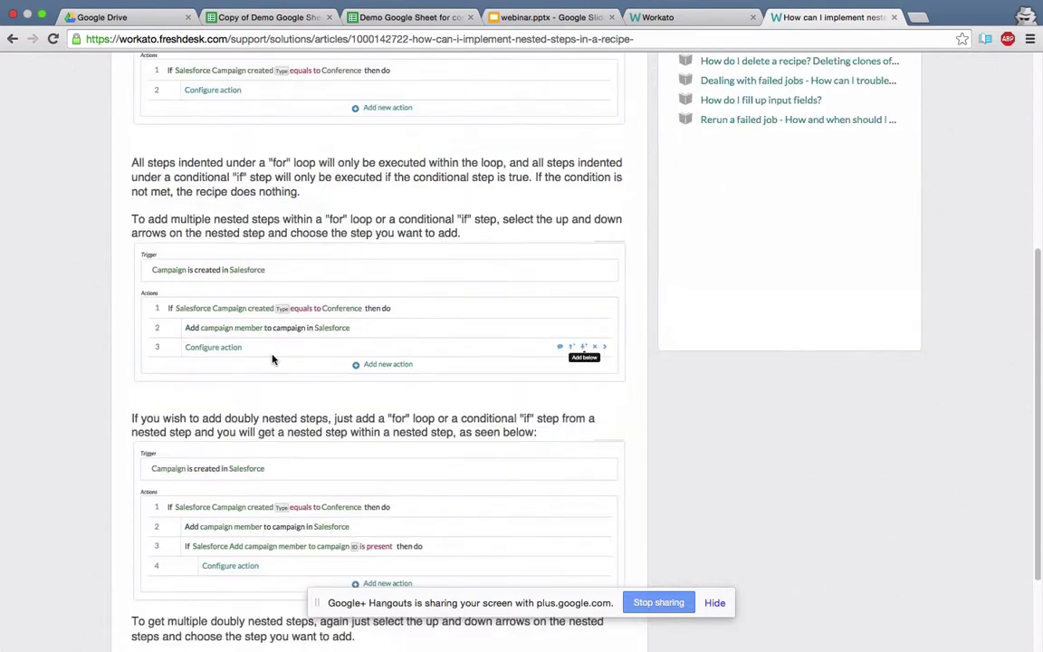
scroll(272, 359, up, 2)
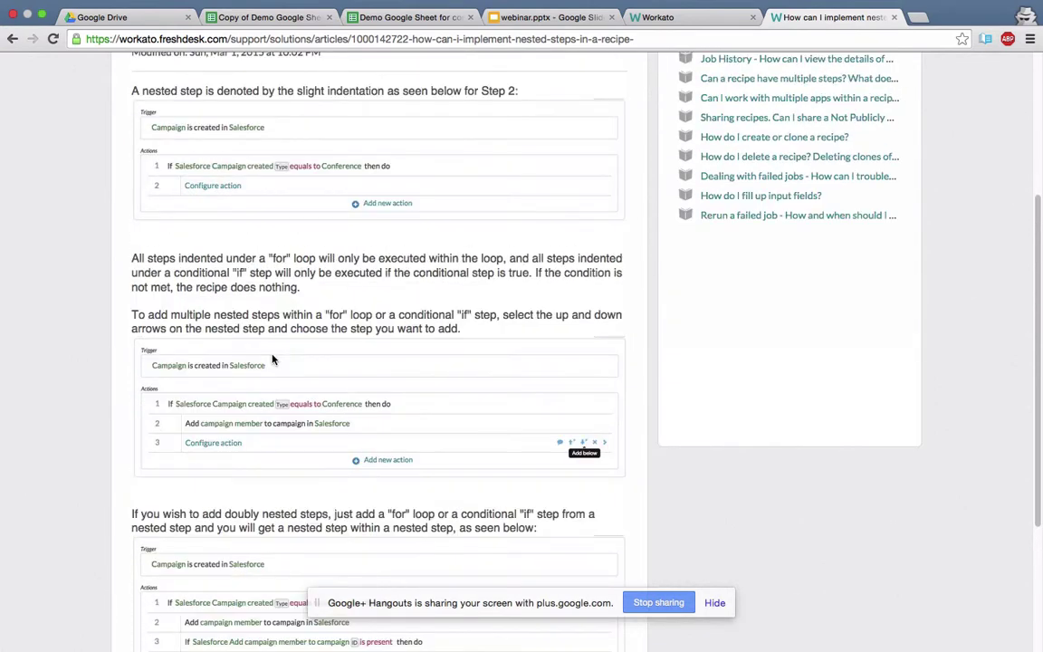
scroll(272, 360, up, 4)
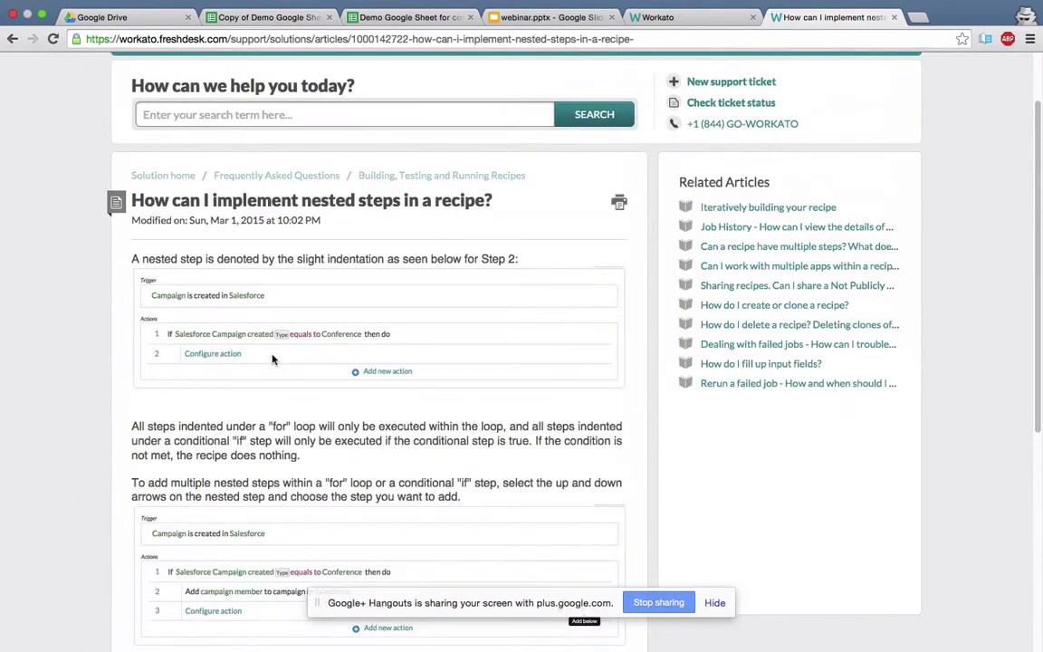
scroll(272, 359, up, 1)
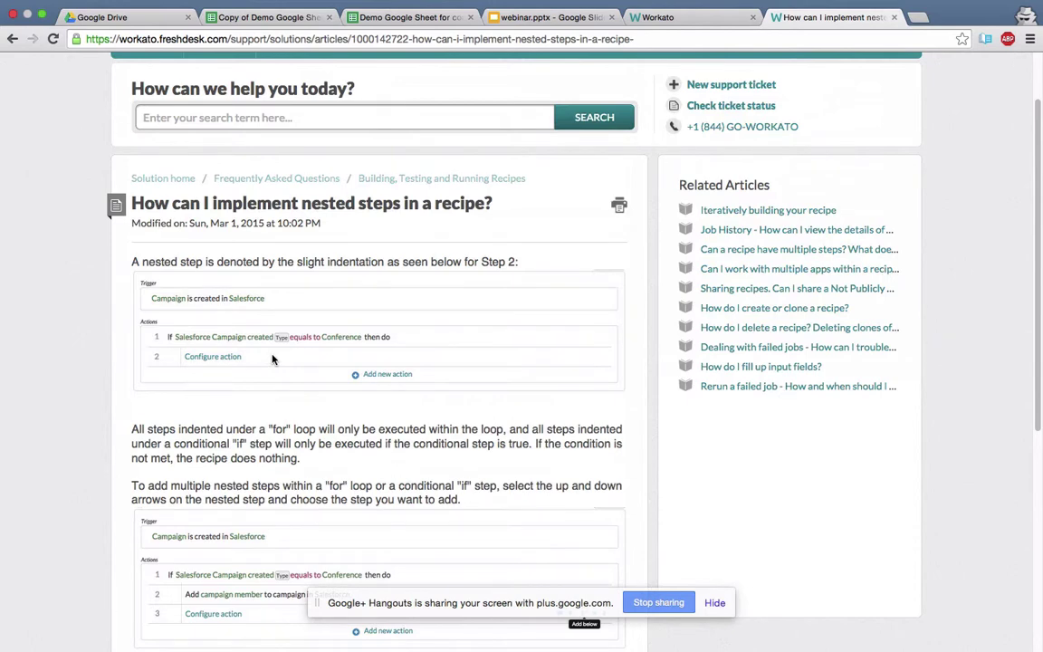
scroll(272, 359, down, 9)
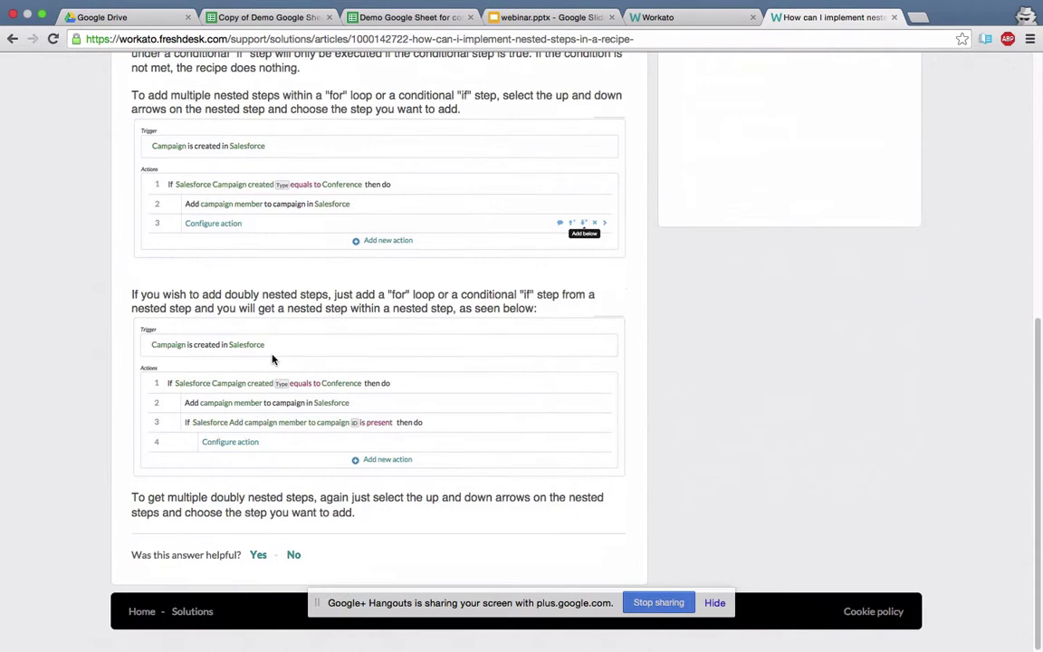
click(661, 18)
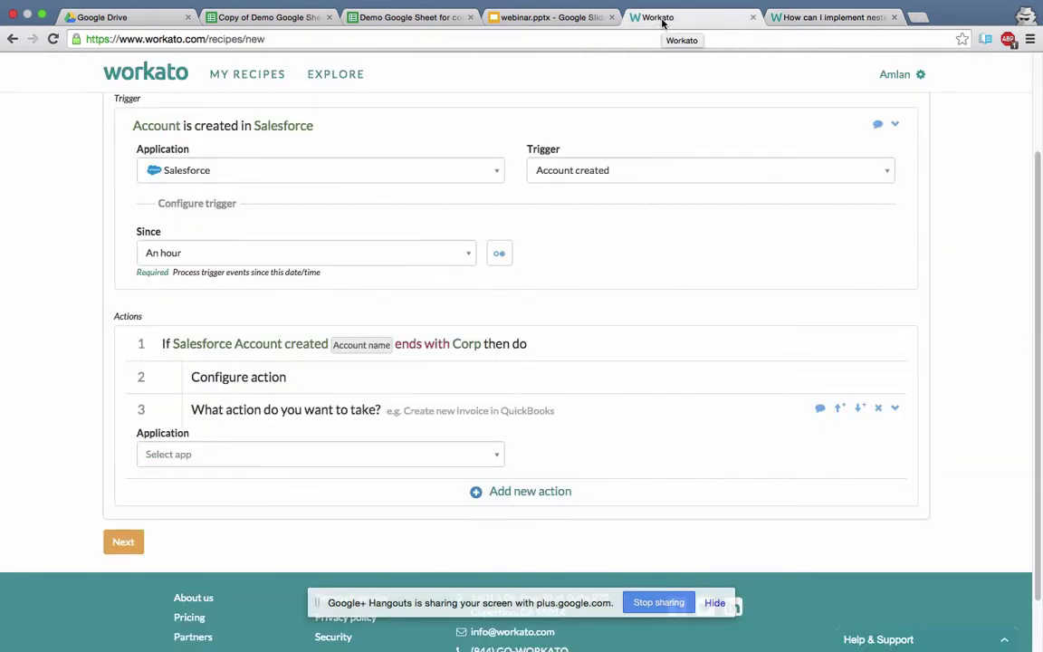
Set the If condition to 'equals' and replace Account name with the Type data pill.
click(314, 349)
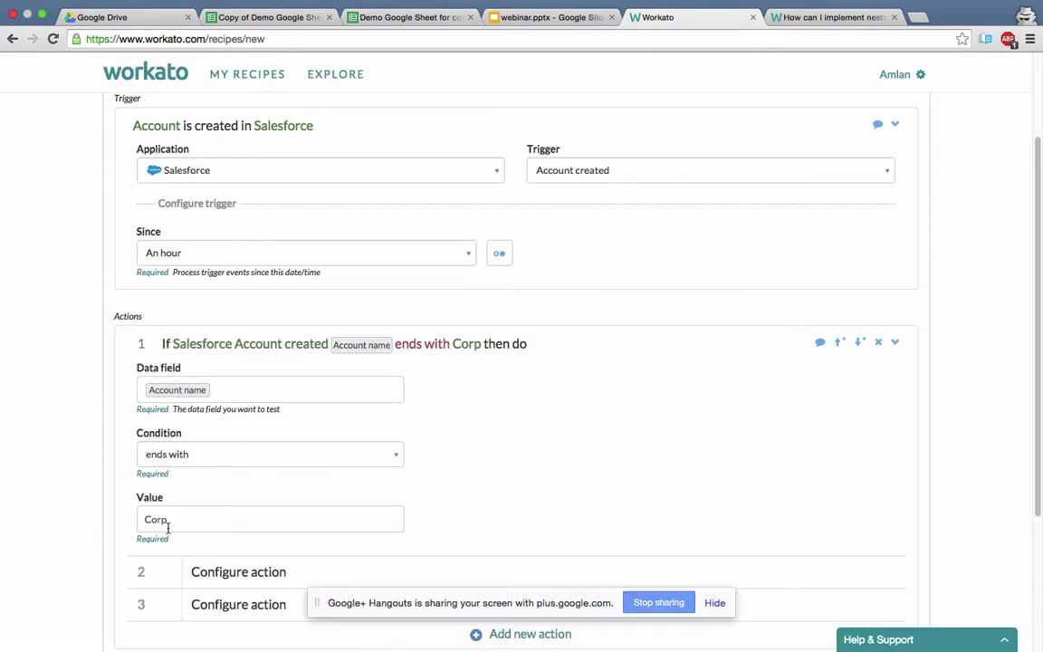
click(395, 457)
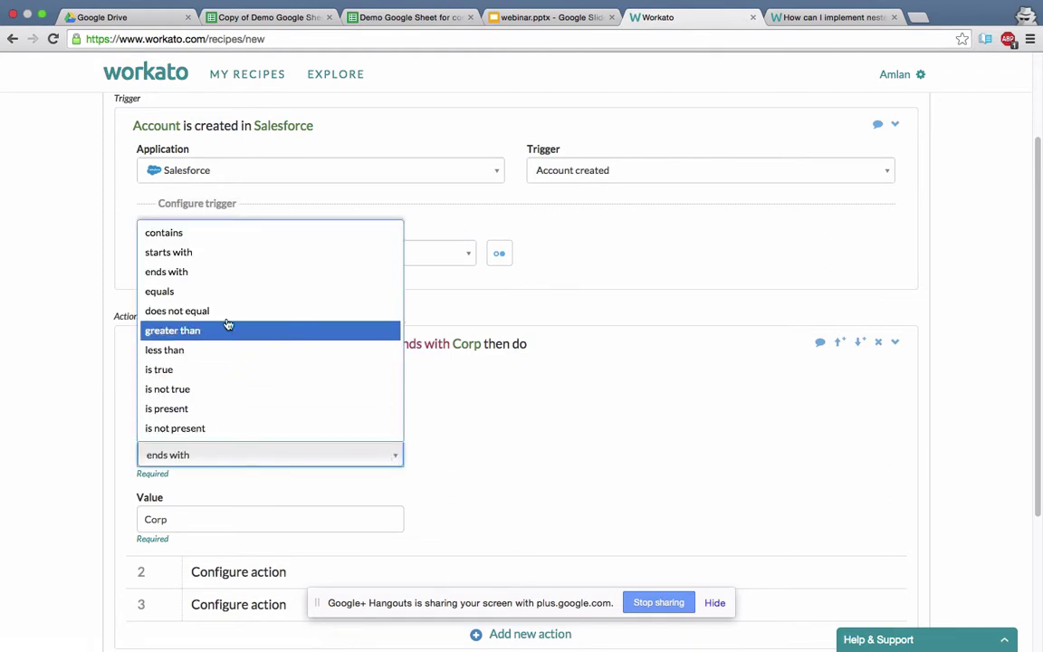
click(217, 291)
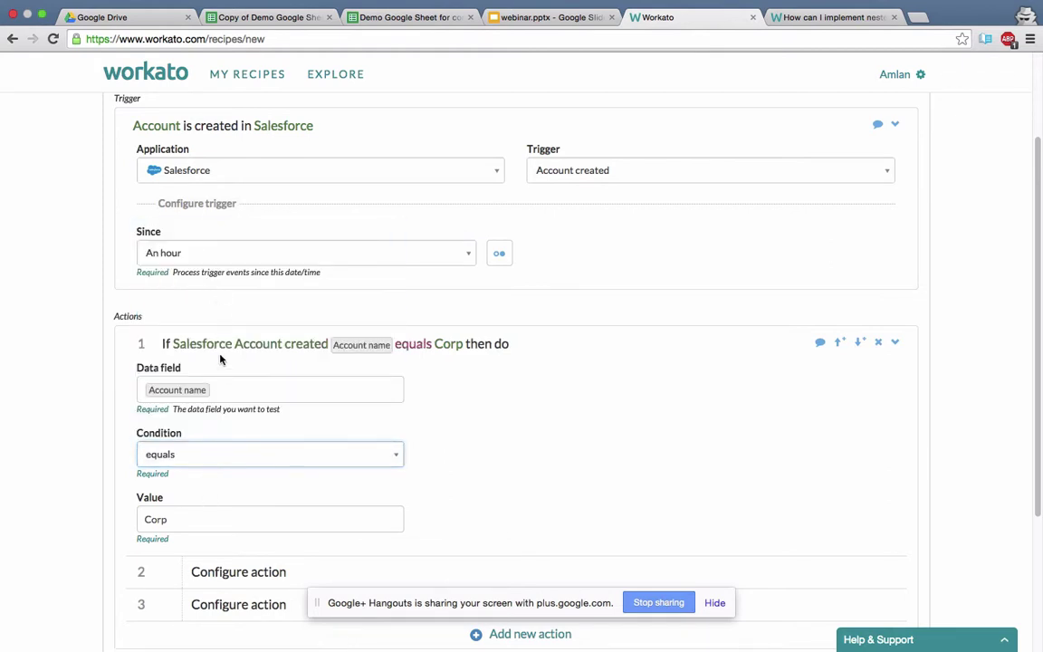
click(228, 387)
key(BackSpace)
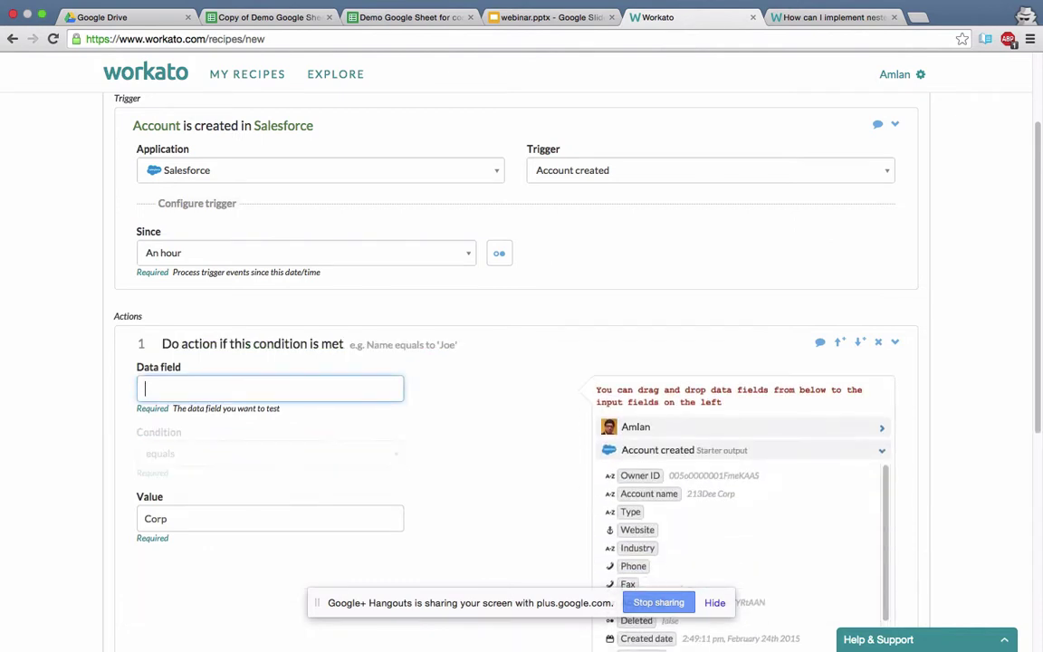
click(630, 513)
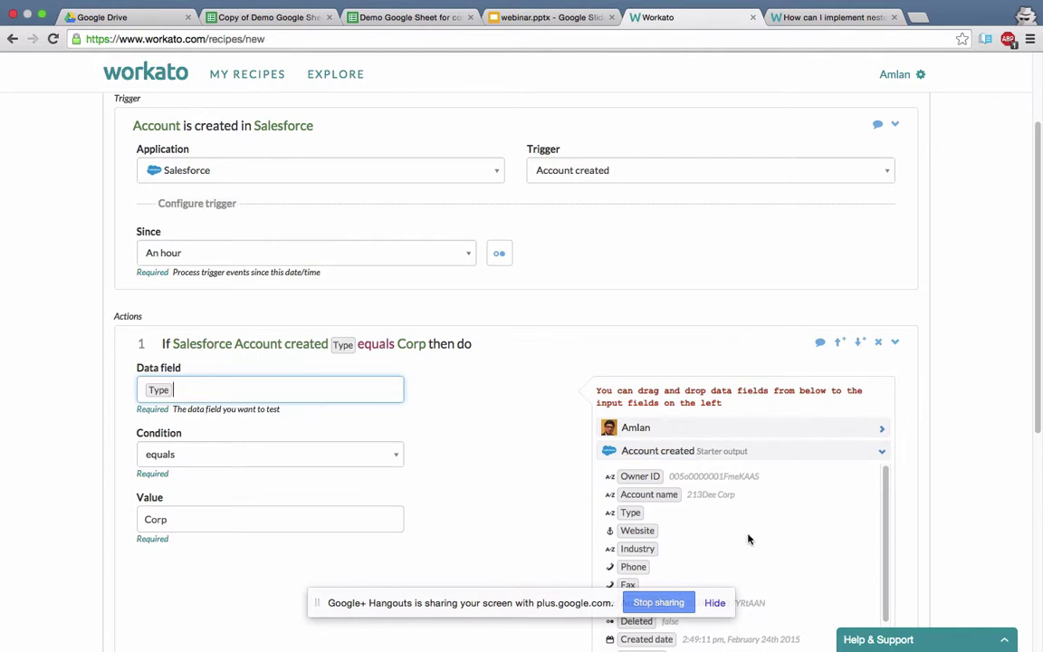
scroll(751, 538, down, 3)
click(948, 501)
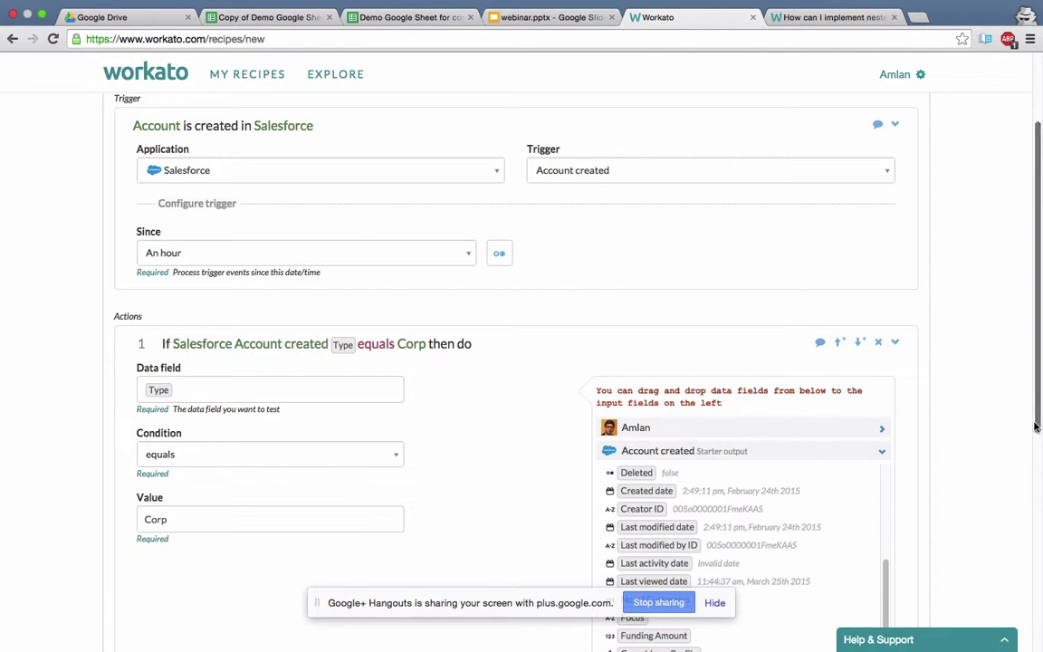
click(712, 601)
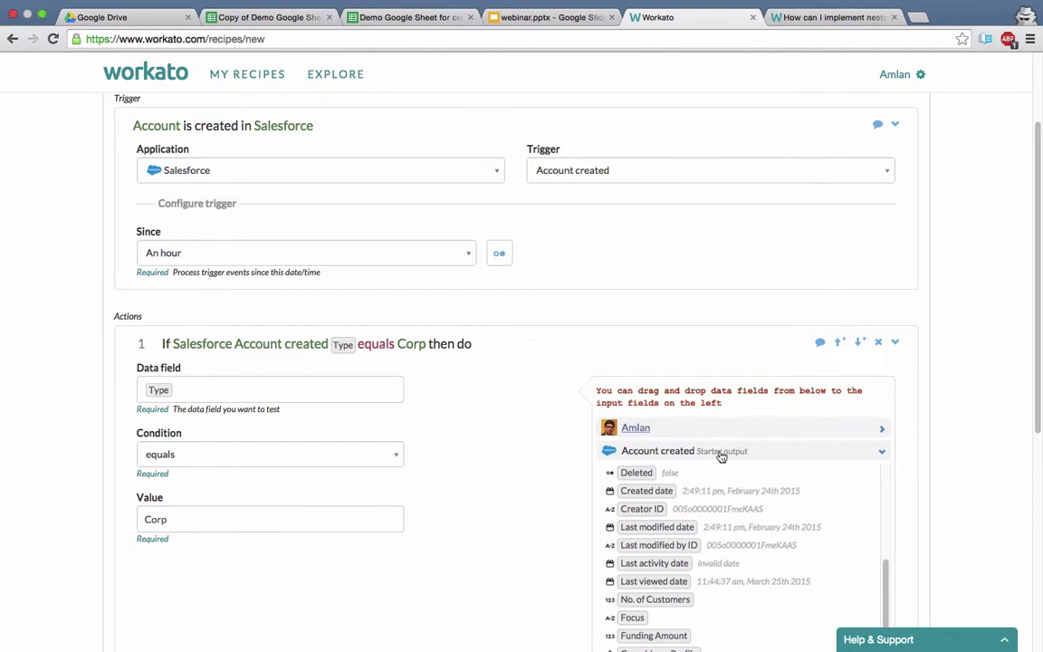
scroll(733, 466, up, 3)
scroll(756, 482, down, 3)
Test the Deleted field with value Yes, then switch the condition to 'is true'.
click(641, 473)
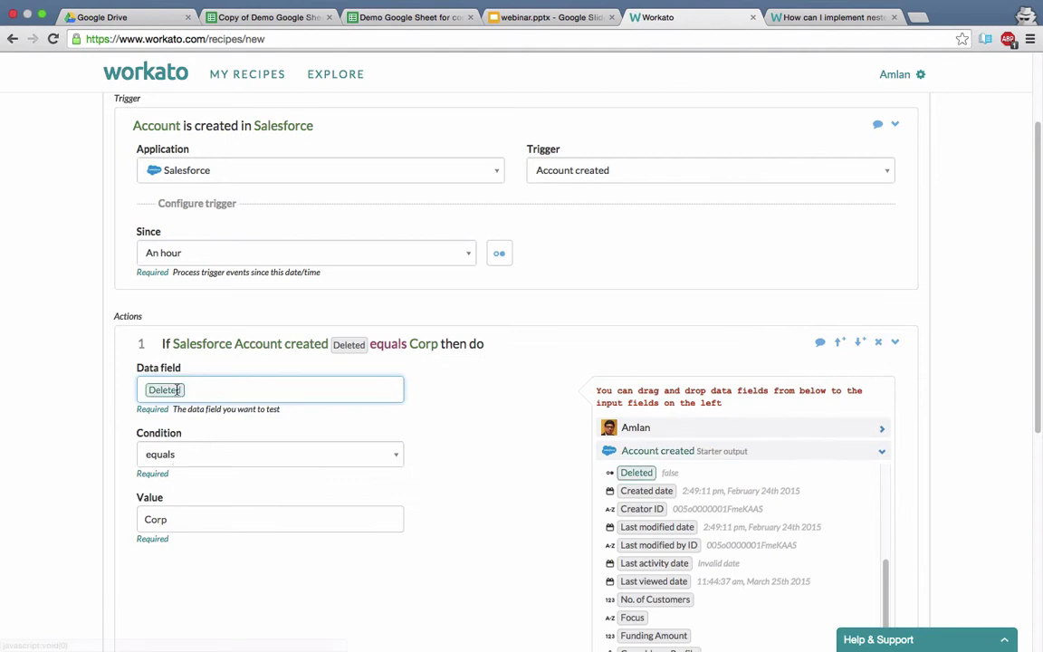
click(177, 517)
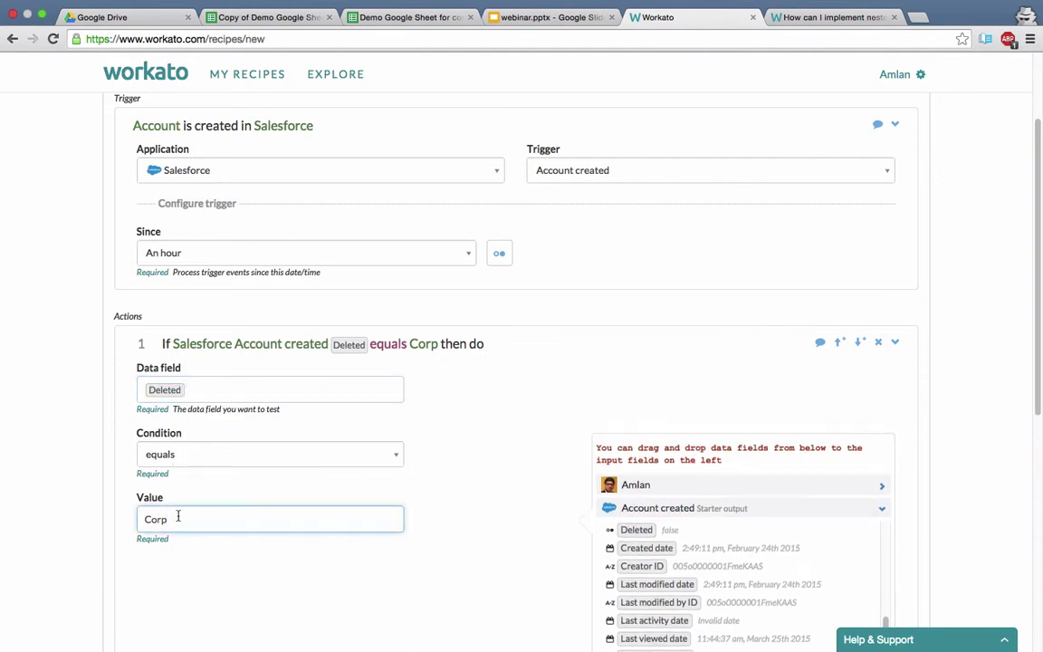
key(BackSpace)
key(BackSpace)
key(BackSpace)
key(BackSpace)
text(Yes)
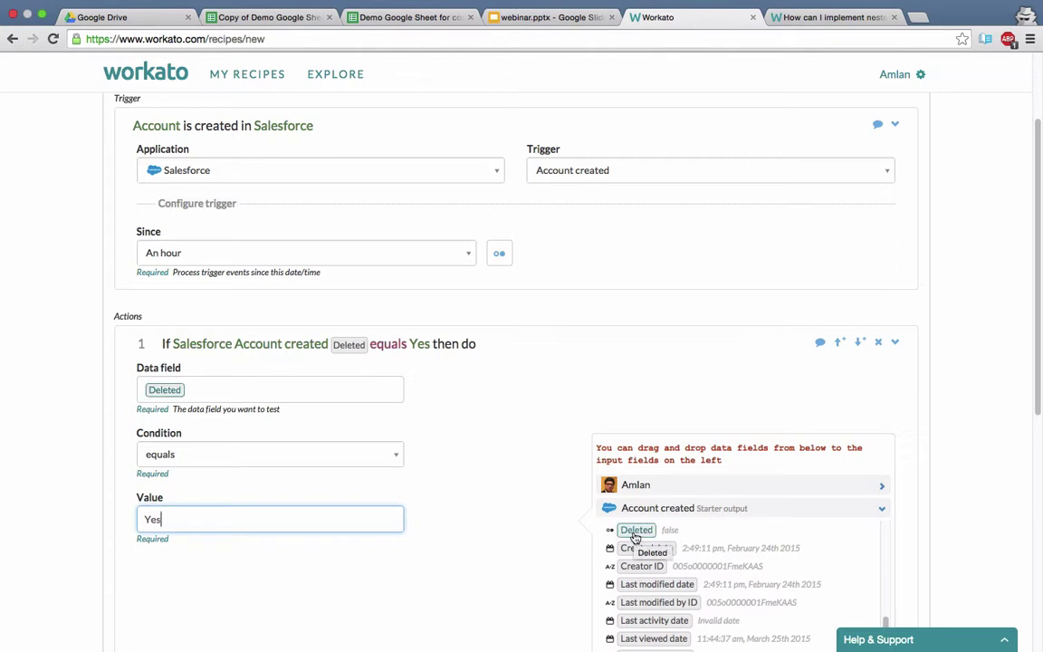
click(395, 455)
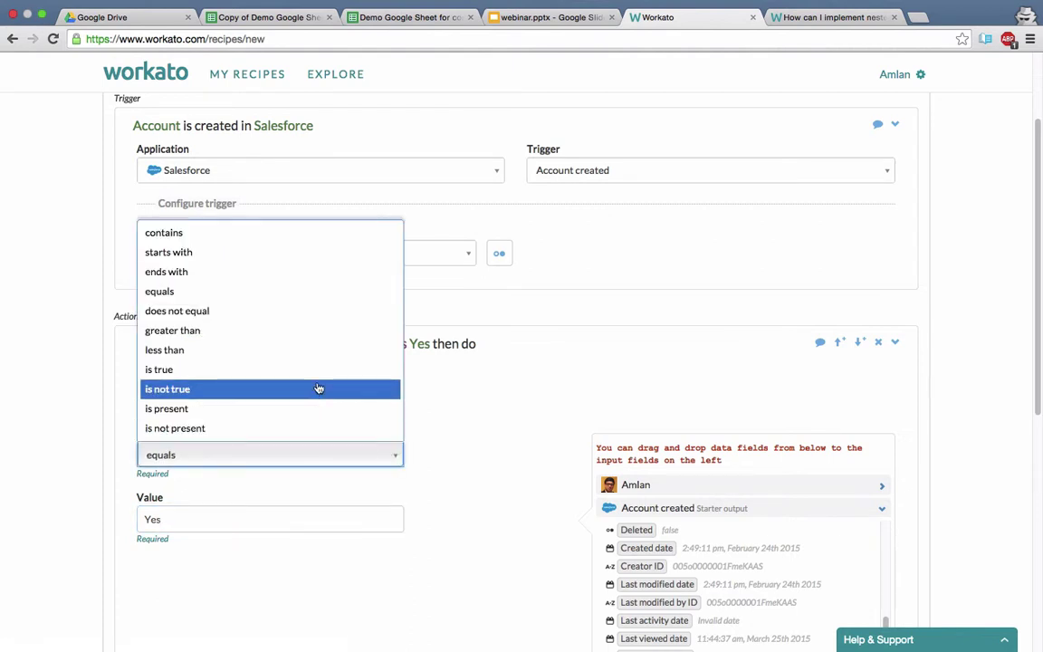
click(272, 378)
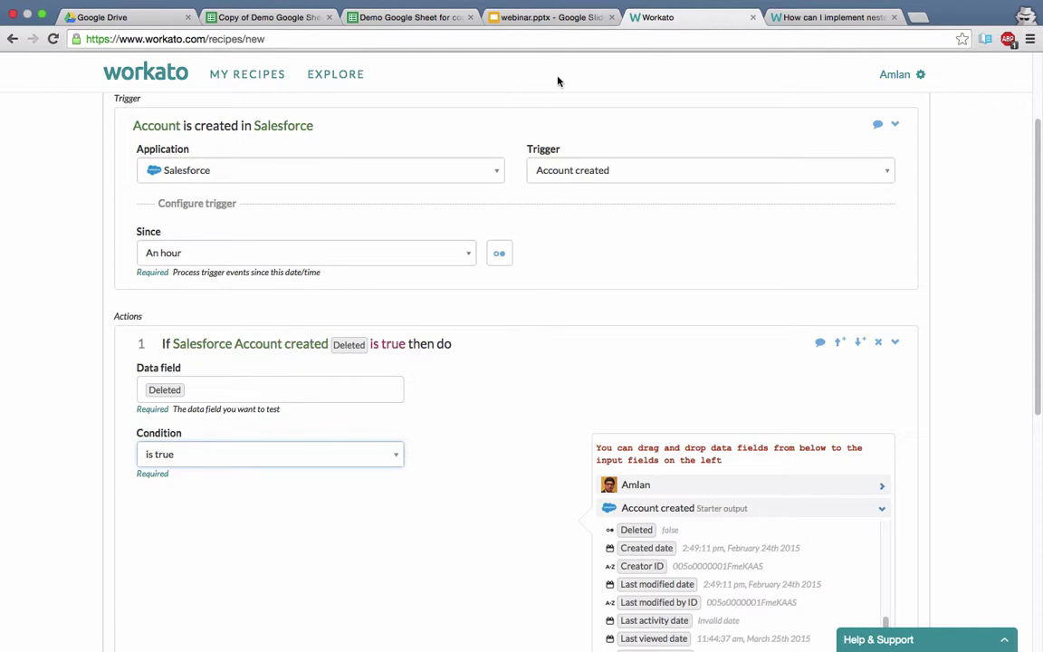
Reload the recipe page and leave it, discarding the unsaved changes.
click(551, 42)
key(Return)
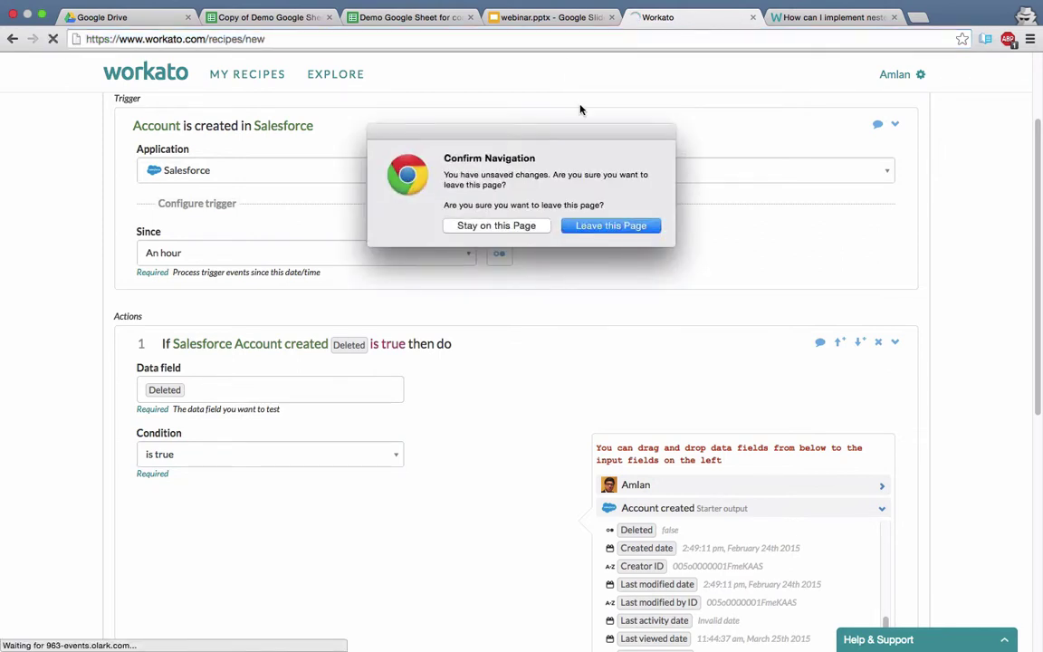
click(610, 226)
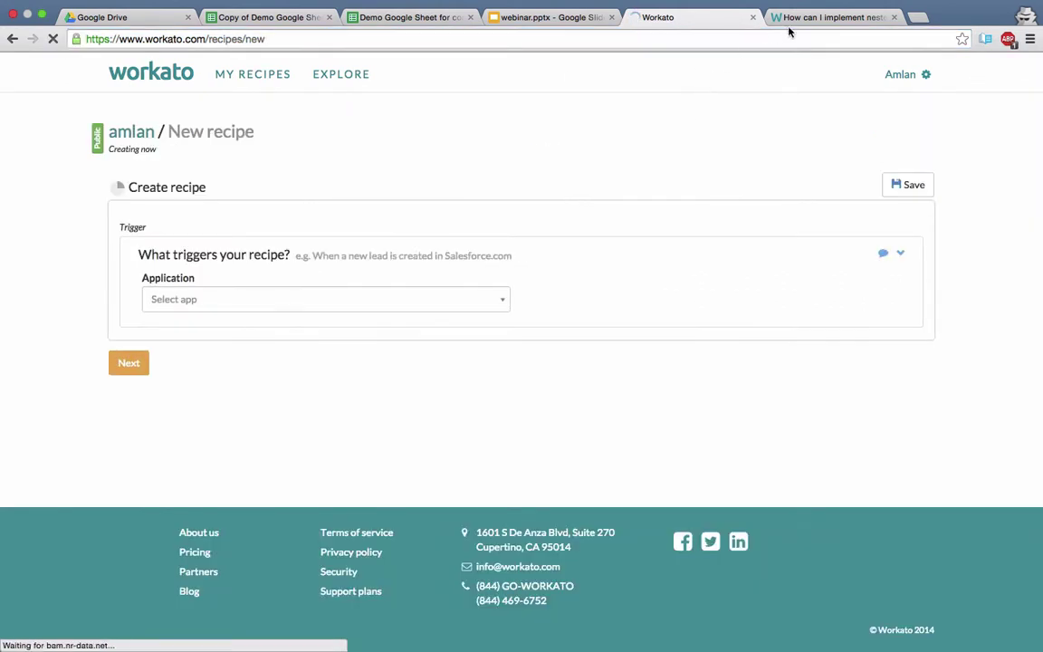
Return to the nested-steps help article and focus the knowledge base search box.
click(788, 27)
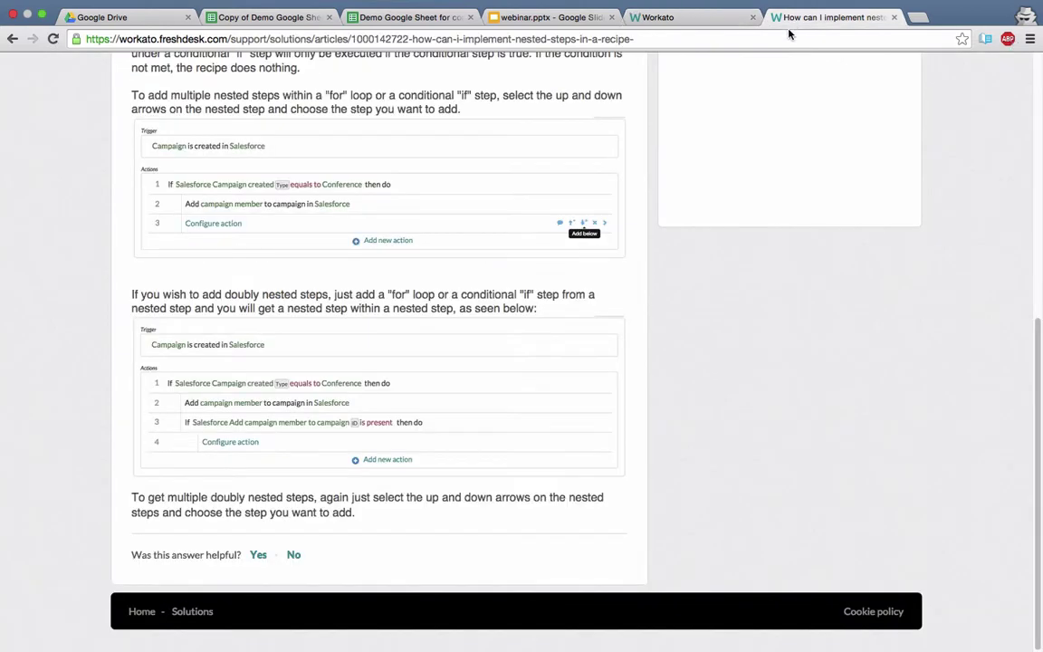
scroll(387, 196, up, 10)
click(375, 194)
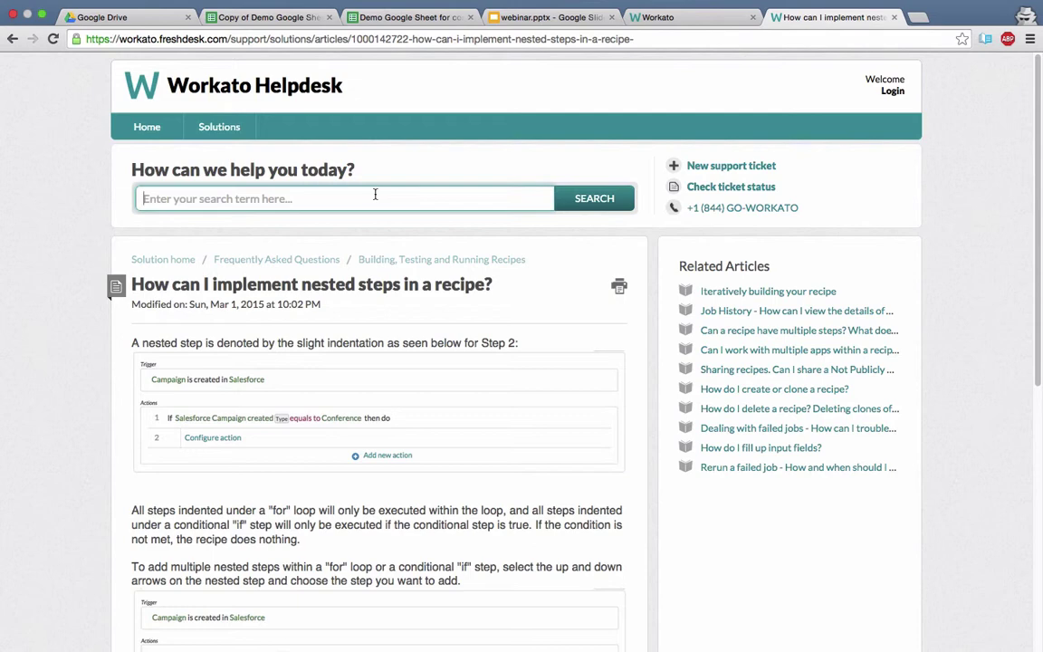
Search the Helpdesk for 'date error' and read the Date mapping error article on the to_date fix.
text(date error)
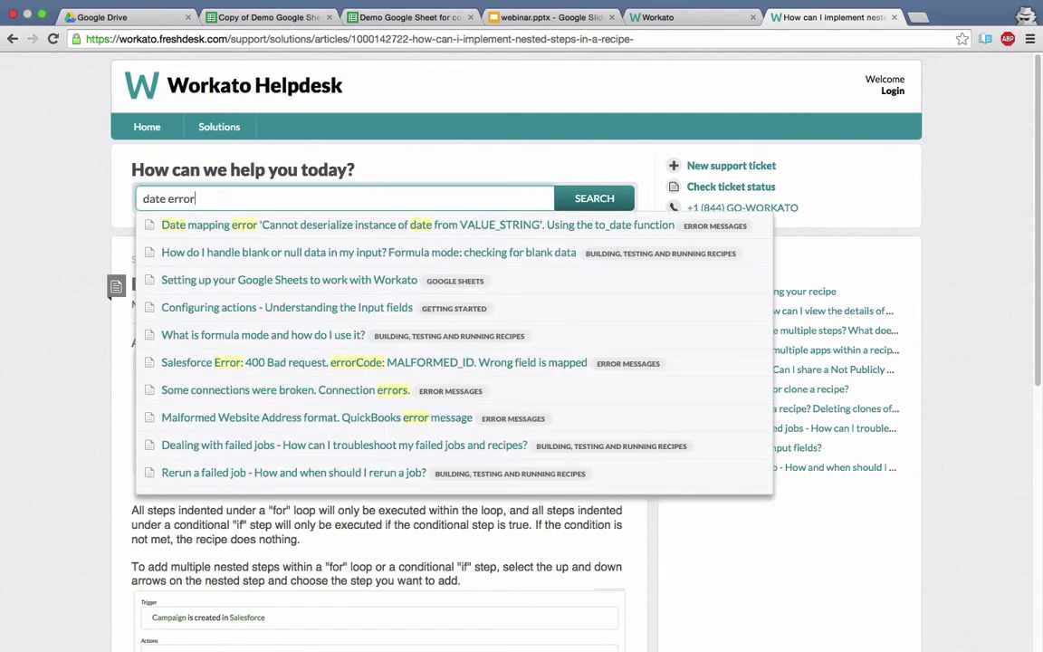
click(380, 226)
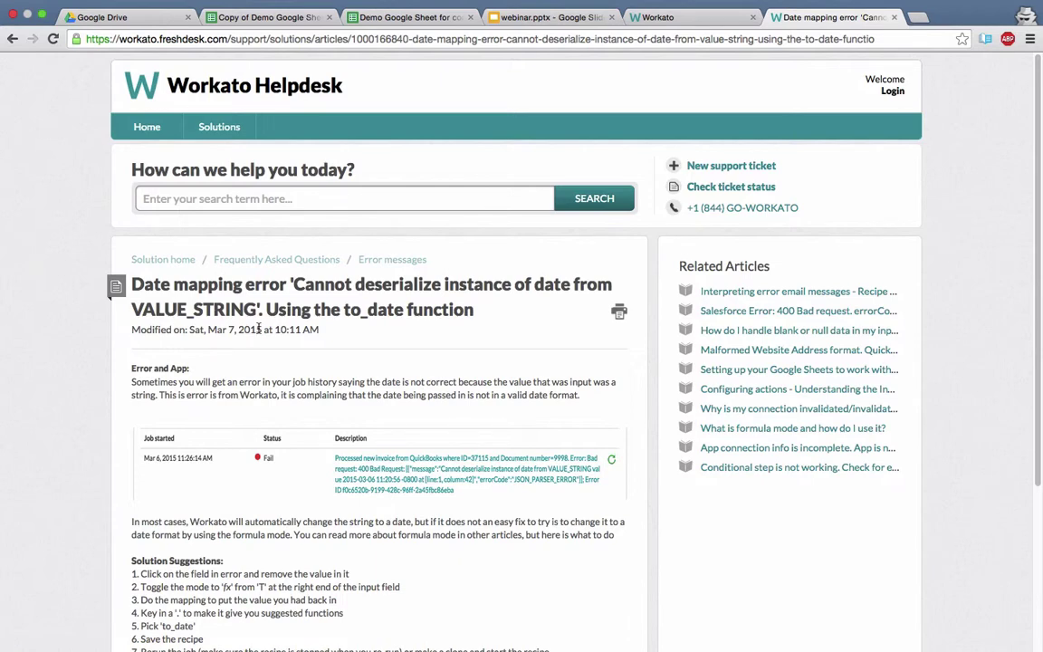
scroll(87, 427, down, 5)
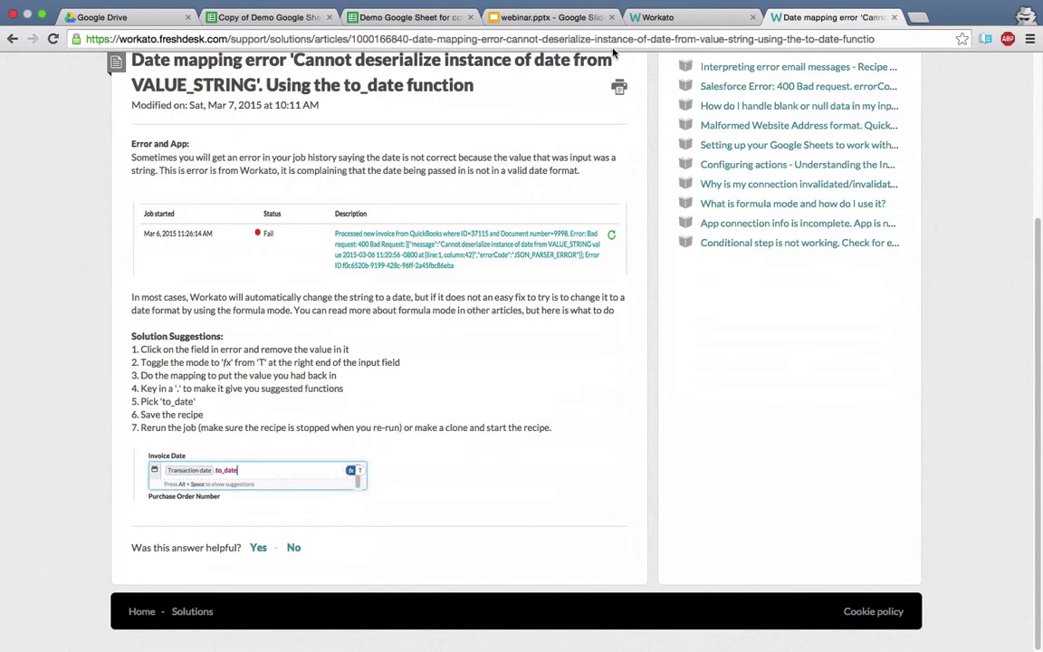
Switch back to the Workato tab showing the blank New recipe page.
click(658, 18)
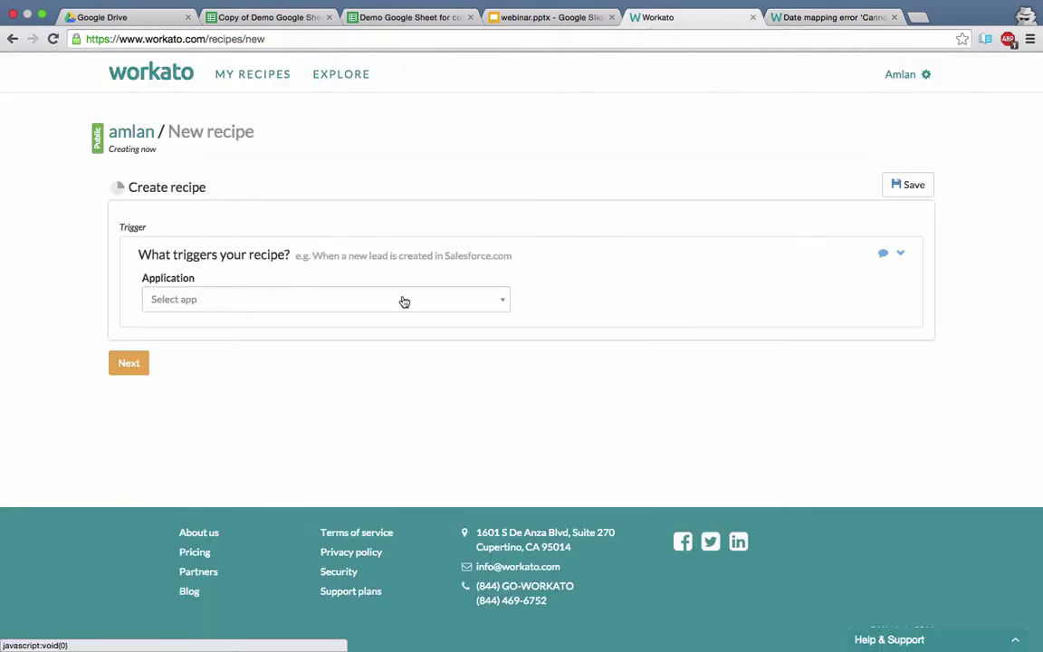
In My Recipes, list inactive recipes and scroll to 'New recipe: QuickBooks to Salesforce'.
click(333, 77)
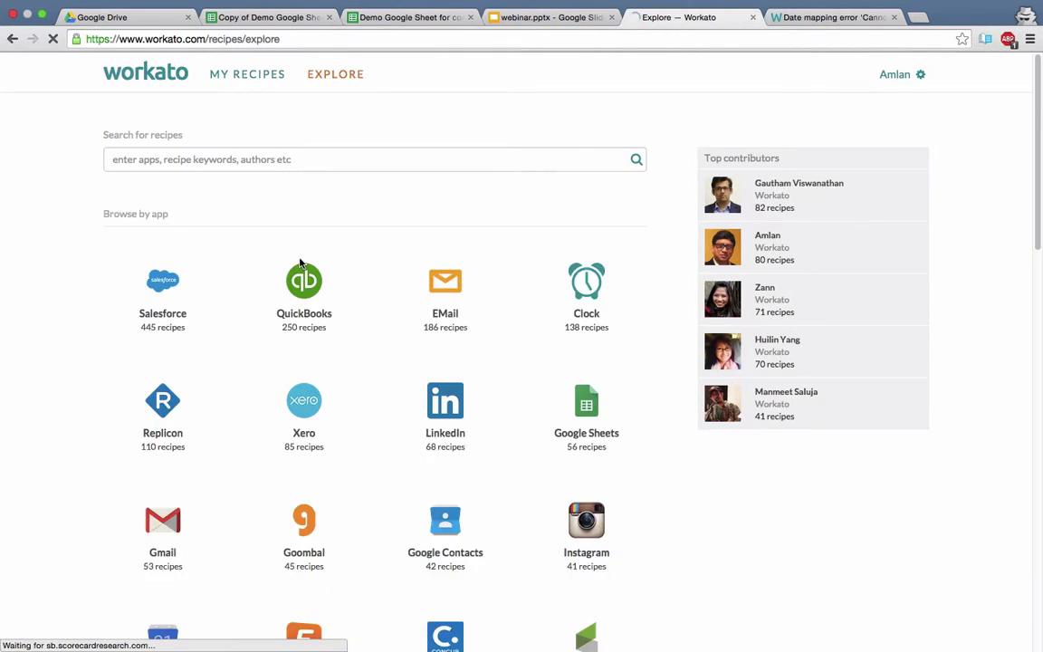
click(246, 80)
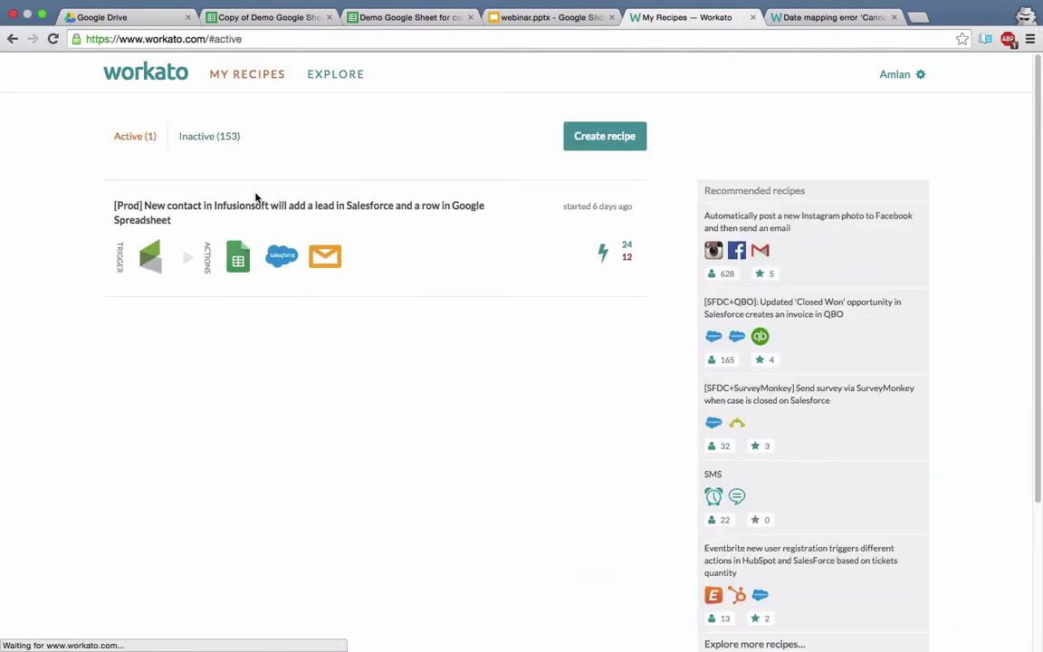
click(209, 137)
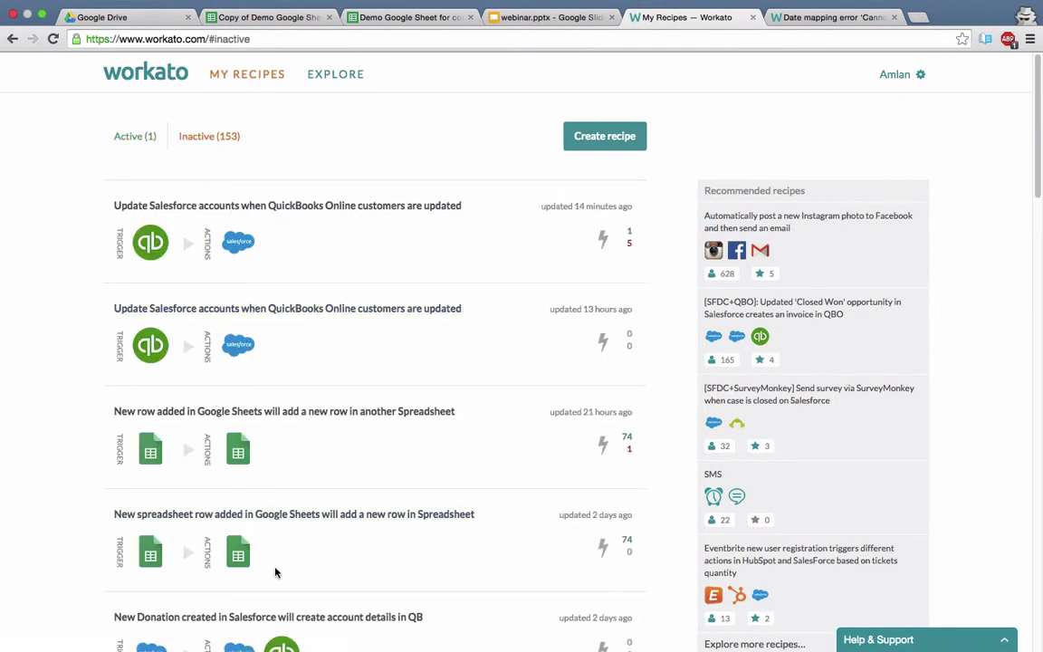
scroll(272, 624, down, 1)
scroll(271, 625, down, 5)
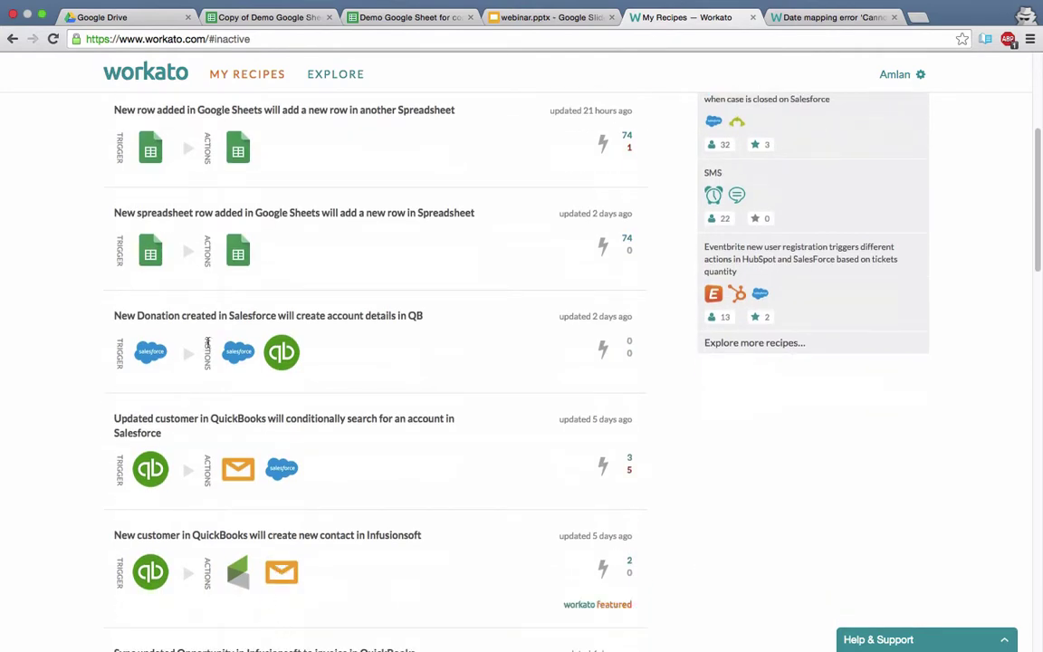
scroll(164, 485, down, 15)
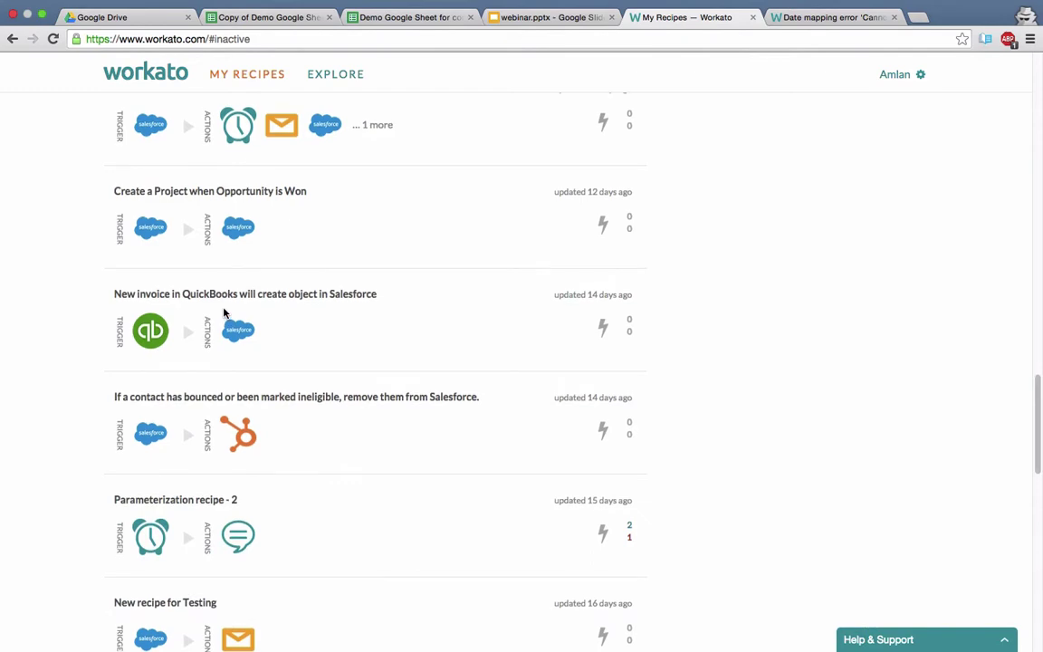
scroll(226, 317, down, 10)
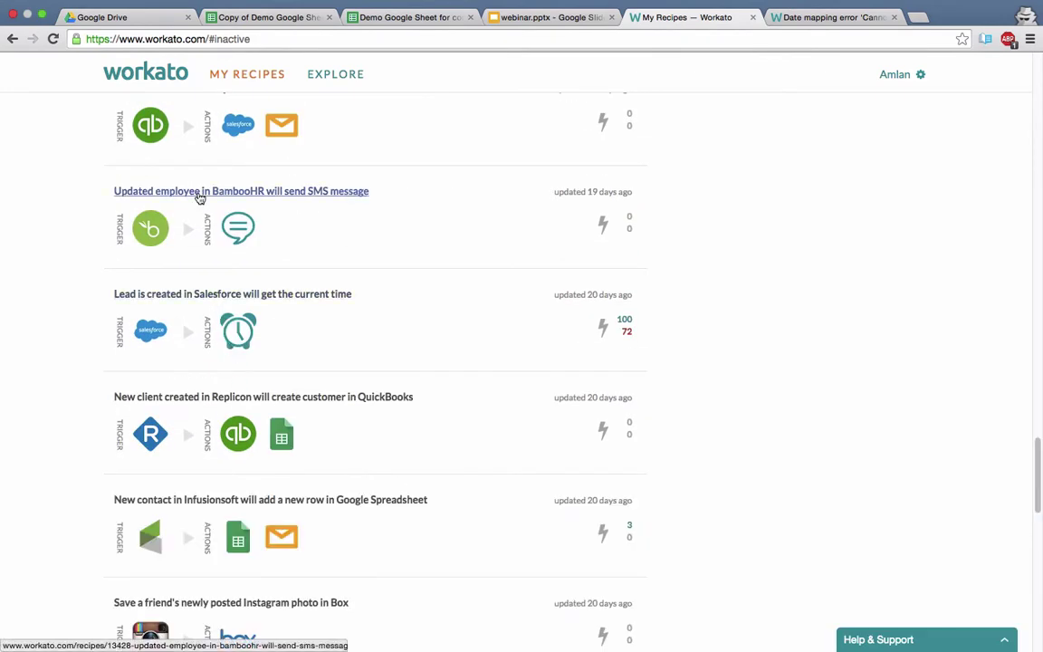
scroll(198, 198, down, 10)
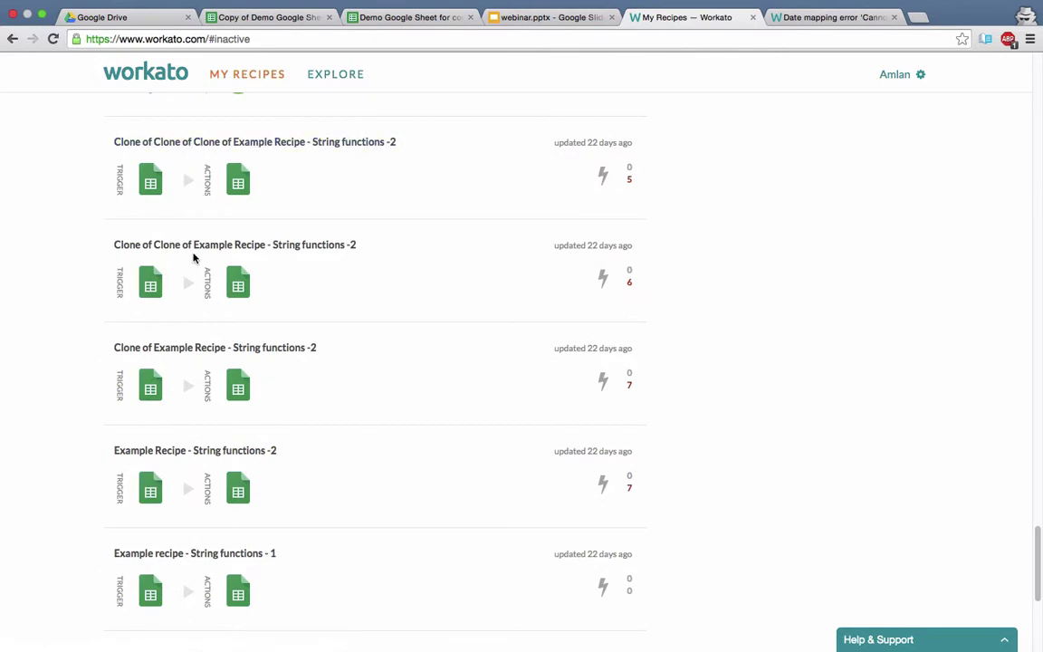
scroll(191, 256, down, 5)
scroll(191, 256, up, 15)
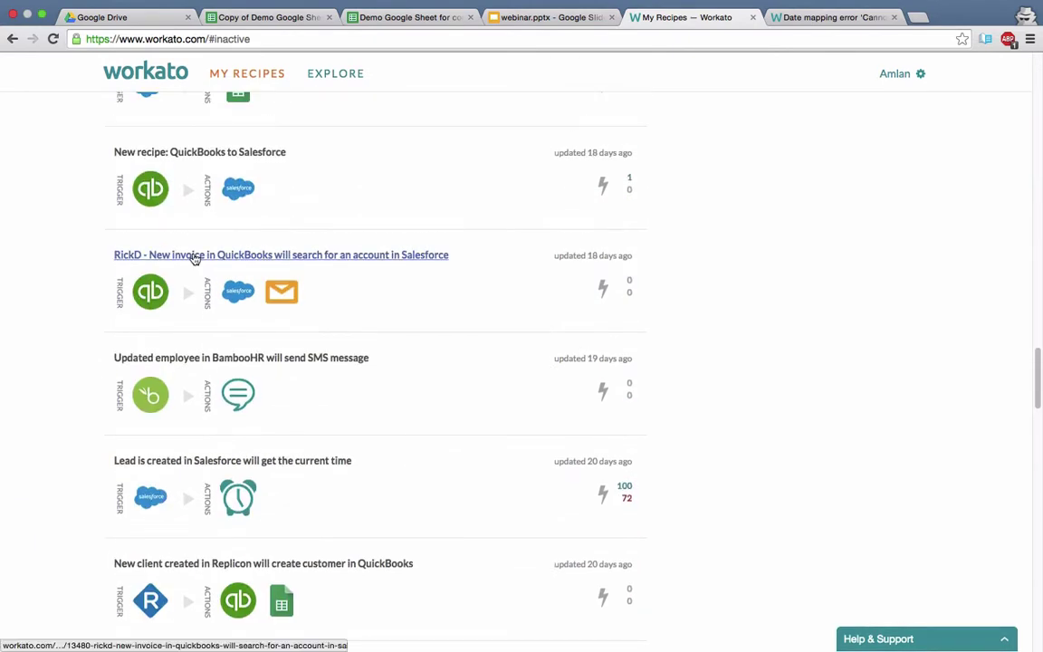
scroll(193, 260, up, 2)
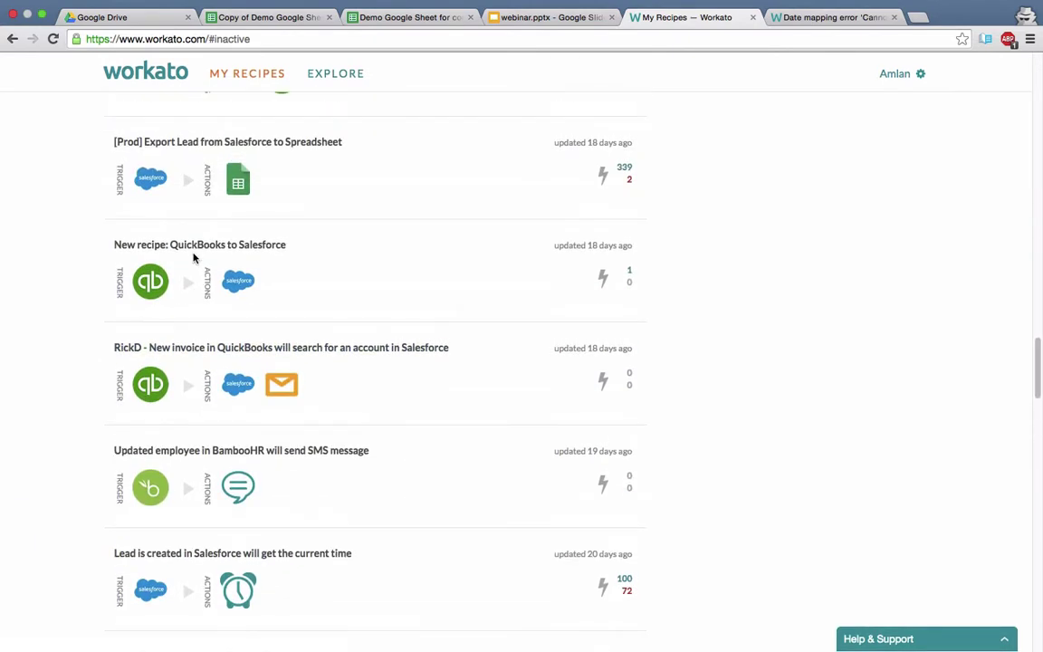
Open 'New recipe: QuickBooks to Salesforce' and review the Create account in Salesforce field mappings.
click(198, 246)
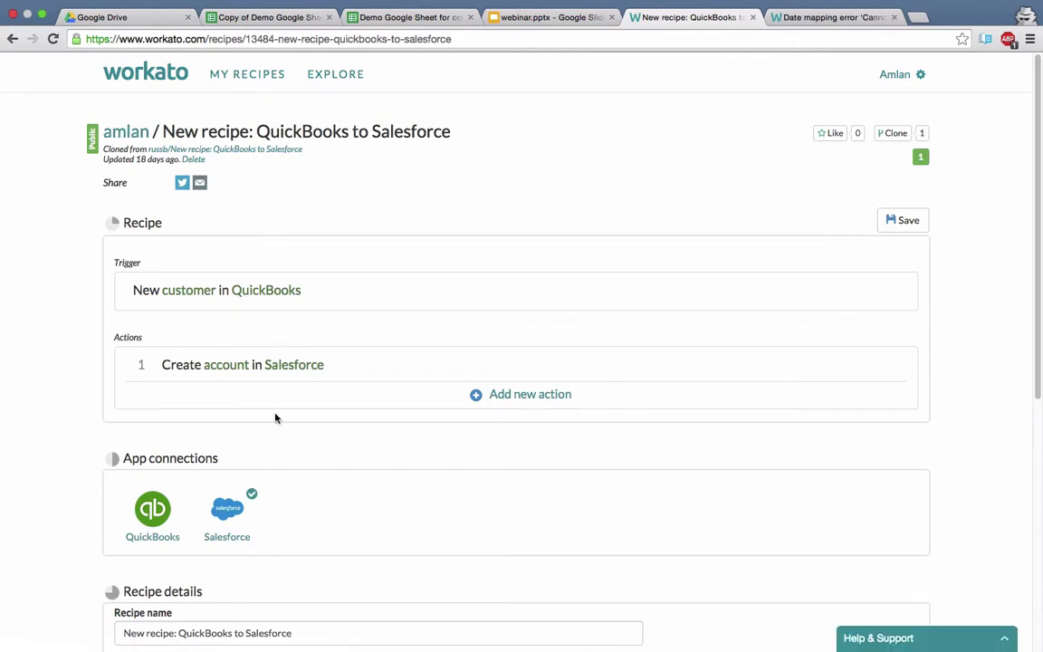
click(273, 371)
scroll(271, 480, down, 2)
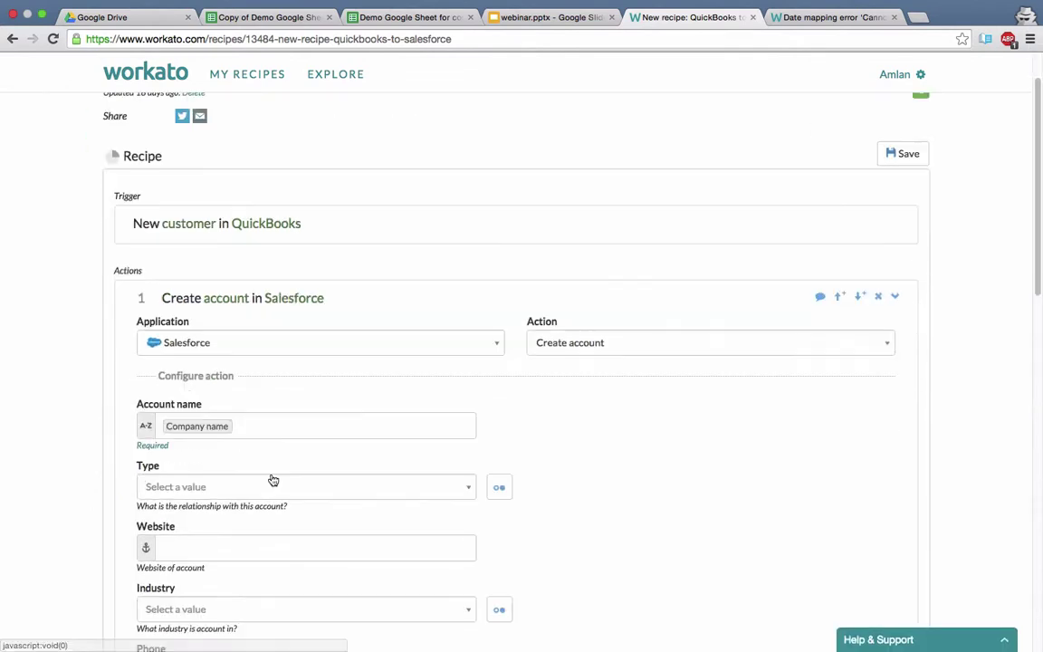
scroll(271, 480, up, 1)
scroll(270, 480, down, 10)
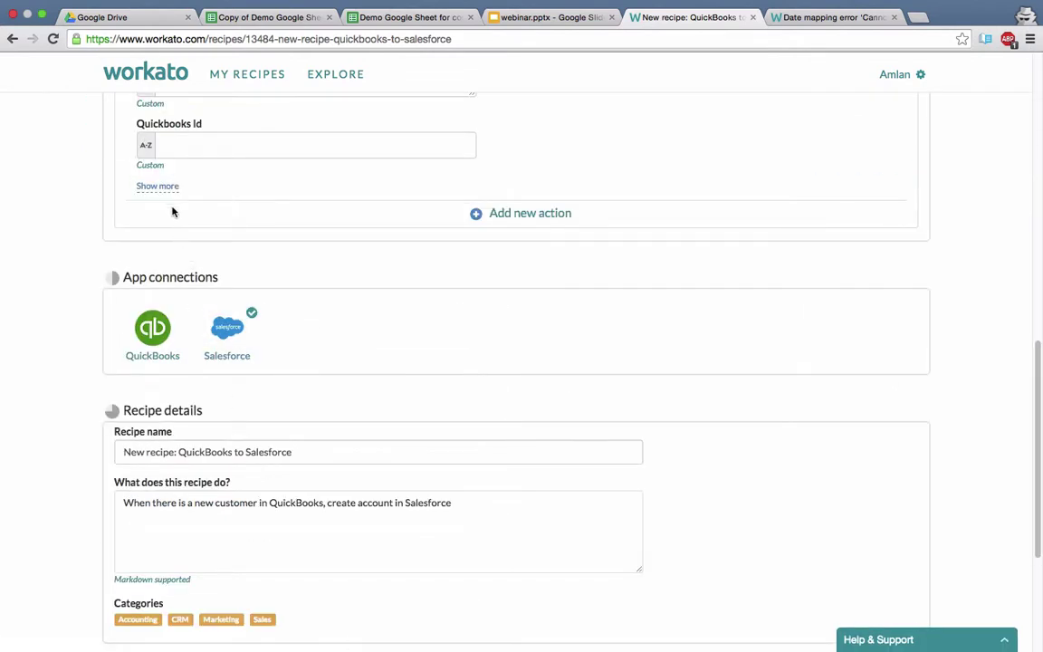
scroll(168, 199, up, 5)
scroll(99, 406, up, 1)
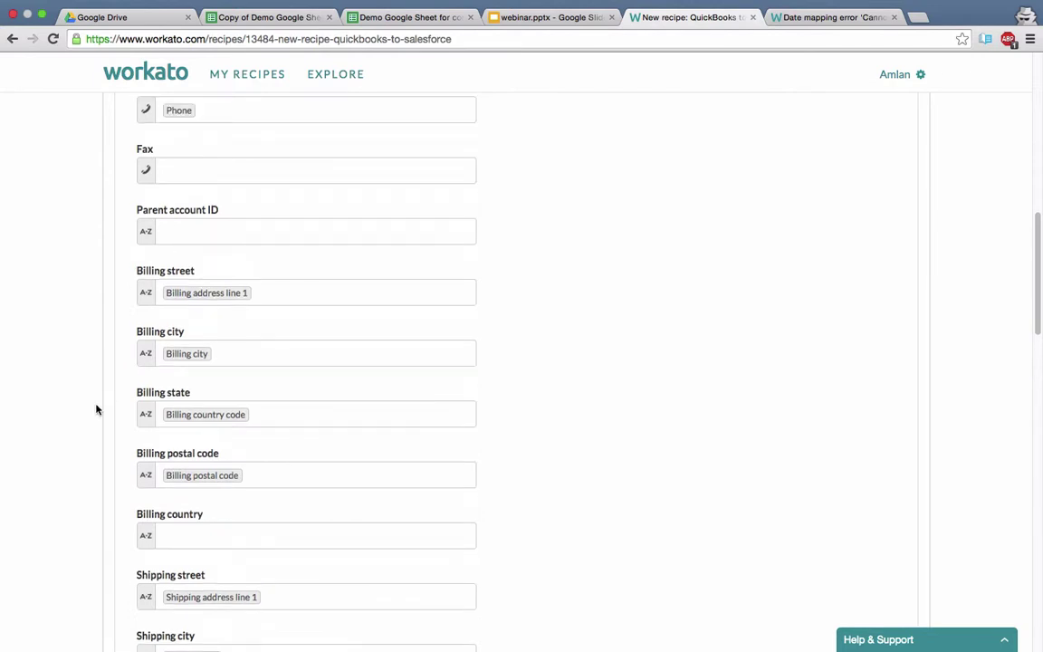
scroll(95, 409, down, 8)
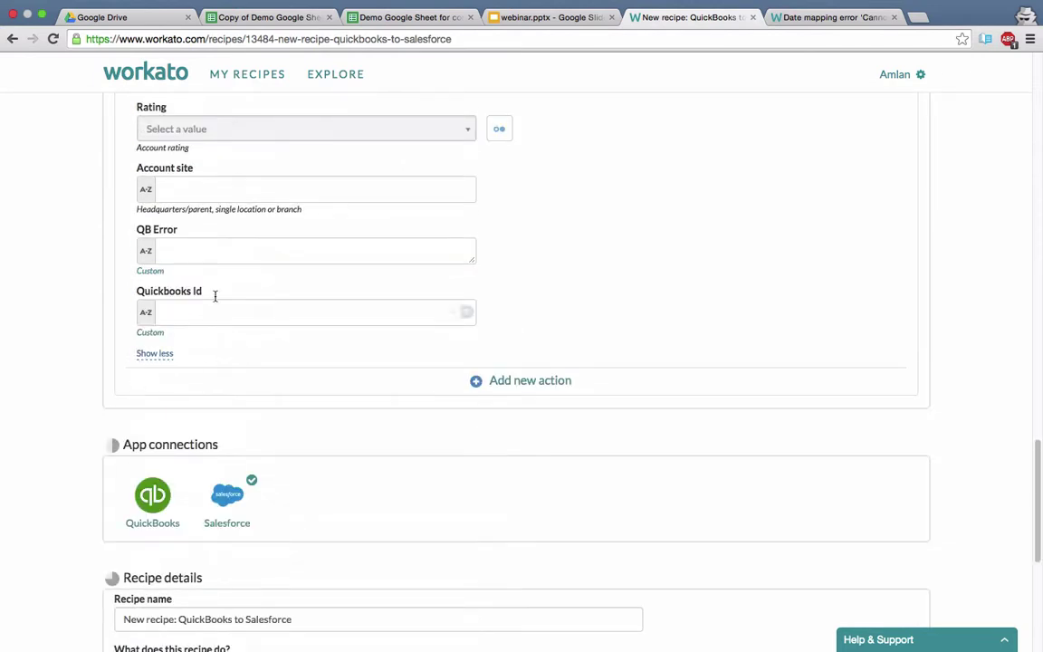
scroll(509, 324, down, 3)
scroll(510, 324, up, 1)
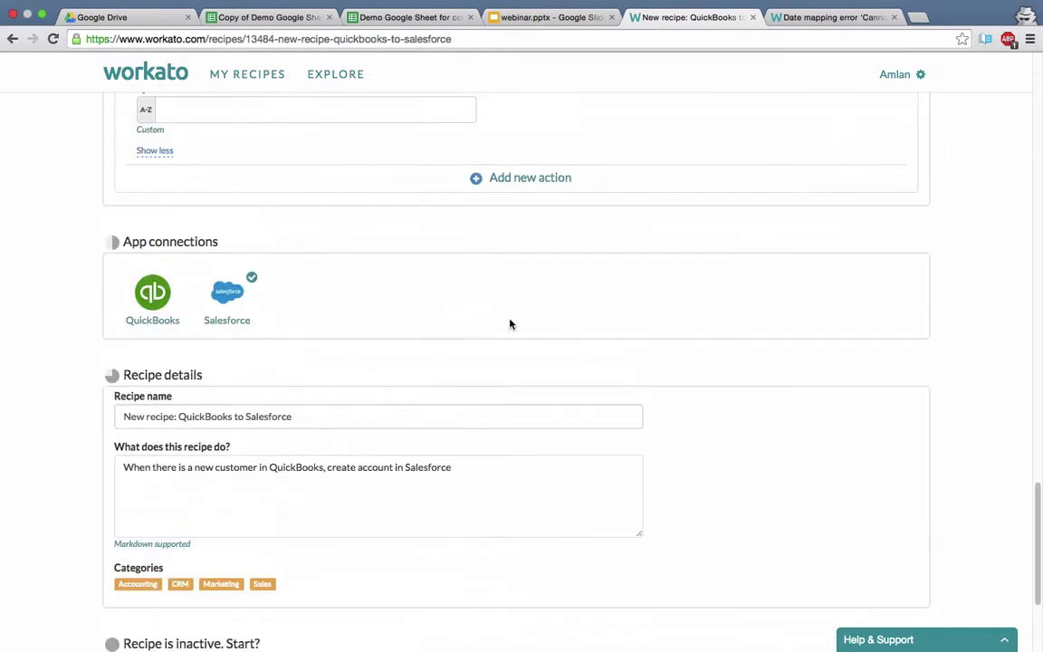
scroll(291, 354, up, 5)
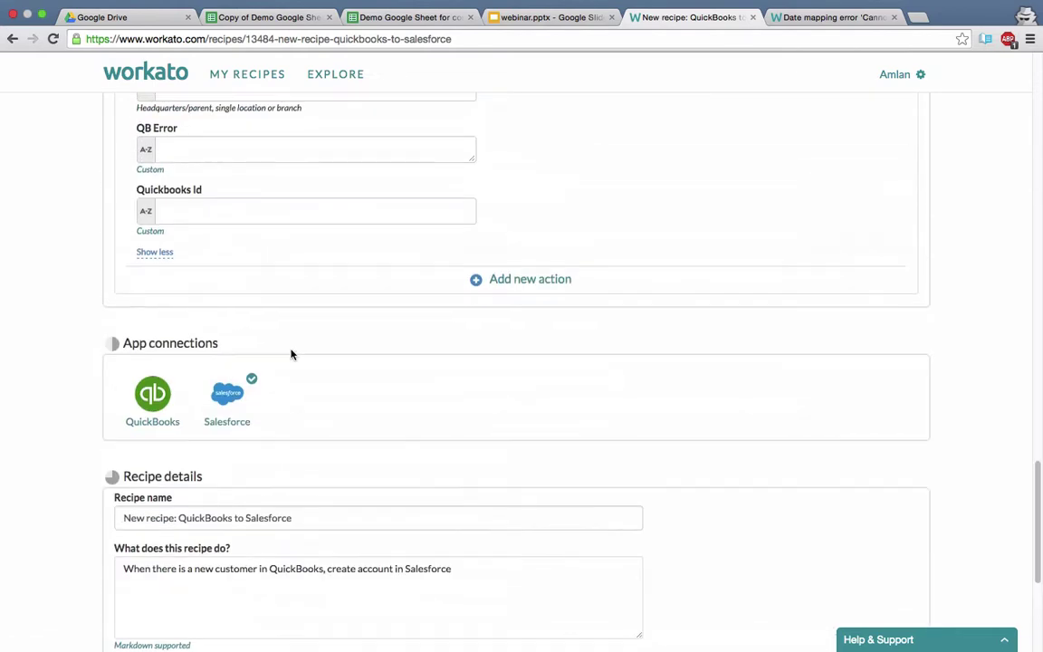
scroll(290, 352, up, 1)
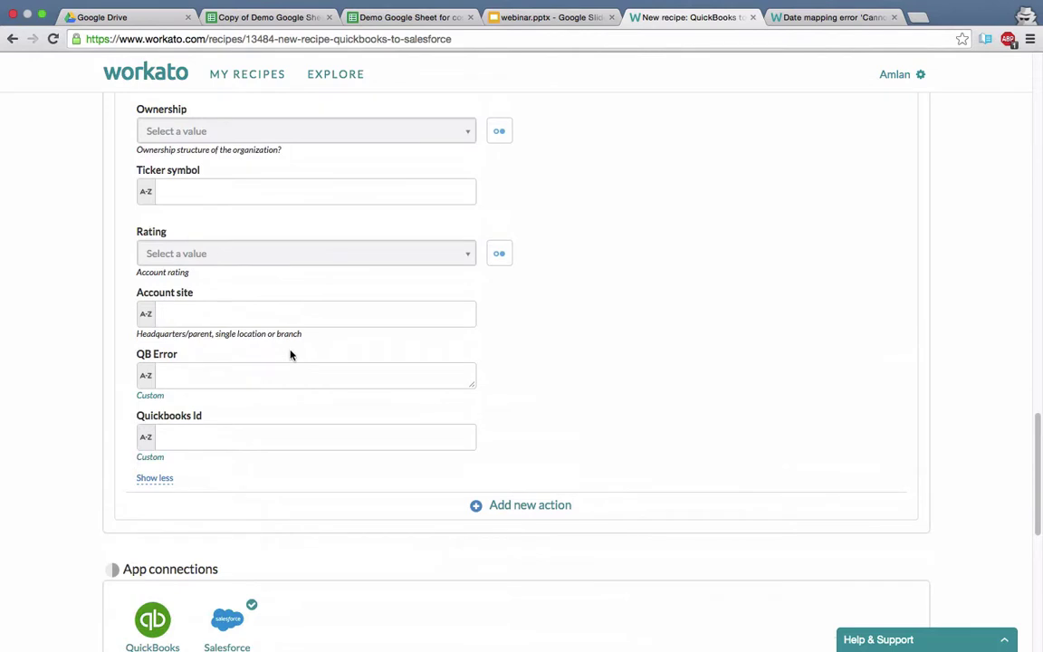
Toggle Rating between custom value and list, leaving it as a list choice.
click(500, 256)
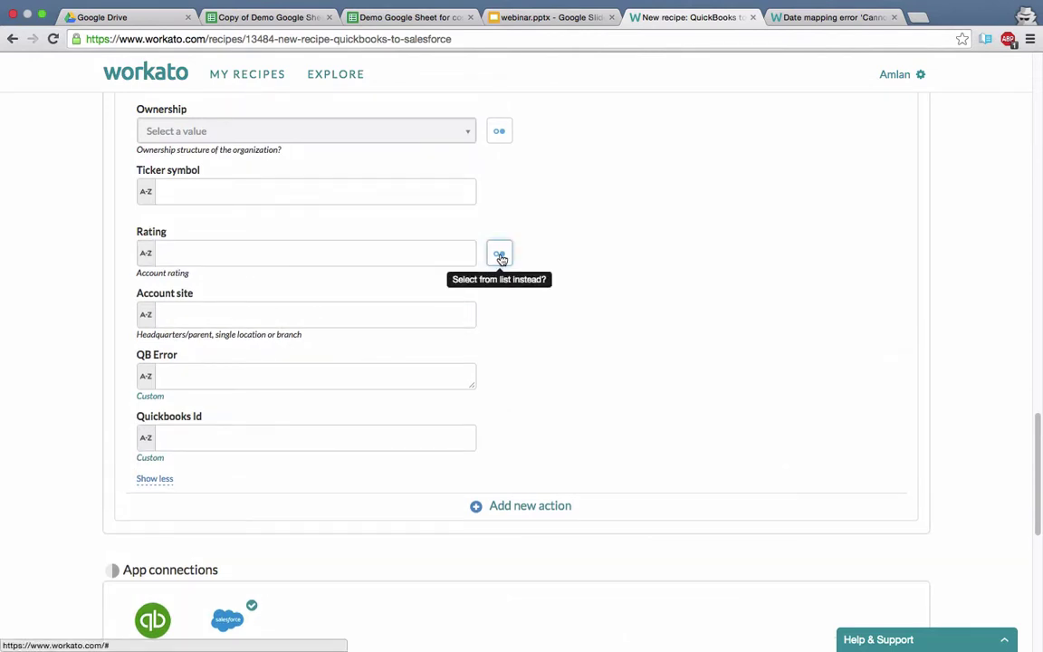
click(500, 256)
click(499, 256)
click(500, 256)
Switch Account site to formula mode, try Display name.capitalize, then clear it.
click(273, 373)
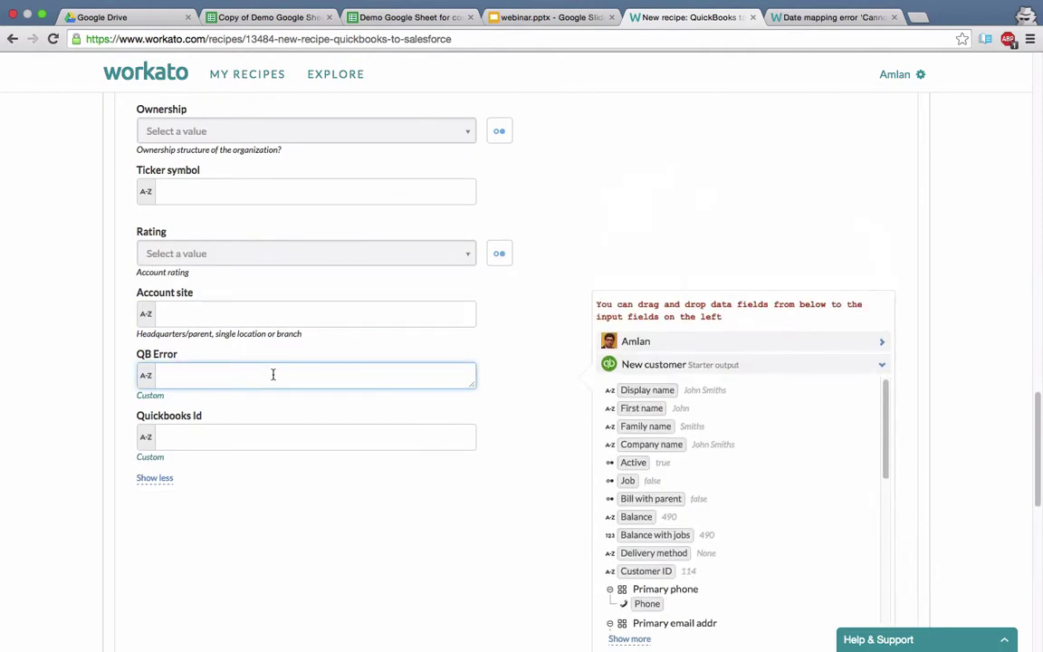
click(233, 317)
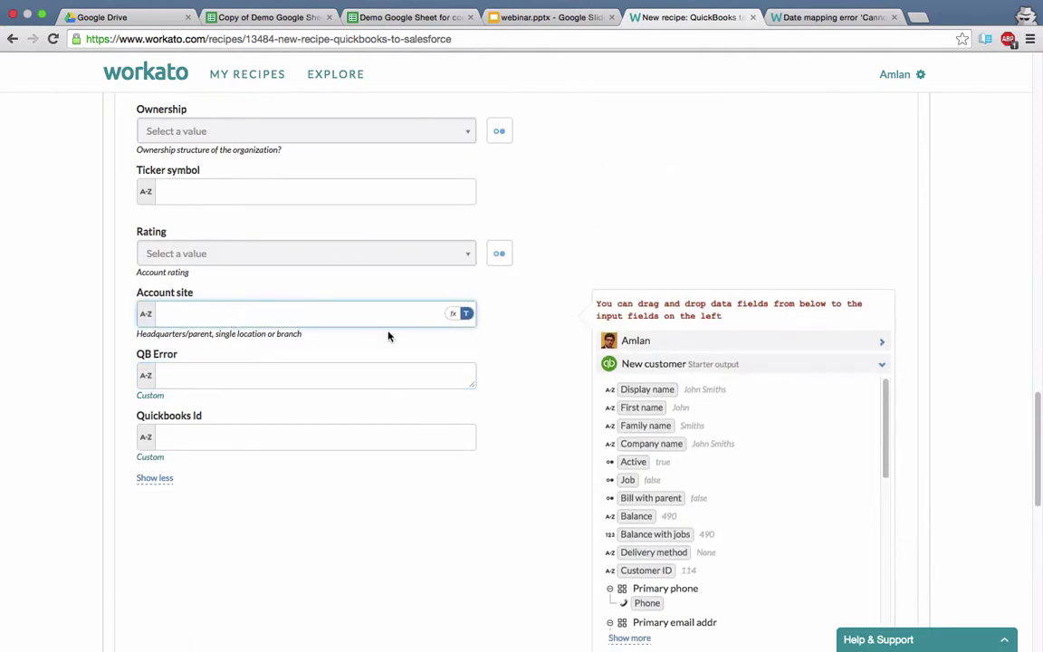
click(455, 316)
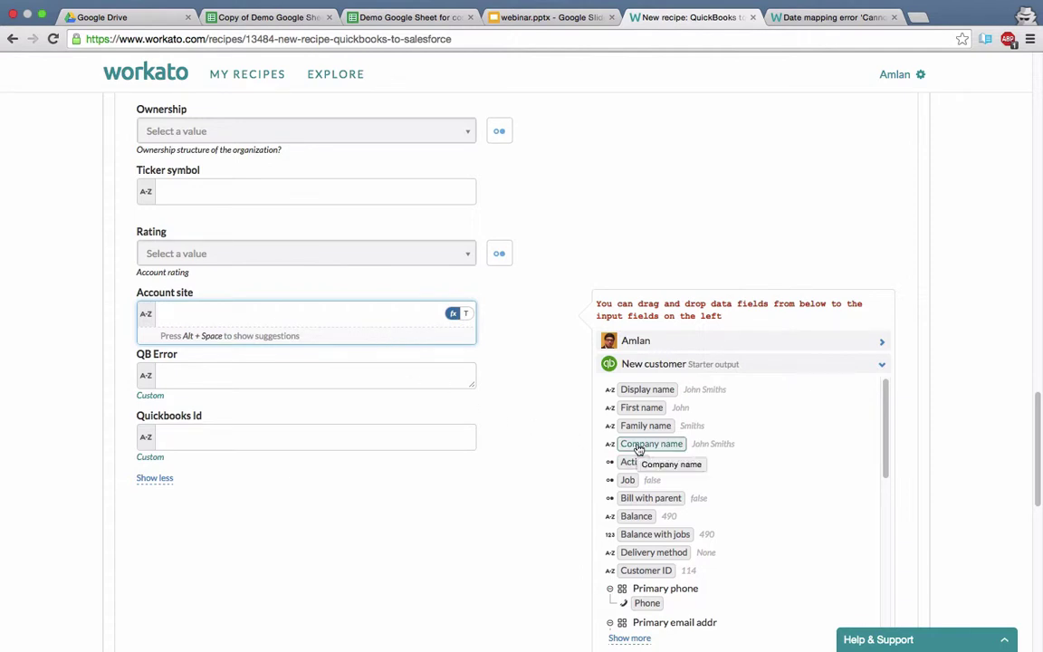
click(639, 391)
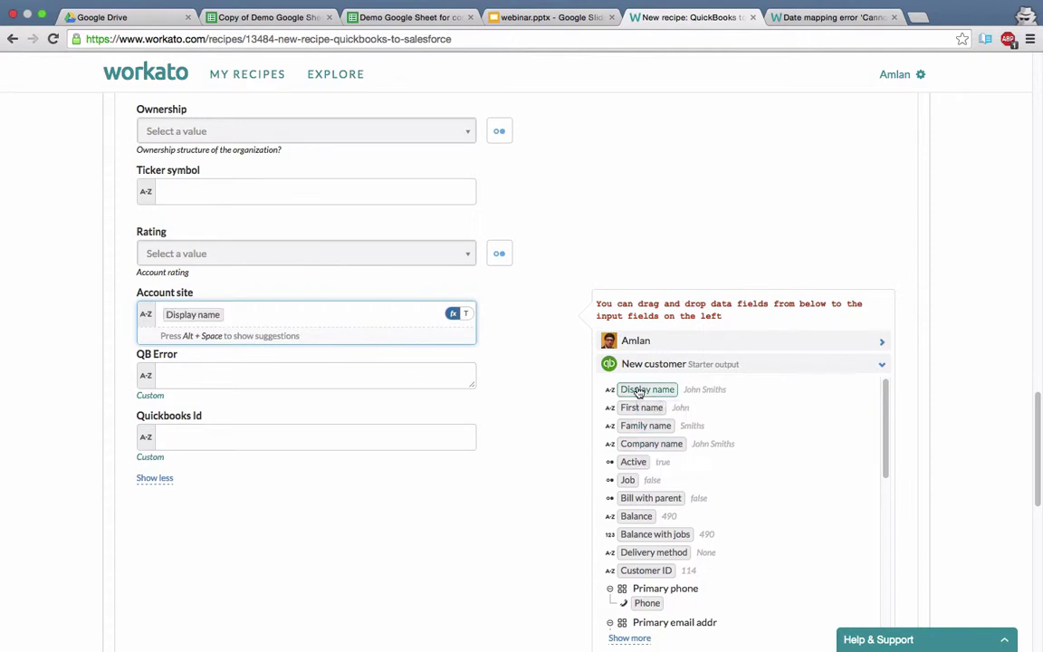
text(.)
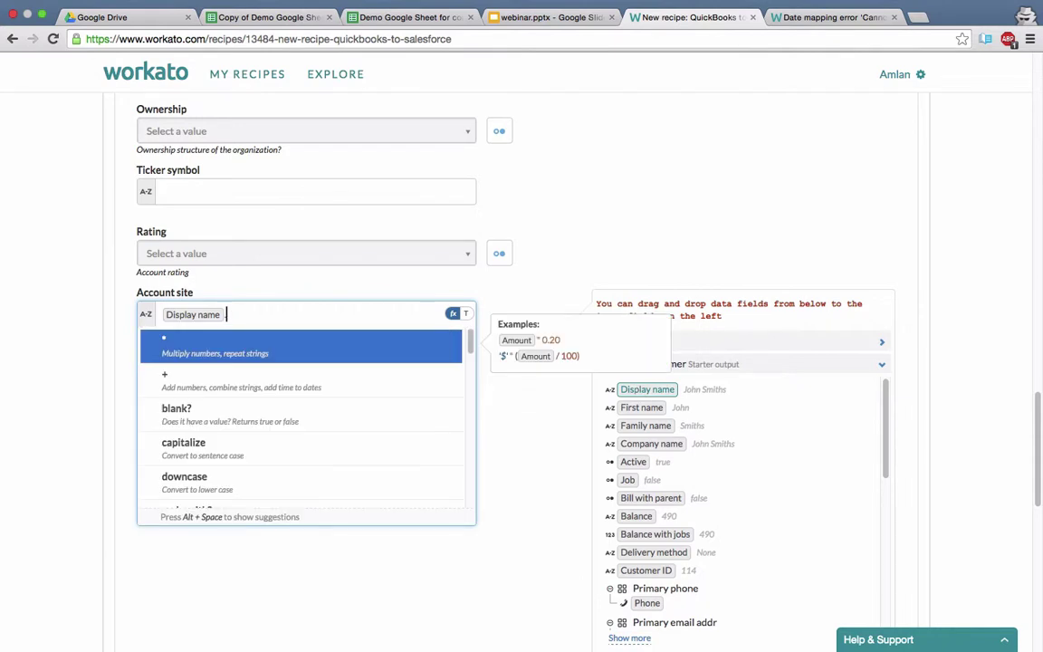
click(221, 444)
key(BackSpace)
key(BackSpace)
key(BackSpace)
key(BackSpace)
key(BackSpace)
key(BackSpace)
key(BackSpace)
key(BackSpace)
key(BackSpace)
key(BackSpace)
key(BackSpace)
key(BackSpace)
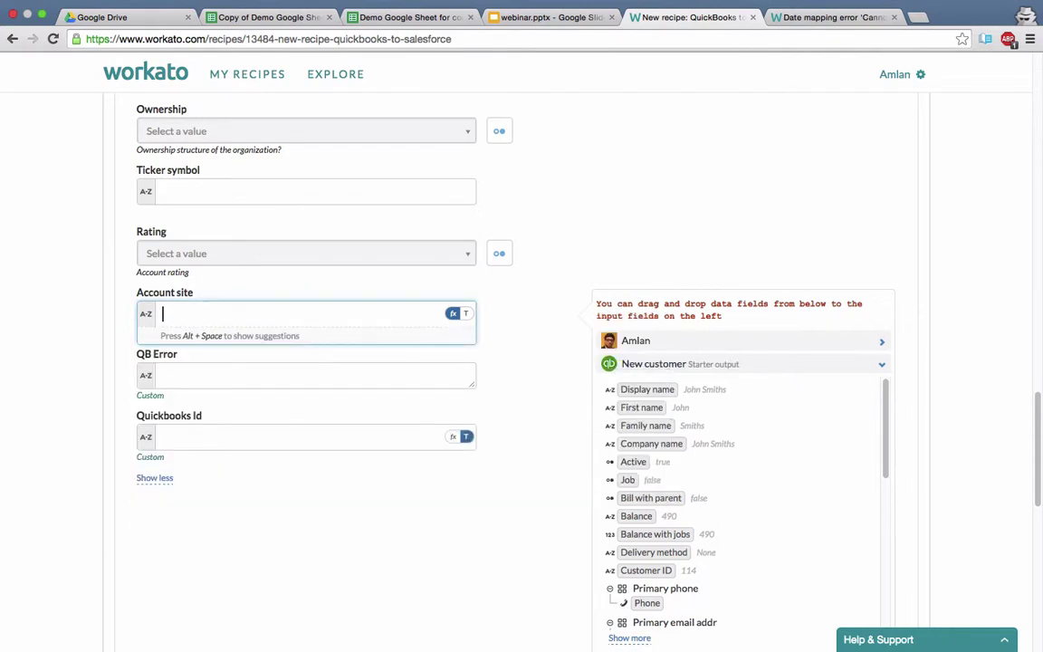
Try Family name.downcase in the Account site formula, then clear it again.
click(645, 425)
text(.)
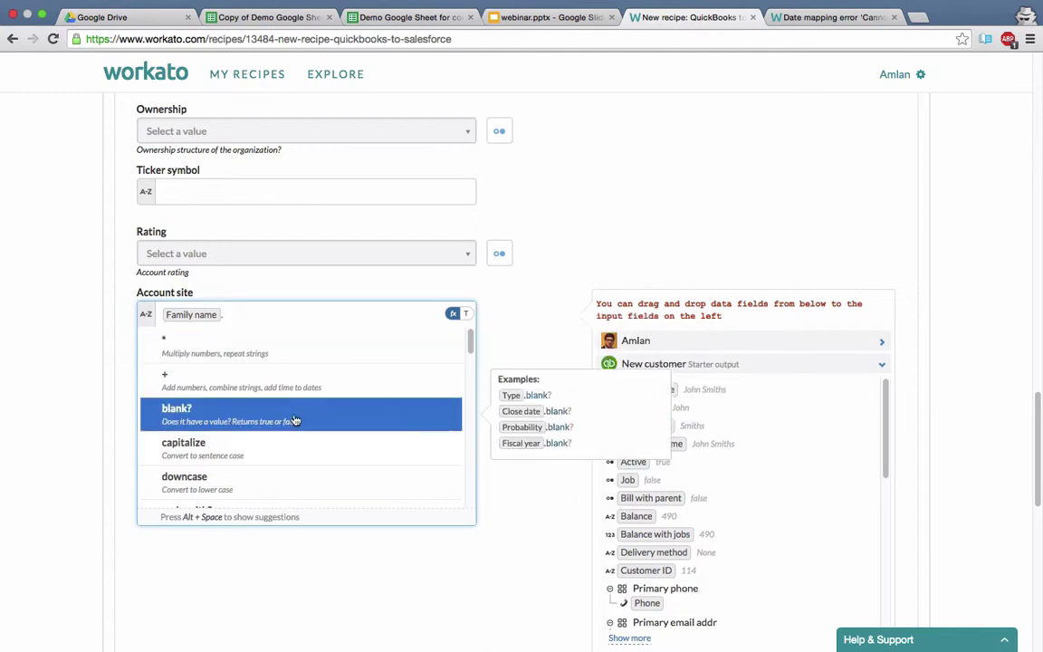
click(266, 479)
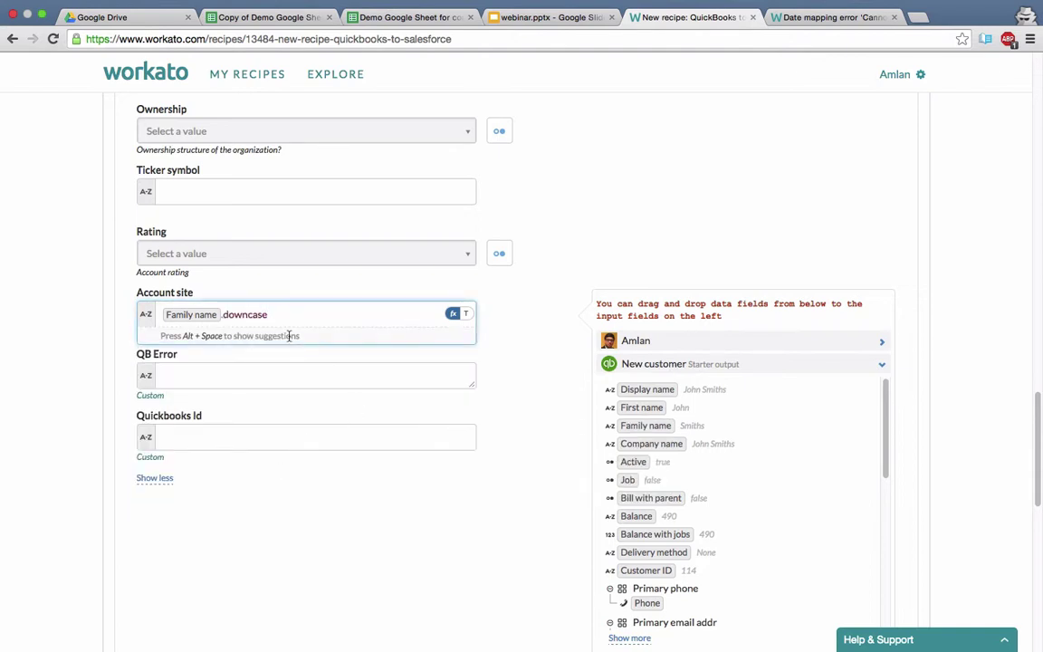
key(BackSpace)
key(BackSpace)
key(BackSpace)
key(BackSpace)
key(BackSpace)
key(BackSpace)
key(BackSpace)
key(BackSpace)
key(BackSpace)
key(BackSpace)
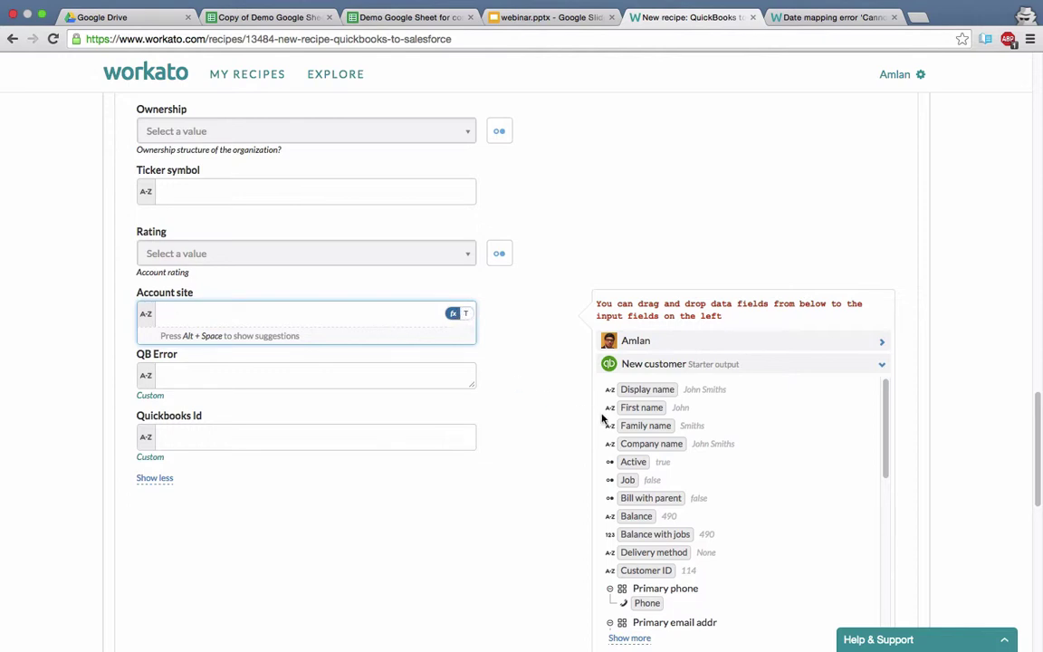
Put Company name plus a dot into Account site, browse the function suggestions, then dismiss them.
click(644, 447)
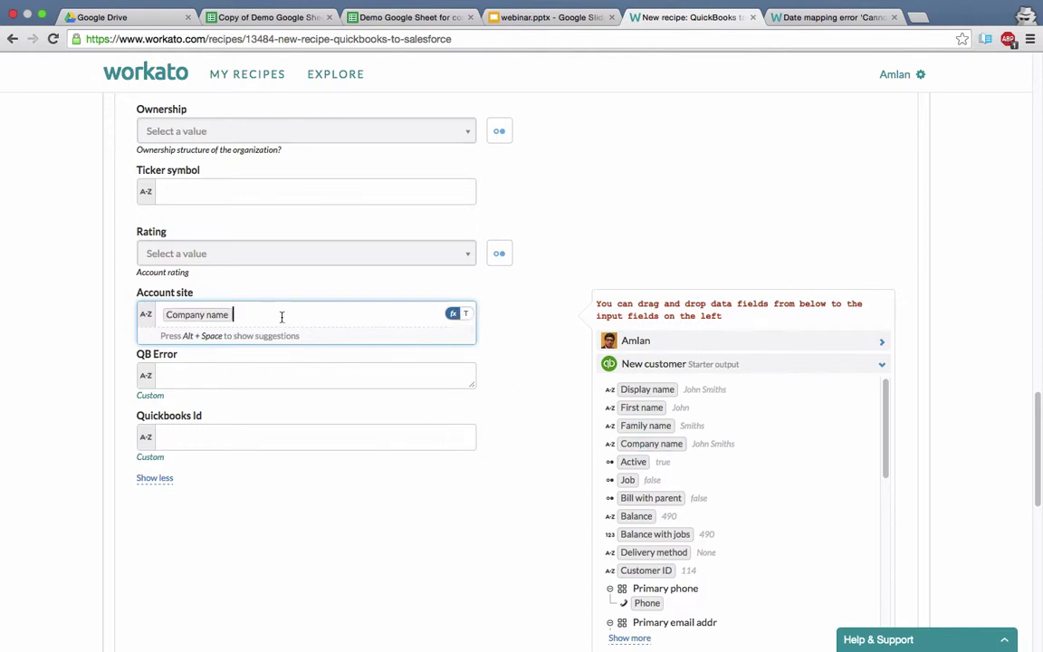
text(.)
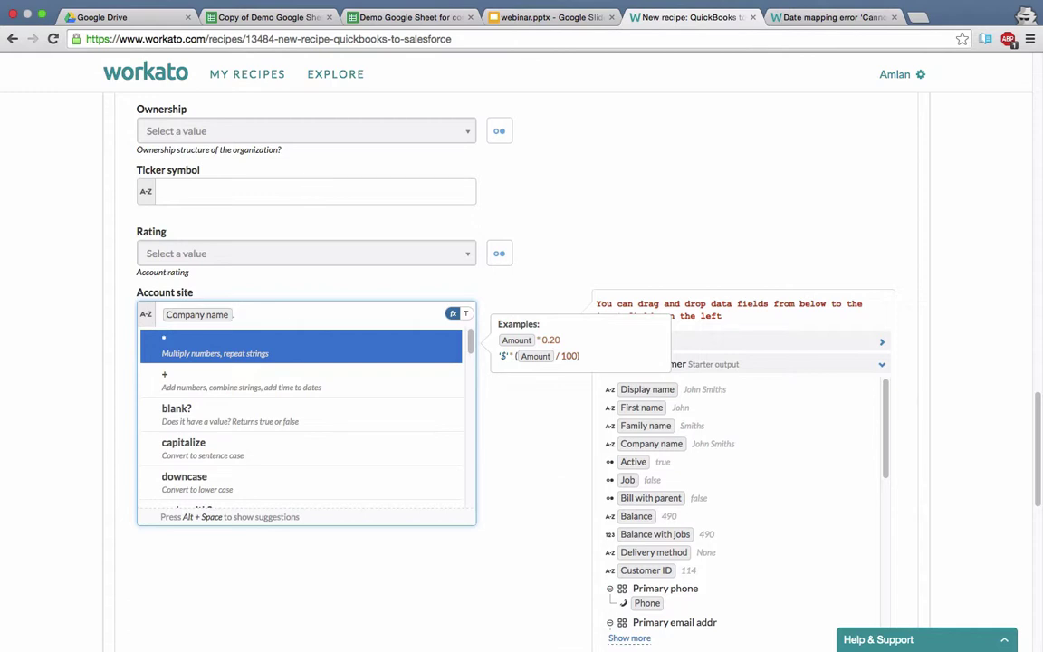
scroll(272, 459, down, 5)
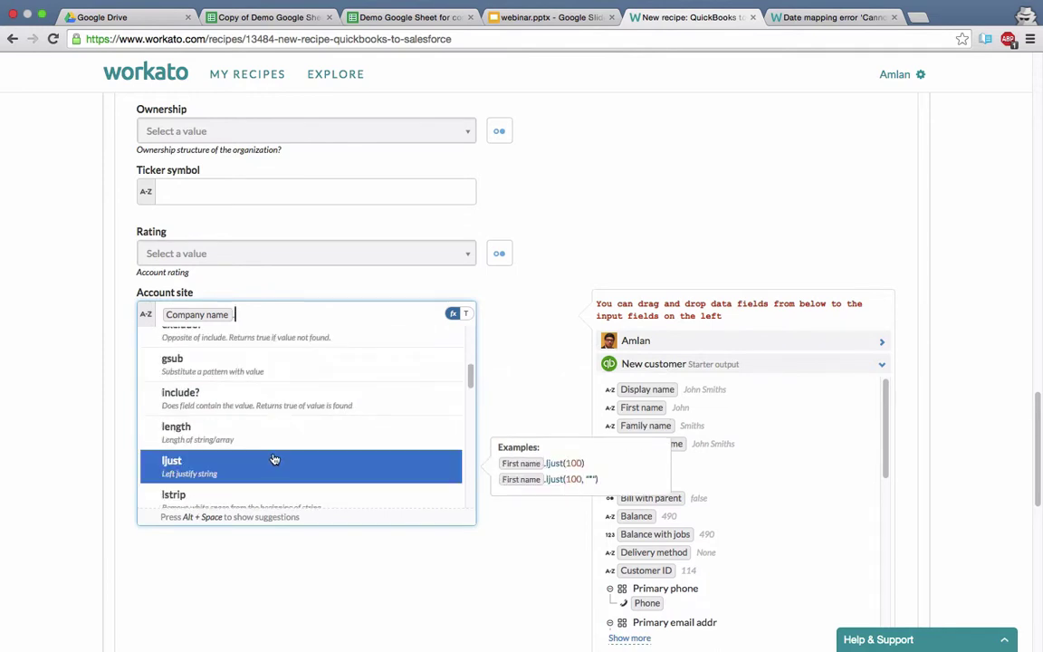
scroll(273, 459, down, 8)
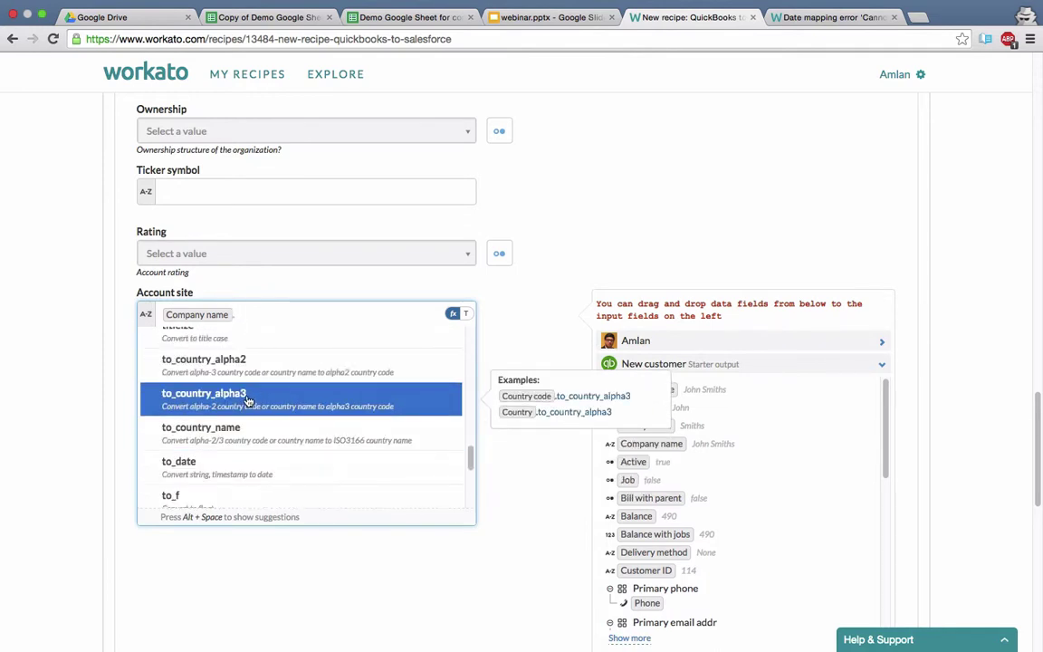
scroll(247, 399, down, 1)
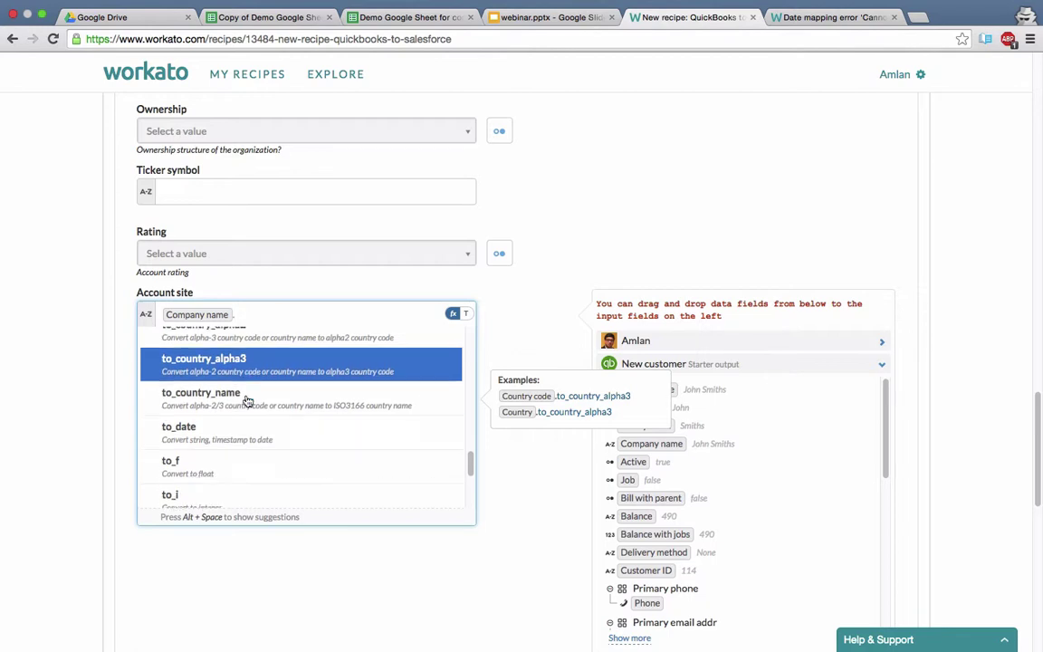
scroll(247, 400, up, 5)
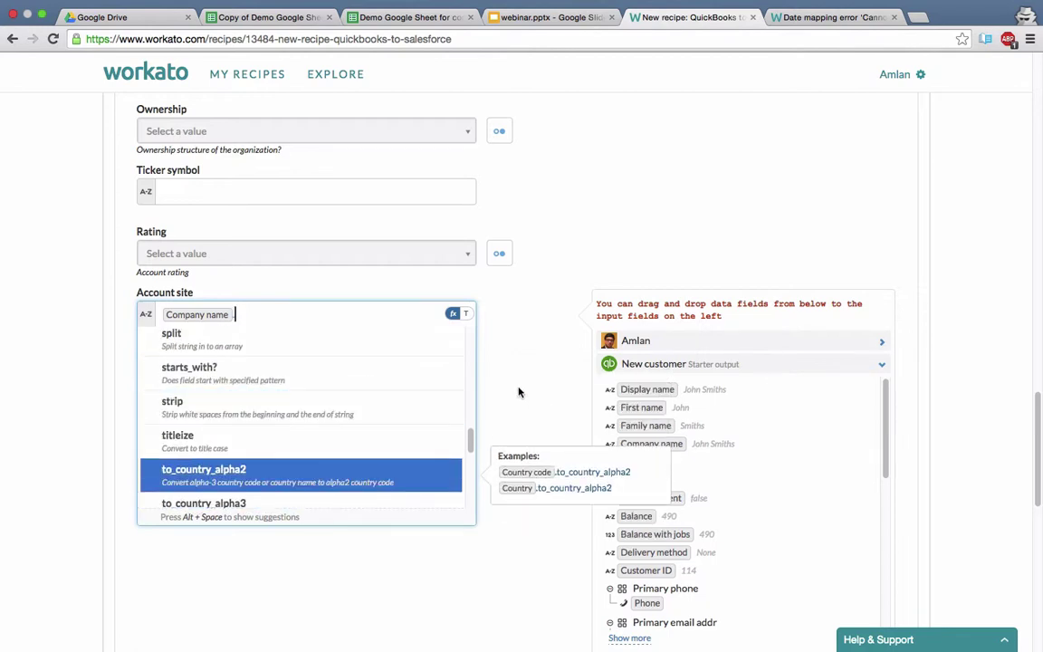
click(519, 392)
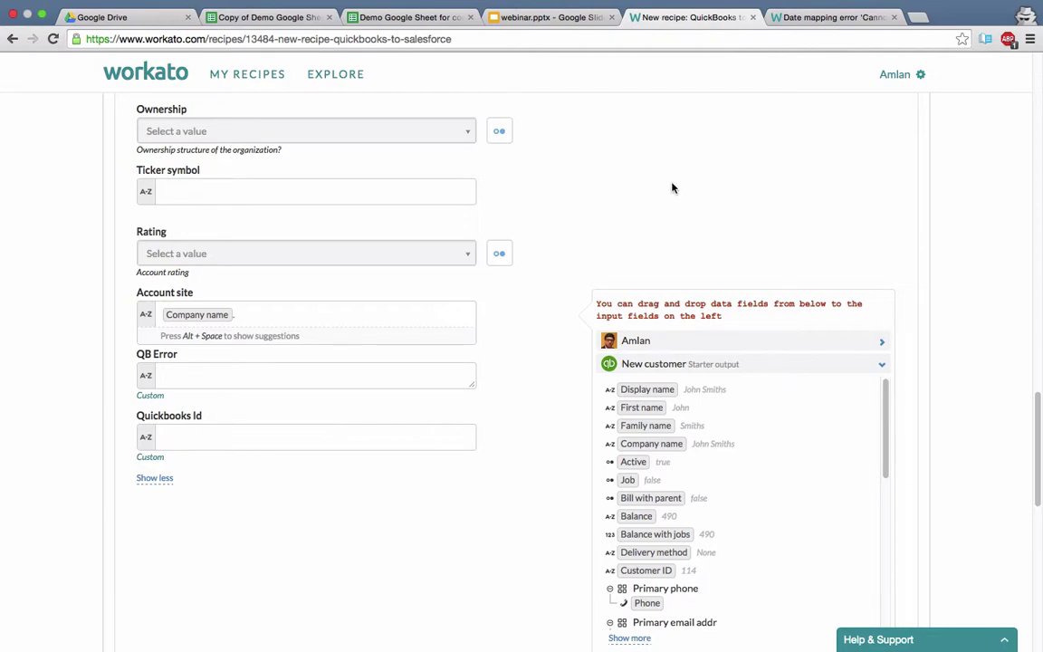
Go from the date mapping error article to Helpdesk home and scroll to Apps (Replicon, Google Sheets, Xero).
click(796, 17)
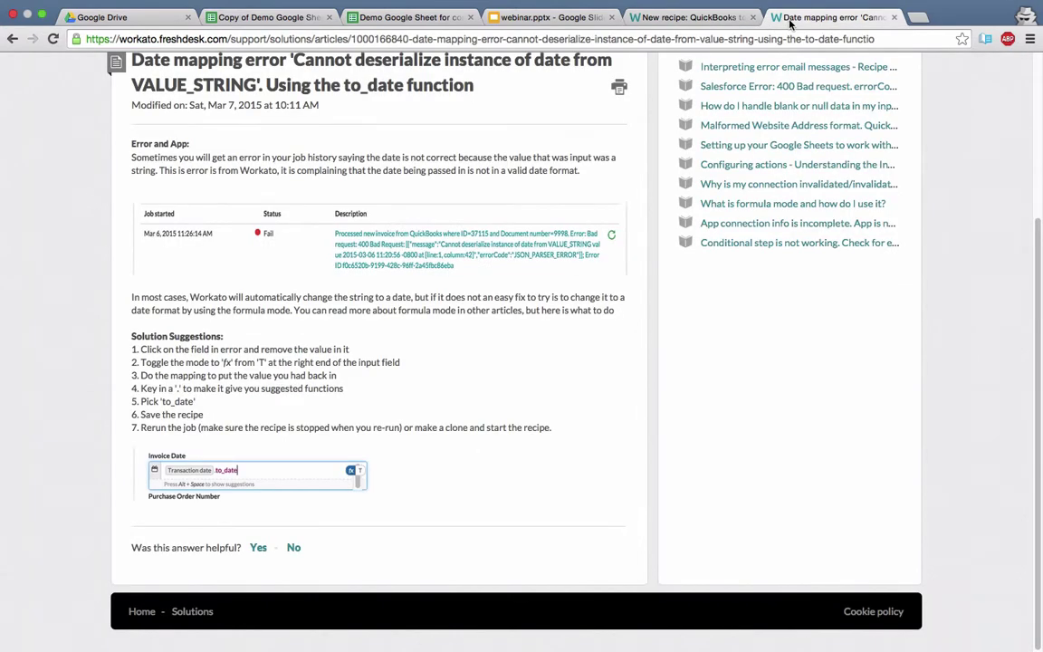
scroll(445, 233, up, 5)
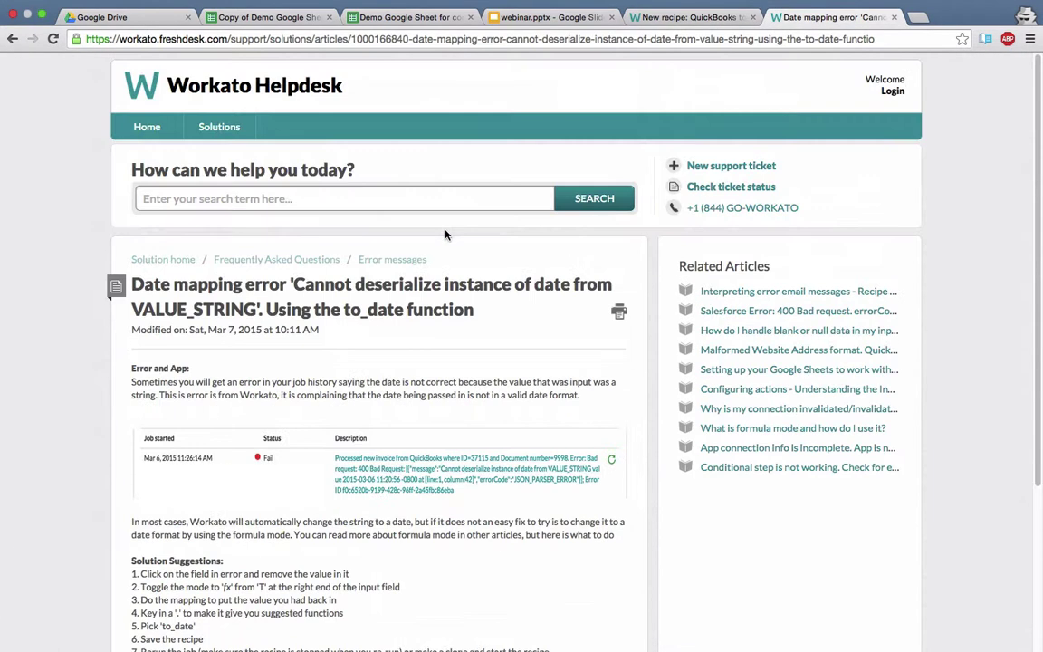
click(147, 128)
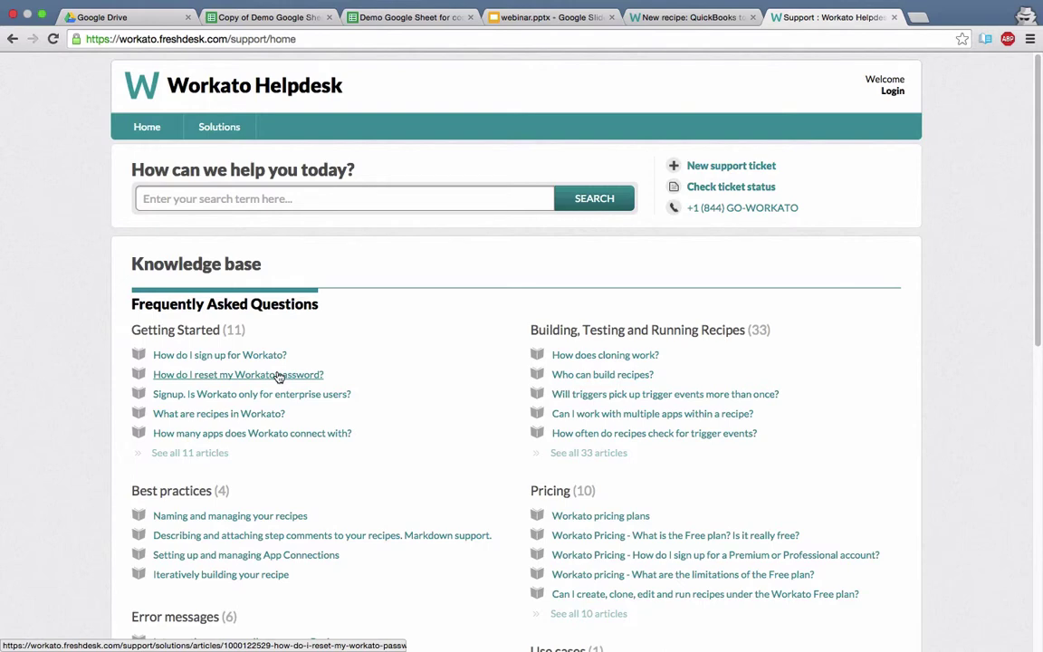
scroll(60, 445, down, 5)
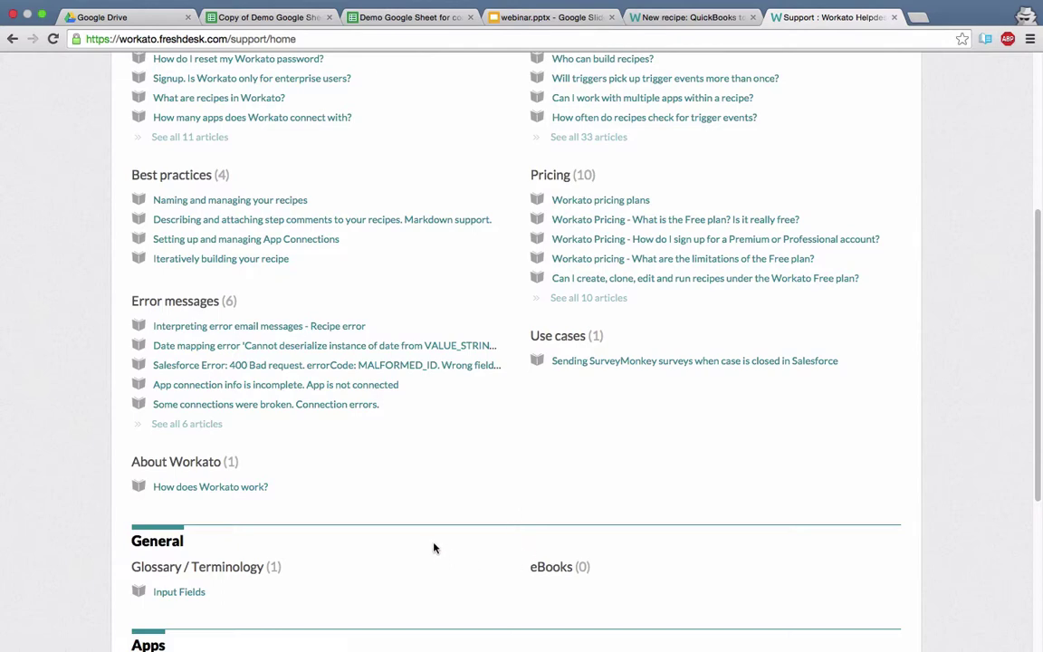
scroll(434, 547, down, 5)
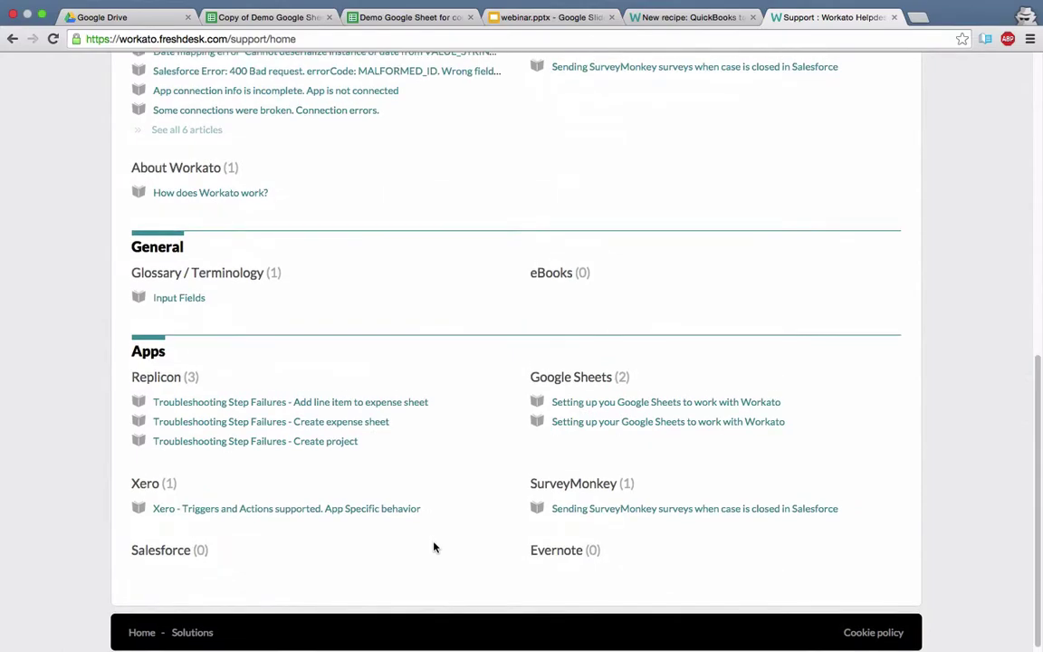